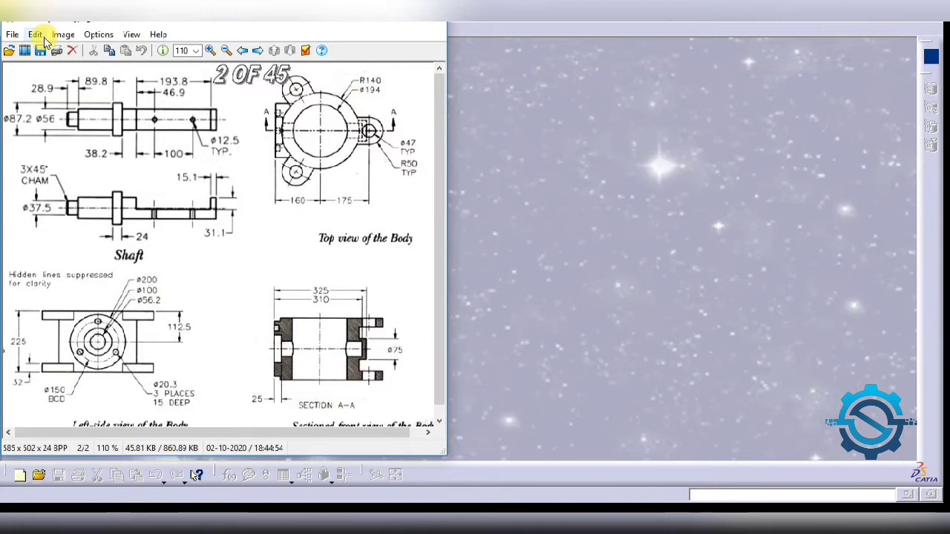
# Step: Bring CATIA to the front and start a new Part Design part
pyautogui.click(502, 101)
pyautogui.click(13, 29)
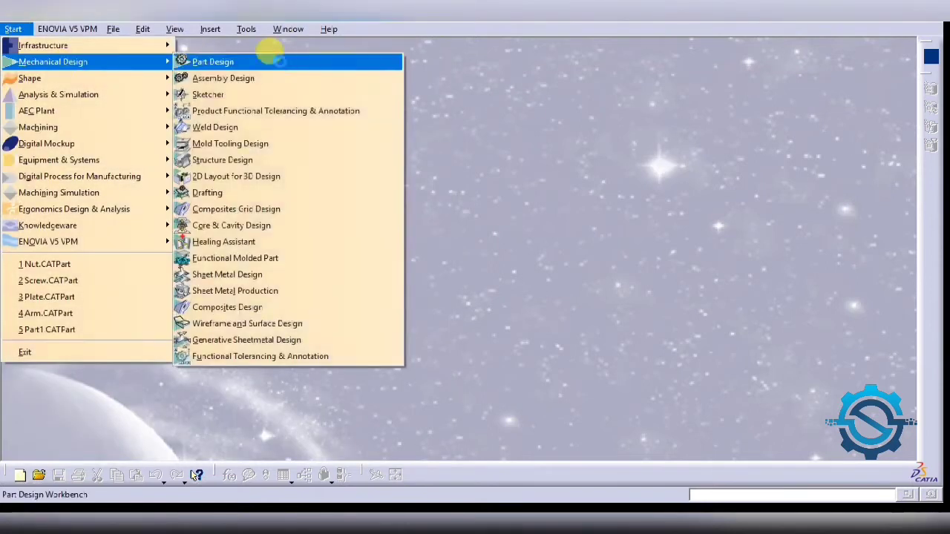
pyautogui.click(267, 61)
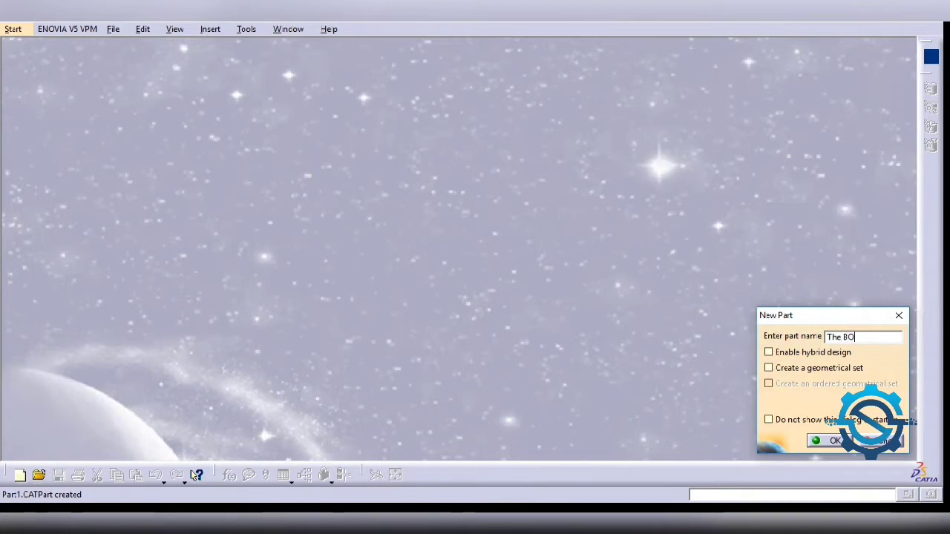
pyautogui.write('The Body')
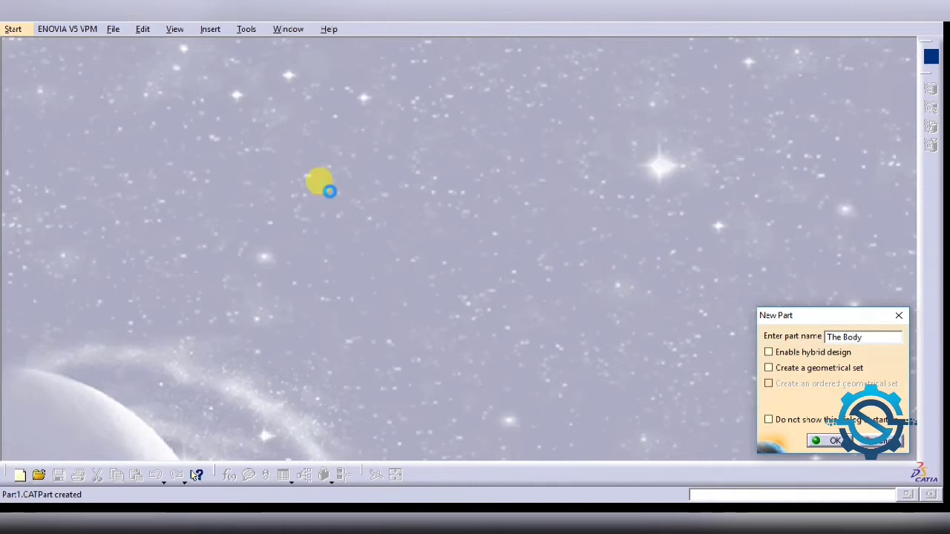
# Step: Confirm the part name The Body and hide the three default reference planes
pyautogui.press('Return')
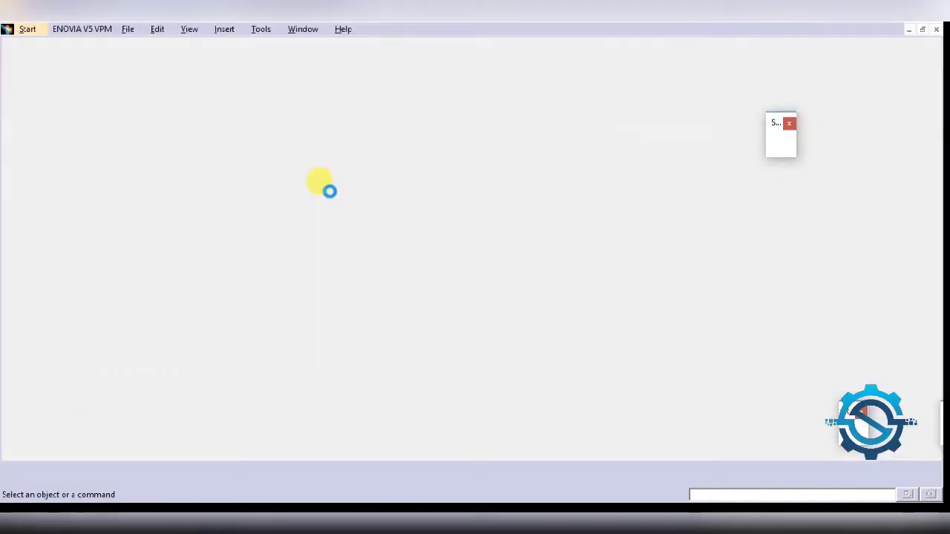
pyautogui.moveTo(359, 197); pyautogui.dragTo(569, 412)
pyautogui.rightClick(451, 256)
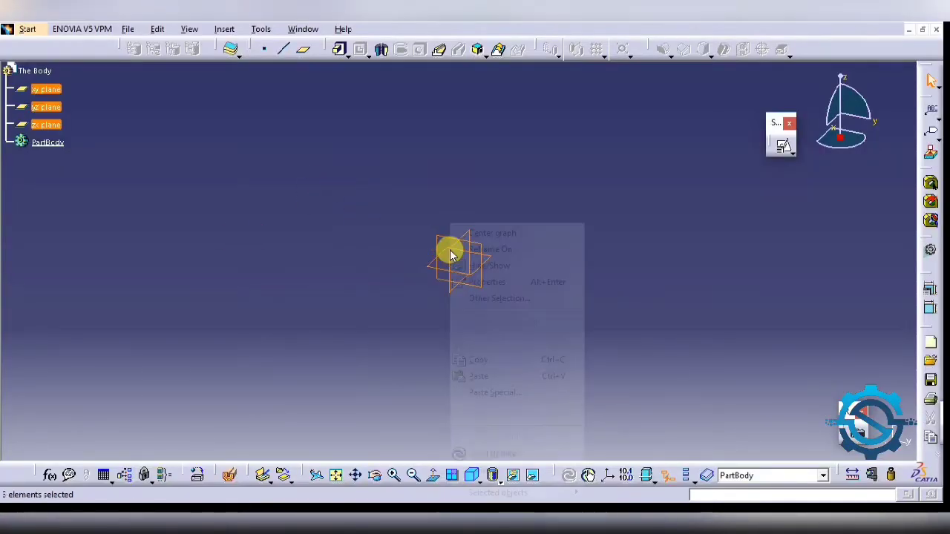
pyautogui.click(490, 266)
# Step: Insert an axis system at the origin
pyautogui.click(224, 29)
pyautogui.click(250, 188)
pyautogui.click(204, 216)
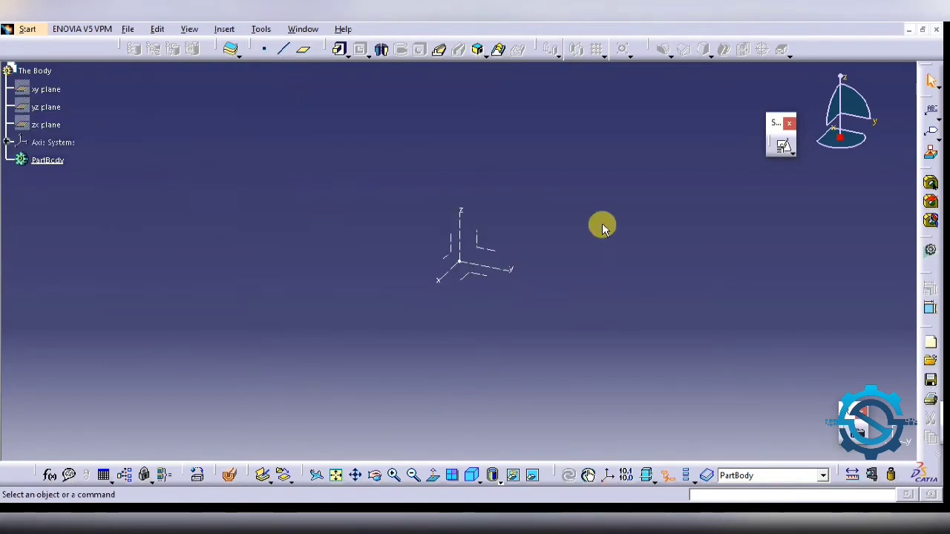
# Step: Open a positioned sketch on the axis system's XY plane
pyautogui.click(779, 148)
pyautogui.click(475, 288)
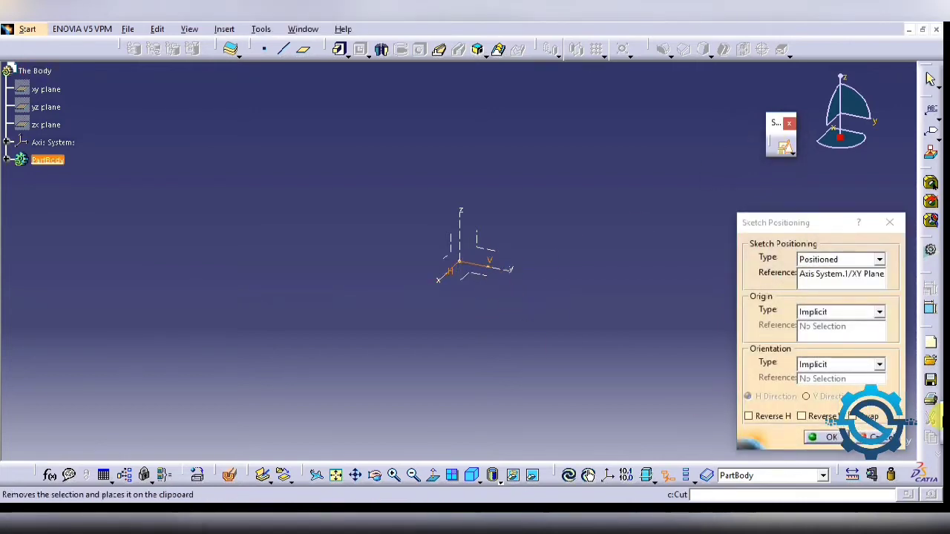
pyautogui.click(829, 440)
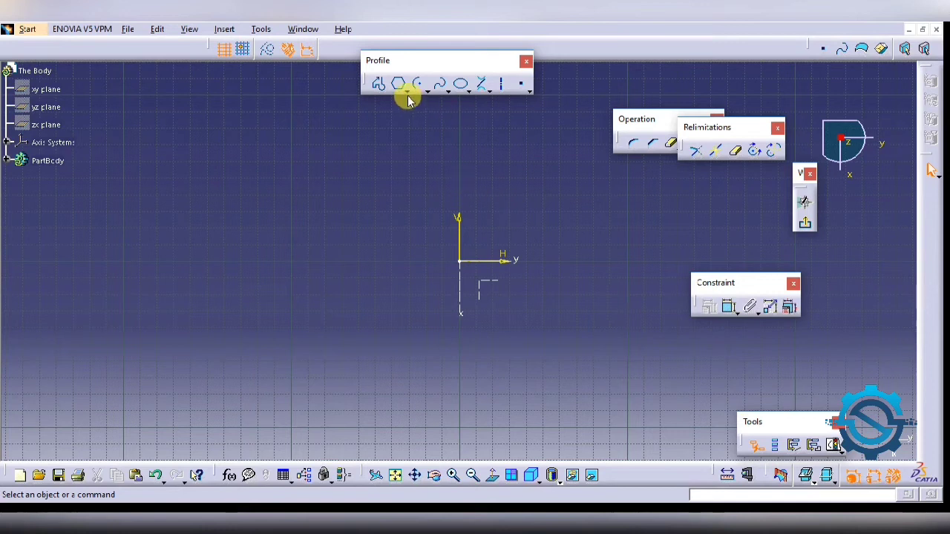
# Step: Draw a circle centred on the sketch origin
pyautogui.click(407, 93)
pyautogui.click(429, 90)
pyautogui.click(443, 102)
pyautogui.click(459, 261)
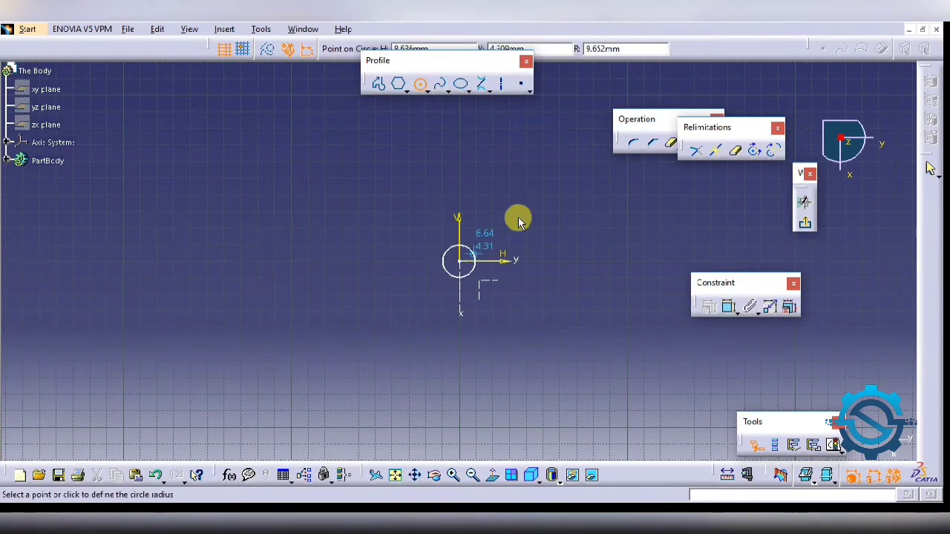
pyautogui.click(516, 202)
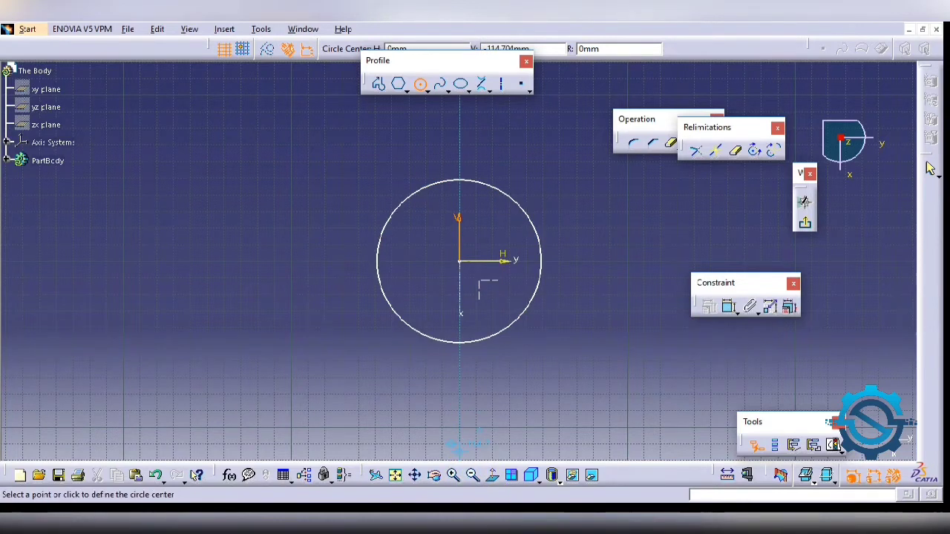
# Step: Constrain the circle to a 140 mm radius and exit the sketch
pyautogui.click(460, 521)
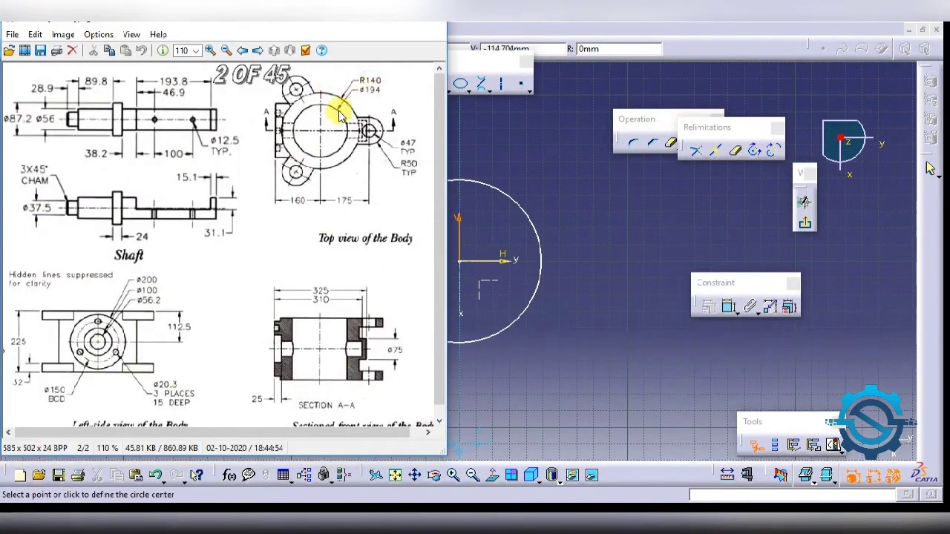
pyautogui.click(670, 186)
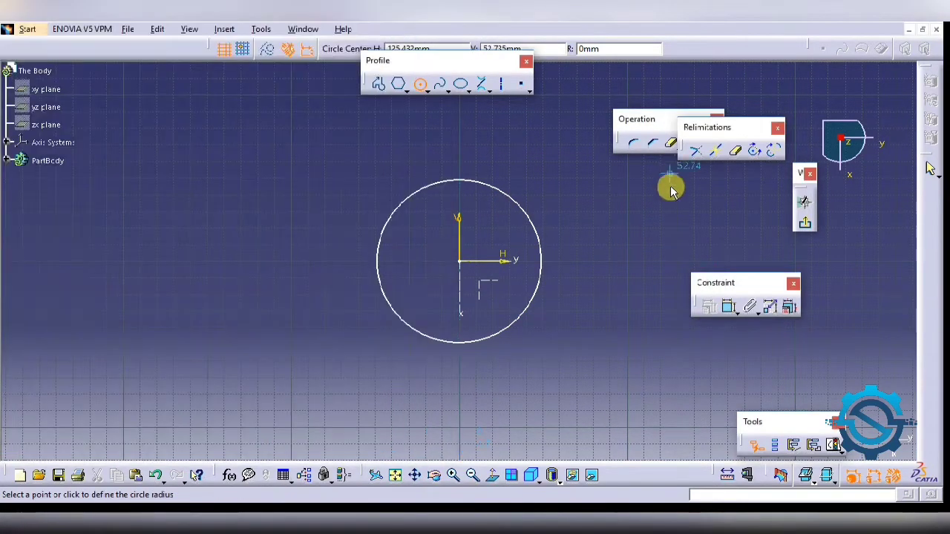
pyautogui.click(728, 306)
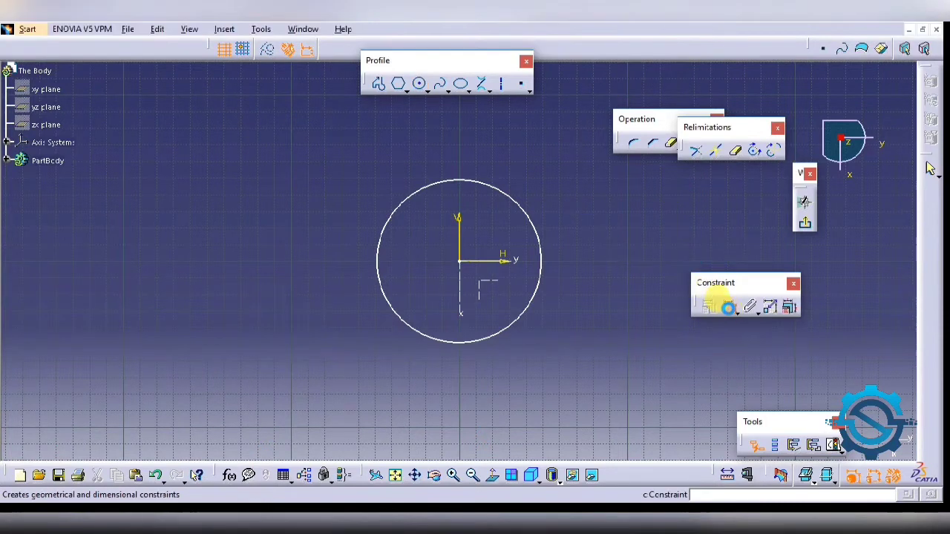
pyautogui.click(471, 181)
pyautogui.doubleClick(589, 178)
pyautogui.click(733, 382)
pyautogui.click(732, 394)
pyautogui.click(758, 343)
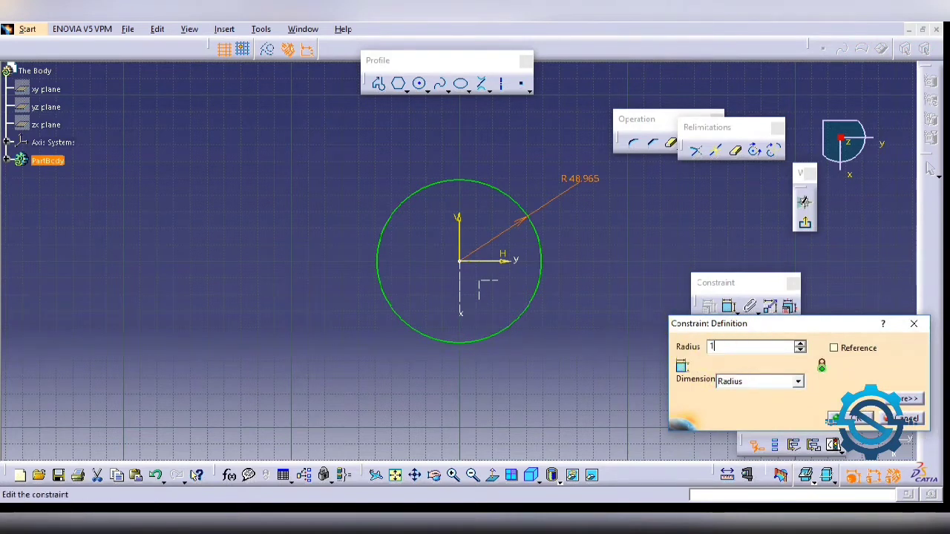
pyautogui.write('40mm')
pyautogui.press('Return')
pyautogui.moveTo(552, 206); pyautogui.dragTo(519, 335, button='middle')
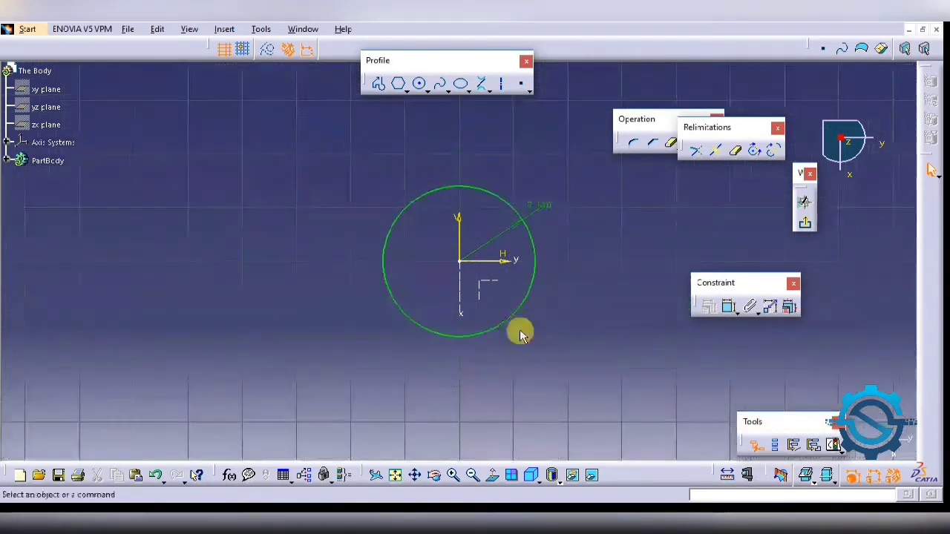
pyautogui.click(805, 222)
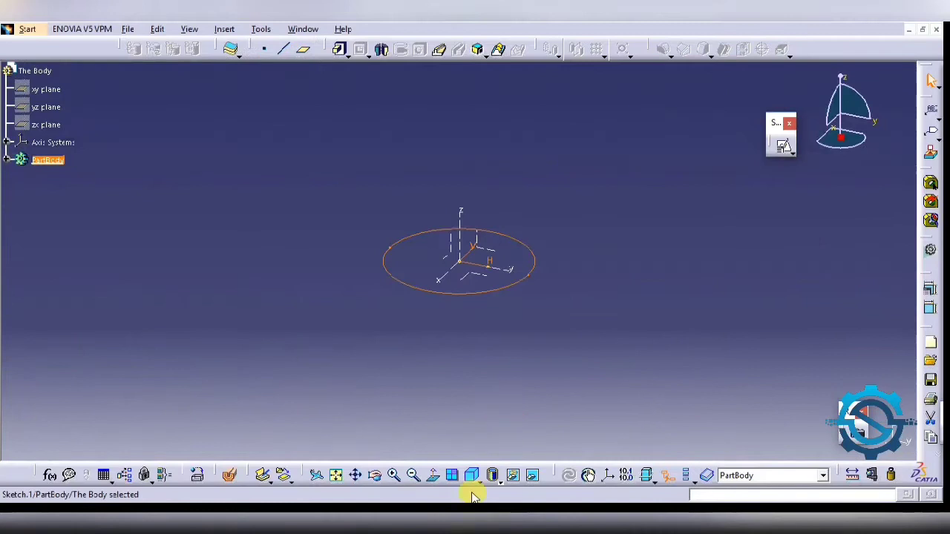
# Step: Pad Sketch.1 into a mirrored 225 mm cylinder, 112.5 mm each side
pyautogui.click(458, 520)
pyautogui.rightClick(457, 519)
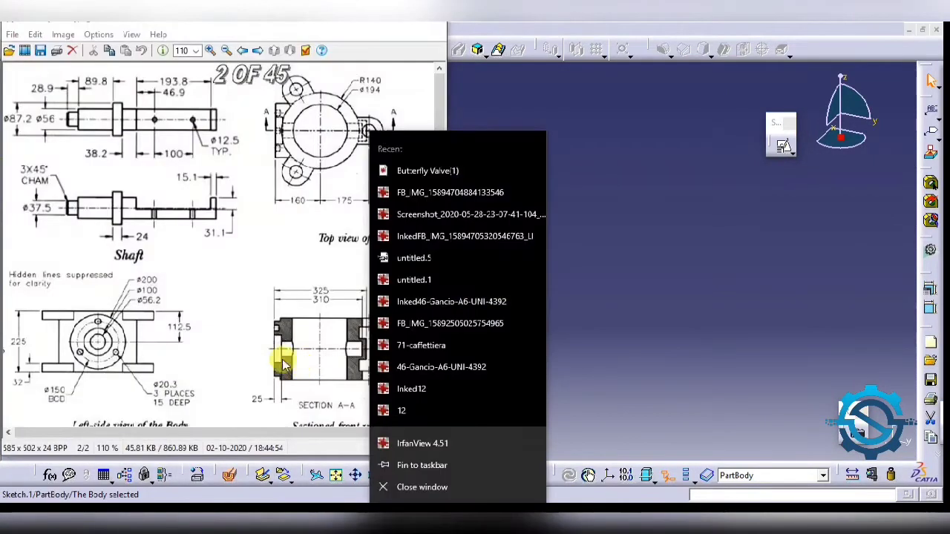
pyautogui.click(248, 299)
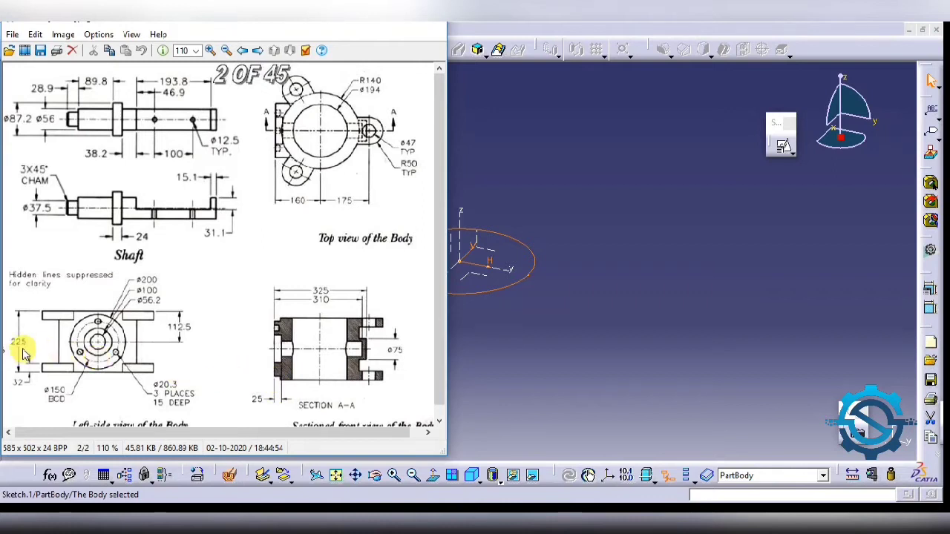
pyautogui.click(551, 180)
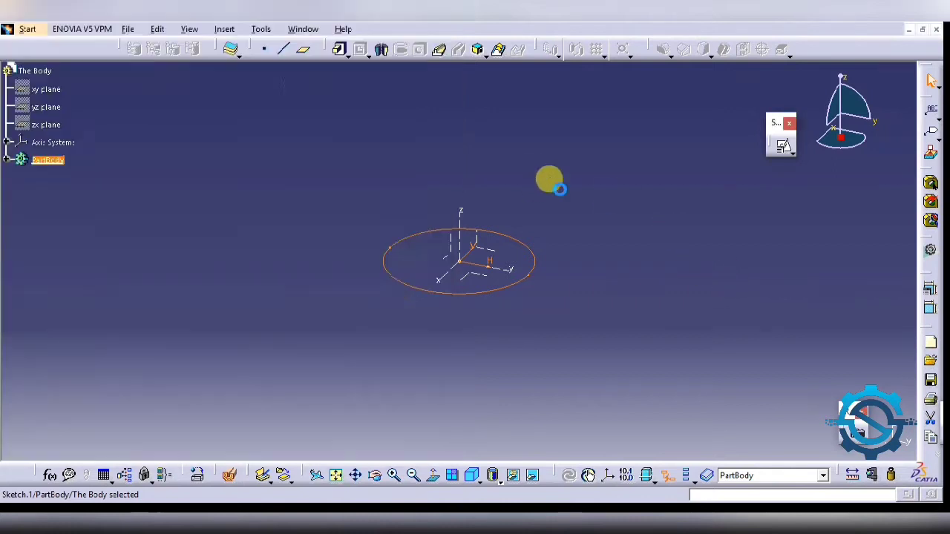
pyautogui.click(340, 48)
pyautogui.click(418, 234)
pyautogui.write('225/2')
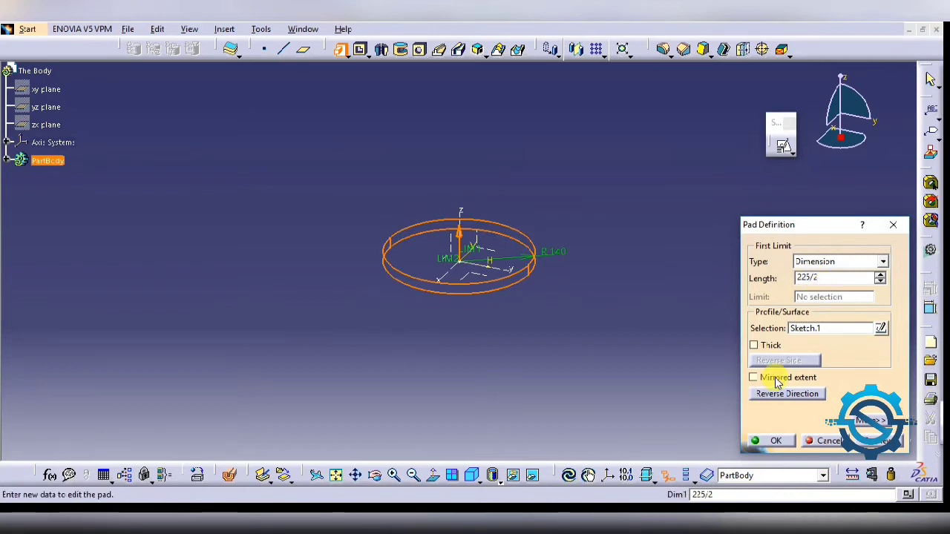
pyautogui.click(771, 378)
pyautogui.click(771, 441)
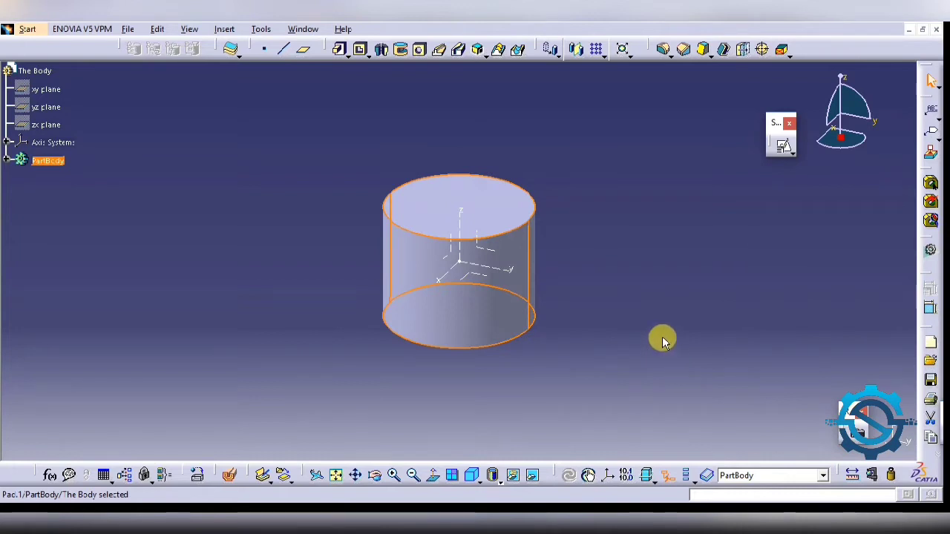
pyautogui.click(660, 330)
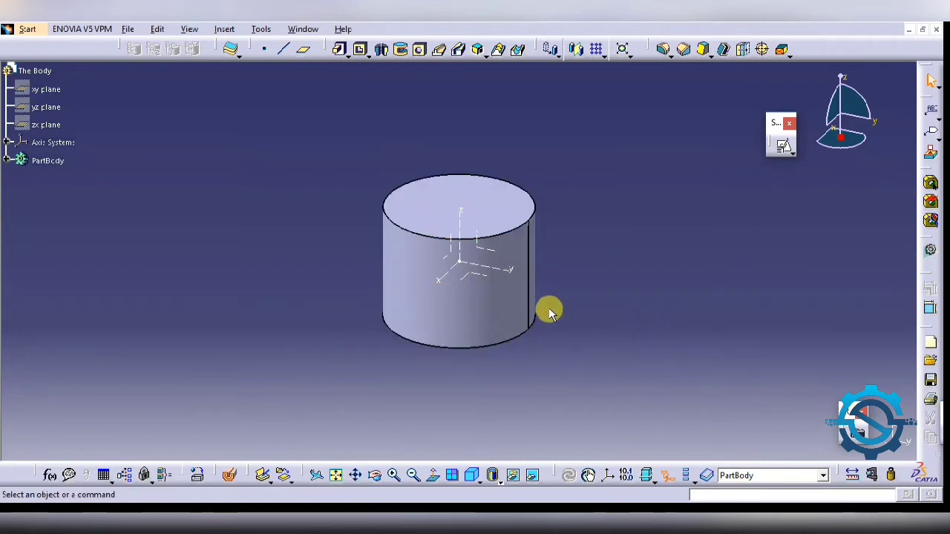
pyautogui.click(304, 50)
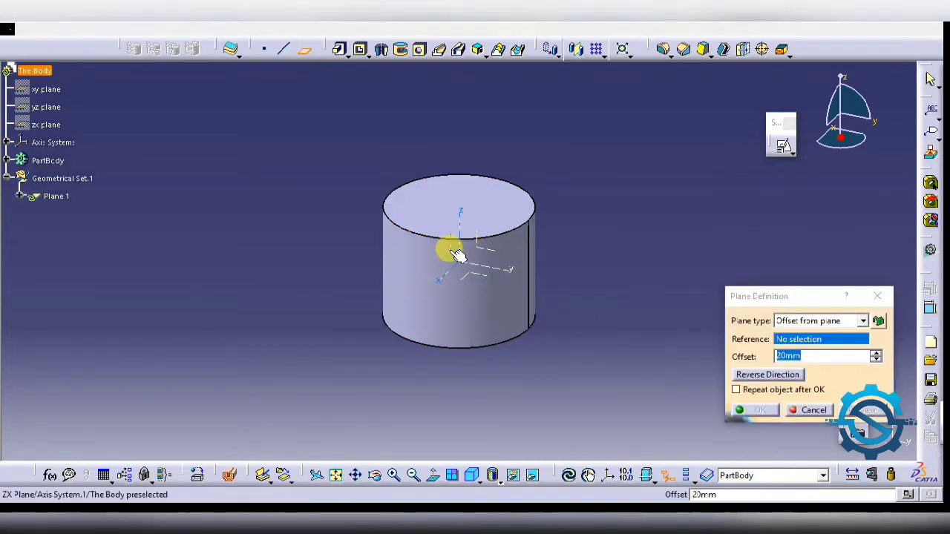
# Step: Create Plane.1 offset 160 mm from the ZX plane in the reversed direction
pyautogui.click(445, 249)
pyautogui.click(768, 377)
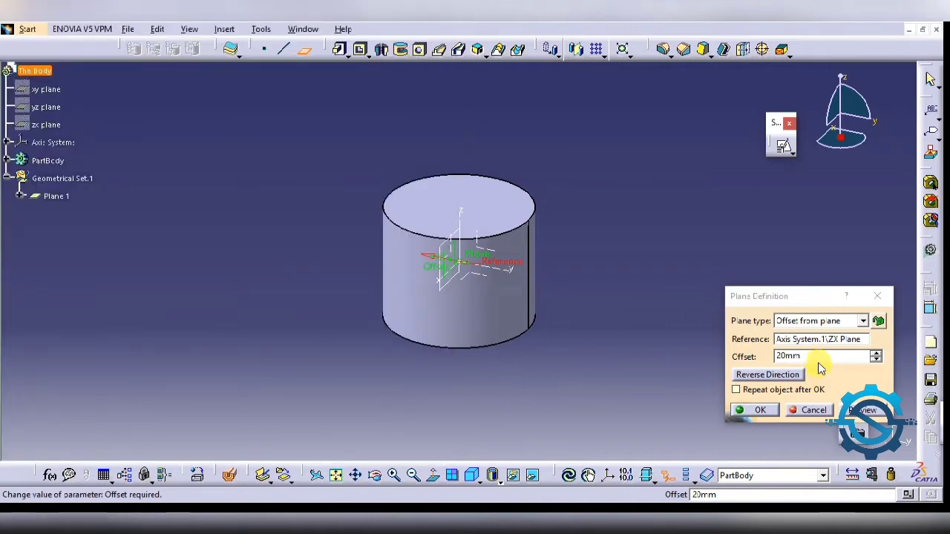
pyautogui.doubleClick(788, 356)
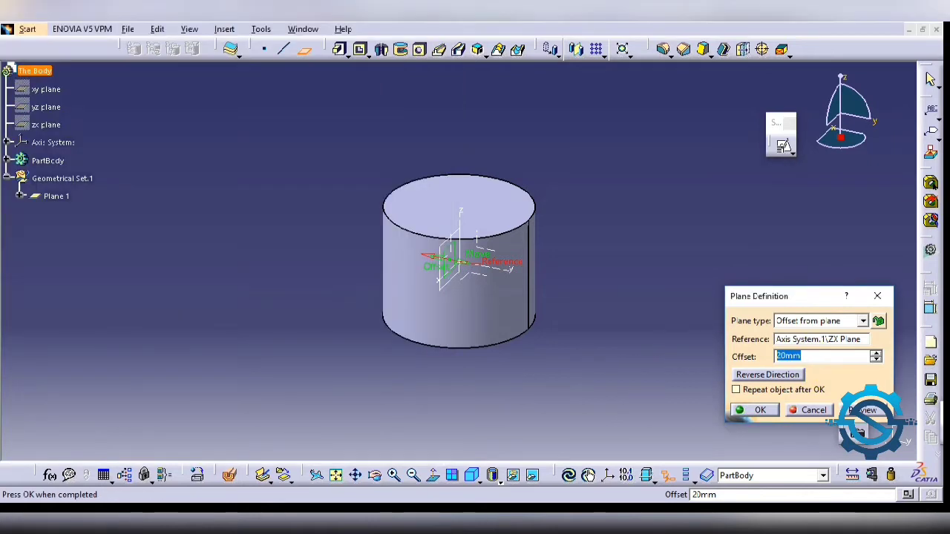
pyautogui.write('150')
pyautogui.press('Return')
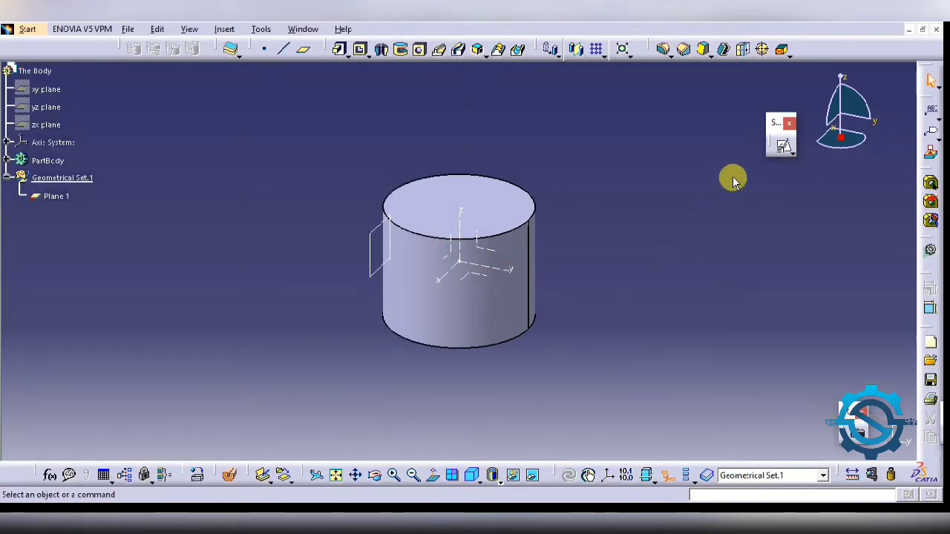
pyautogui.click(783, 144)
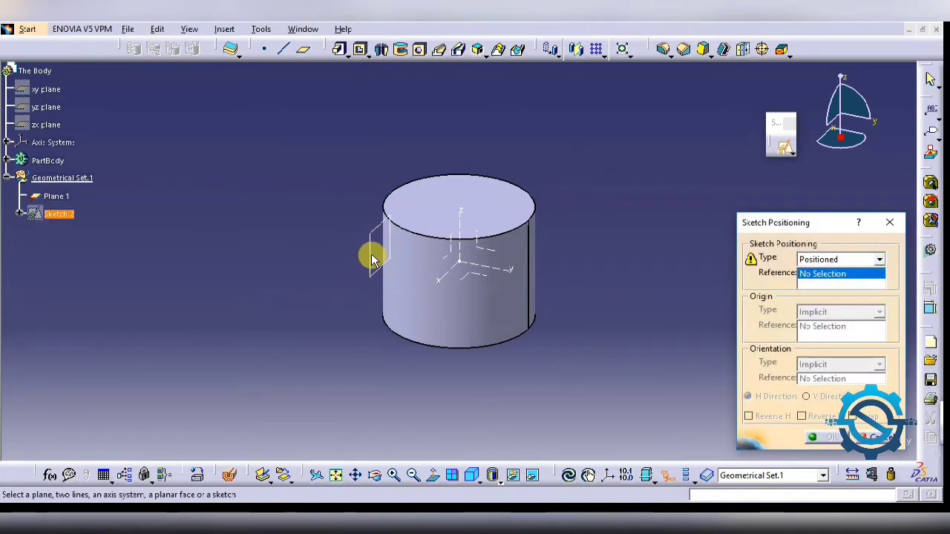
# Step: Open a sketch on Plane.1 with reversed horizontal direction and draw a circle at its origin
pyautogui.click(369, 252)
pyautogui.moveTo(318, 270)
pyautogui.mouseDown(button='middle')
pyautogui.moveTo(354, 333)
pyautogui.moveTo(573, 317)
pyautogui.moveTo(593, 326)
pyautogui.mouseUp(button='middle')
pyautogui.click(777, 416)
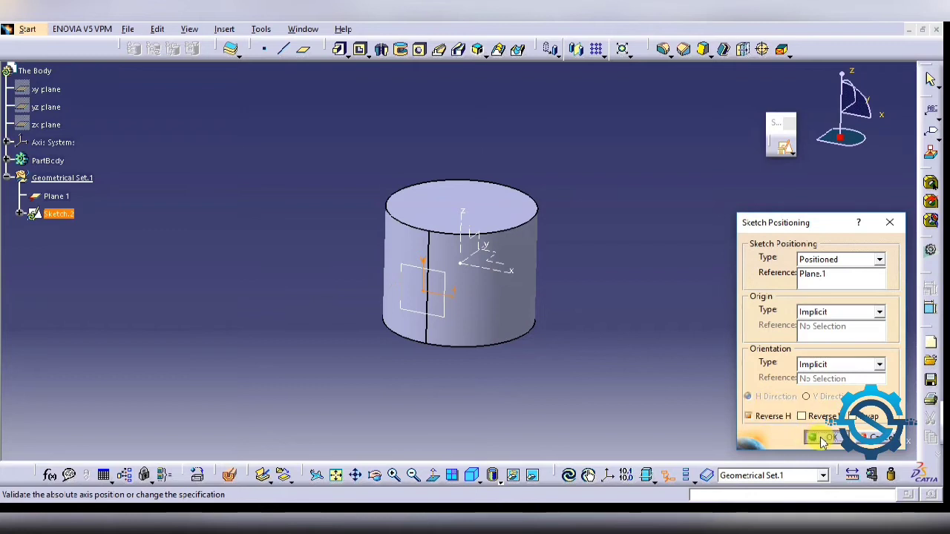
pyautogui.click(822, 439)
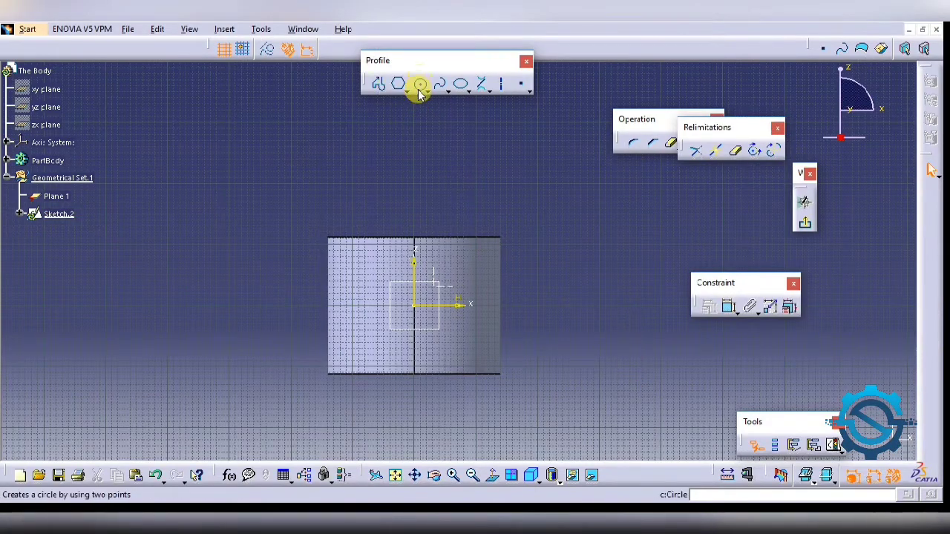
pyautogui.click(419, 87)
pyautogui.click(420, 307)
pyautogui.click(437, 297)
# Step: Dimension the circle to a 75 mm diameter and exit the sketch
pyautogui.click(728, 306)
pyautogui.click(572, 252)
pyautogui.doubleClick(561, 251)
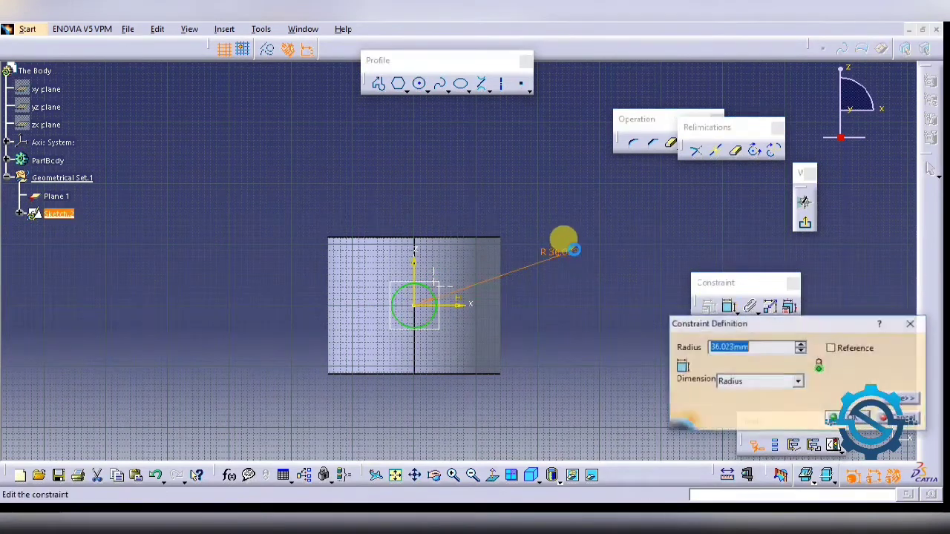
pyautogui.write('7')
pyautogui.click(798, 381)
pyautogui.click(733, 403)
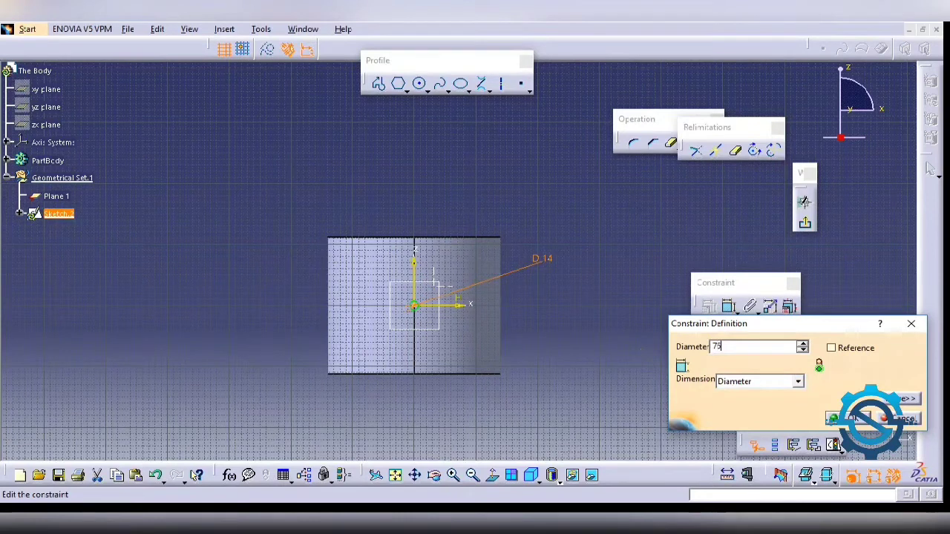
pyautogui.write('5')
pyautogui.press('Return')
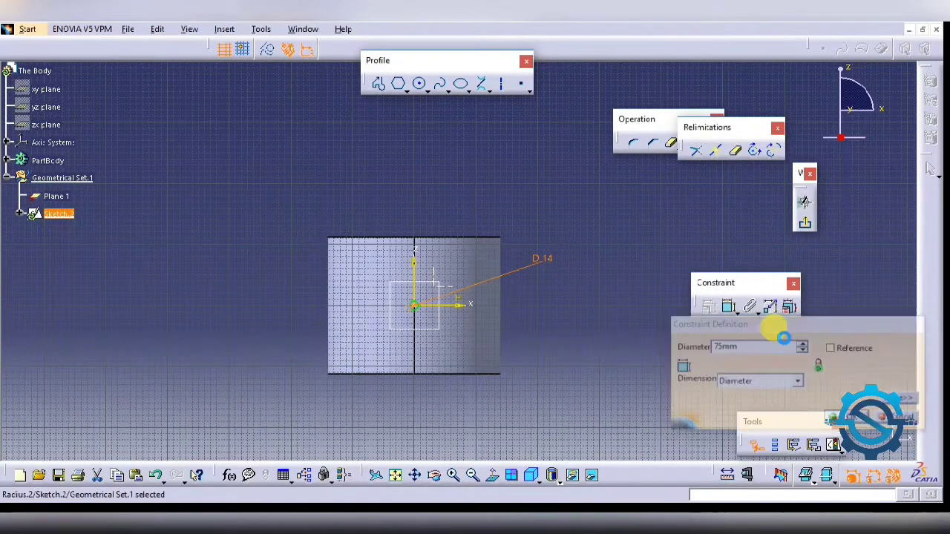
pyautogui.hotkey('alt', 'Tab')
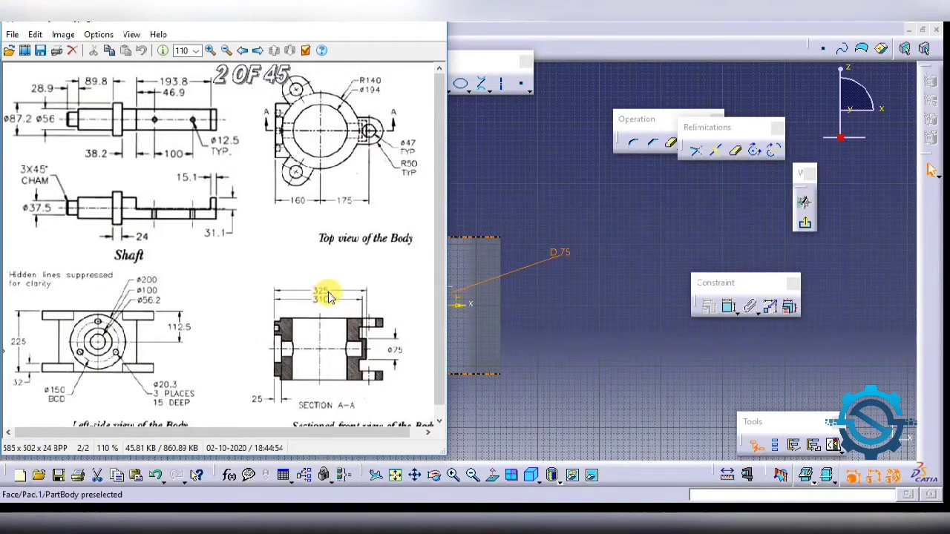
pyautogui.click(573, 321)
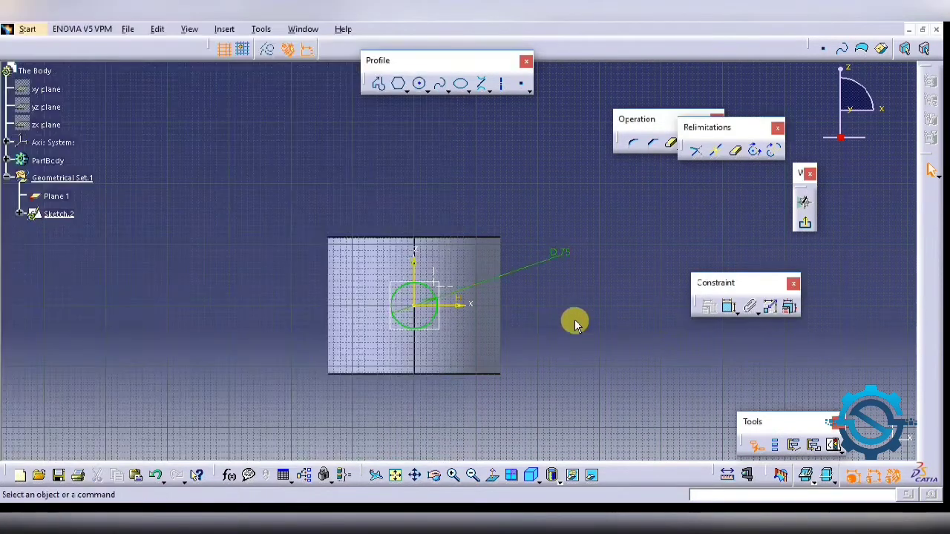
pyautogui.click(798, 220)
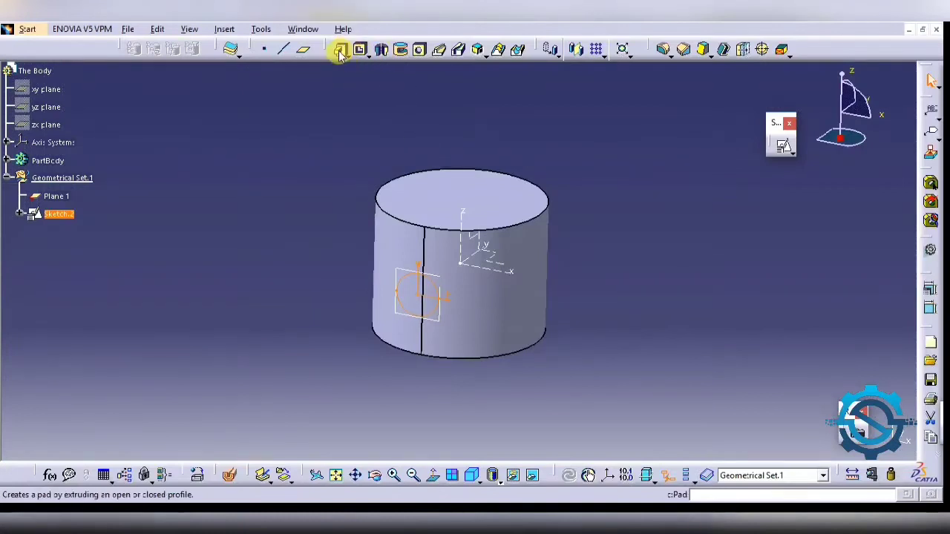
# Step: Pad the 75 mm circle 325 mm in the reversed direction through the cylinder
pyautogui.click(340, 49)
pyautogui.click(575, 293)
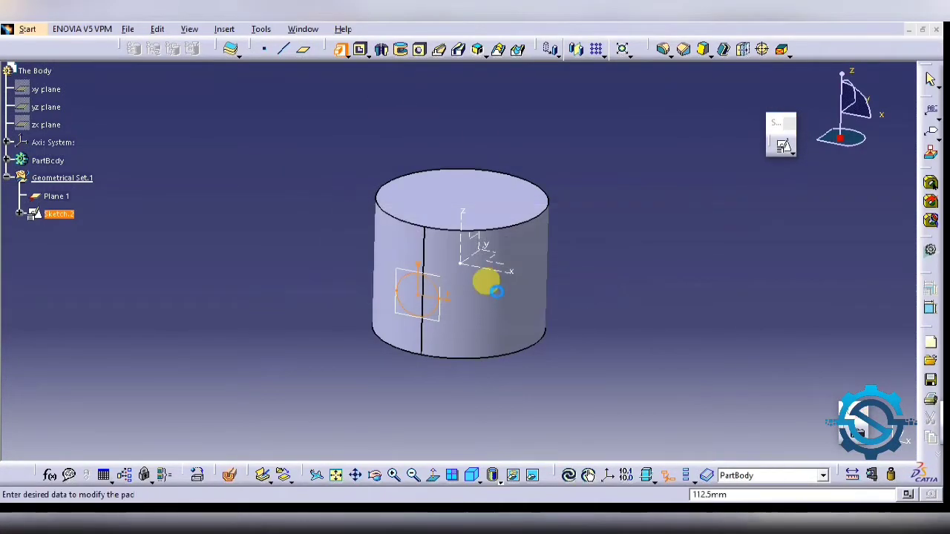
pyautogui.click(784, 396)
pyautogui.write('325')
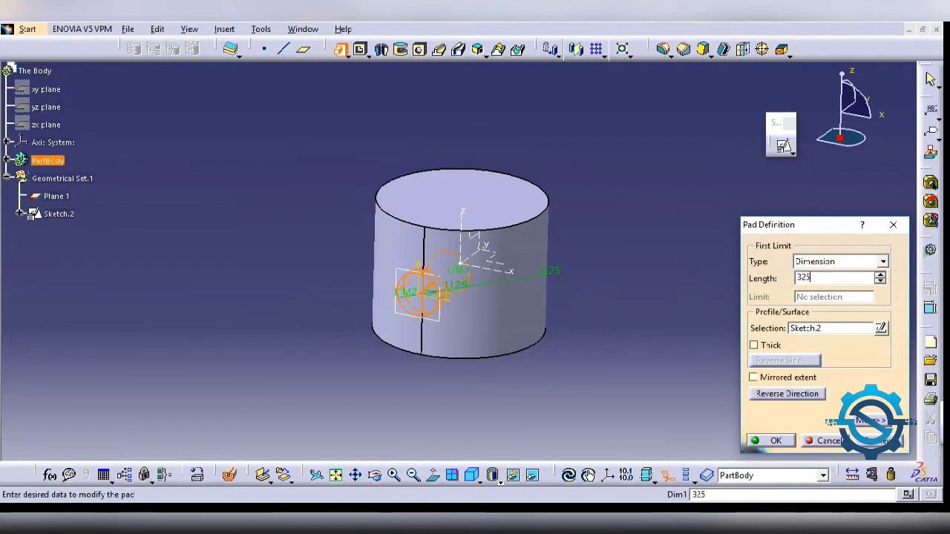
pyautogui.press('Return')
pyautogui.moveTo(631, 208)
pyautogui.mouseDown(button='middle')
pyautogui.moveTo(365, 360)
pyautogui.moveTo(604, 328)
pyautogui.mouseUp(button='middle')
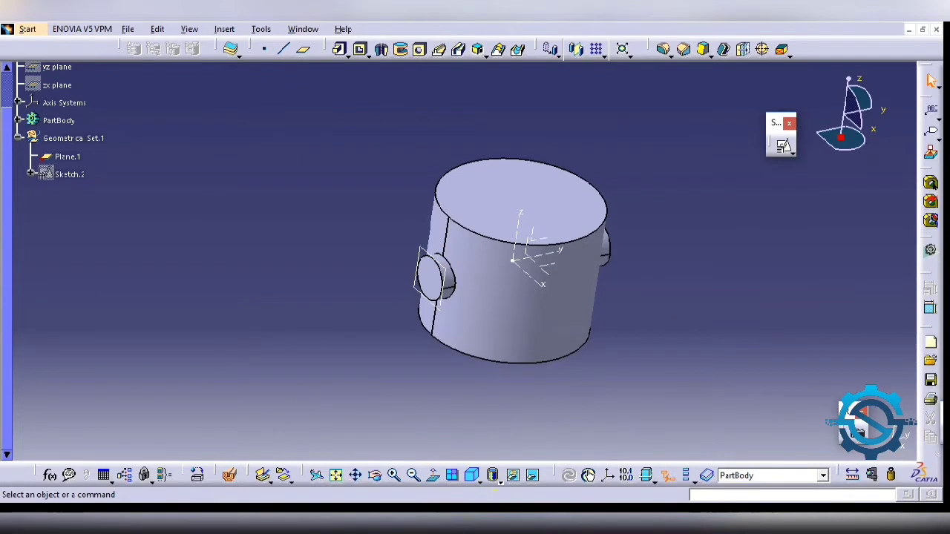
pyautogui.hotkey('alt', 'Tab')
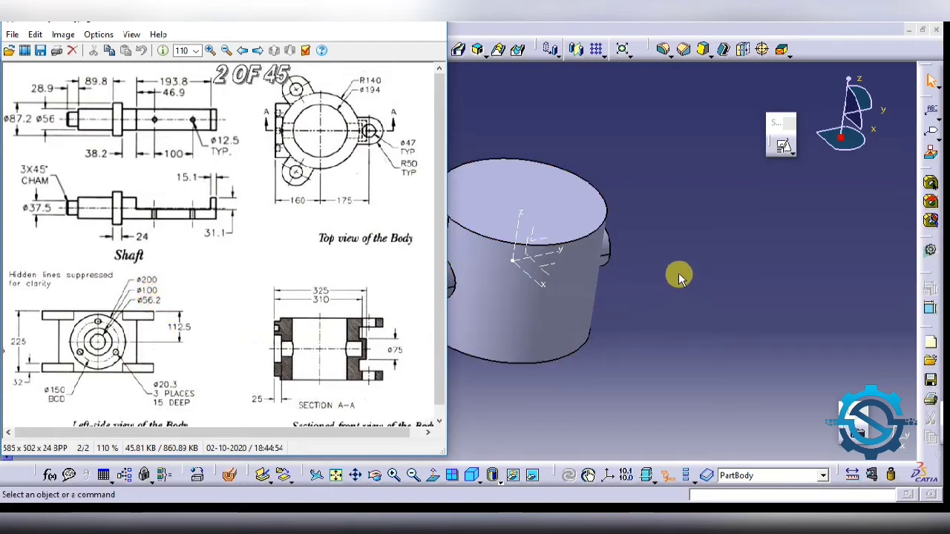
pyautogui.hotkey('alt', 'Tab')
# Step: Open a new sketch on Plane.1 with reversed horizontal direction
pyautogui.click(785, 151)
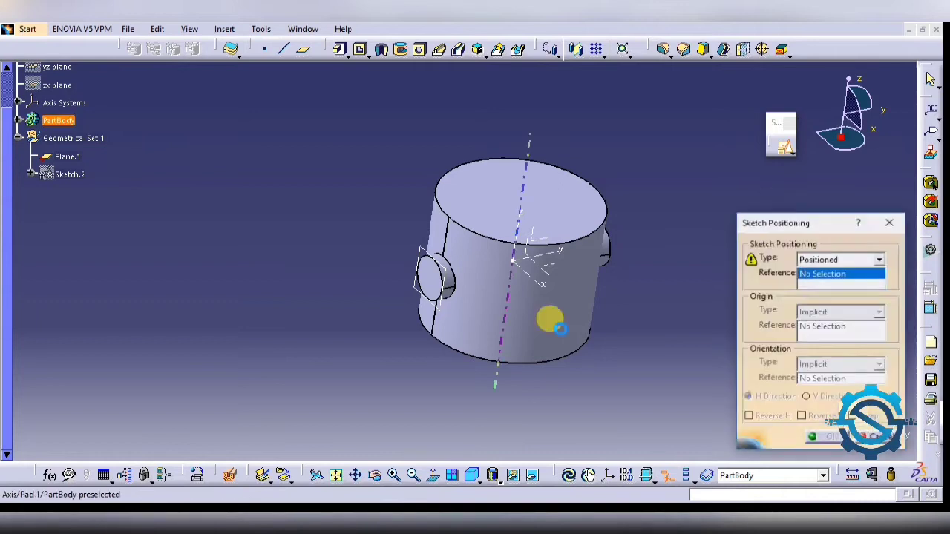
pyautogui.click(440, 296)
pyautogui.click(749, 417)
pyautogui.click(832, 439)
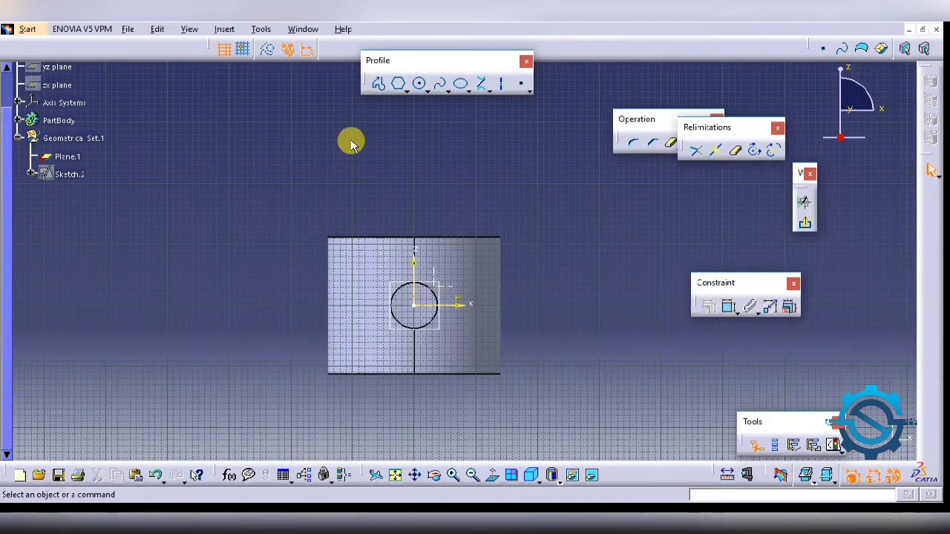
# Step: Draw an origin-centred circle of 200 mm diameter and exit the sketch
pyautogui.click(420, 86)
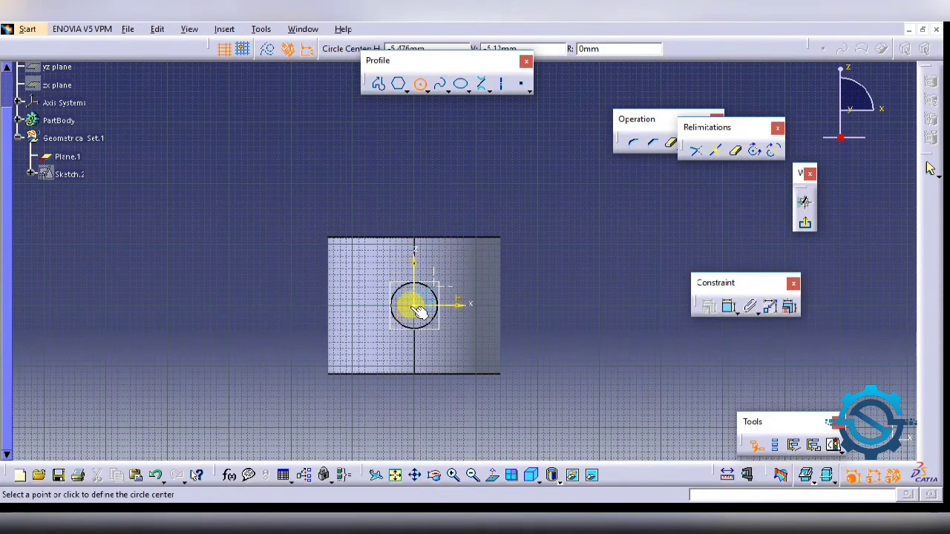
pyautogui.click(424, 308)
pyautogui.click(434, 261)
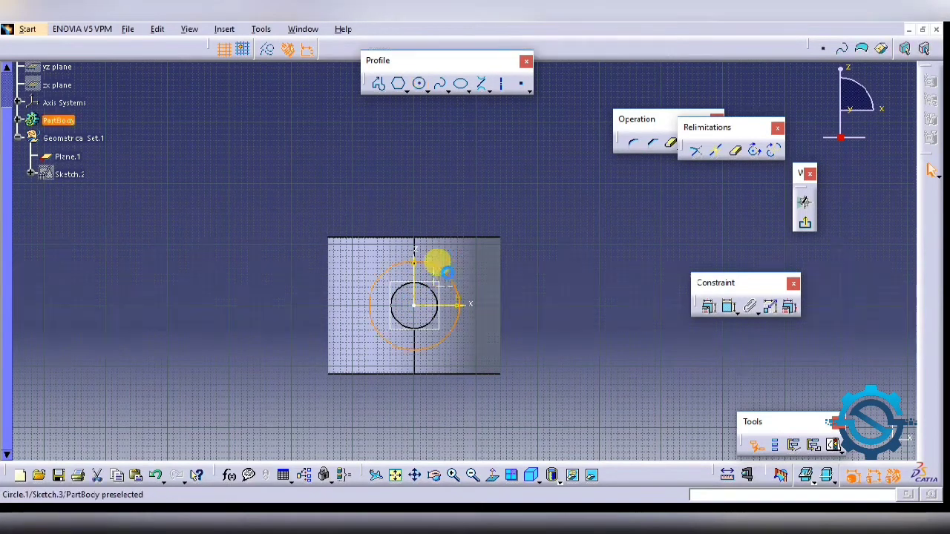
pyautogui.click(721, 311)
pyautogui.doubleClick(579, 214)
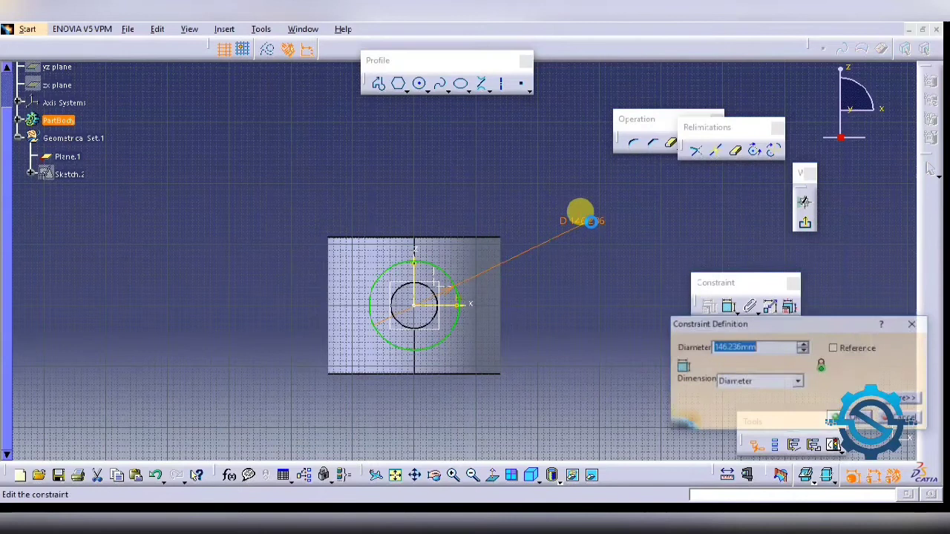
pyautogui.write('22')
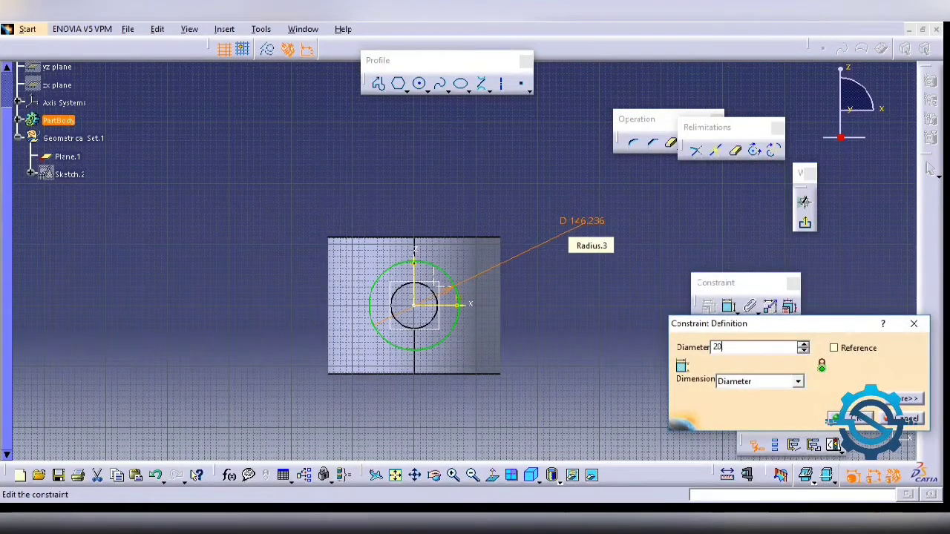
pyautogui.write('0mm')
pyautogui.press('Return')
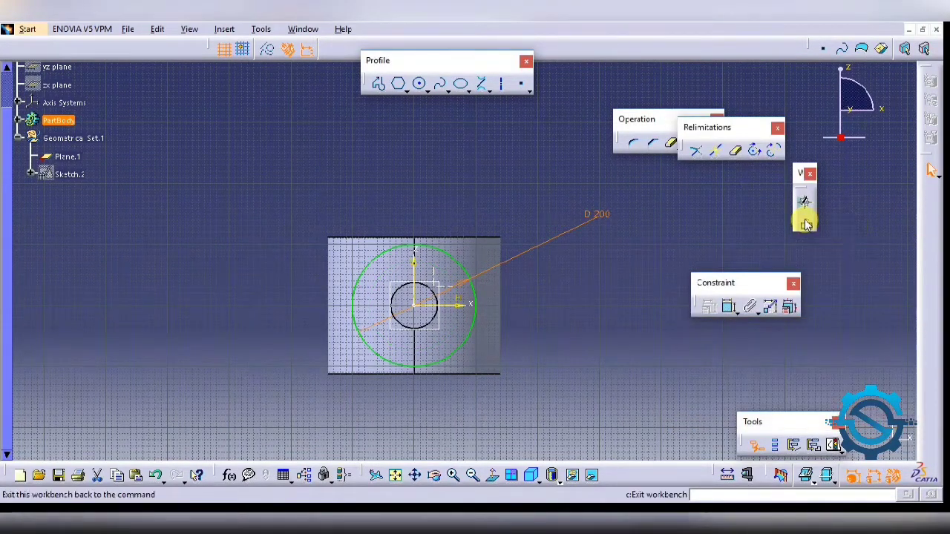
pyautogui.click(807, 226)
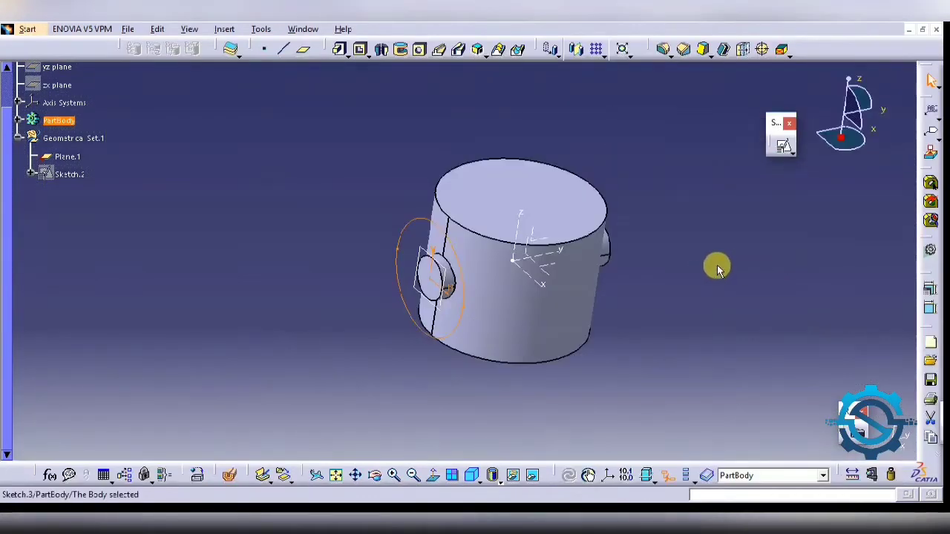
# Step: Pad the 200 mm circle 25 mm in the reversed direction toward the cylinder
pyautogui.click(339, 50)
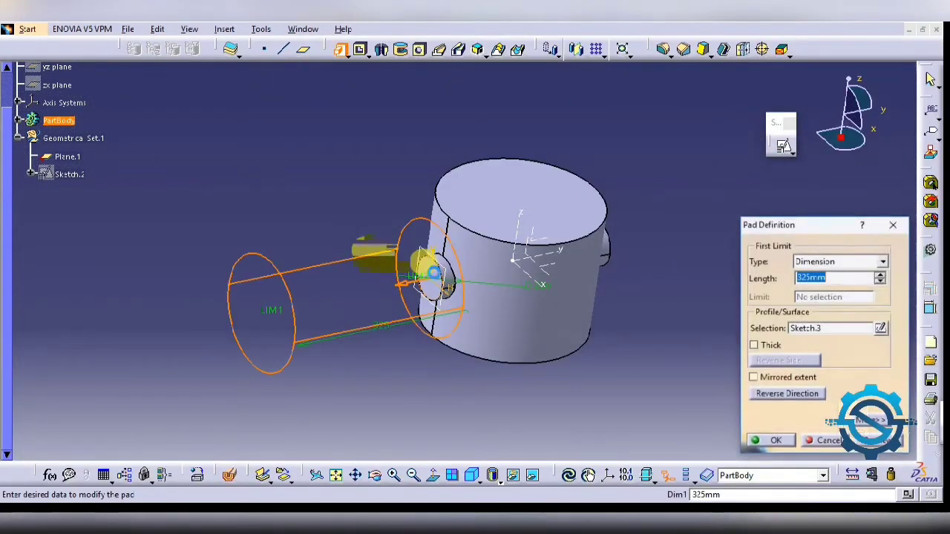
pyautogui.click(787, 392)
pyautogui.doubleClick(824, 276)
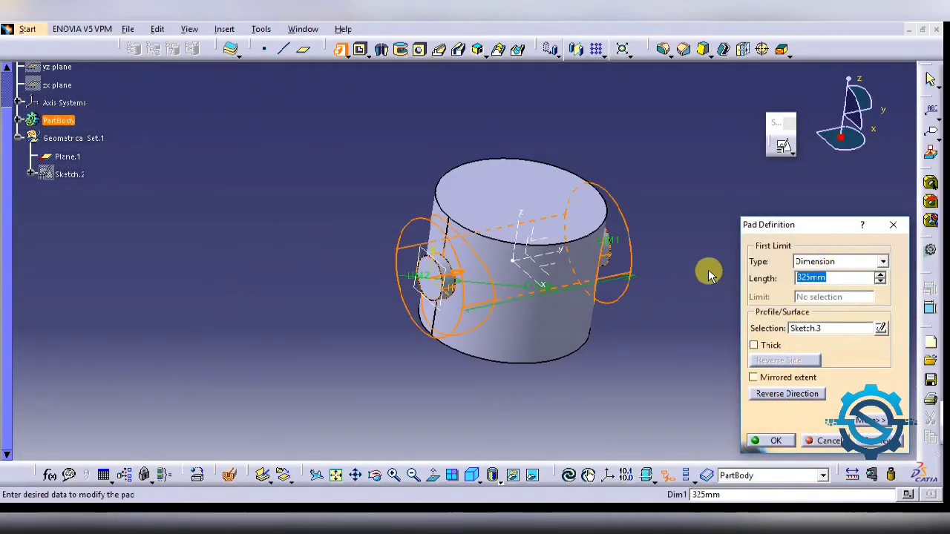
pyautogui.write('25')
pyautogui.click(614, 361)
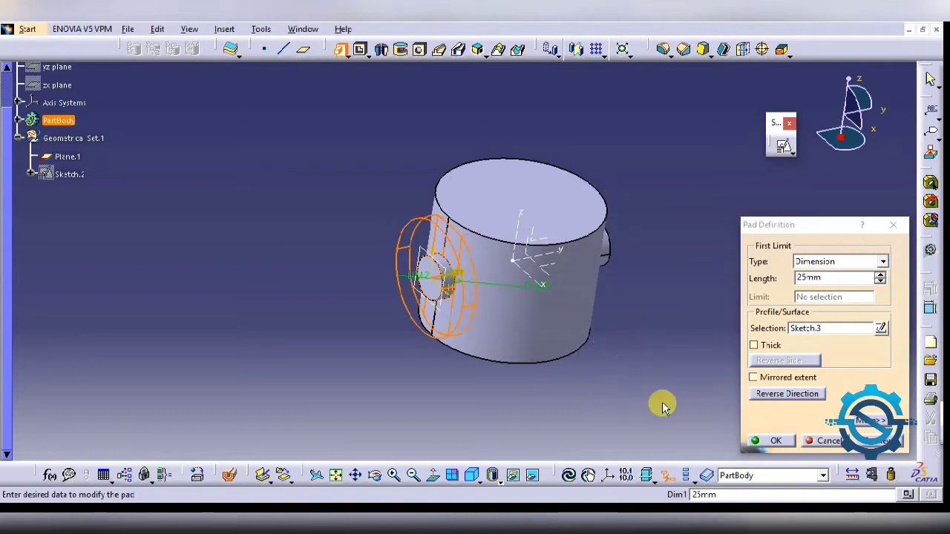
pyautogui.click(773, 450)
pyautogui.moveTo(631, 346)
pyautogui.mouseDown(button='middle')
pyautogui.moveTo(475, 347)
pyautogui.moveTo(615, 344)
pyautogui.moveTo(472, 498)
pyautogui.mouseUp(button='middle')
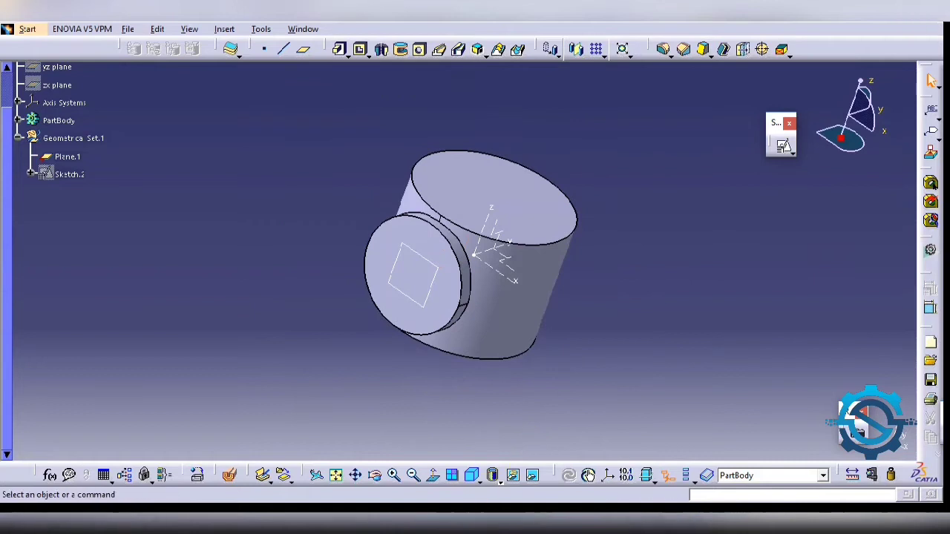
pyautogui.hotkey('alt', 'Tab')
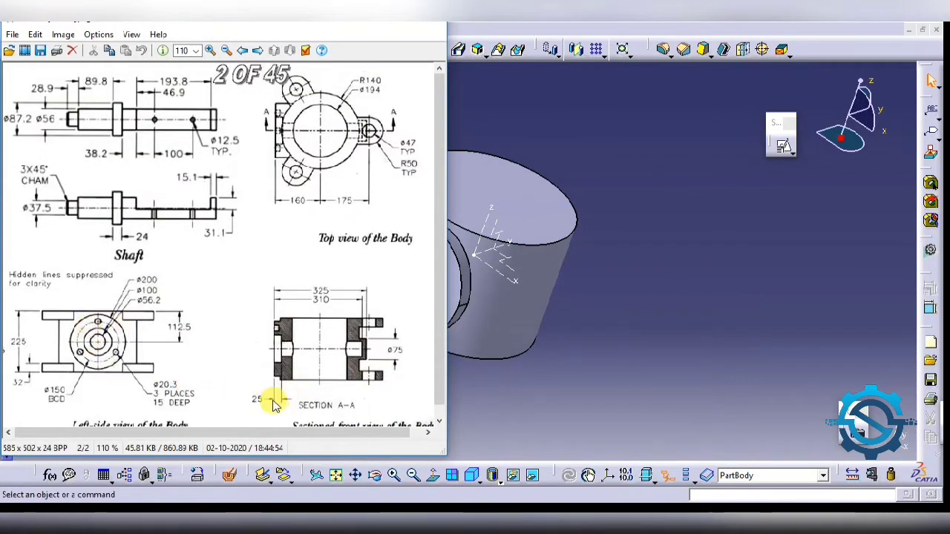
pyautogui.hotkey('alt', 'Tab')
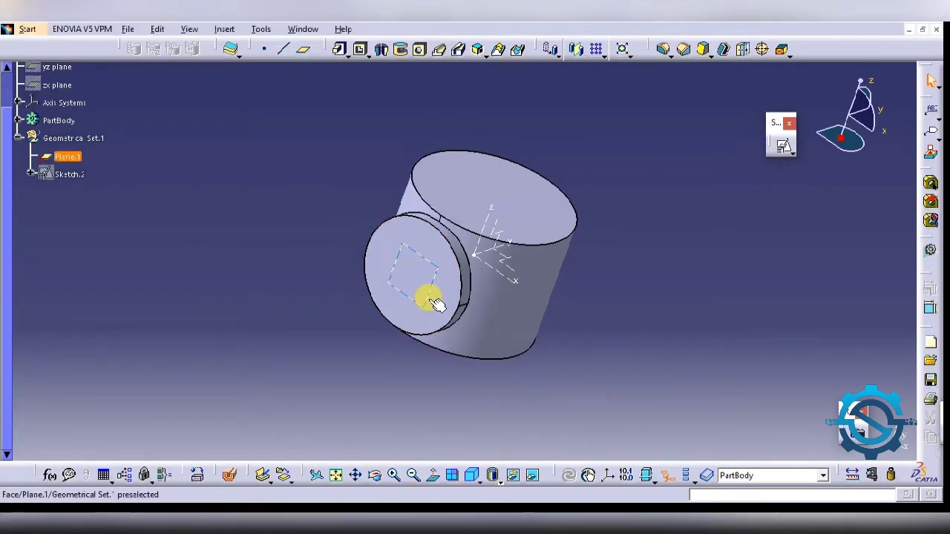
# Step: Edit Pad.3 so its limit type is Up to next
pyautogui.click(19, 120)
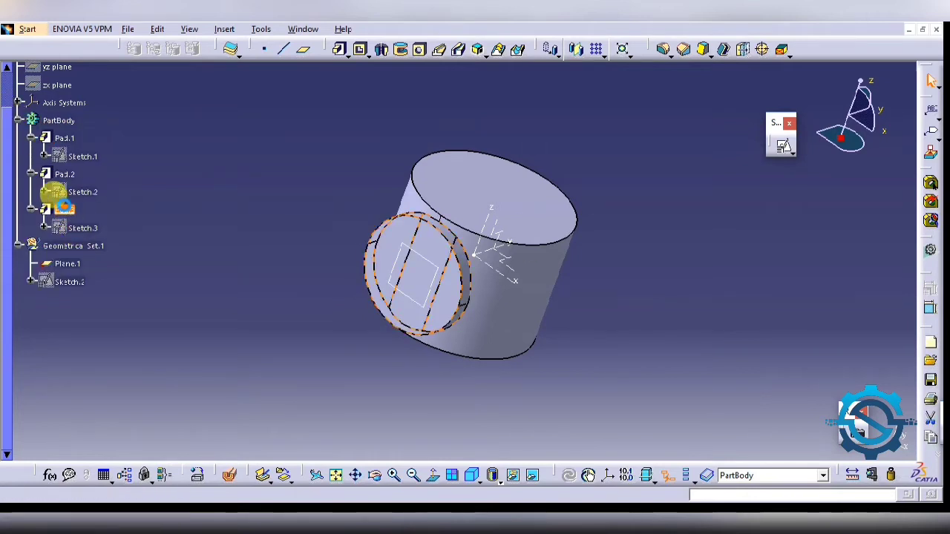
pyautogui.doubleClick(64, 208)
pyautogui.click(847, 262)
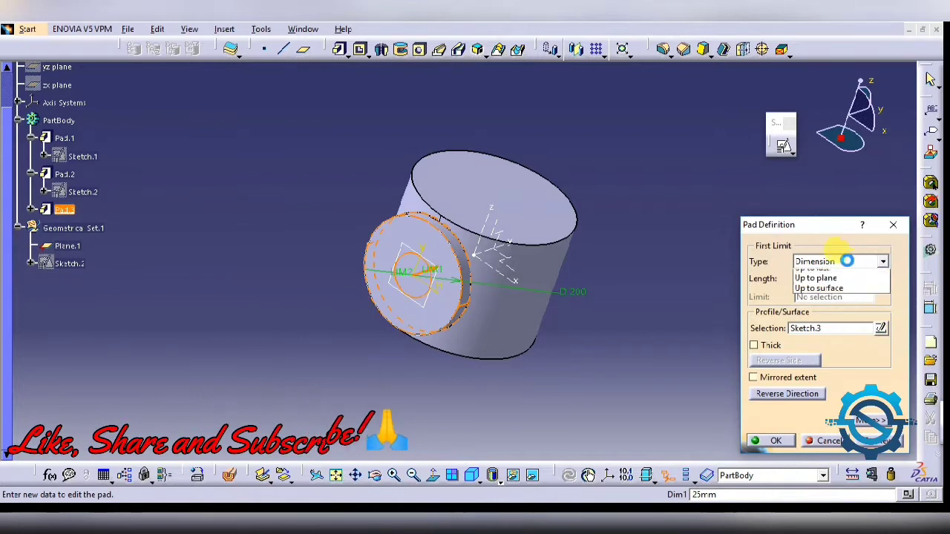
pyautogui.click(820, 291)
pyautogui.click(772, 441)
pyautogui.moveTo(647, 362)
pyautogui.mouseDown(button='middle')
pyautogui.moveTo(594, 270)
pyautogui.moveTo(600, 307)
pyautogui.mouseUp(button='middle')
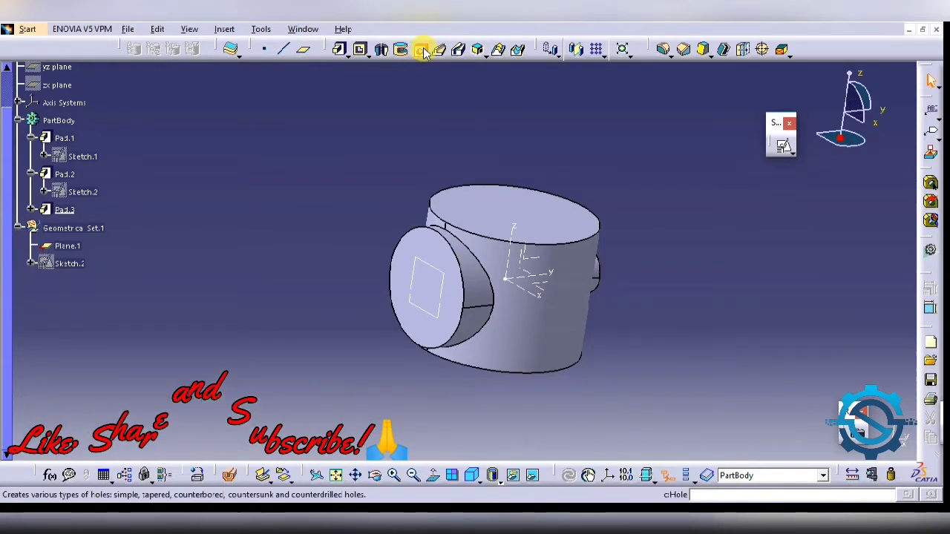
# Step: Place a hole on the flange's round face and make it counterbored with 100 mm diameter
pyautogui.click(422, 50)
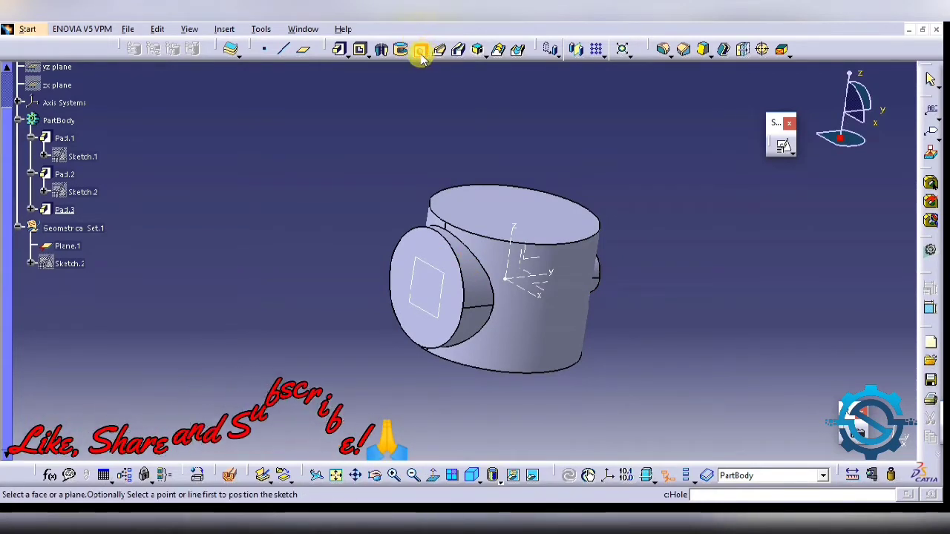
pyautogui.click(427, 286)
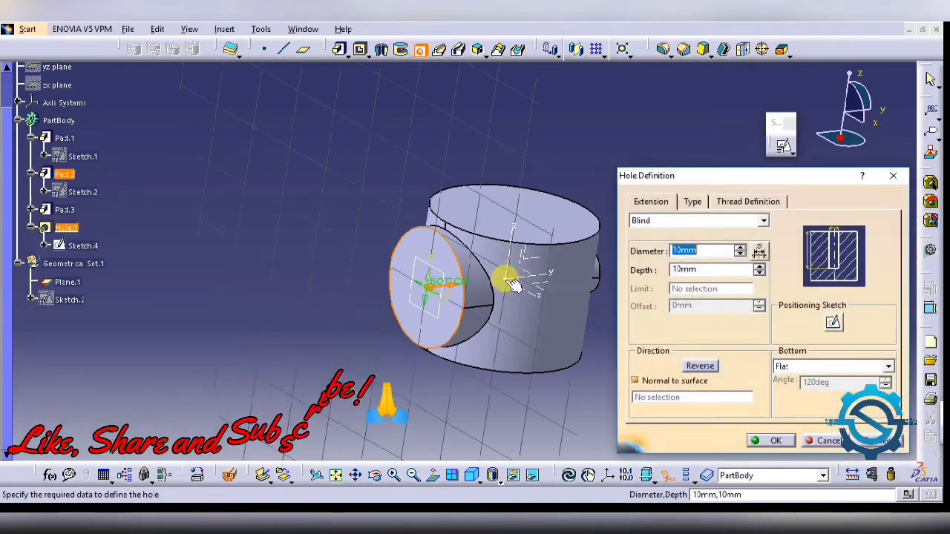
pyautogui.click(693, 201)
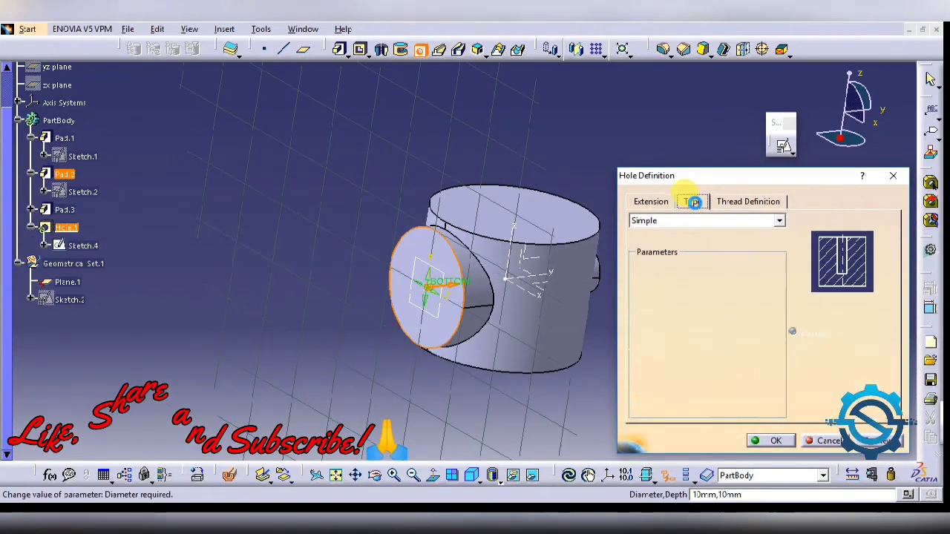
pyautogui.click(712, 219)
pyautogui.click(709, 252)
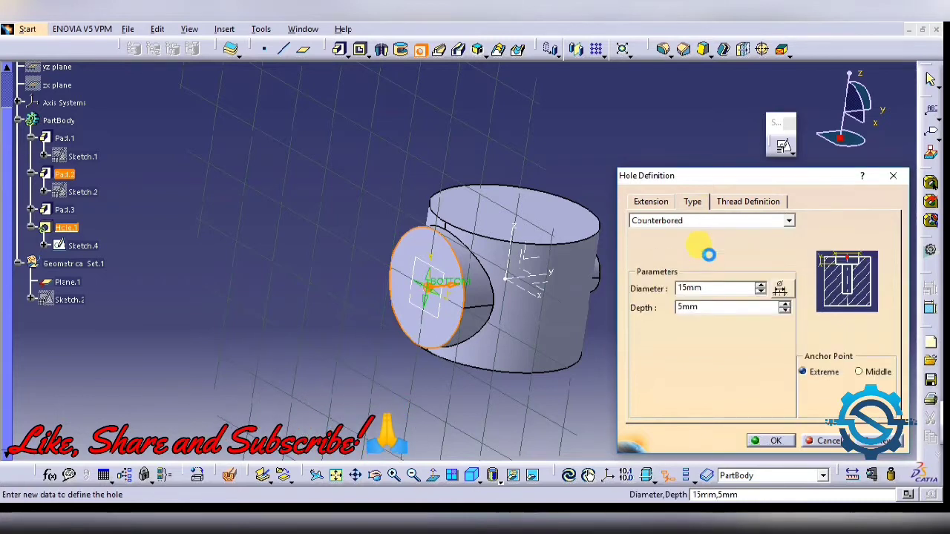
pyautogui.doubleClick(715, 287)
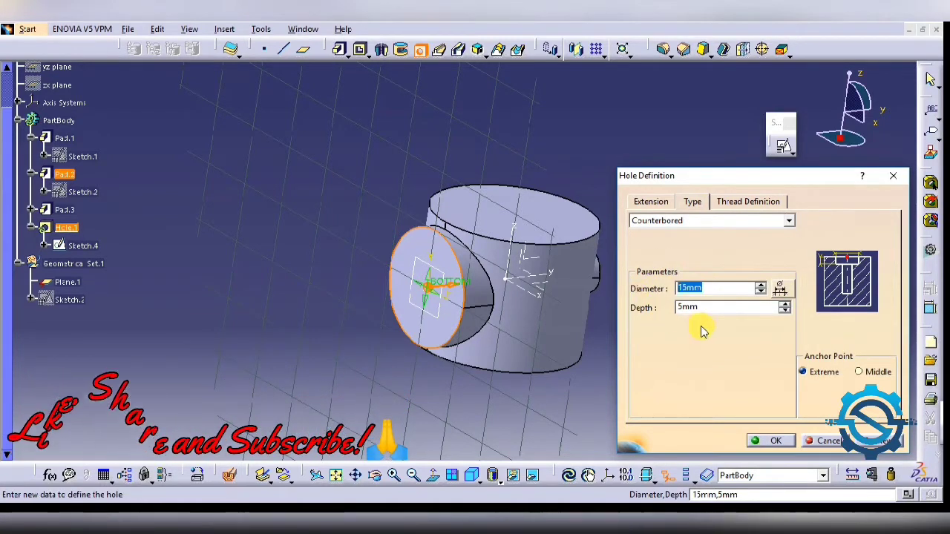
pyautogui.write('100')
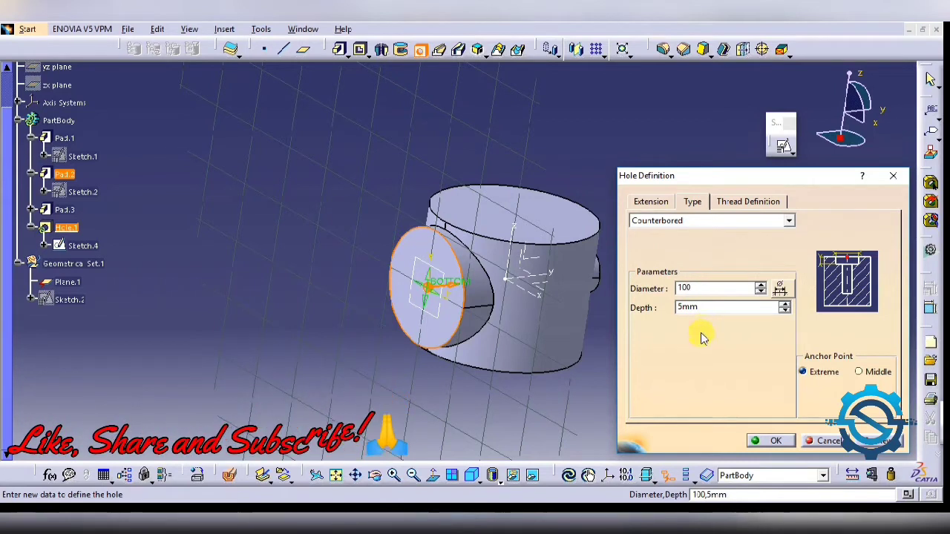
pyautogui.click(699, 309)
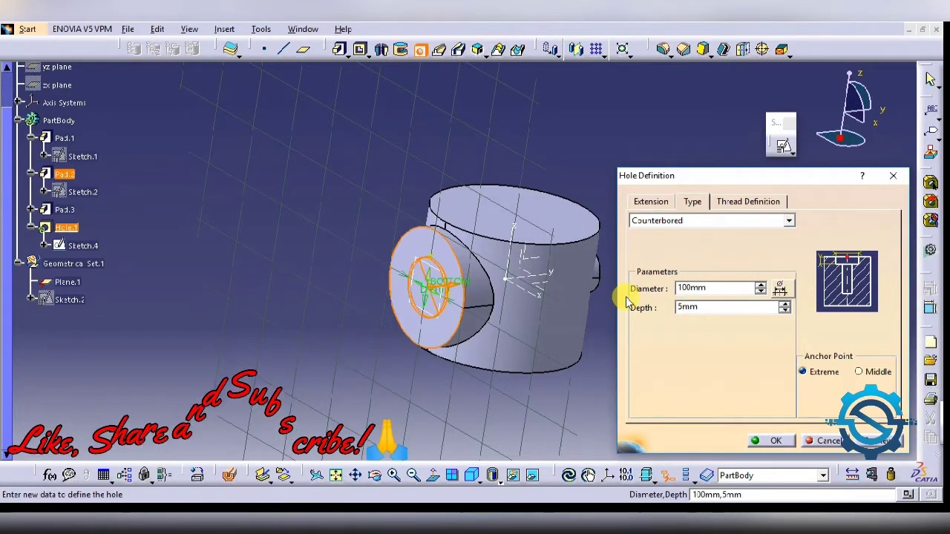
pyautogui.doubleClick(671, 307)
pyautogui.write('5')
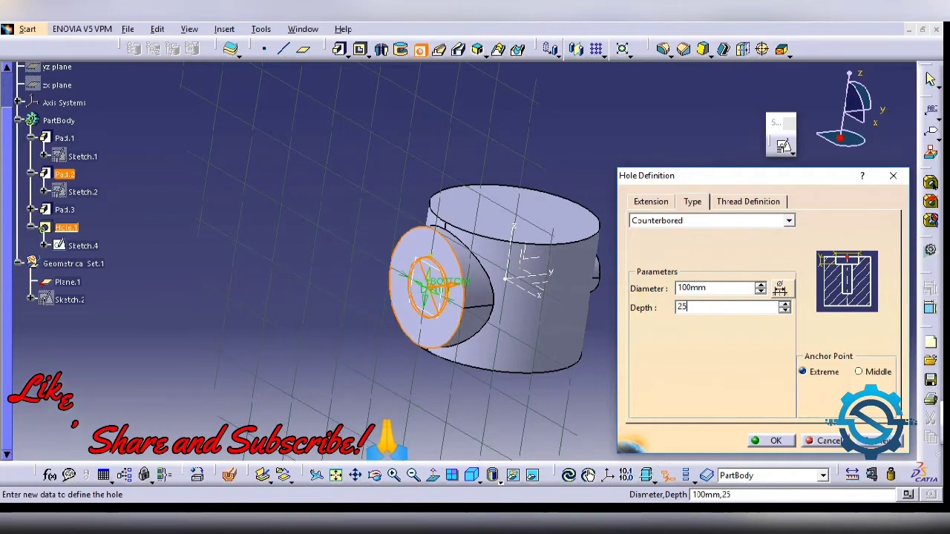
pyautogui.click(642, 199)
pyautogui.click(547, 290)
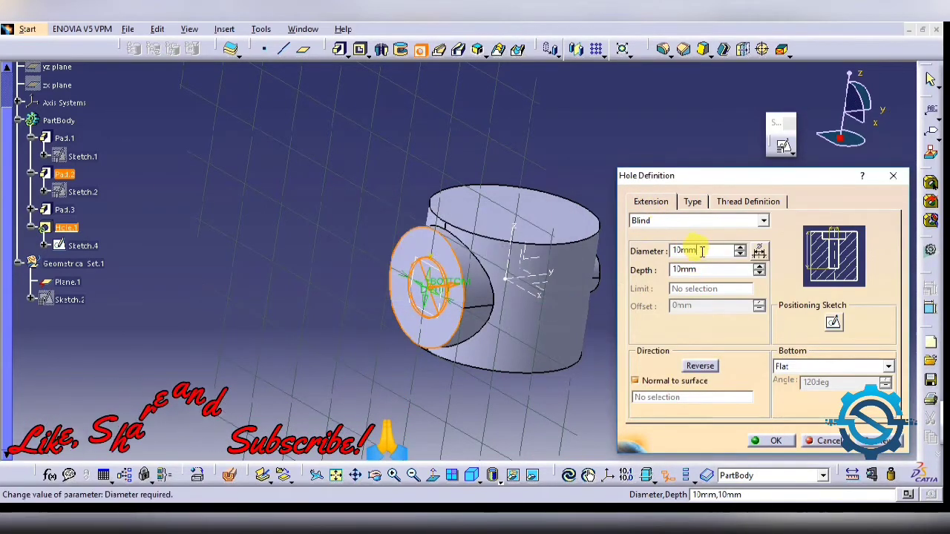
# Step: Set the hole's blind diameter to 55.2 mm and depth to 325 mm
pyautogui.moveTo(701, 253); pyautogui.dragTo(638, 250)
pyautogui.write('55.5')
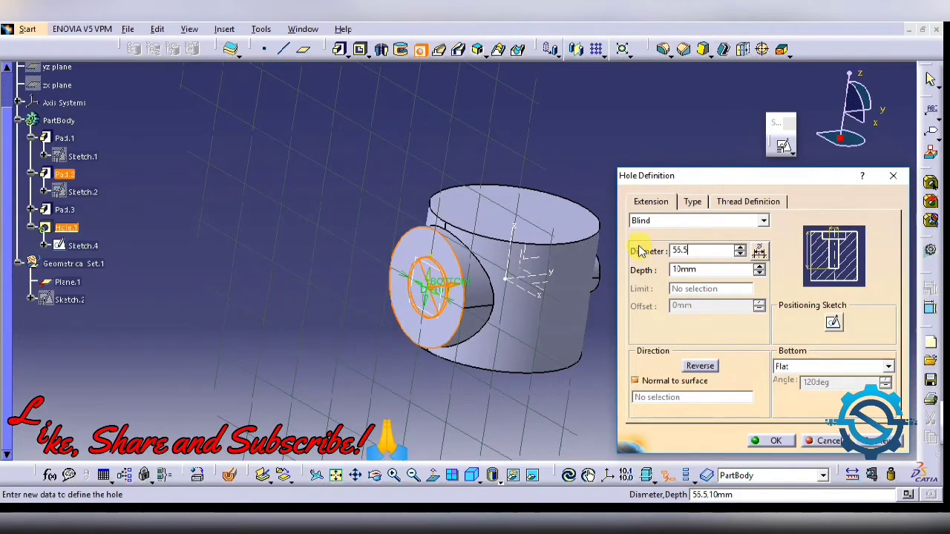
pyautogui.press('Return')
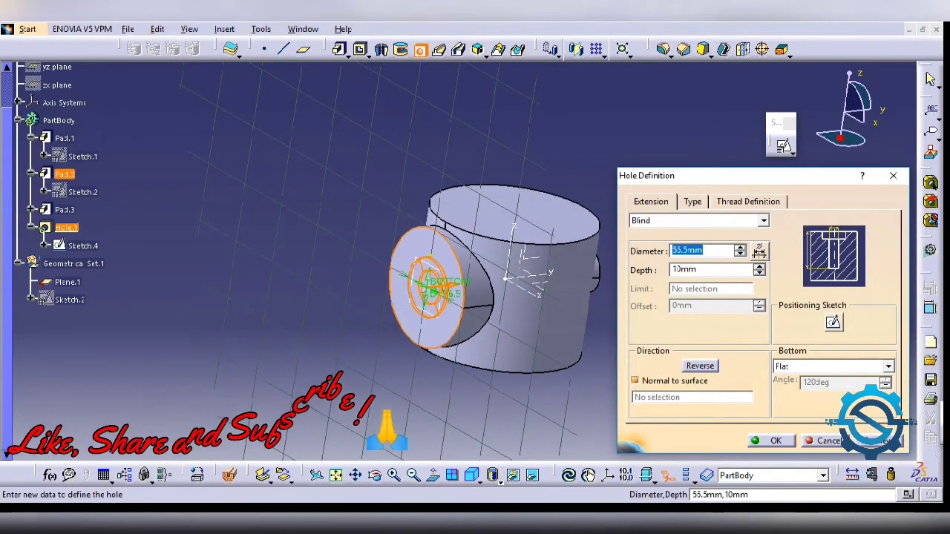
pyautogui.hotkey('alt', 'Tab')
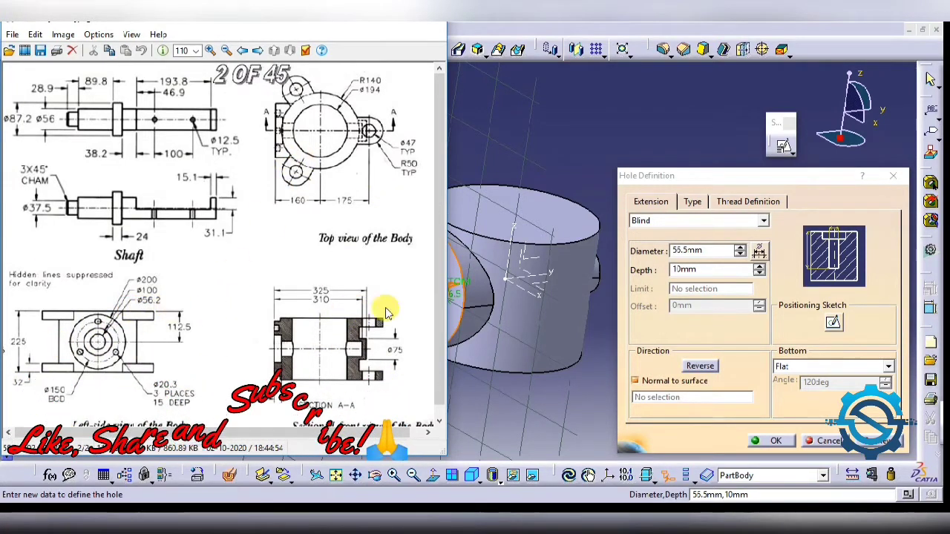
pyautogui.click(699, 252)
pyautogui.press('BackSpace')
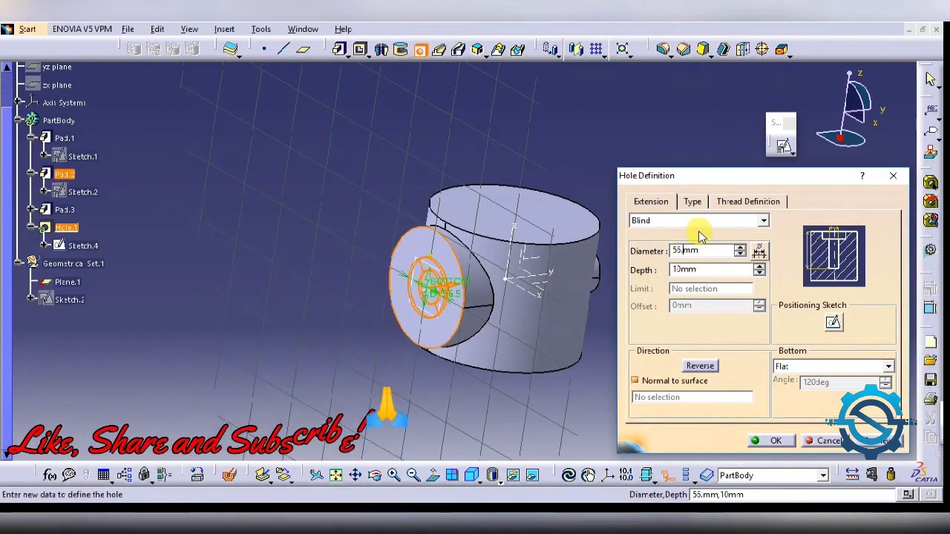
pyautogui.write('2')
pyautogui.click(703, 268)
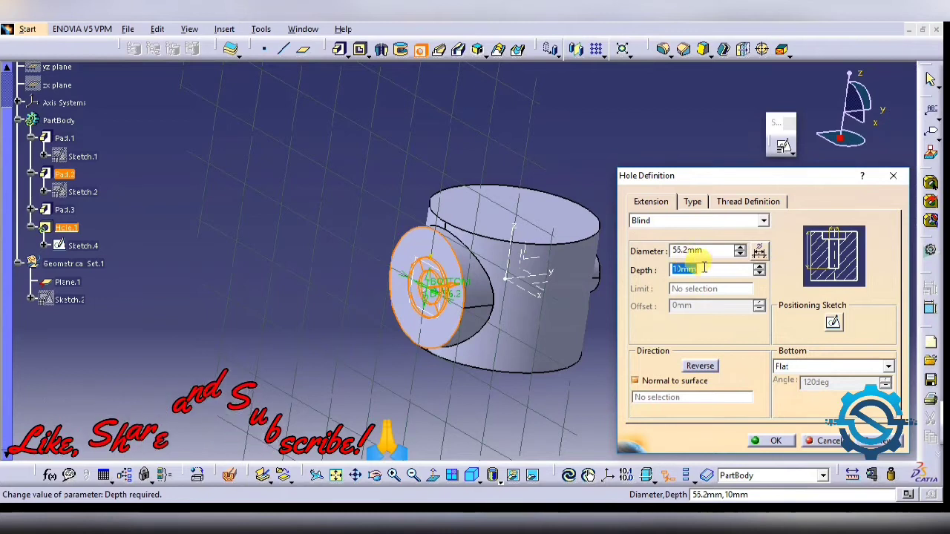
pyautogui.write('25')
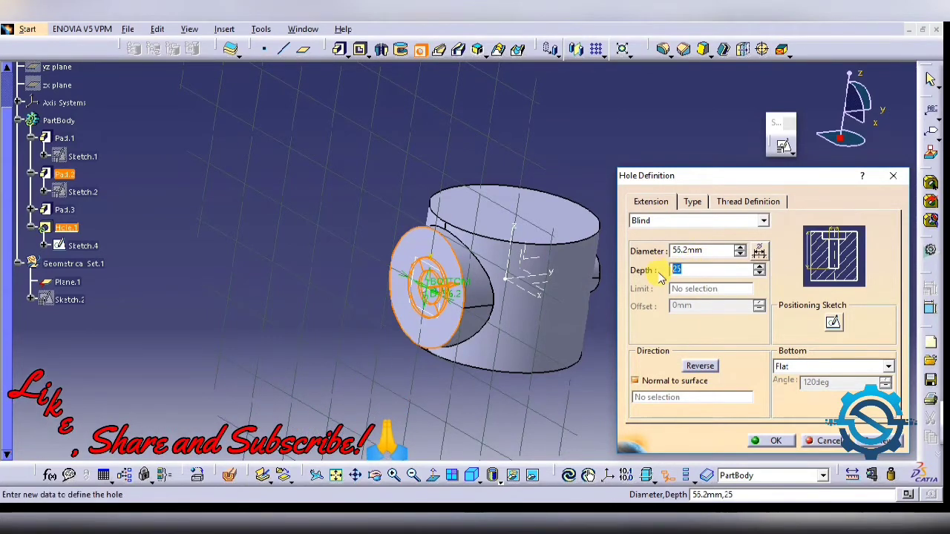
pyautogui.hotkey('alt', 'Tab')
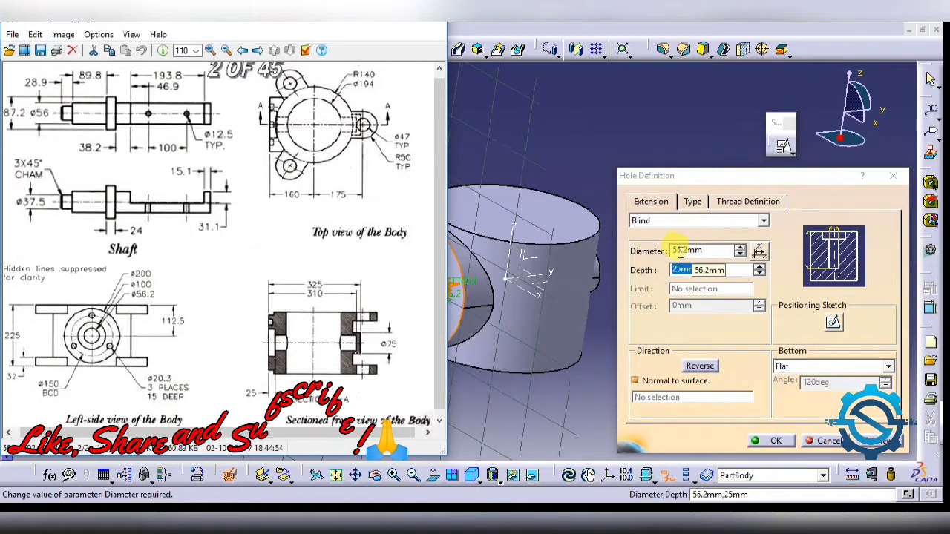
pyautogui.click(555, 344)
pyautogui.doubleClick(733, 269)
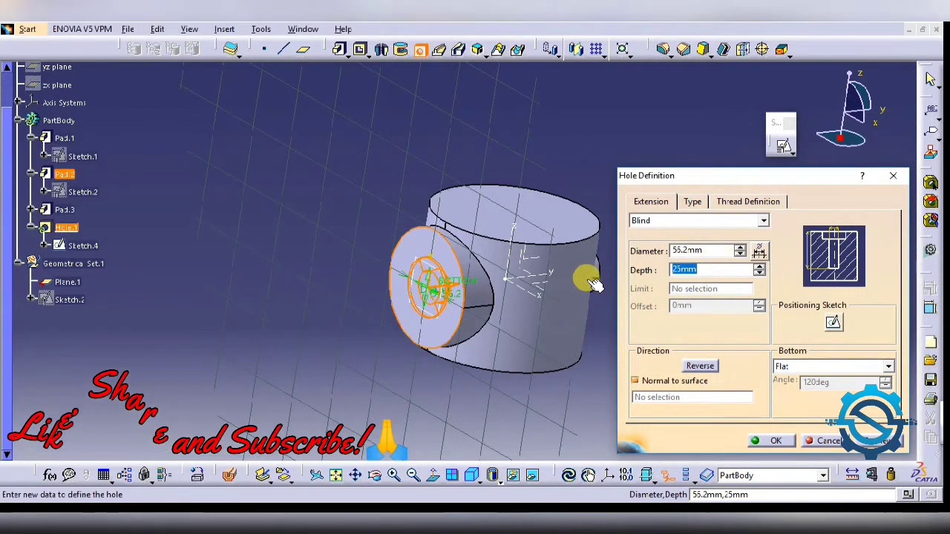
pyautogui.write('325')
pyautogui.press('Return')
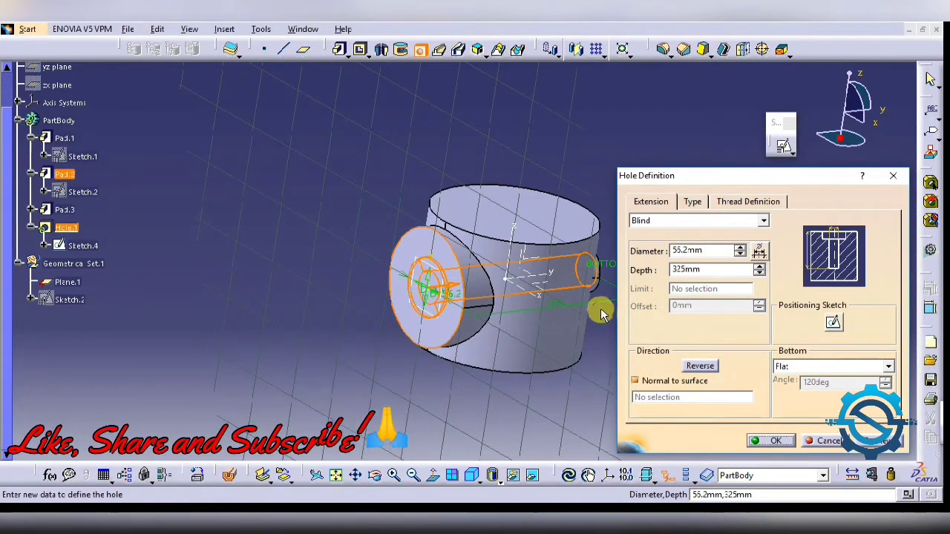
# Step: Set the counterbore depth to 25 mm and create Hole.1
pyautogui.click(692, 202)
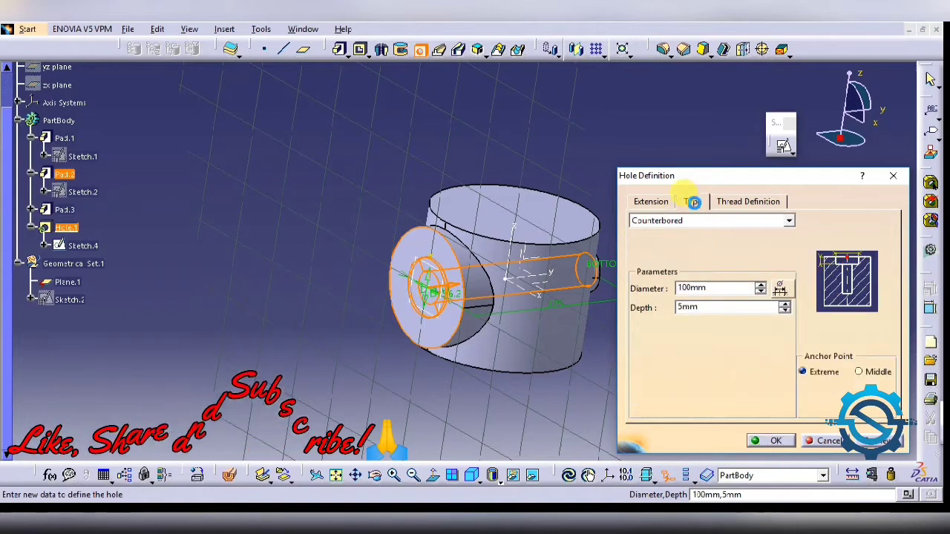
pyautogui.doubleClick(704, 308)
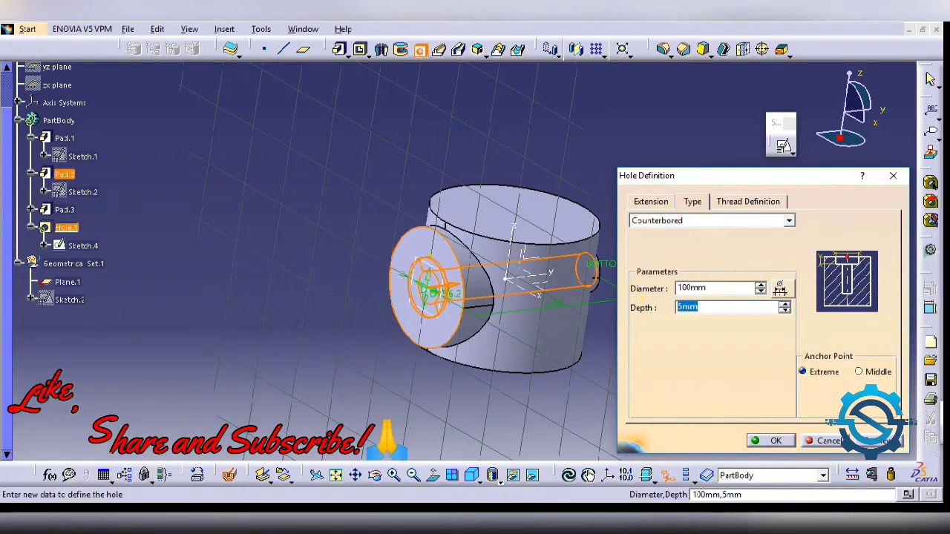
pyautogui.write('25')
pyautogui.press('Return')
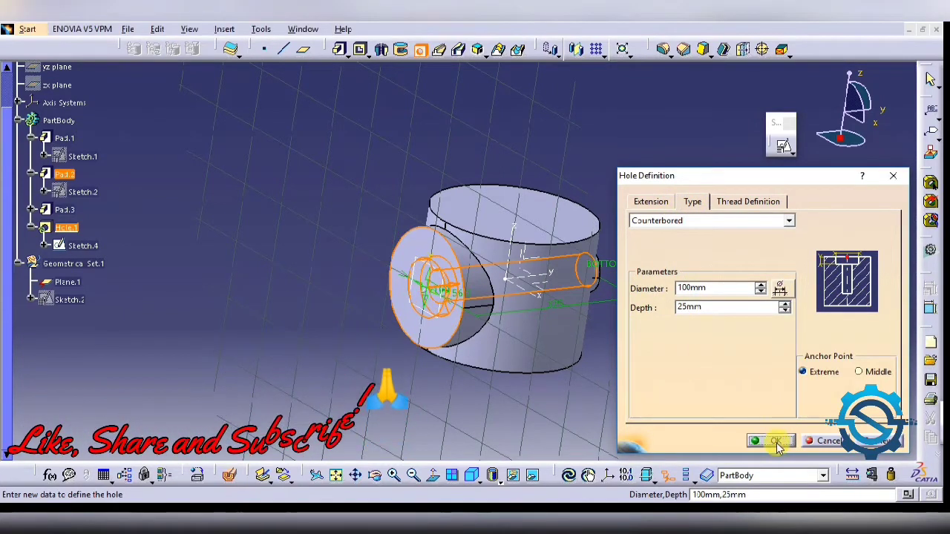
pyautogui.click(772, 441)
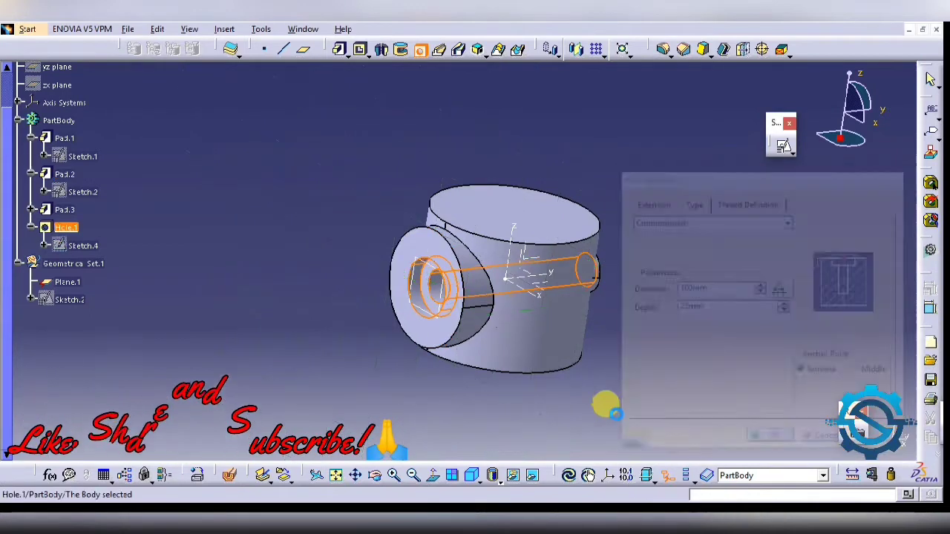
pyautogui.moveTo(396, 350)
pyautogui.mouseDown(button='middle')
pyautogui.moveTo(612, 292)
pyautogui.moveTo(403, 339)
pyautogui.moveTo(423, 378)
pyautogui.mouseUp(button='middle')
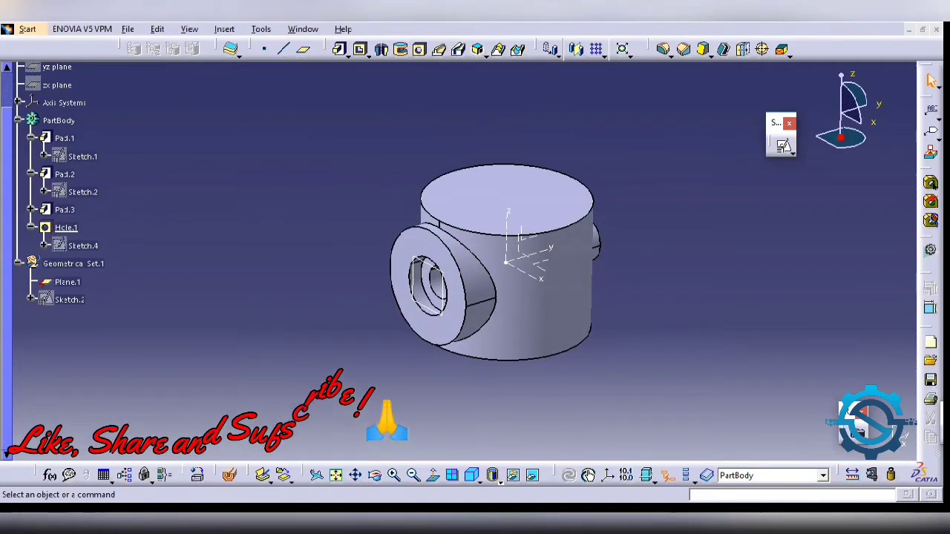
pyautogui.hotkey('alt', 'Tab')
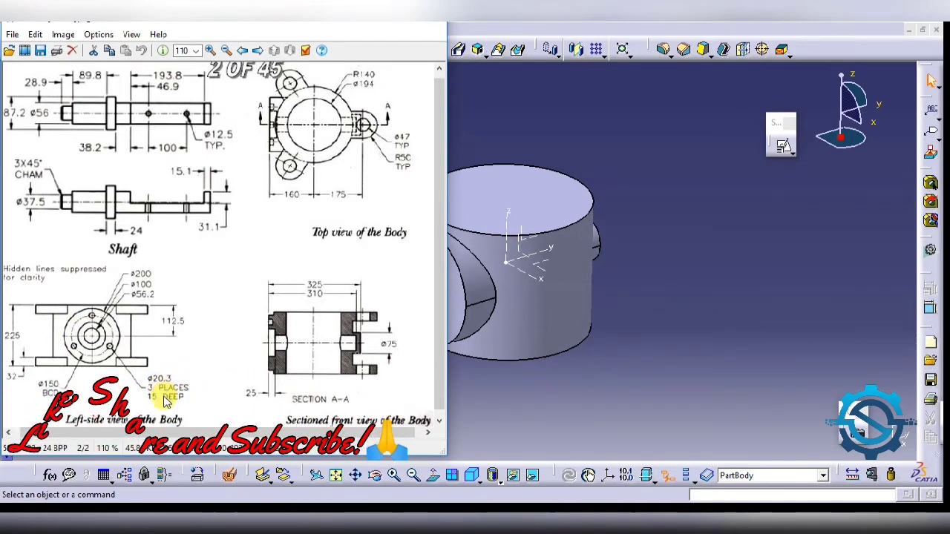
pyautogui.click(679, 307)
pyautogui.click(783, 157)
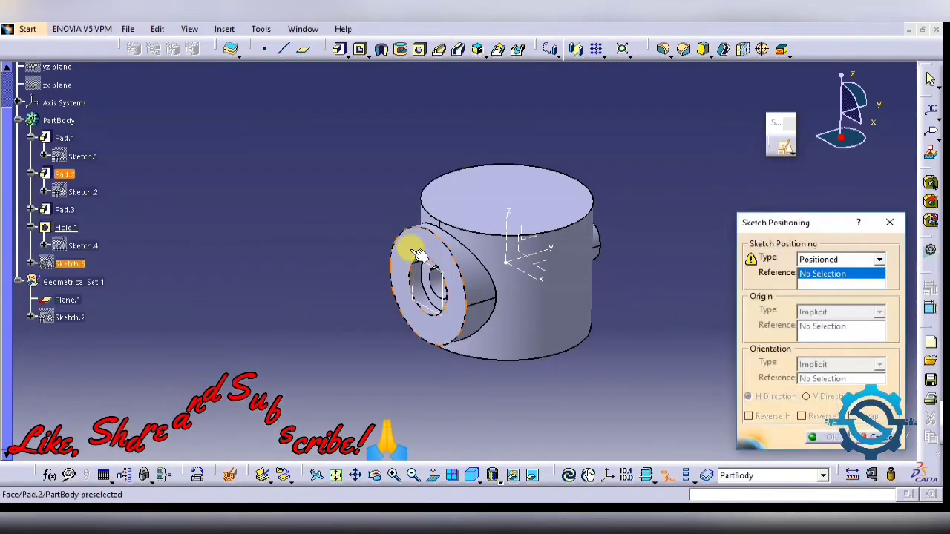
pyautogui.click(410, 245)
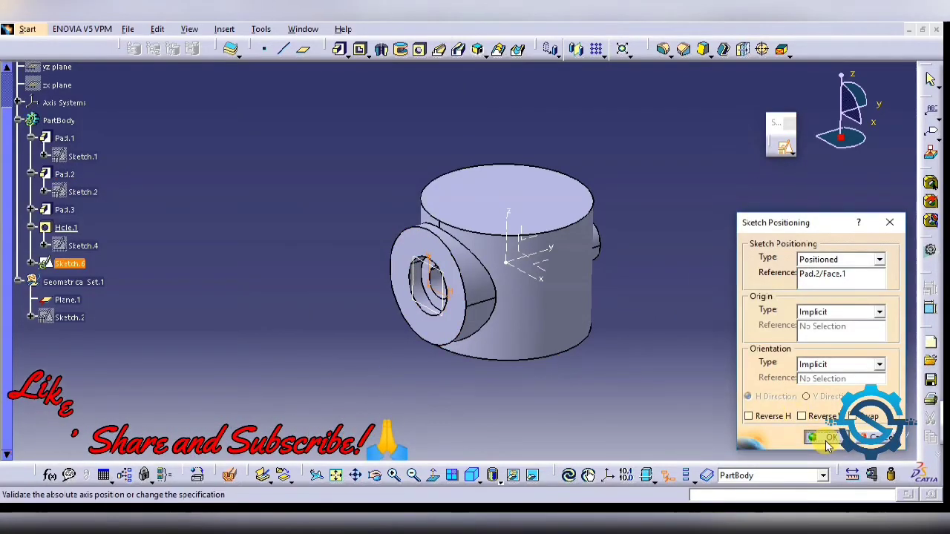
pyautogui.click(825, 437)
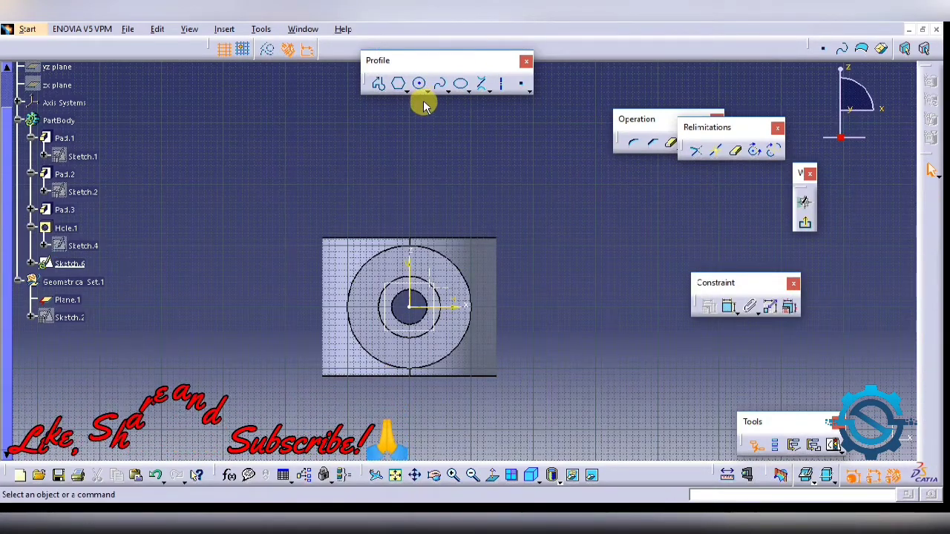
pyautogui.click(419, 83)
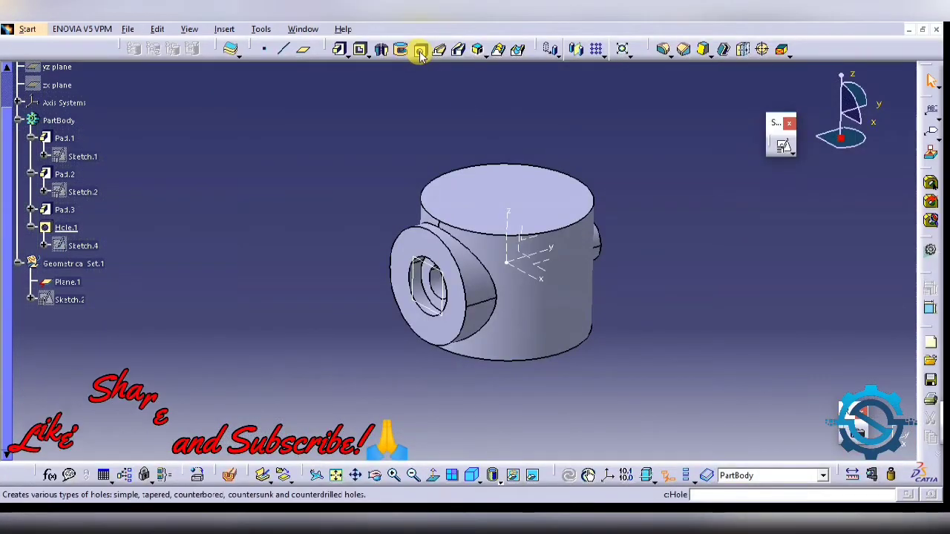
# Step: Start a hole on the boss face, clear the type errors, and open its positioning sketch
pyautogui.click(420, 49)
pyautogui.click(494, 314)
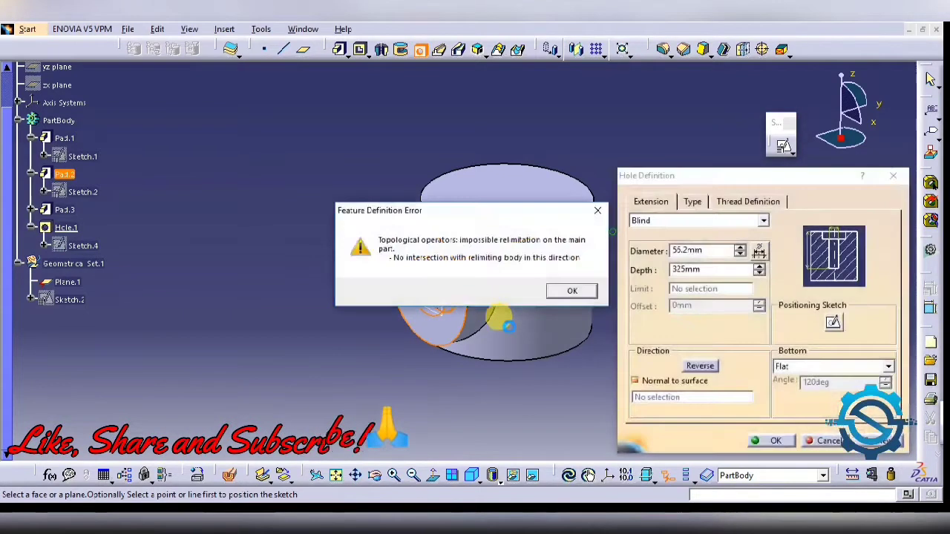
pyautogui.click(566, 290)
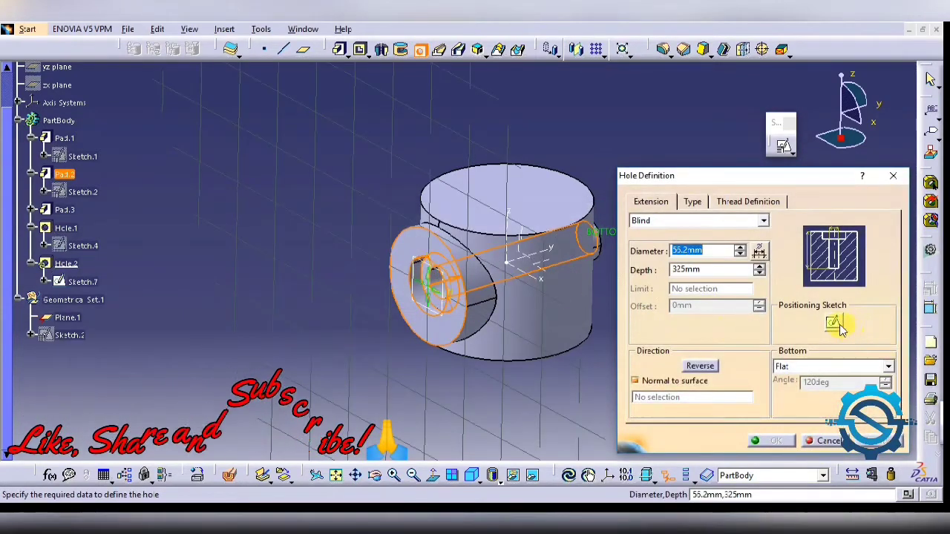
pyautogui.click(692, 203)
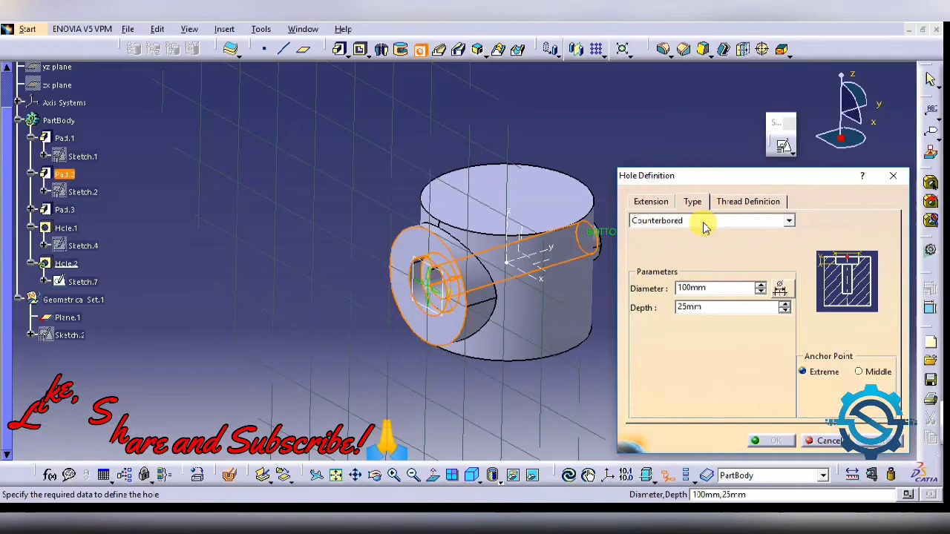
pyautogui.click(701, 221)
pyautogui.click(695, 231)
pyautogui.click(645, 200)
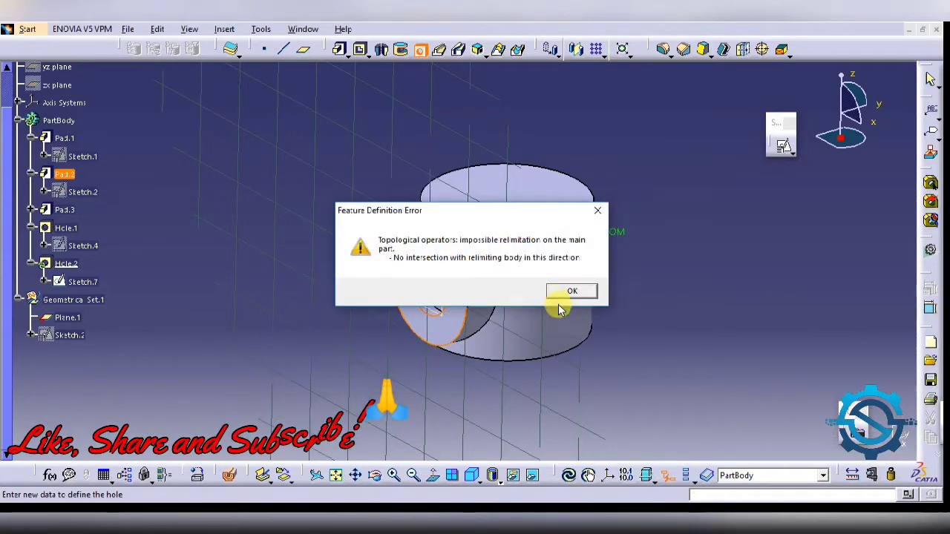
pyautogui.click(564, 291)
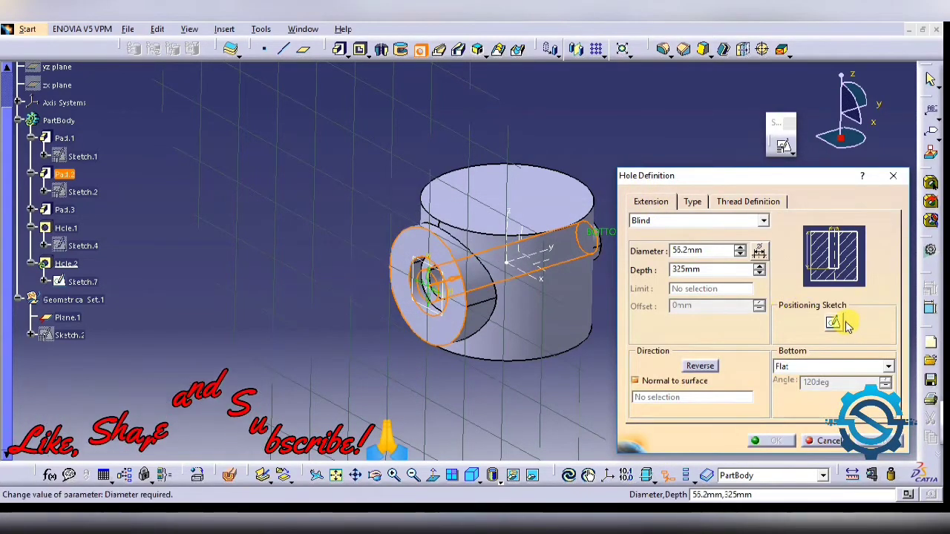
pyautogui.click(833, 322)
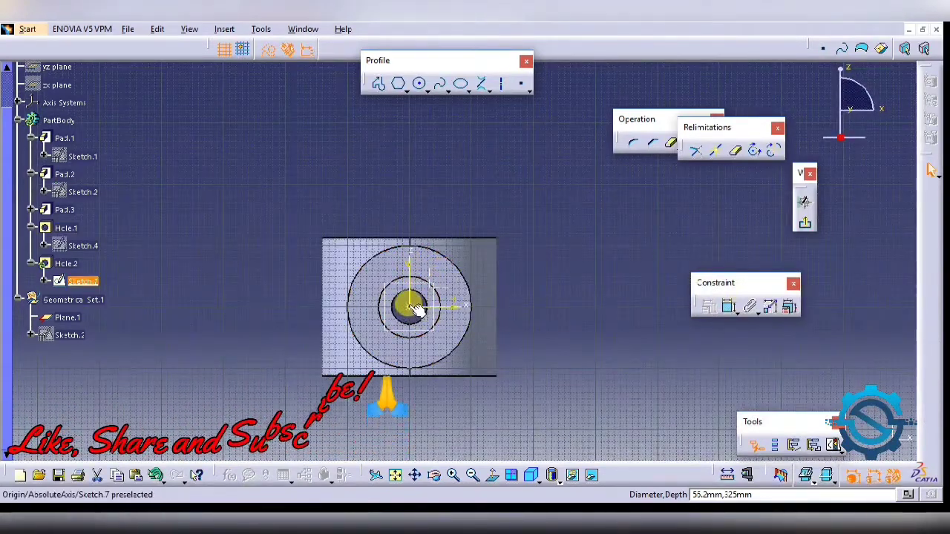
pyautogui.click(409, 310)
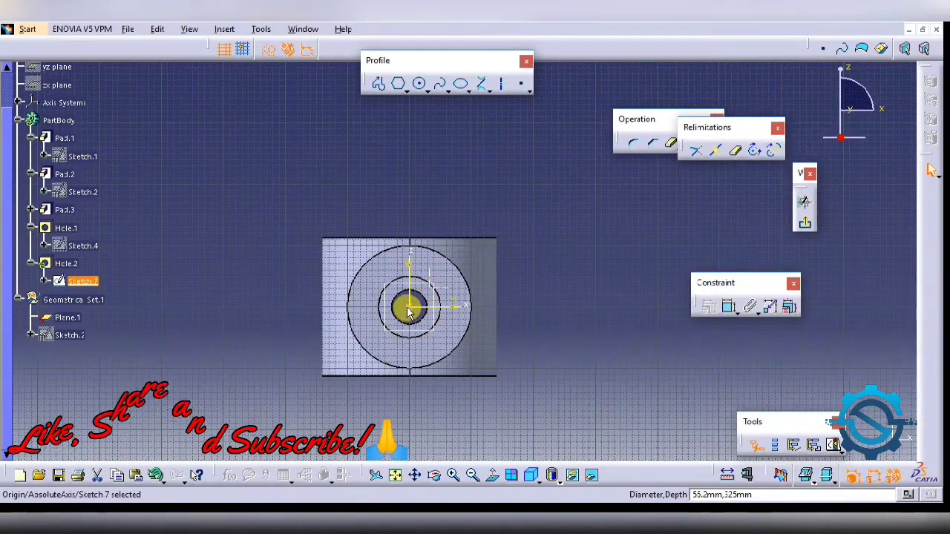
pyautogui.moveTo(414, 312)
pyautogui.keyDown('ctrl'); pyautogui.mouseDown(button='middle')
pyautogui.moveTo(514, 186)
pyautogui.moveTo(607, 98)
pyautogui.mouseUp(button='middle'); pyautogui.keyUp('ctrl')
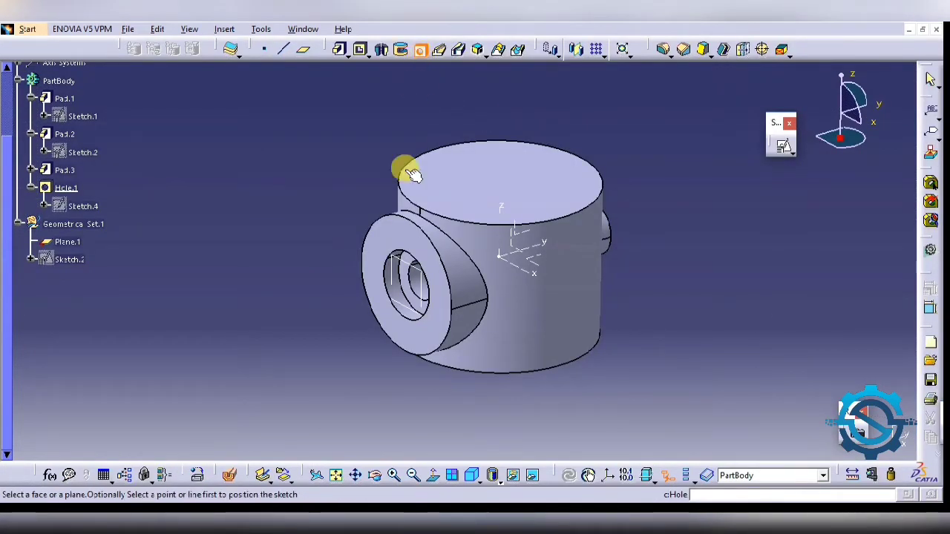
# Step: Restart the hole on the boss face, set its type back to Simple, and open the positioning sketch
pyautogui.click(401, 235)
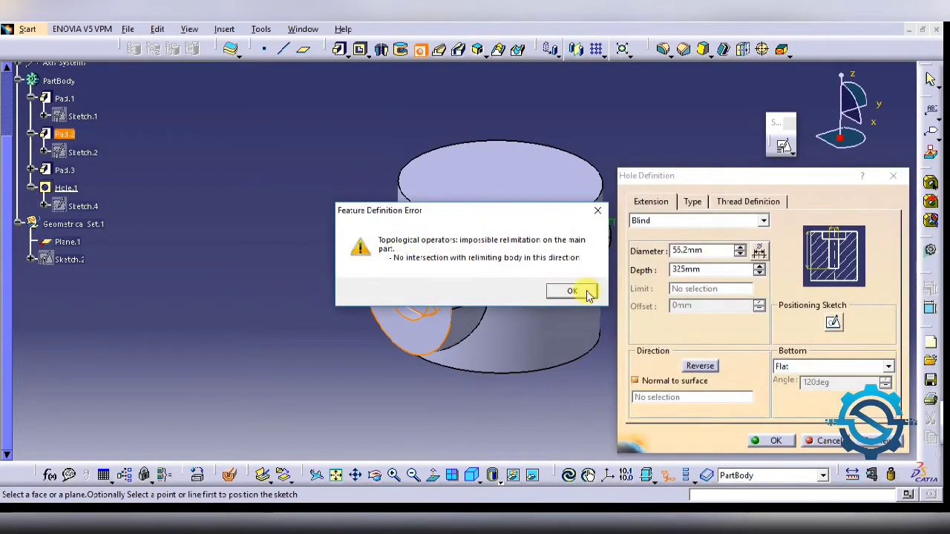
pyautogui.click(573, 291)
pyautogui.click(692, 201)
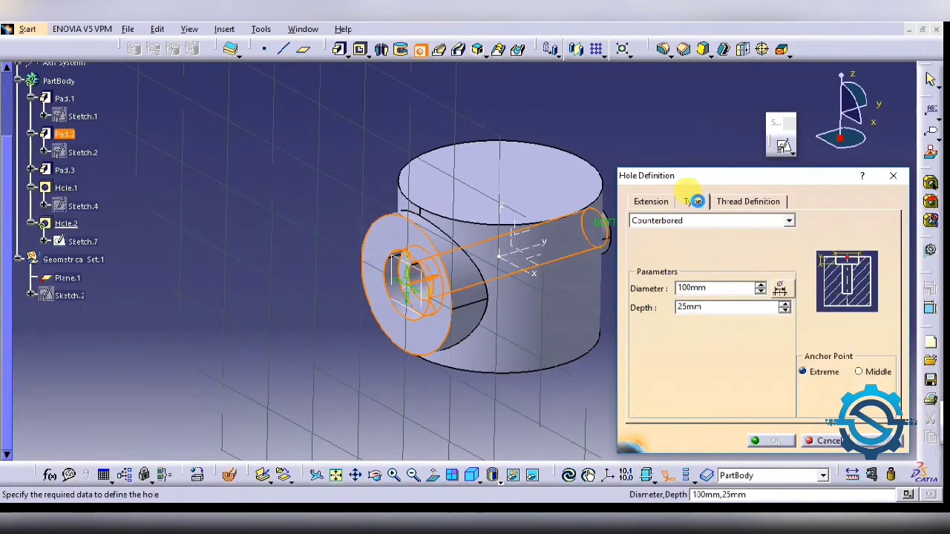
pyautogui.click(686, 221)
pyautogui.click(671, 230)
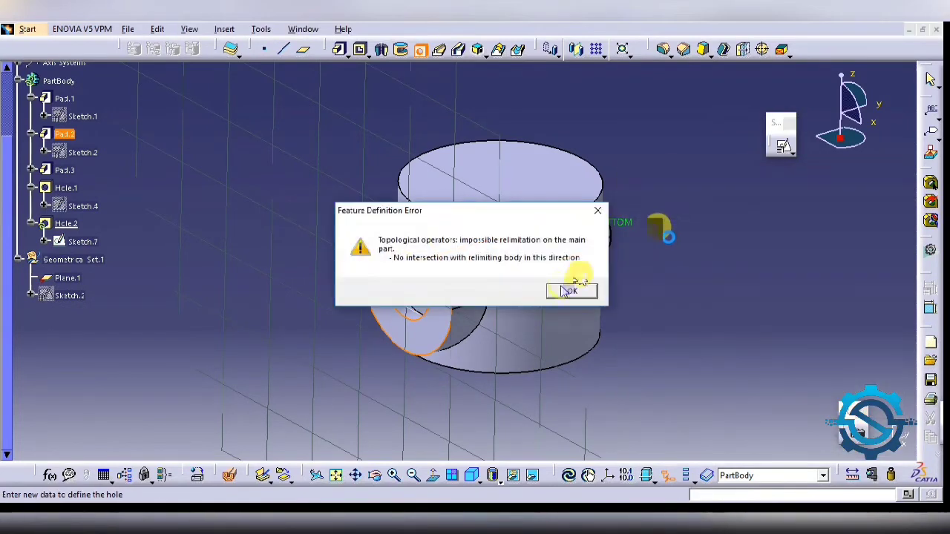
pyautogui.click(571, 290)
pyautogui.click(408, 265)
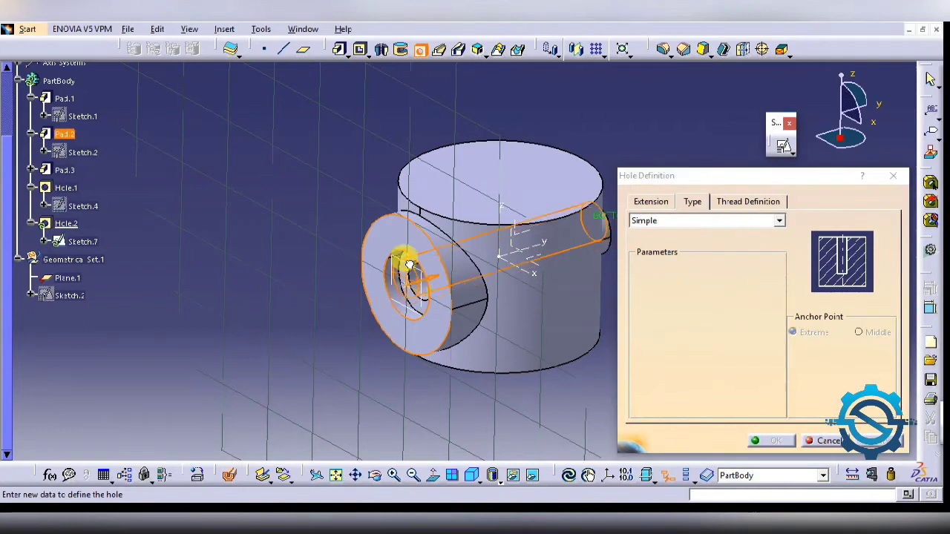
pyautogui.click(651, 210)
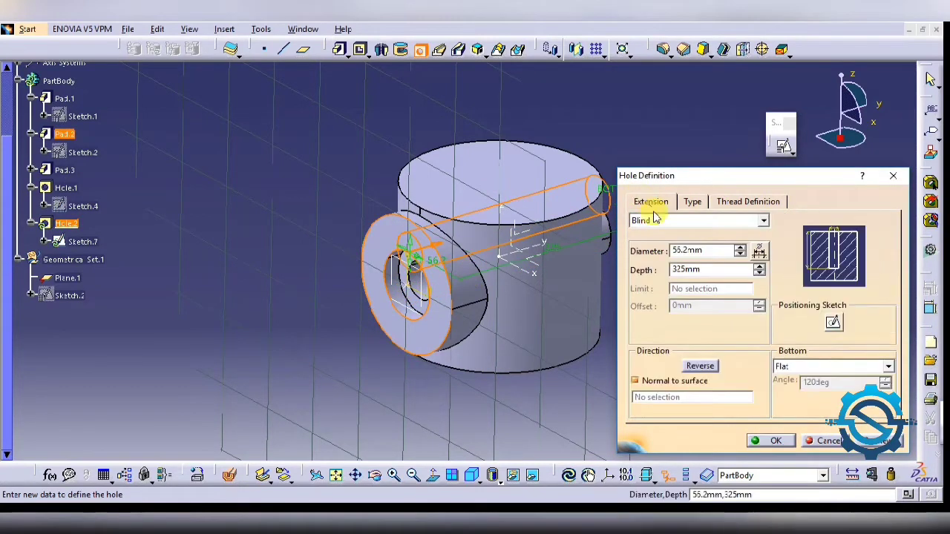
pyautogui.click(834, 321)
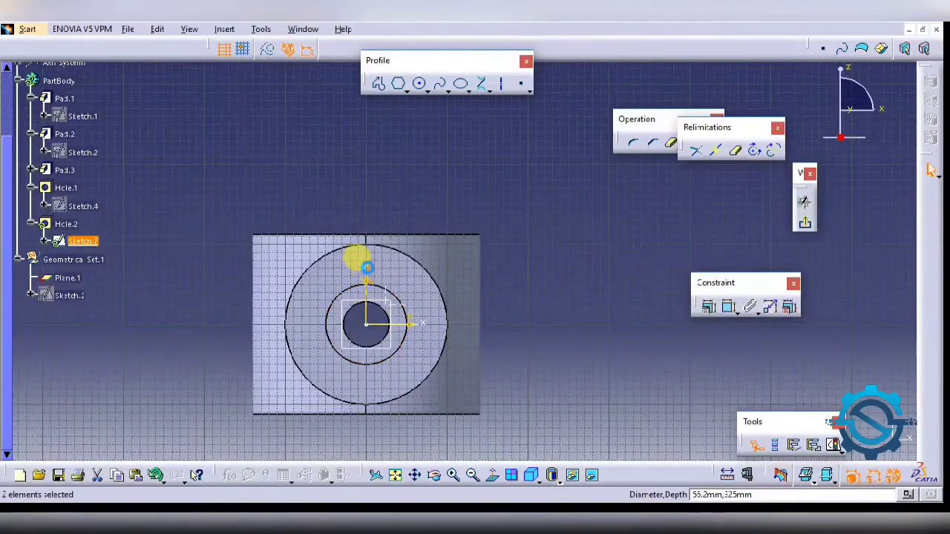
# Step: Constrain the hole's centre point 75 mm from the sketch origin and exit the sketch
pyautogui.click(728, 308)
pyautogui.rightClick(420, 189)
pyautogui.click(456, 248)
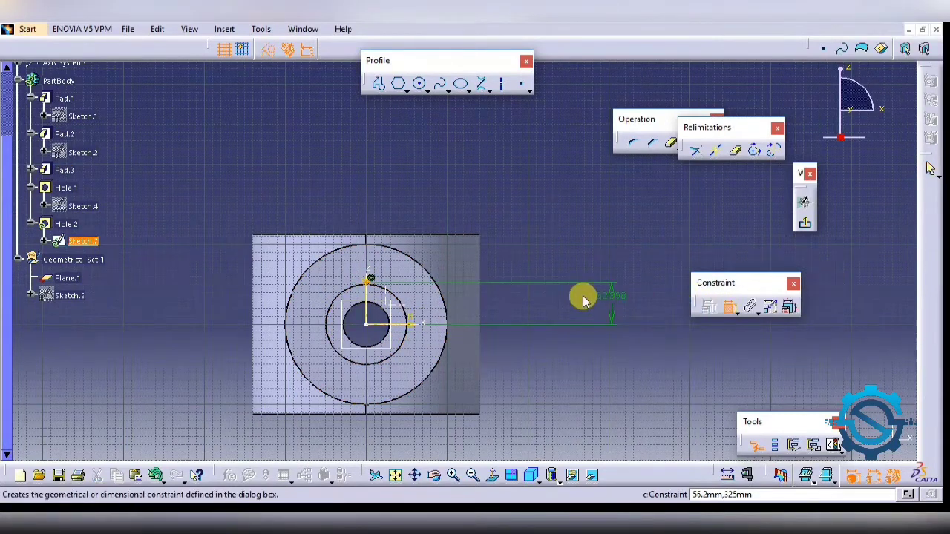
pyautogui.doubleClick(530, 297)
pyautogui.write('150/2')
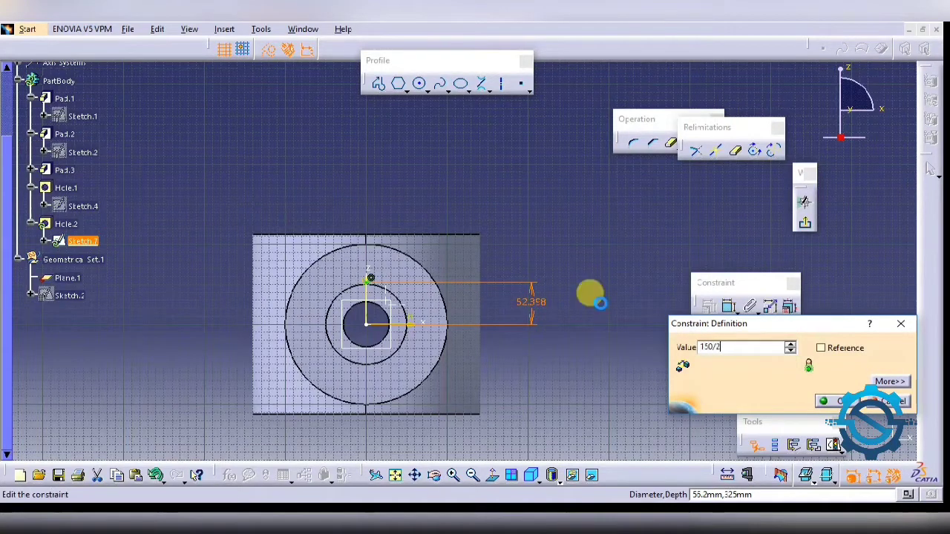
pyautogui.press('Return')
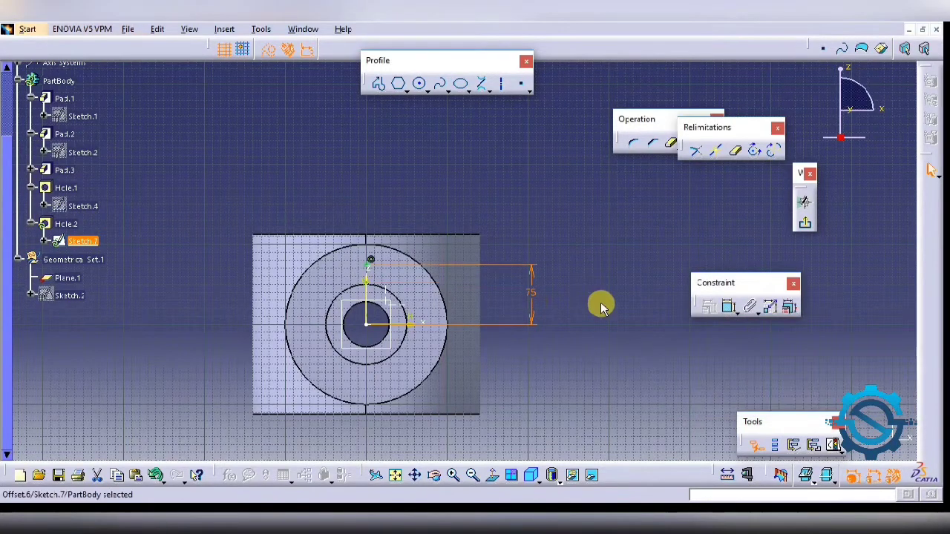
pyautogui.click(806, 223)
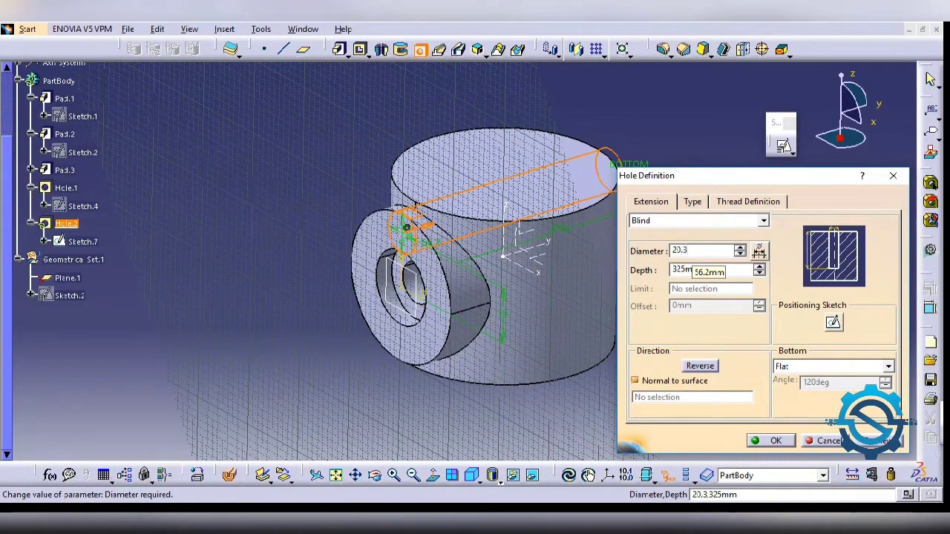
# Step: Give the hole a 20.3 mm diameter and 15 mm depth, then confirm it
pyautogui.click(698, 268)
pyautogui.write('15')
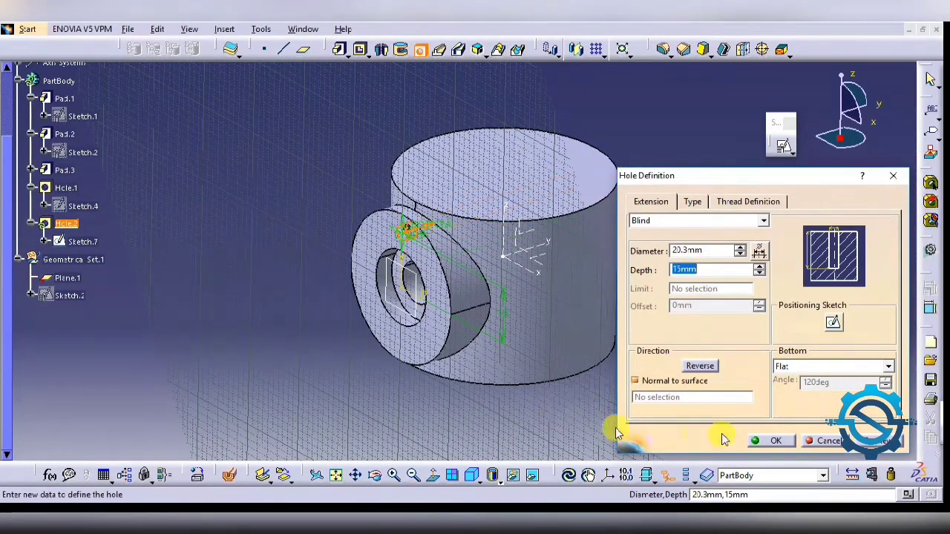
pyautogui.click(771, 442)
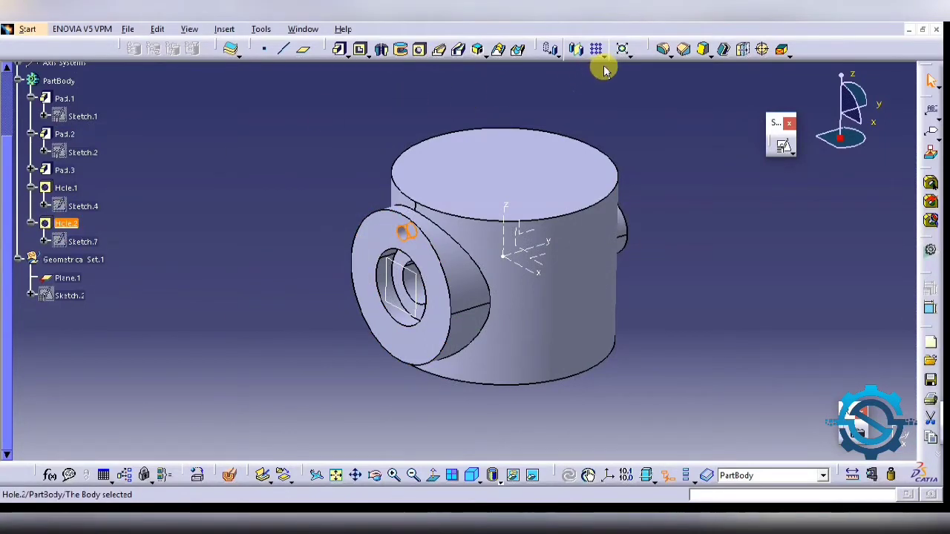
# Step: Pattern Hole.2 as a complete crown of 3 instances around the Y axis
pyautogui.click(617, 92)
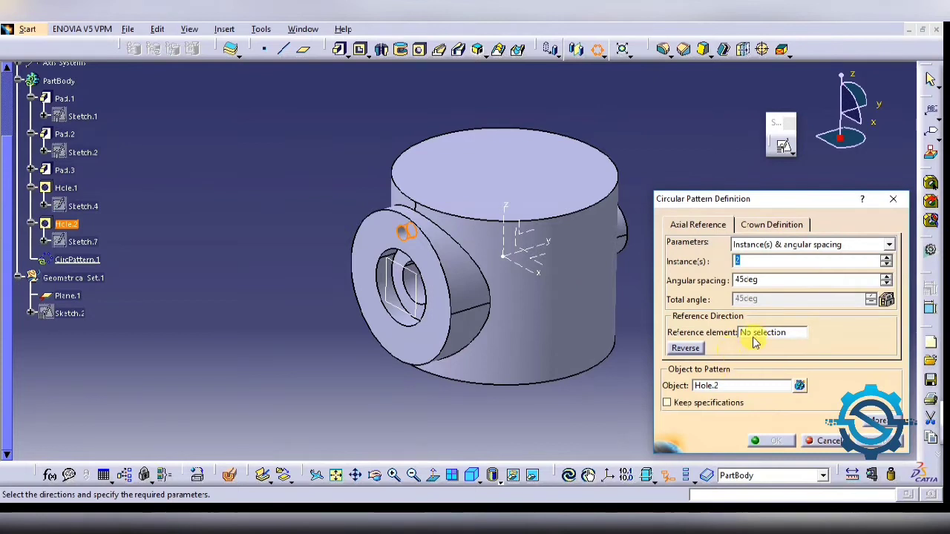
pyautogui.rightClick(753, 334)
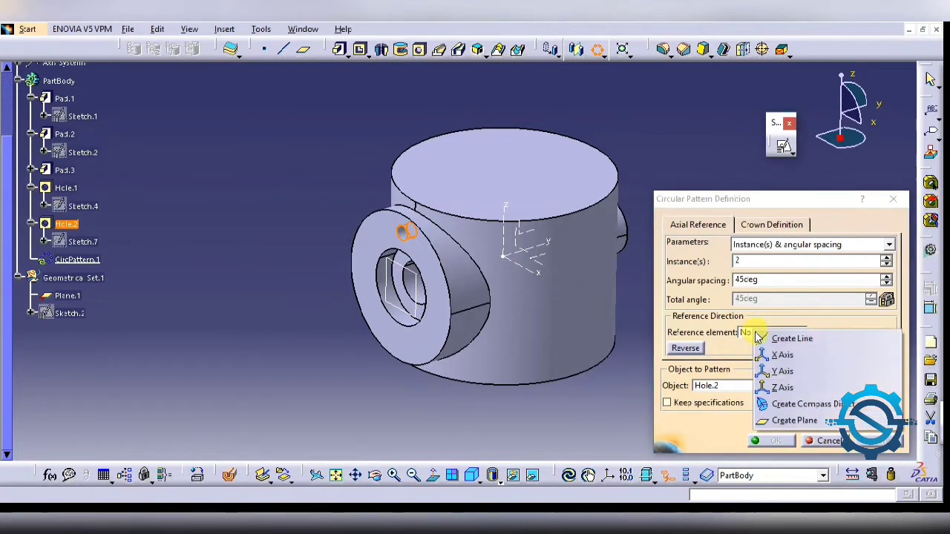
pyautogui.click(775, 387)
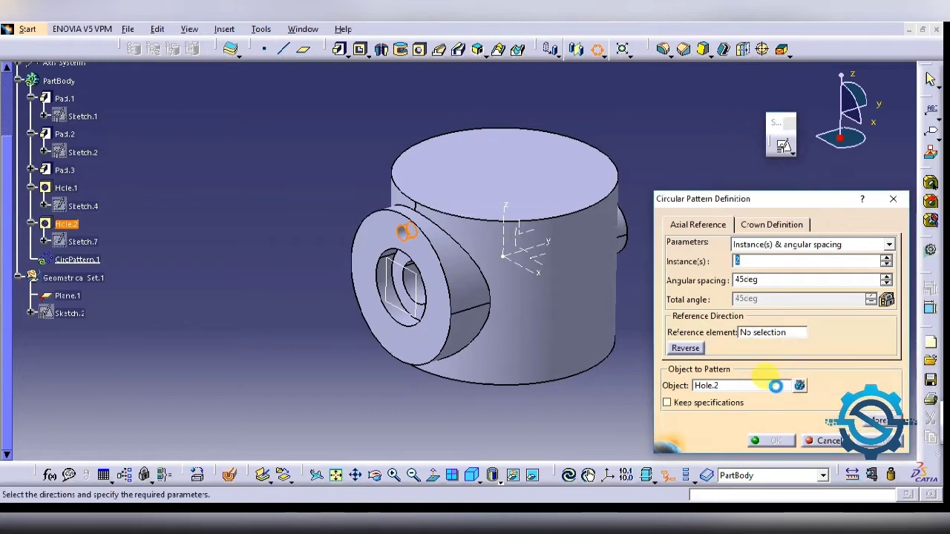
pyautogui.rightClick(762, 340)
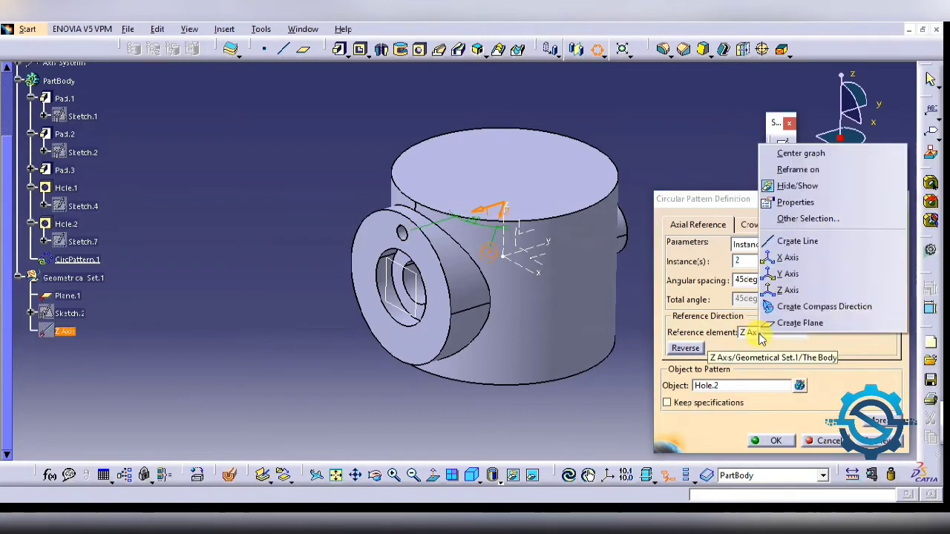
pyautogui.click(790, 275)
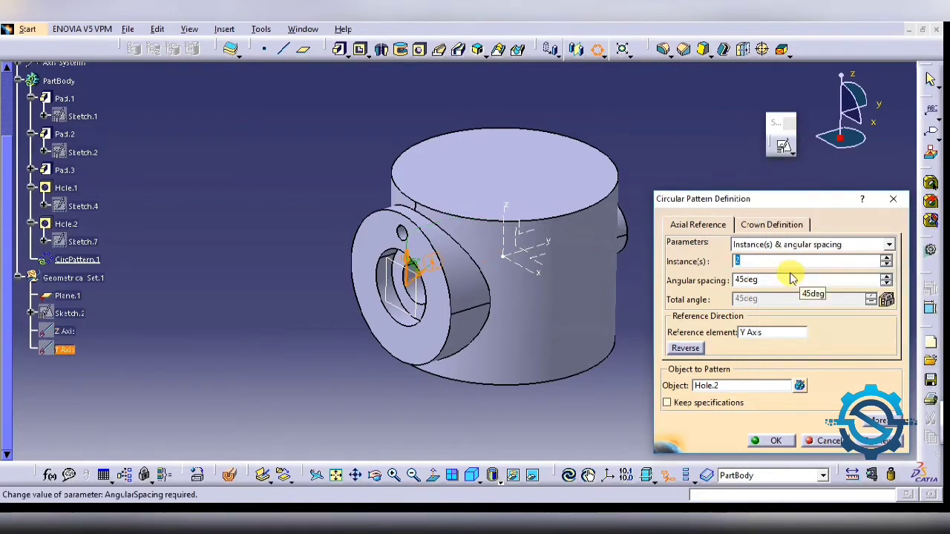
pyautogui.click(758, 251)
pyautogui.click(742, 288)
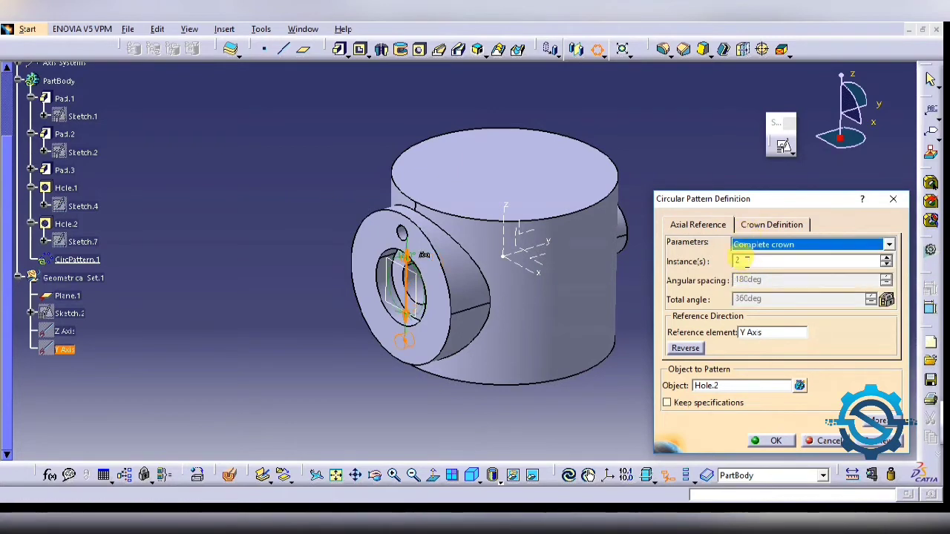
pyautogui.doubleClick(746, 261)
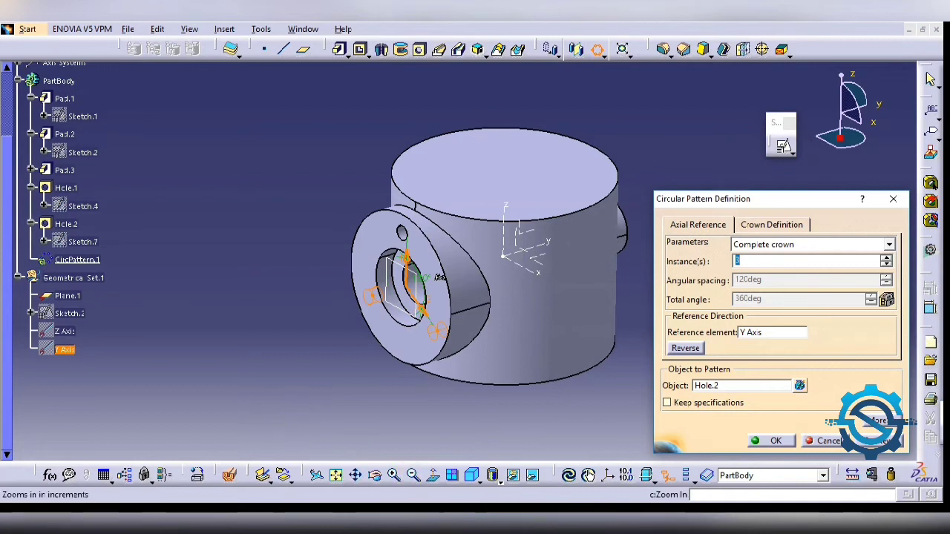
pyautogui.write('3')
pyautogui.hotkey('alt', 'Tab')
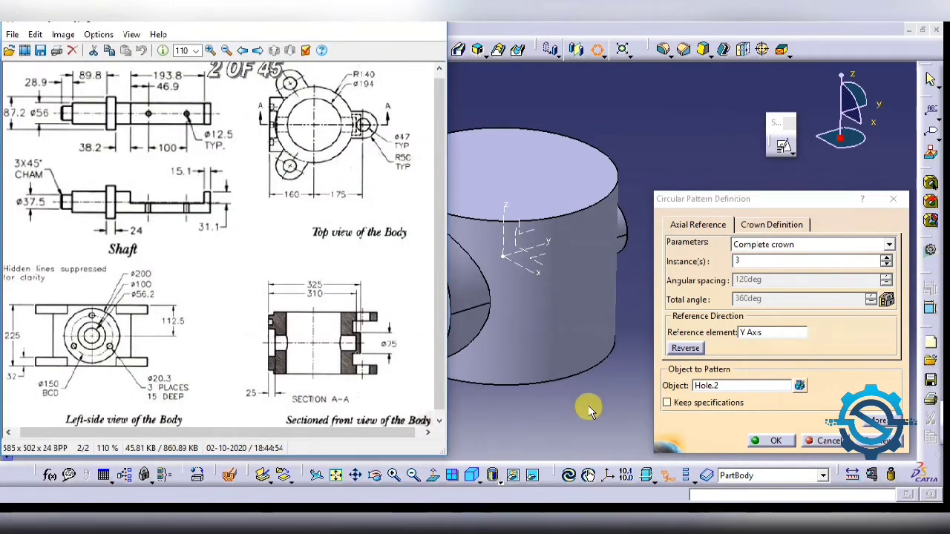
pyautogui.hotkey('alt', 'Tab')
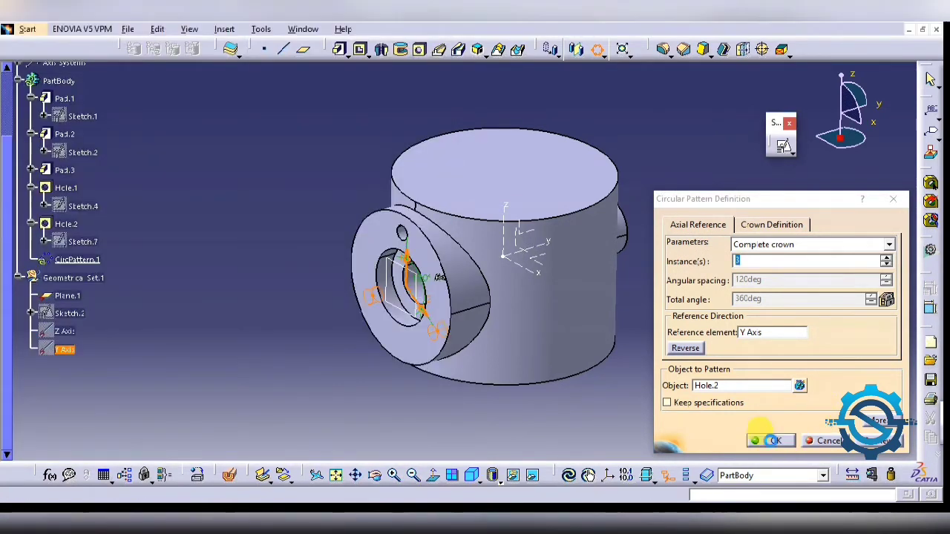
pyautogui.click(769, 440)
pyautogui.hotkey('alt', 'Tab')
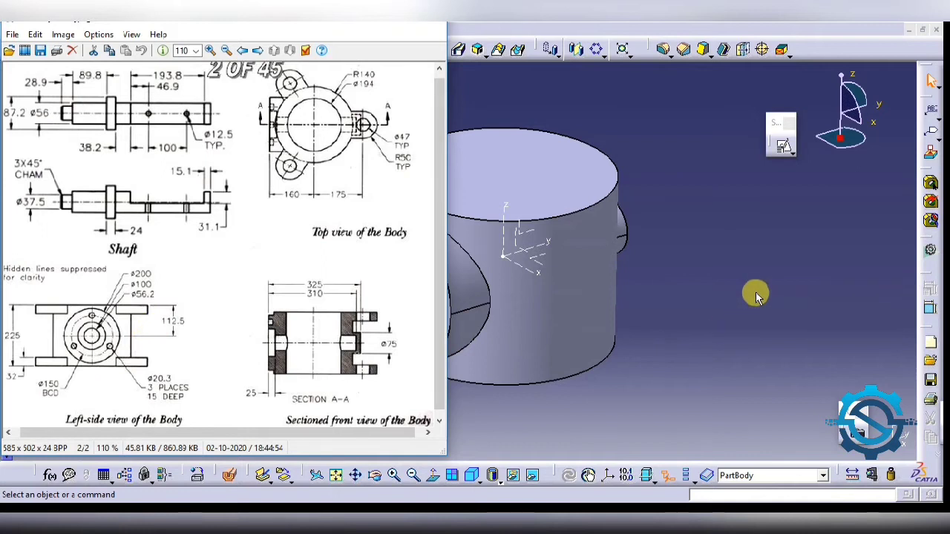
# Step: Create a positioned sketch on Pad.1's top face and fit the whole part into view
pyautogui.hotkey('alt', 'Tab')
pyautogui.moveTo(345, 271)
pyautogui.mouseDown(button='middle')
pyautogui.moveTo(527, 207)
pyautogui.moveTo(458, 208)
pyautogui.moveTo(393, 307)
pyautogui.mouseUp(button='middle')
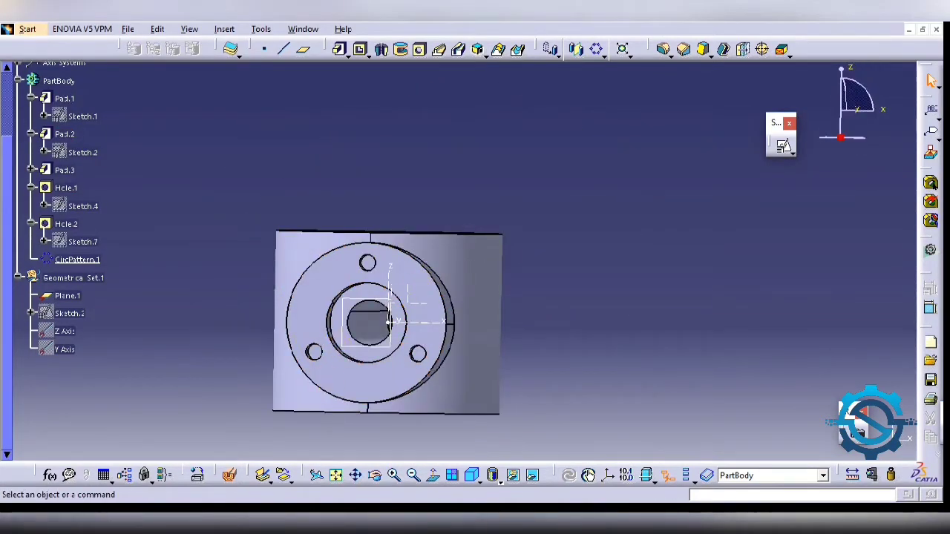
pyautogui.hotkey('alt', 'Tab')
pyautogui.hotkey('alt', 'Tab')
pyautogui.moveTo(569, 311)
pyautogui.mouseDown(button='middle')
pyautogui.moveTo(673, 197)
pyautogui.moveTo(505, 275)
pyautogui.mouseUp(button='middle')
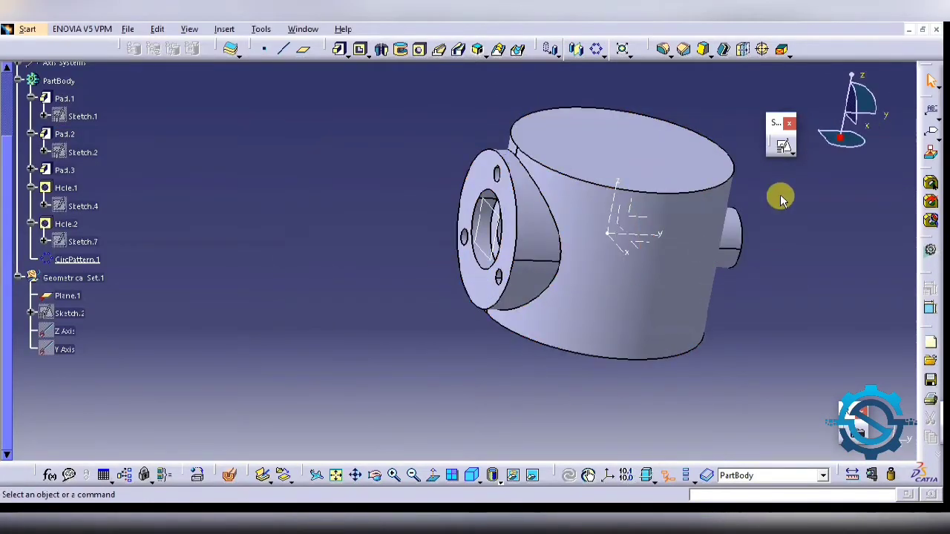
pyautogui.hotkey('alt', 'Tab')
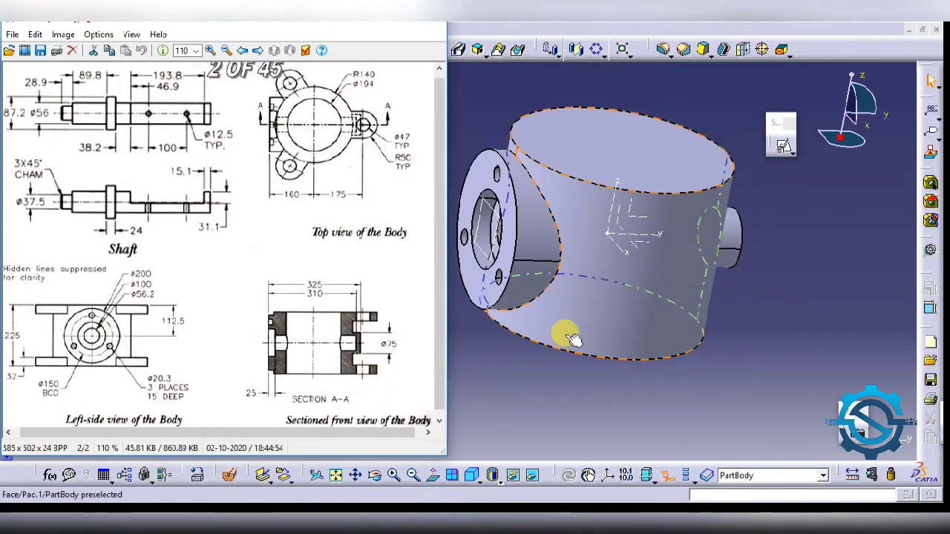
pyautogui.hotkey('alt', 'Tab')
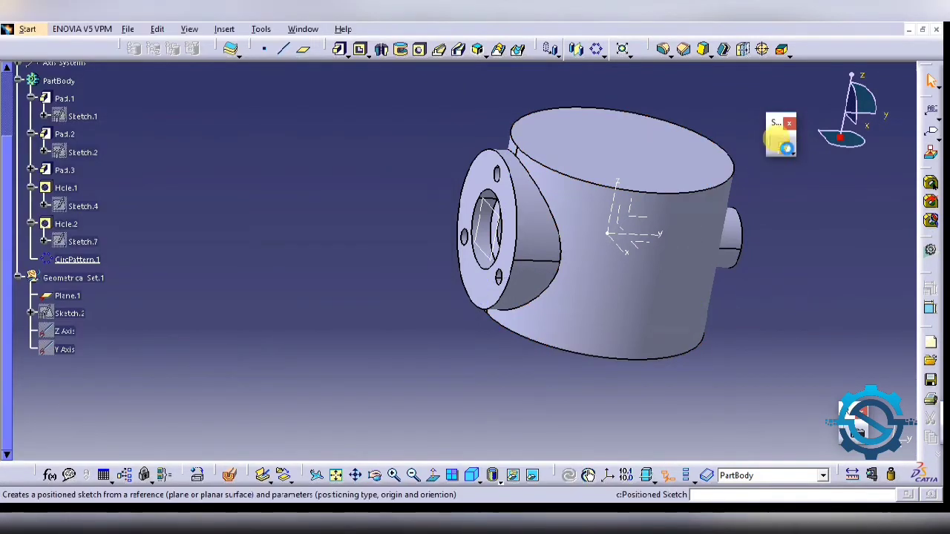
pyautogui.click(780, 143)
pyautogui.click(657, 178)
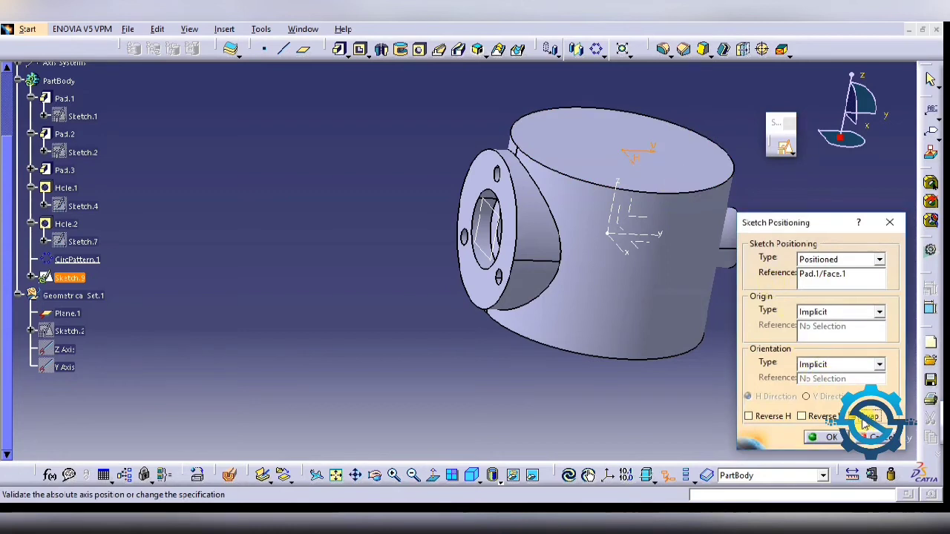
pyautogui.click(816, 443)
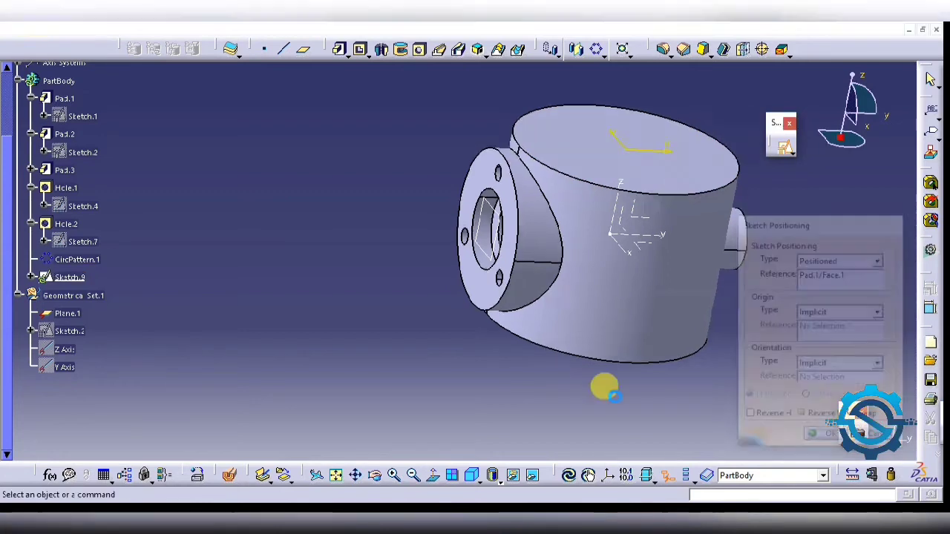
pyautogui.click(396, 481)
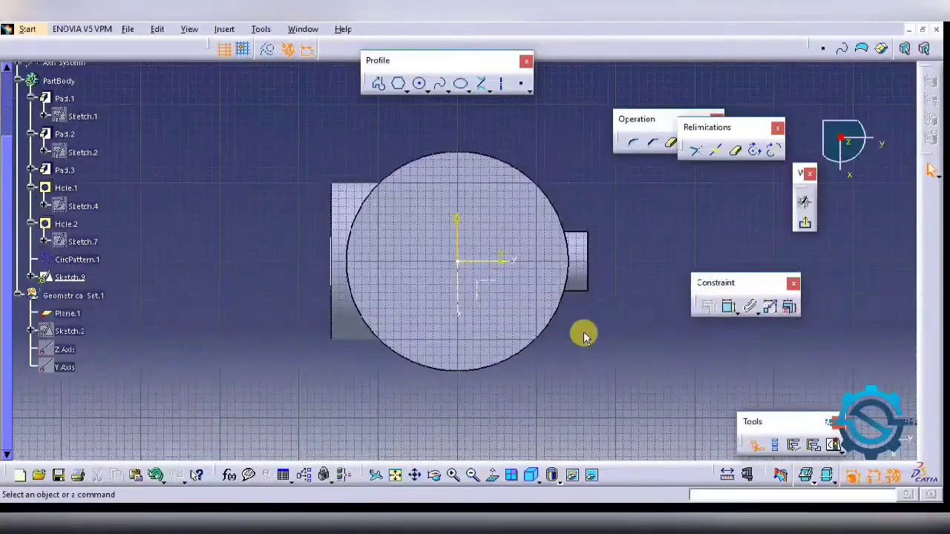
# Step: Draw a circle at the body's right edge and constrain its radius to 50
pyautogui.moveTo(583, 336); pyautogui.dragTo(546, 331, button='middle')
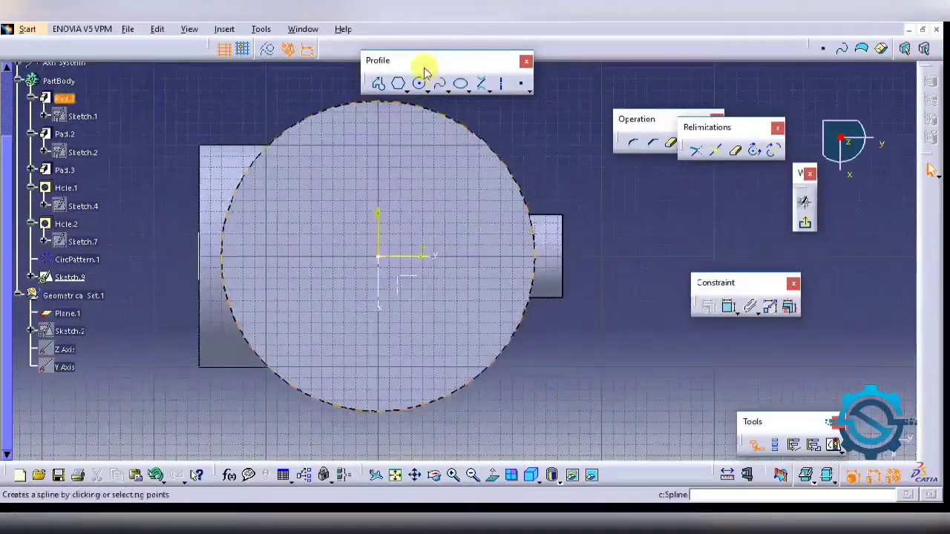
pyautogui.click(420, 86)
pyautogui.click(569, 252)
pyautogui.click(594, 227)
pyautogui.click(727, 308)
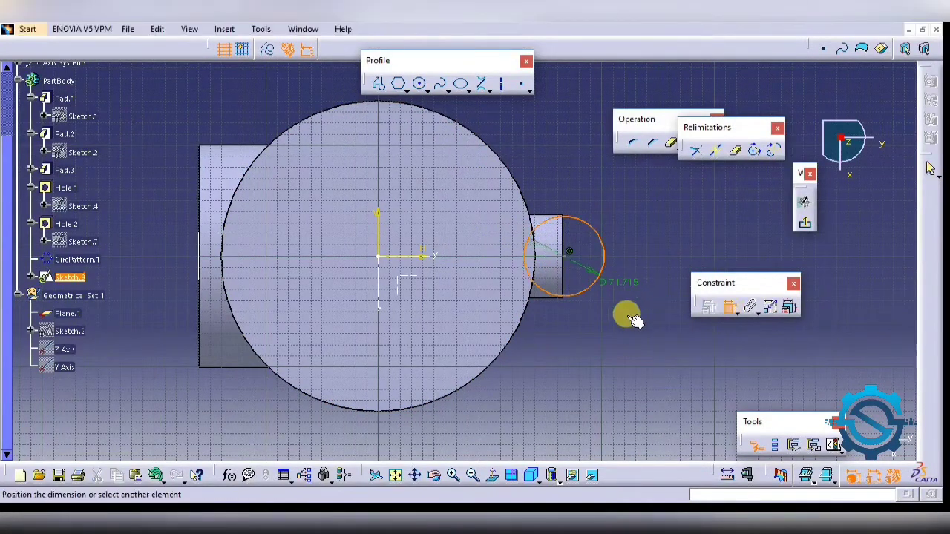
pyautogui.doubleClick(651, 321)
pyautogui.click(757, 381)
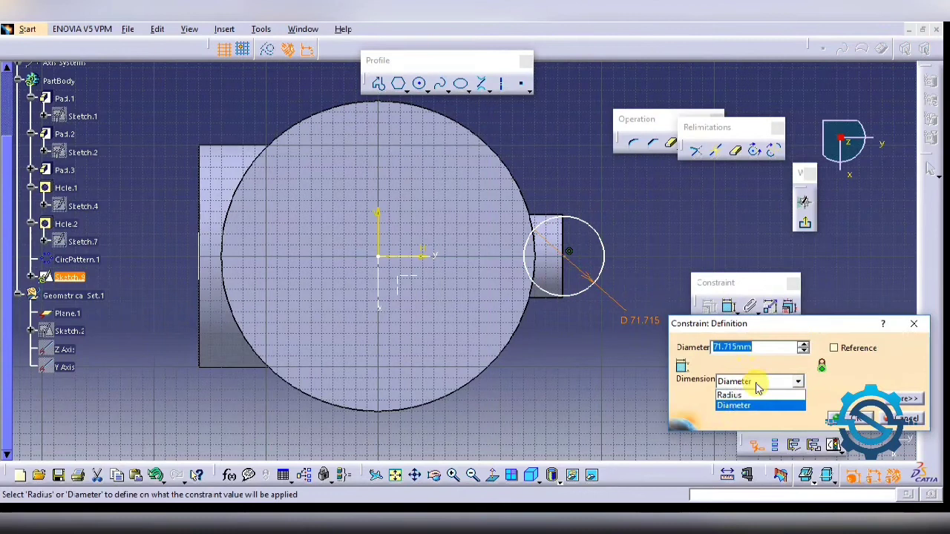
pyautogui.click(735, 392)
pyautogui.doubleClick(756, 346)
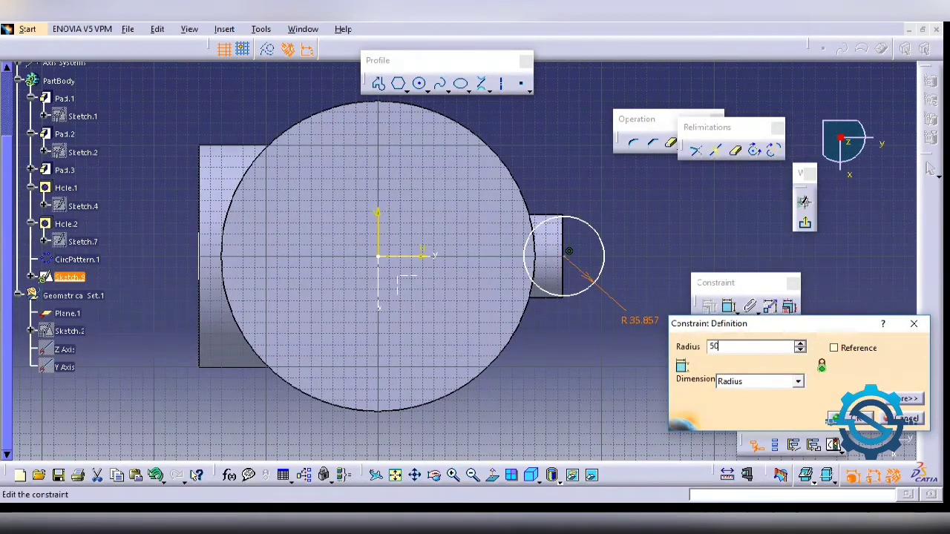
pyautogui.press('Return')
# Step: Dimension the circle's centre 175 from the vertical axis
pyautogui.click(727, 312)
pyautogui.click(380, 286)
pyautogui.click(565, 252)
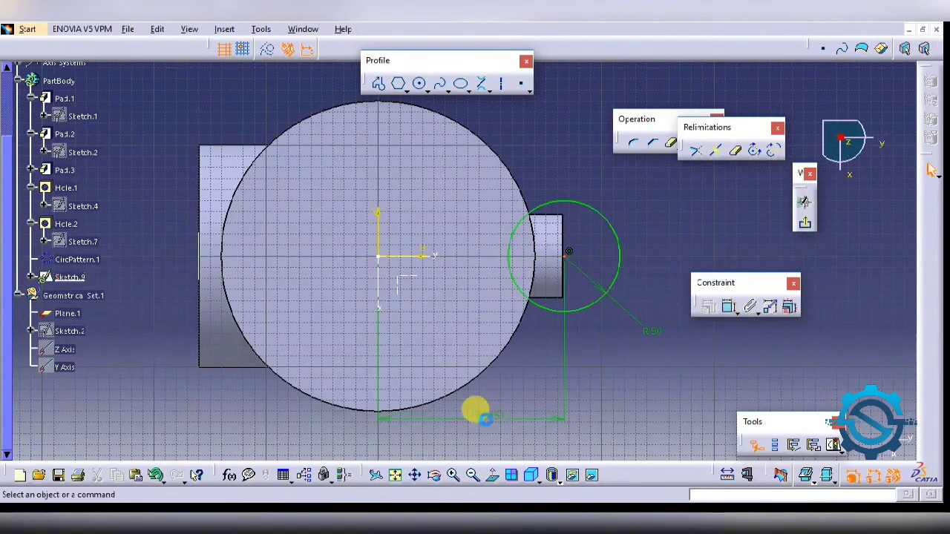
pyautogui.doubleClick(492, 420)
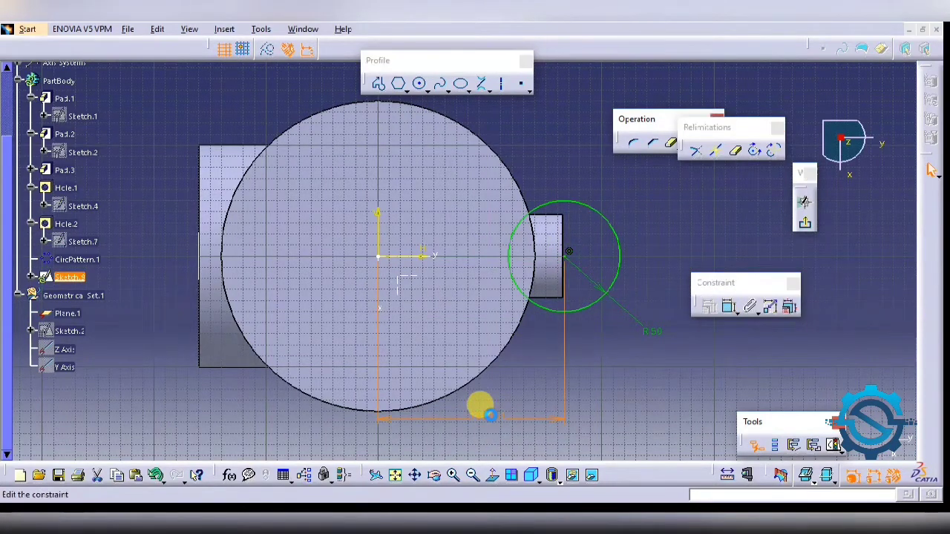
pyautogui.write('175')
pyautogui.press('Return')
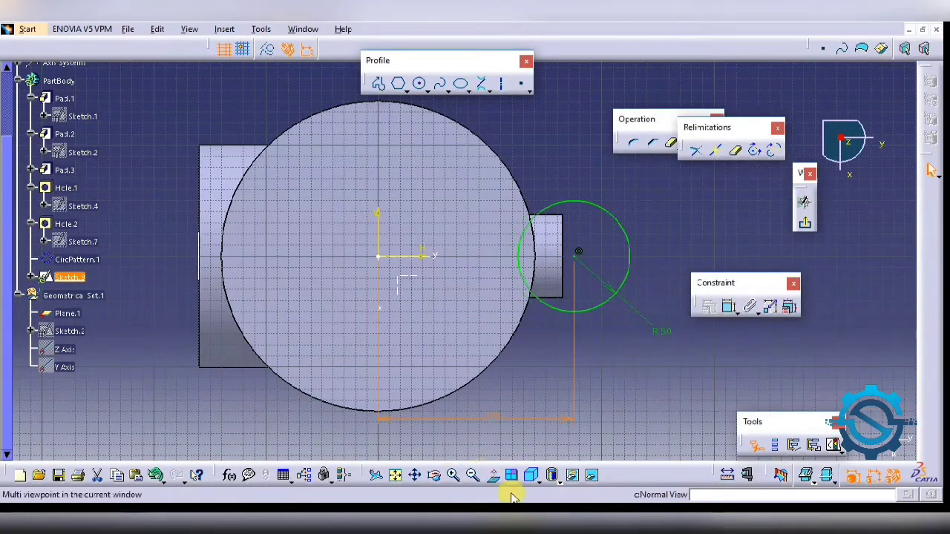
pyautogui.hotkey('alt', 'Tab')
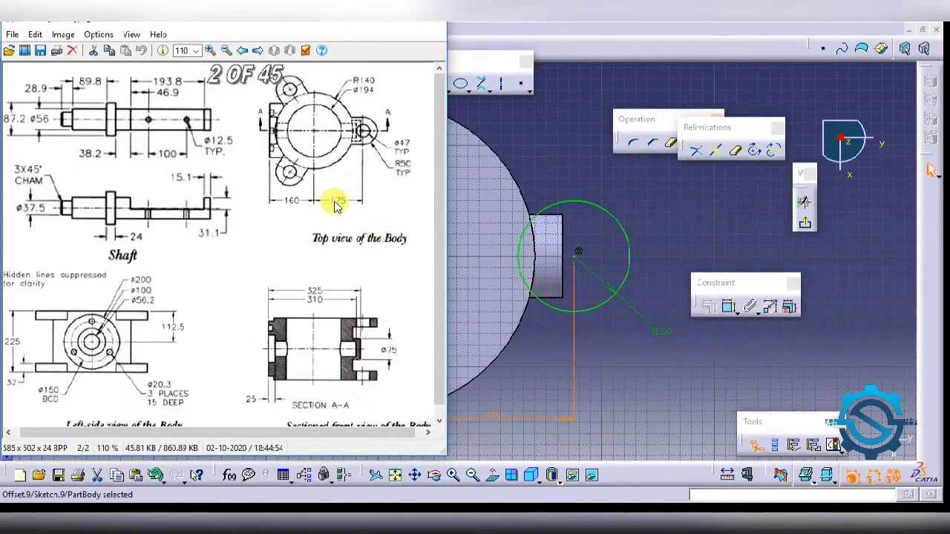
# Step: Draw a rectangle from the circle's top into the body and add a concentricity constraint to the circle
pyautogui.click(603, 327)
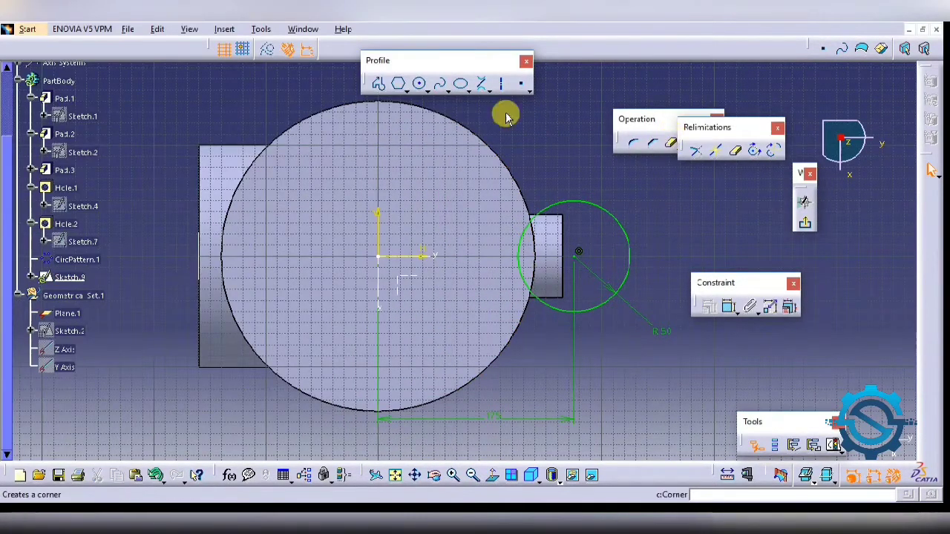
pyautogui.click(406, 89)
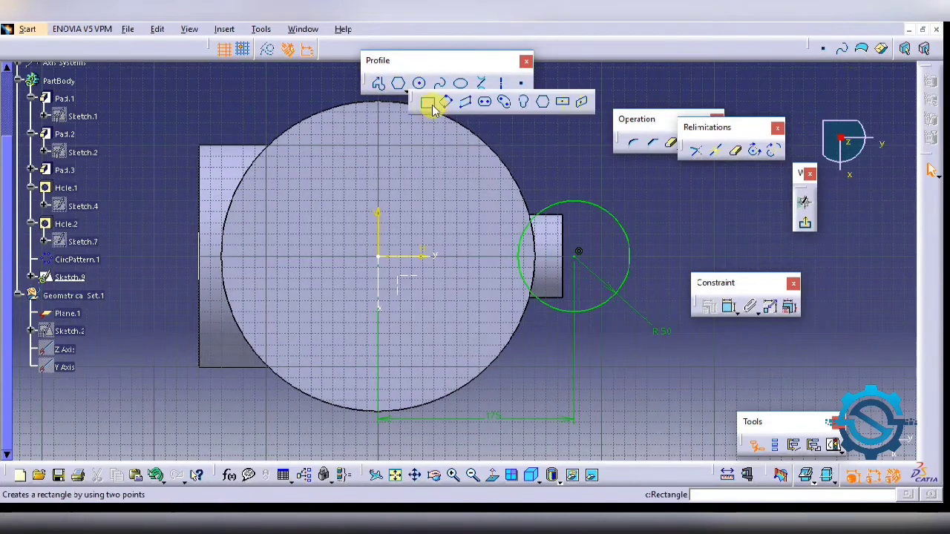
pyautogui.click(577, 201)
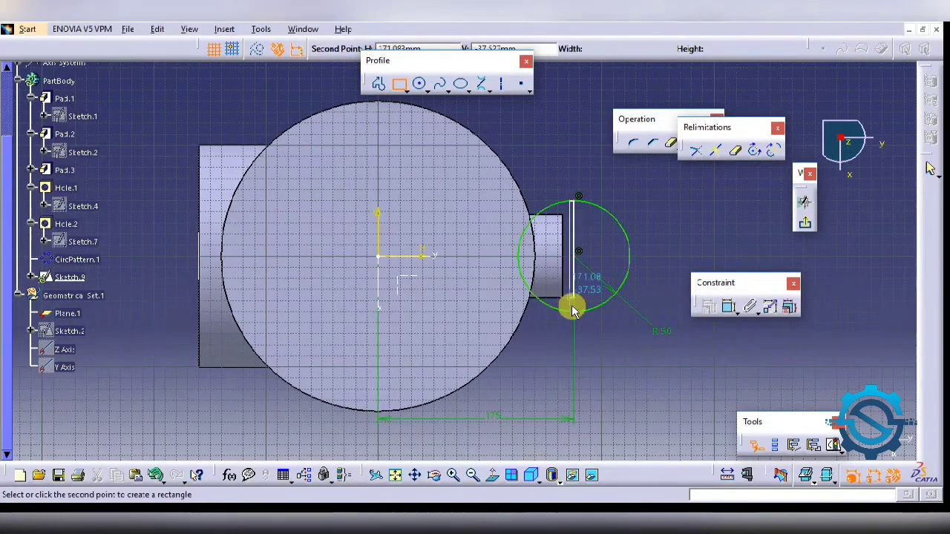
pyautogui.click(479, 307)
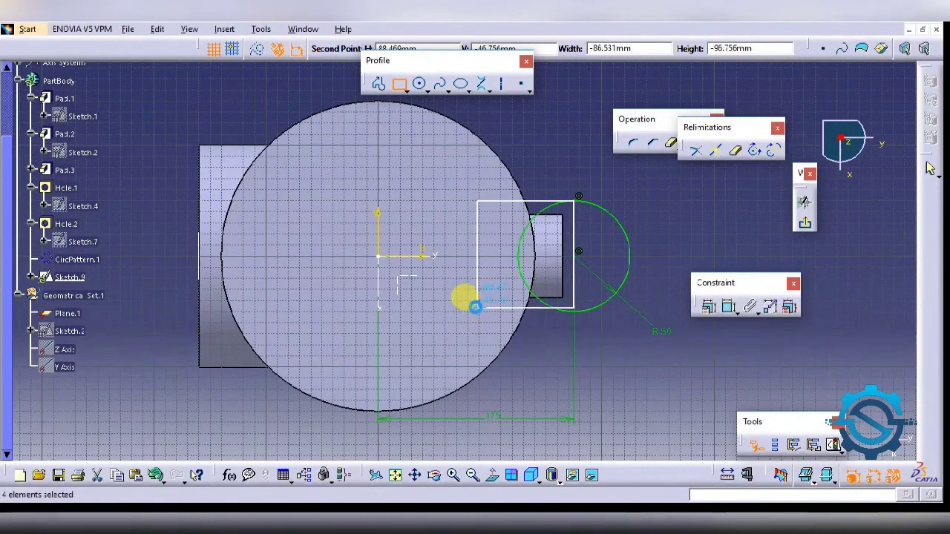
pyautogui.click(590, 312)
pyautogui.click(728, 306)
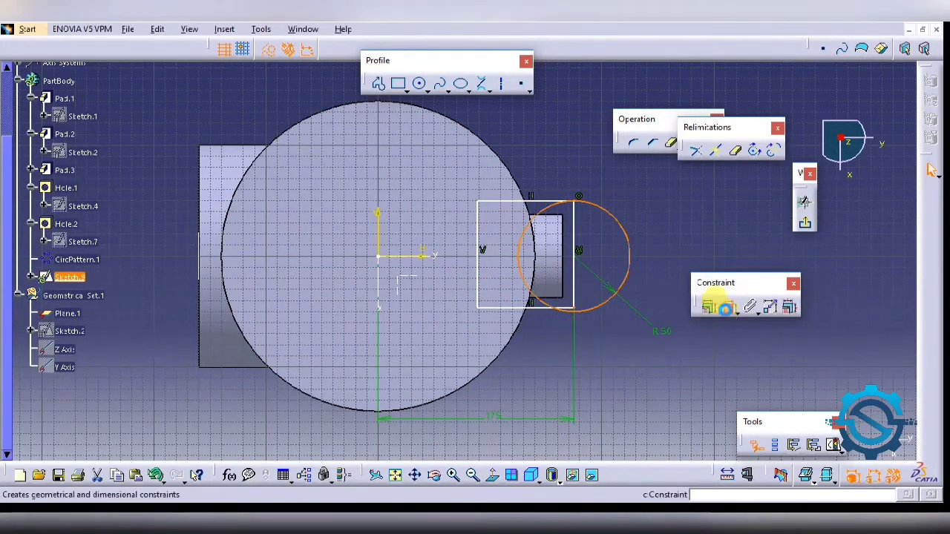
pyautogui.rightClick(601, 344)
pyautogui.click(640, 445)
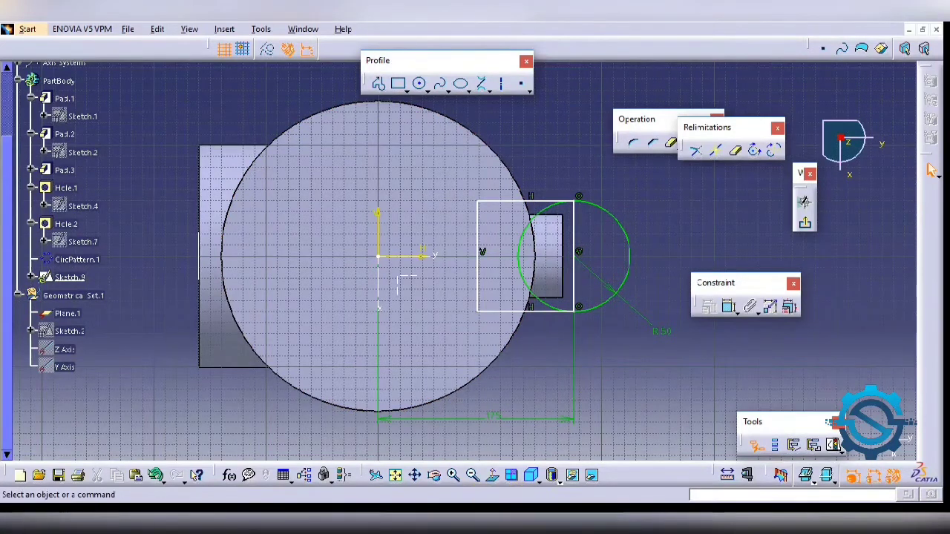
pyautogui.hotkey('alt', 'Tab')
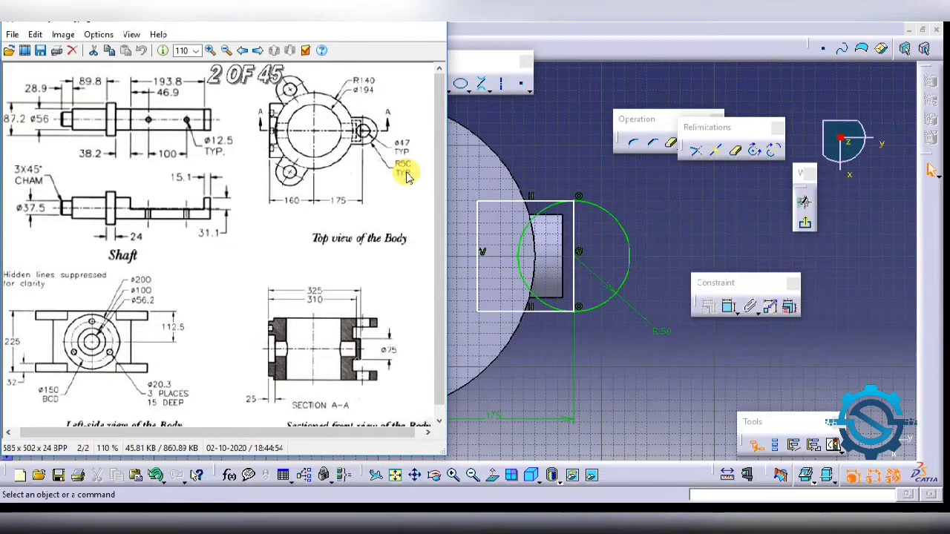
# Step: Quick Trim the circle's inner arc and the rectangle's right edge, then exit the sketch
pyautogui.click(804, 221)
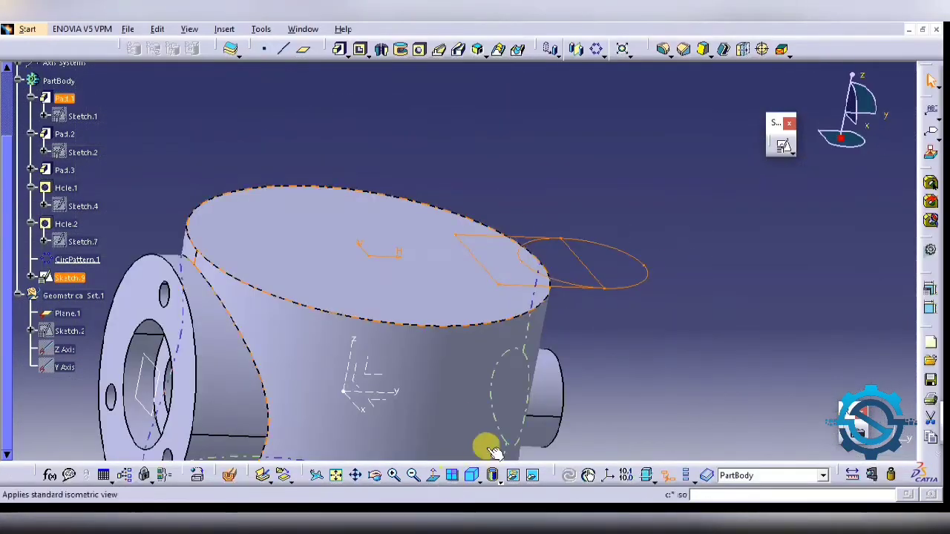
pyautogui.doubleClick(579, 278)
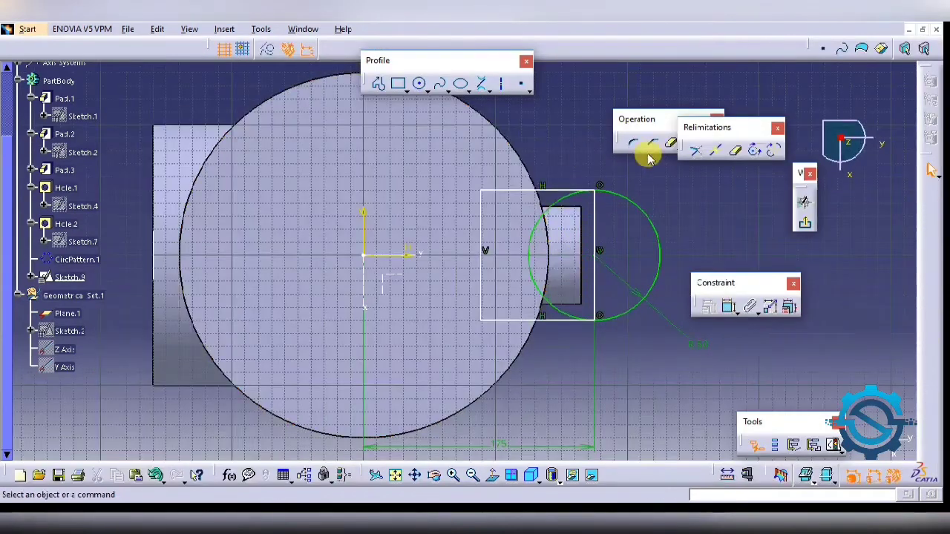
pyautogui.click(671, 143)
pyautogui.click(548, 216)
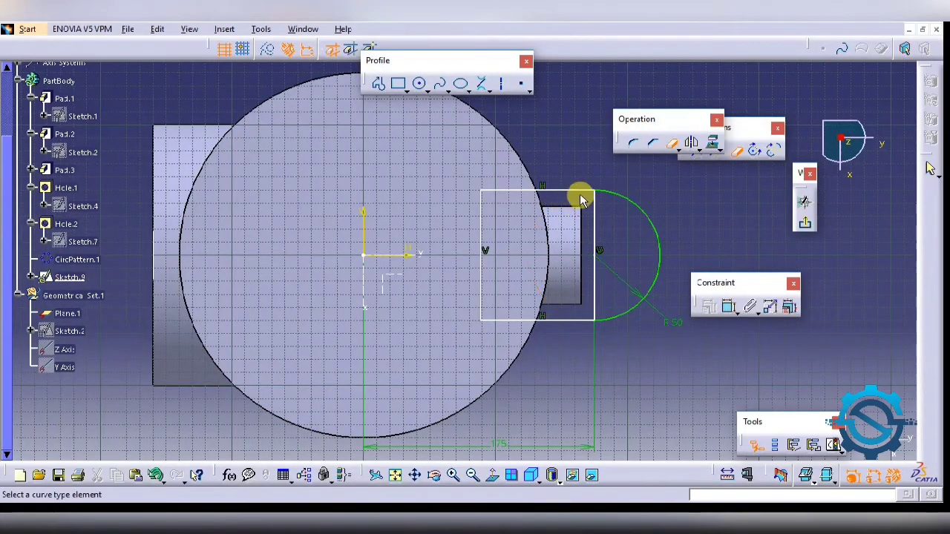
pyautogui.click(599, 216)
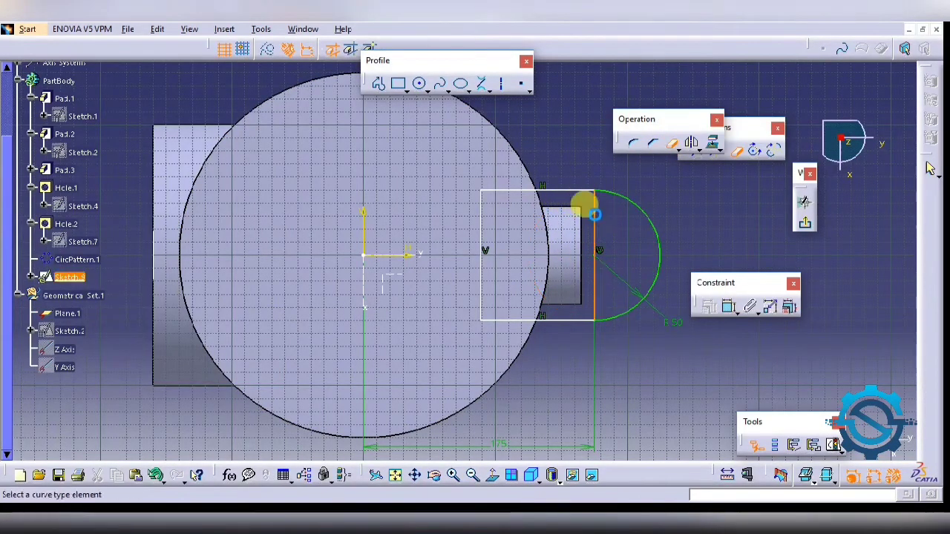
pyautogui.click(806, 225)
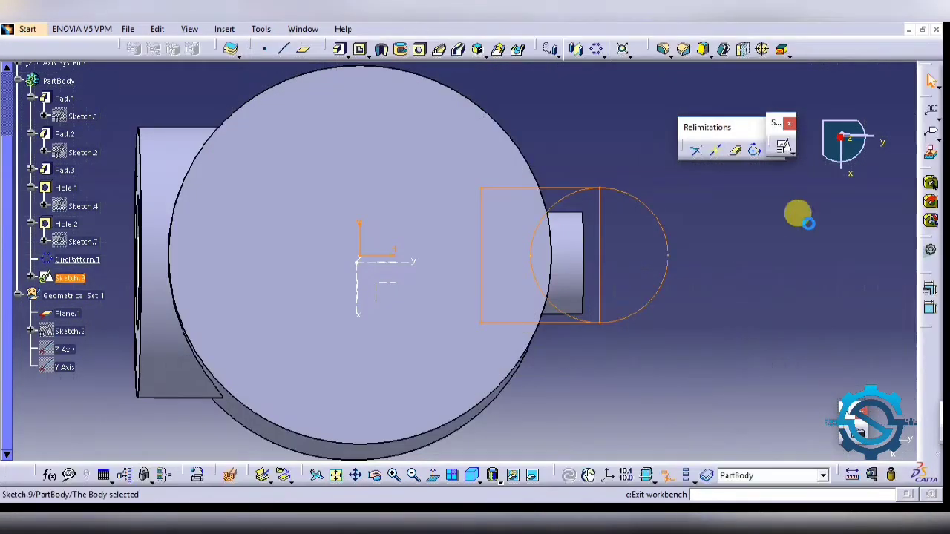
# Step: Pad the lug sketch 32 mm in the reversed direction and inspect the new lug
pyautogui.click(339, 49)
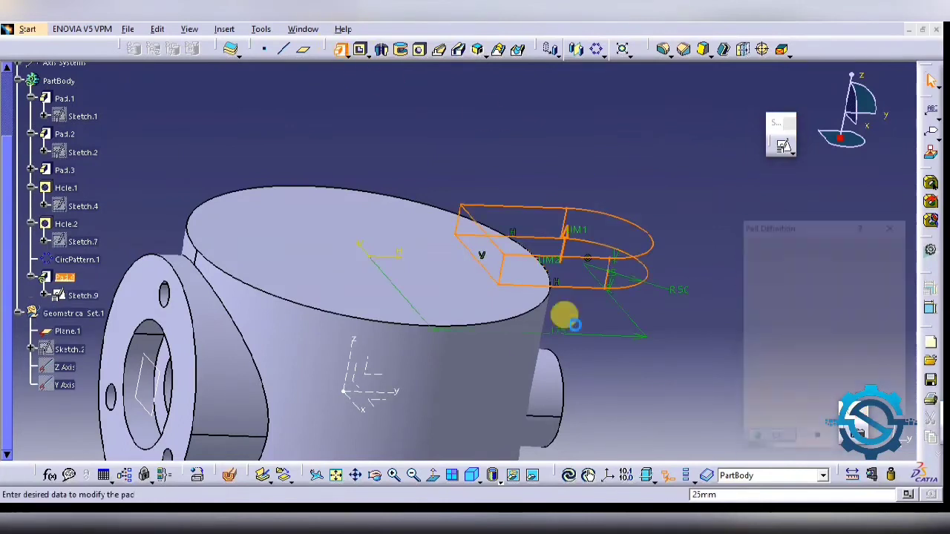
pyautogui.hotkey('alt', 'Tab')
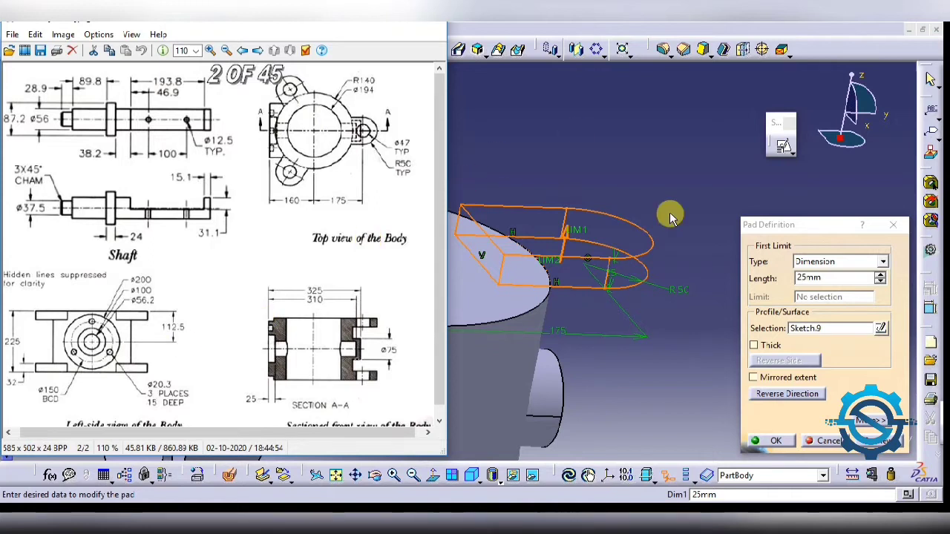
pyautogui.click(823, 278)
pyautogui.write('32')
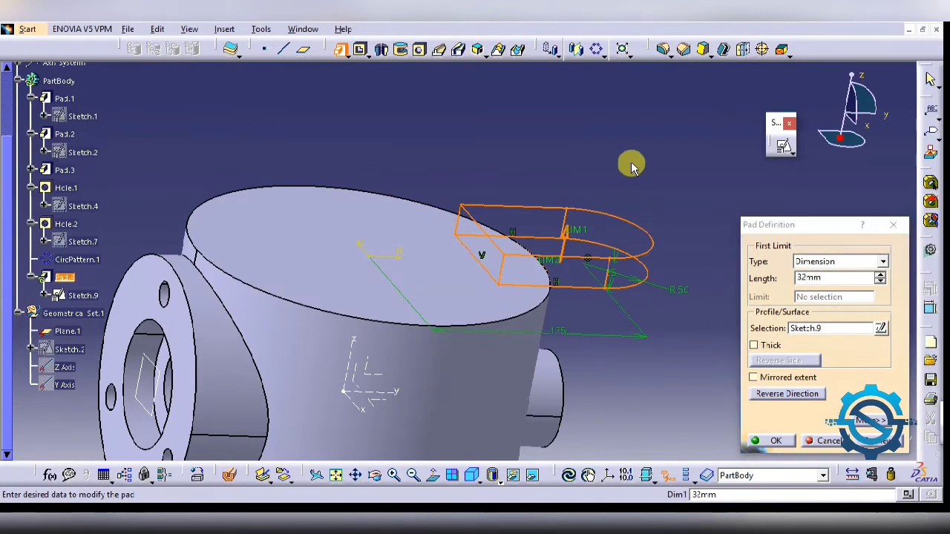
pyautogui.click(779, 394)
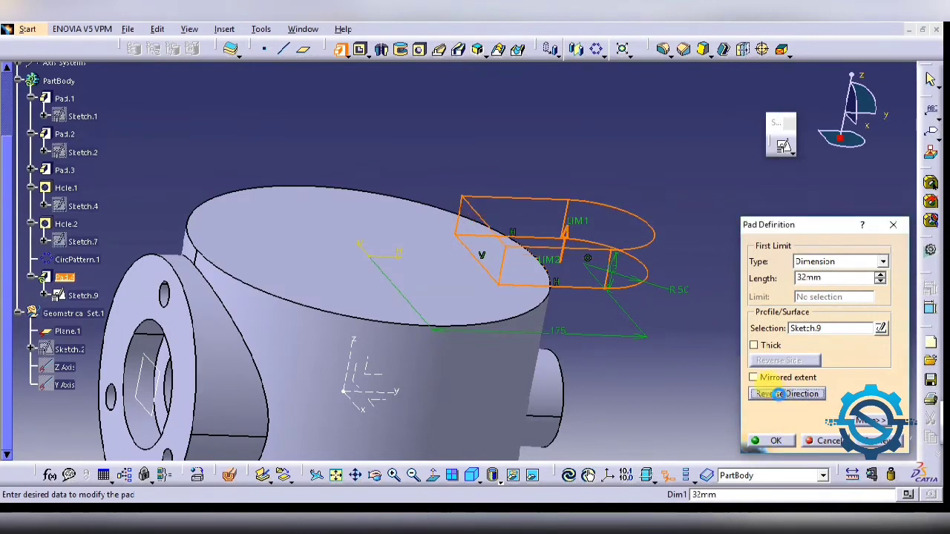
pyautogui.click(778, 447)
pyautogui.moveTo(657, 163)
pyautogui.mouseDown(button='middle')
pyautogui.moveTo(556, 285)
pyautogui.moveTo(652, 214)
pyautogui.moveTo(600, 321)
pyautogui.mouseUp(button='middle')
pyautogui.hotkey('alt', 'Tab')
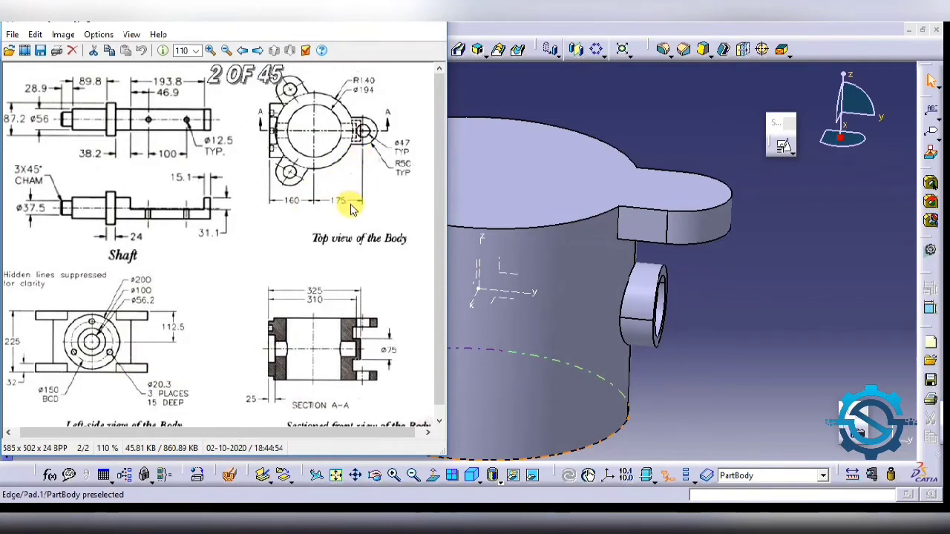
pyautogui.click(779, 250)
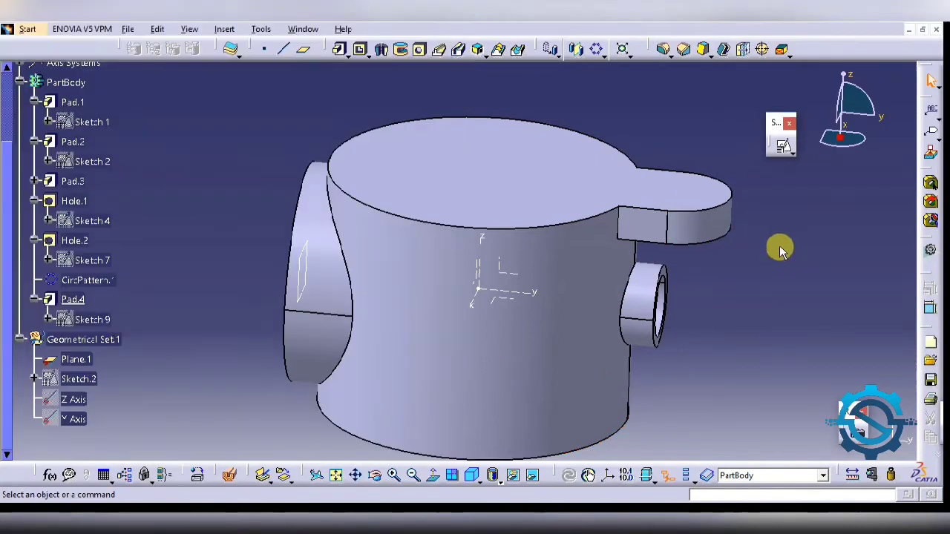
pyautogui.doubleClick(88, 319)
pyautogui.moveTo(436, 324); pyautogui.dragTo(579, 286, button='middle')
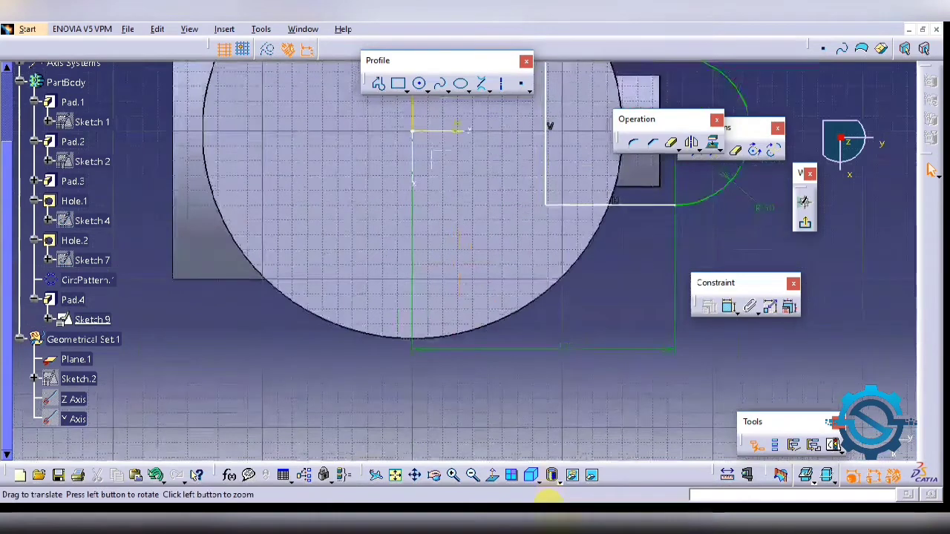
pyautogui.hotkey('alt', 'Tab')
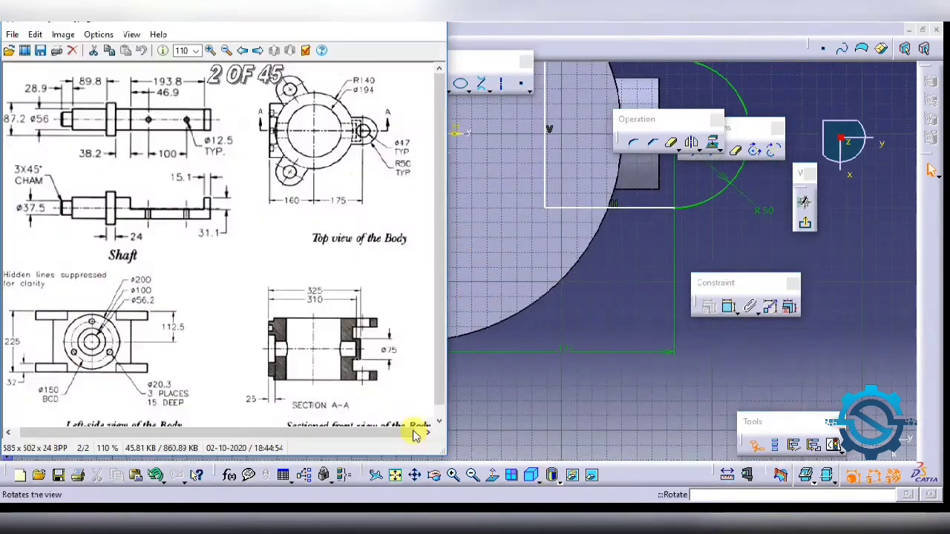
pyautogui.click(609, 311)
pyautogui.moveTo(614, 303); pyautogui.dragTo(609, 351, button='middle')
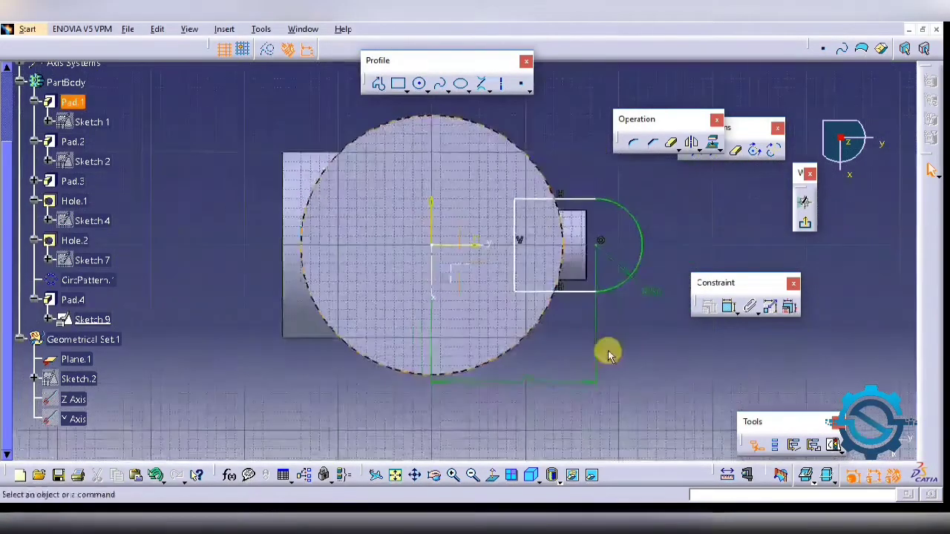
pyautogui.click(808, 220)
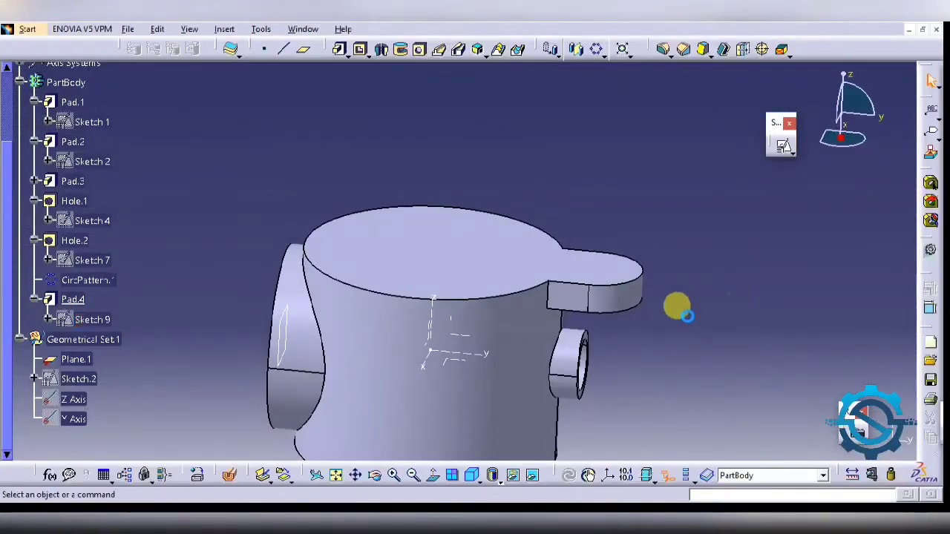
pyautogui.keyDown('ctrl'); pyautogui.moveTo(678, 244); pyautogui.dragTo(596, 255, button='middle'); pyautogui.keyUp('ctrl')
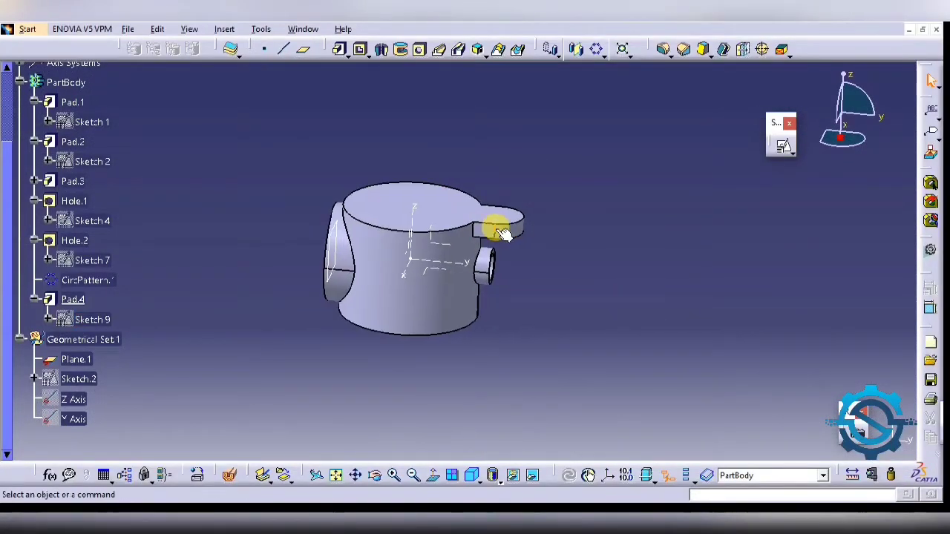
pyautogui.click(72, 299)
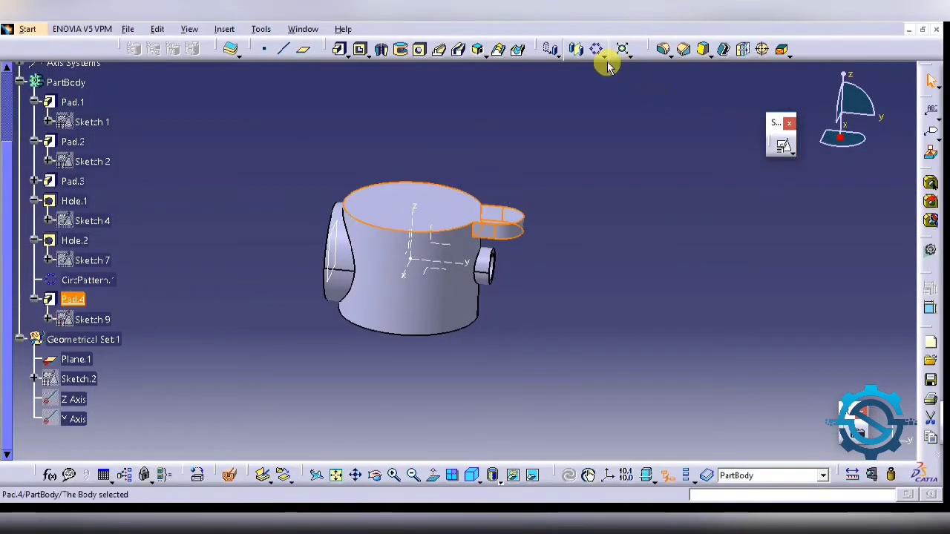
# Step: Pattern the lug as a complete crown of 3 instances around the Z axis
pyautogui.click(604, 57)
pyautogui.click(616, 97)
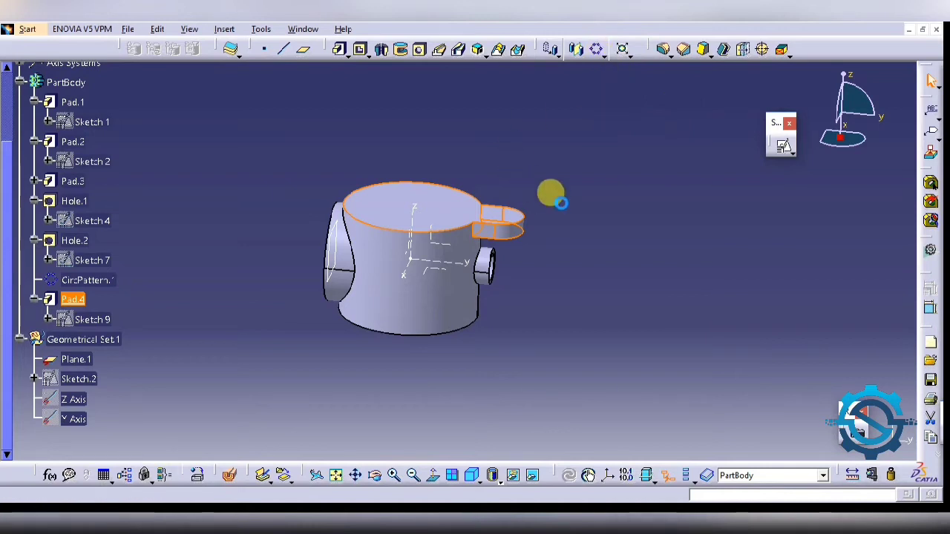
pyautogui.click(761, 245)
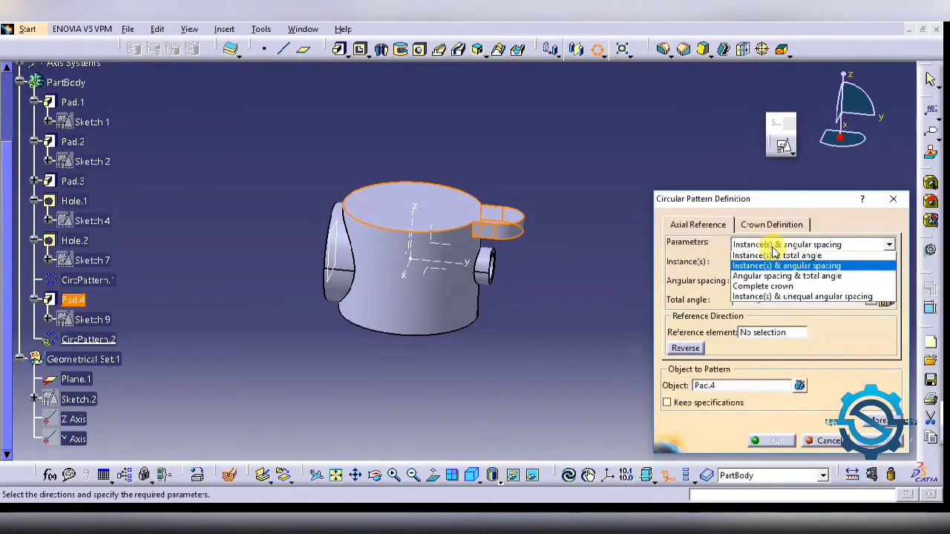
pyautogui.click(764, 289)
pyautogui.rightClick(747, 331)
pyautogui.click(779, 381)
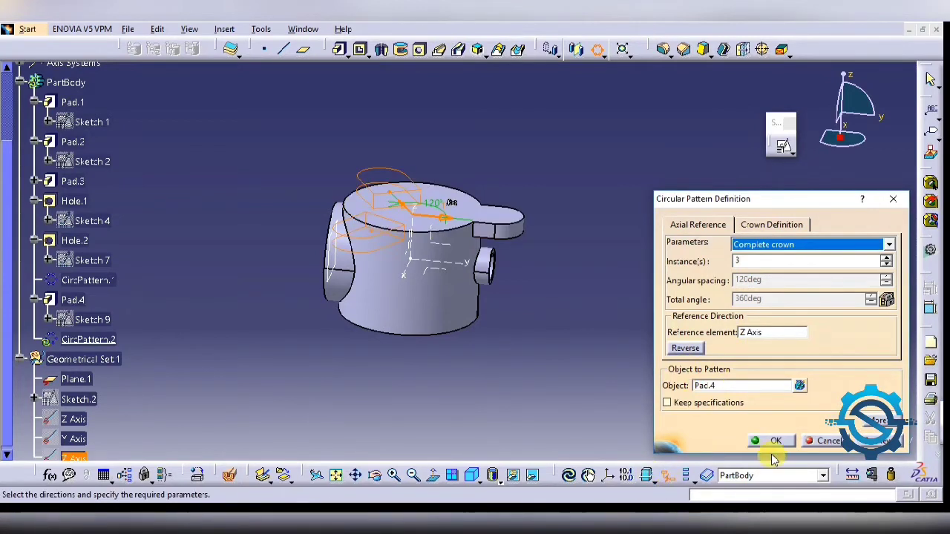
pyautogui.click(773, 442)
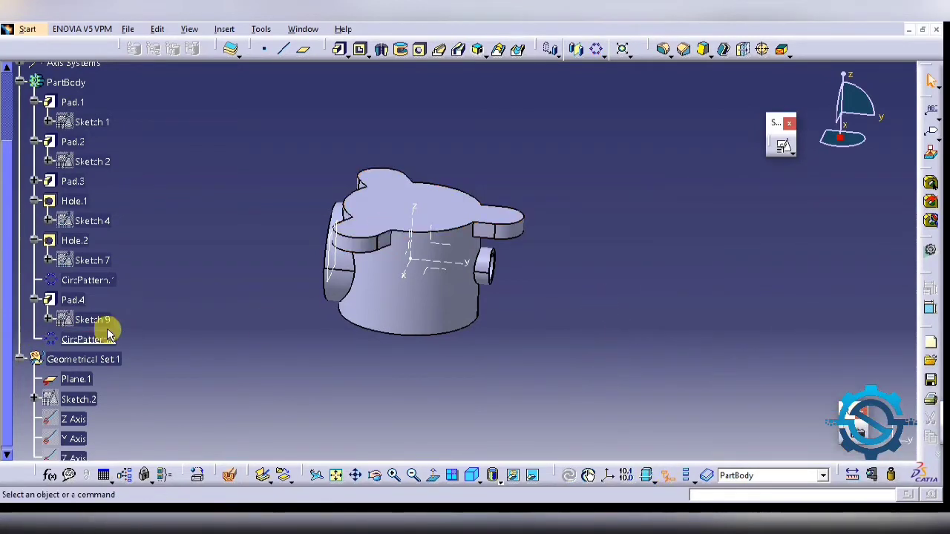
# Step: Mirror the body about the axis-system plane so matching lugs appear underneath
pyautogui.click(98, 337)
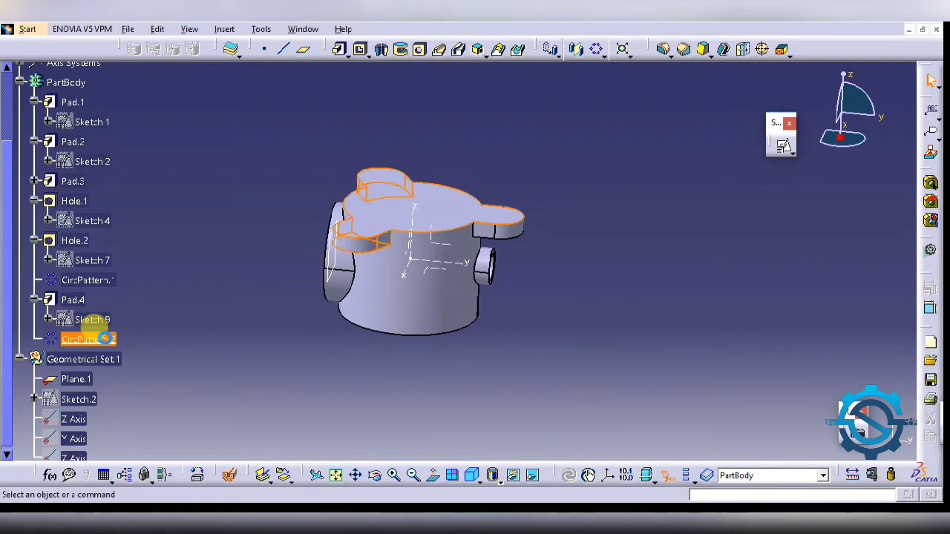
pyautogui.click(578, 50)
pyautogui.click(552, 290)
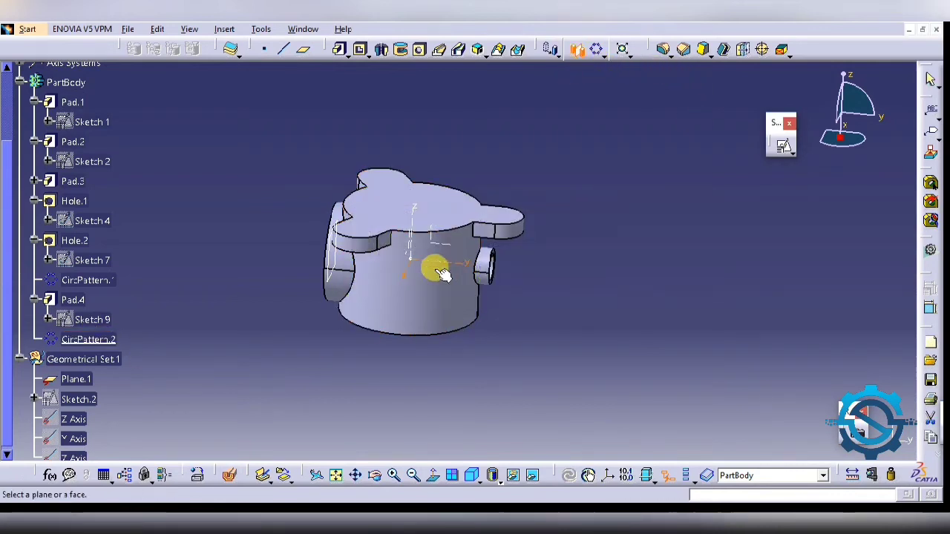
pyautogui.click(434, 271)
pyautogui.click(816, 441)
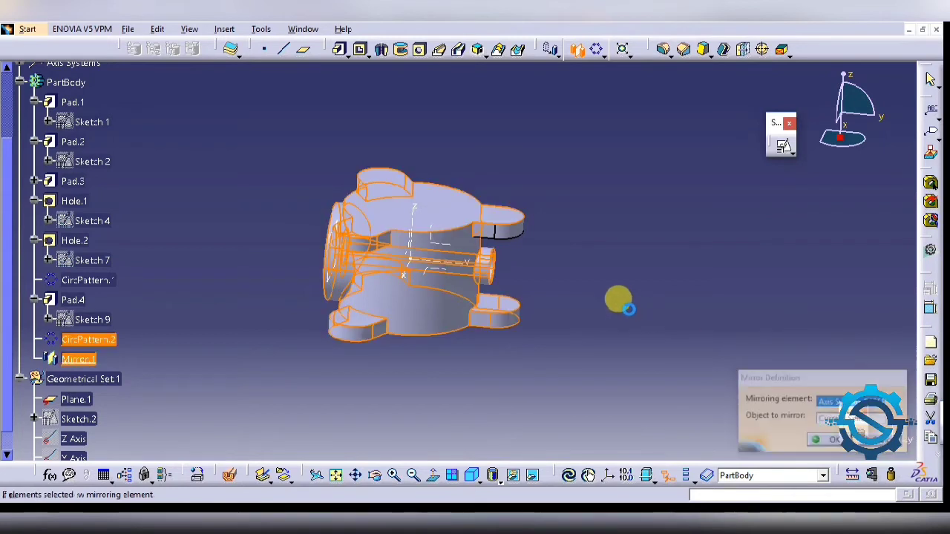
pyautogui.moveTo(494, 318)
pyautogui.mouseDown(button='middle')
pyautogui.moveTo(475, 249)
pyautogui.moveTo(551, 173)
pyautogui.moveTo(452, 299)
pyautogui.moveTo(354, 373)
pyautogui.moveTo(361, 386)
pyautogui.mouseUp(button='middle')
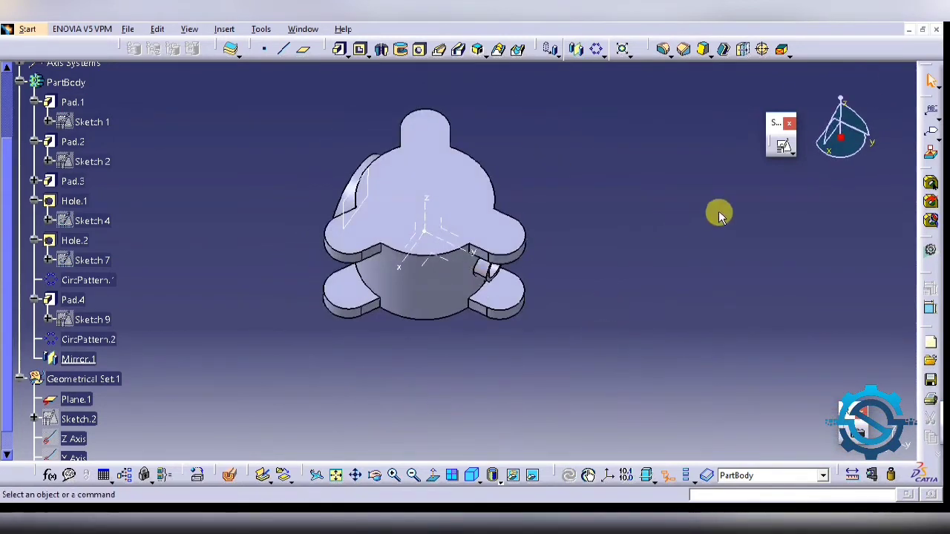
# Step: Place a hole on the lug face, centred concentric with the lug's rounded end
pyautogui.click(419, 49)
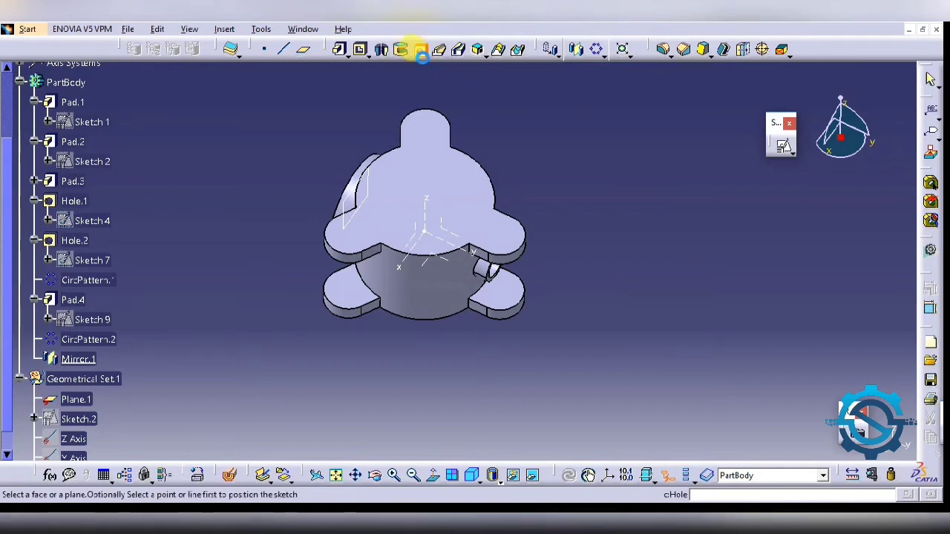
pyautogui.click(523, 264)
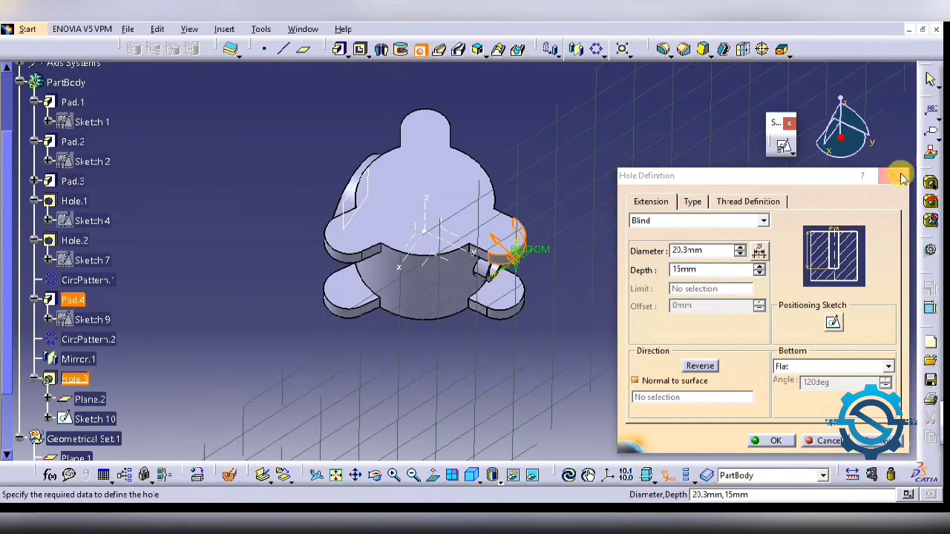
pyautogui.click(901, 179)
pyautogui.click(420, 49)
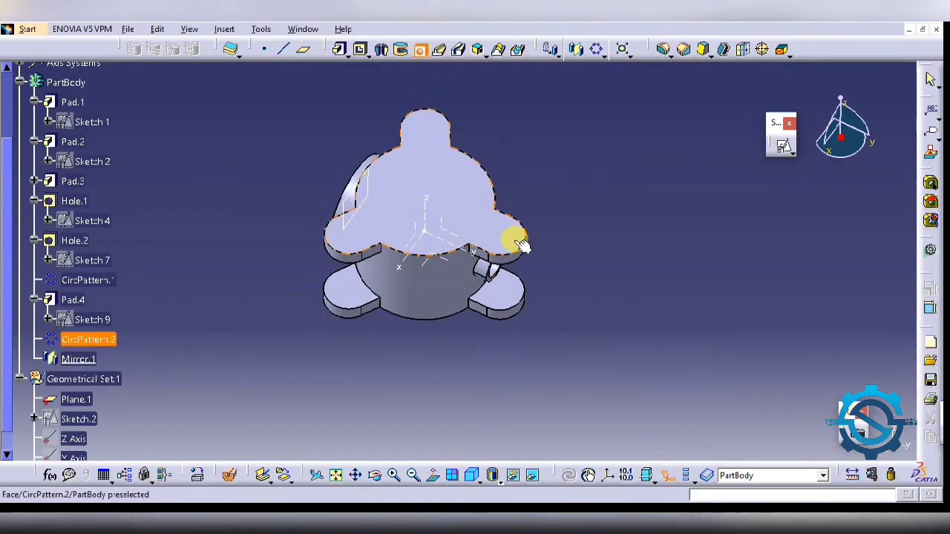
pyautogui.click(518, 242)
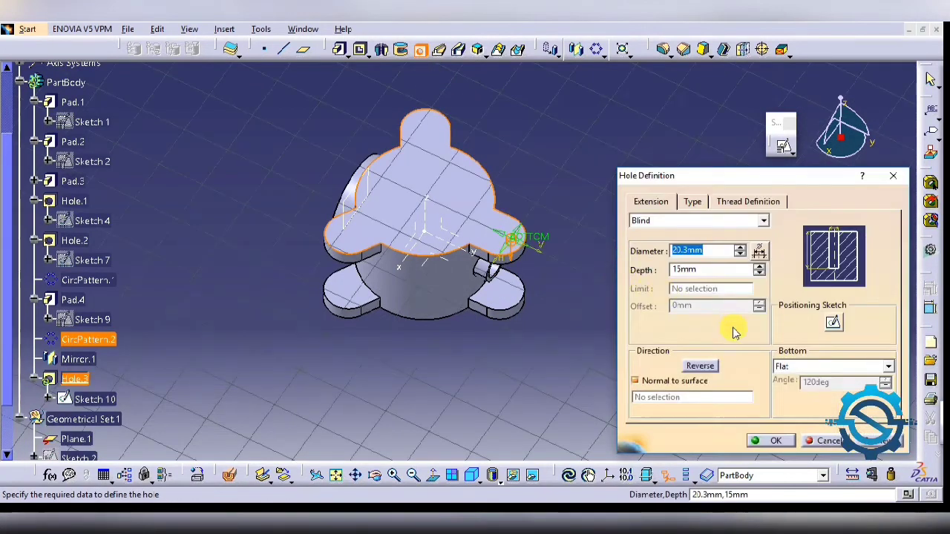
pyautogui.click(832, 322)
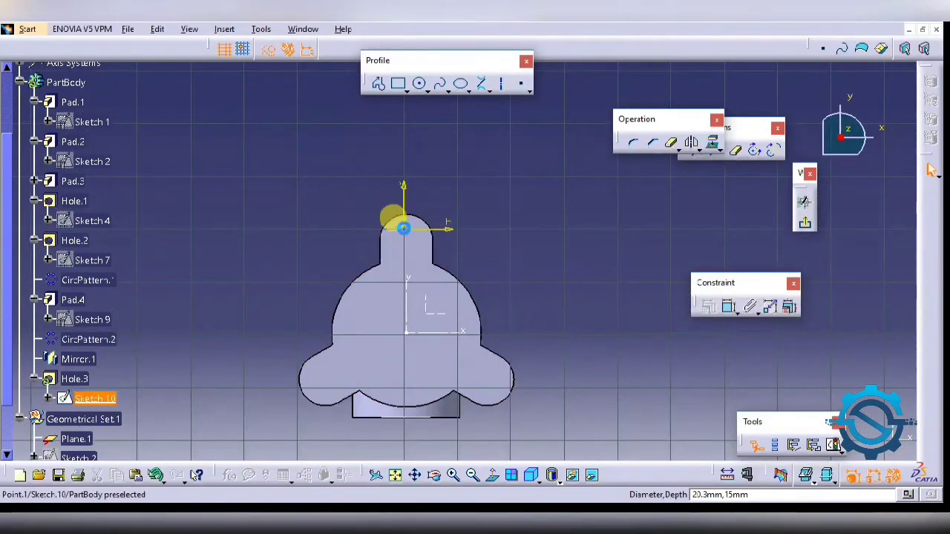
pyautogui.click(727, 307)
pyautogui.click(403, 230)
pyautogui.rightClick(442, 184)
pyautogui.click(483, 271)
pyautogui.hotkey('alt', 'Tab')
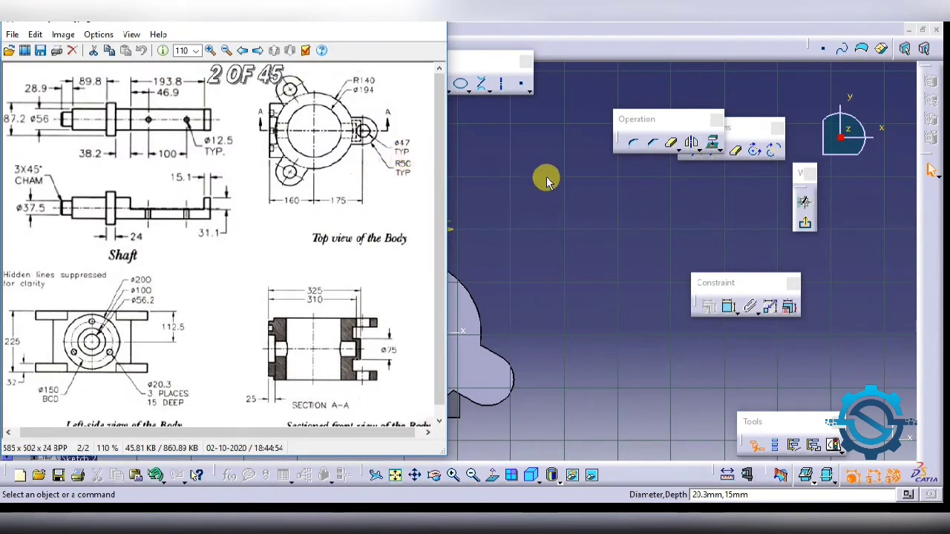
pyautogui.click(805, 223)
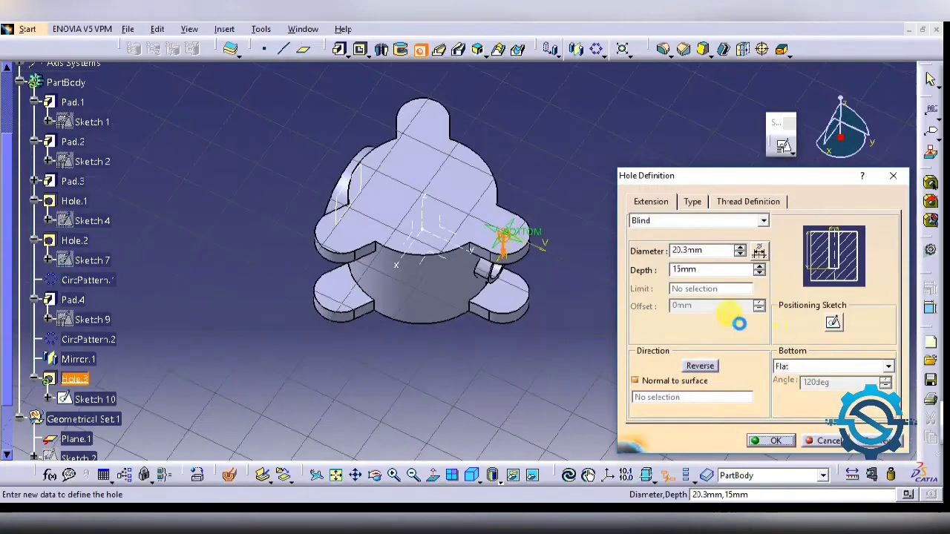
# Step: Set the hole diameter to 47 mm with Up To Next depth and create it
pyautogui.moveTo(701, 252); pyautogui.dragTo(634, 252)
pyautogui.write('47')
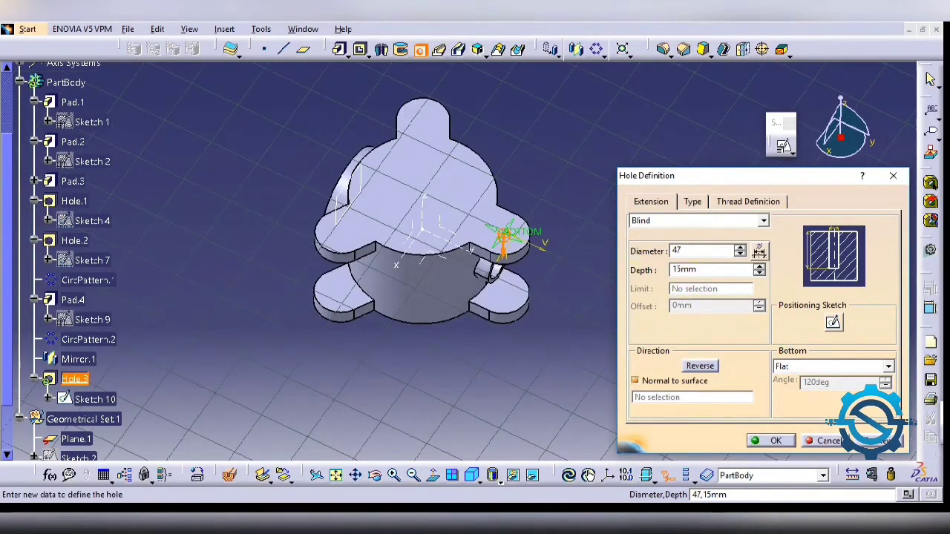
pyautogui.press('Return')
pyautogui.moveTo(485, 356)
pyautogui.mouseDown(button='middle')
pyautogui.moveTo(579, 216)
pyautogui.moveTo(539, 215)
pyautogui.mouseUp(button='middle')
pyautogui.click(704, 221)
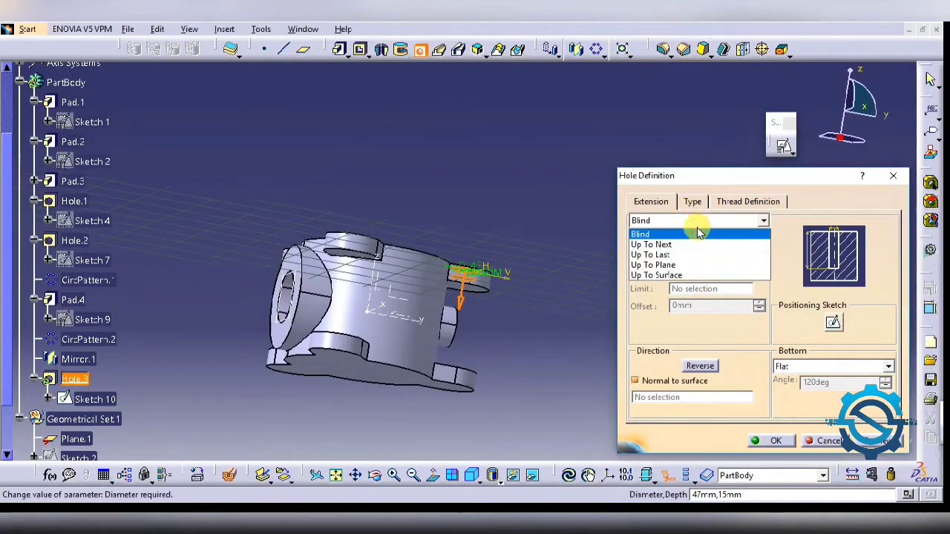
pyautogui.click(653, 244)
pyautogui.moveTo(483, 197); pyautogui.dragTo(449, 252, button='middle')
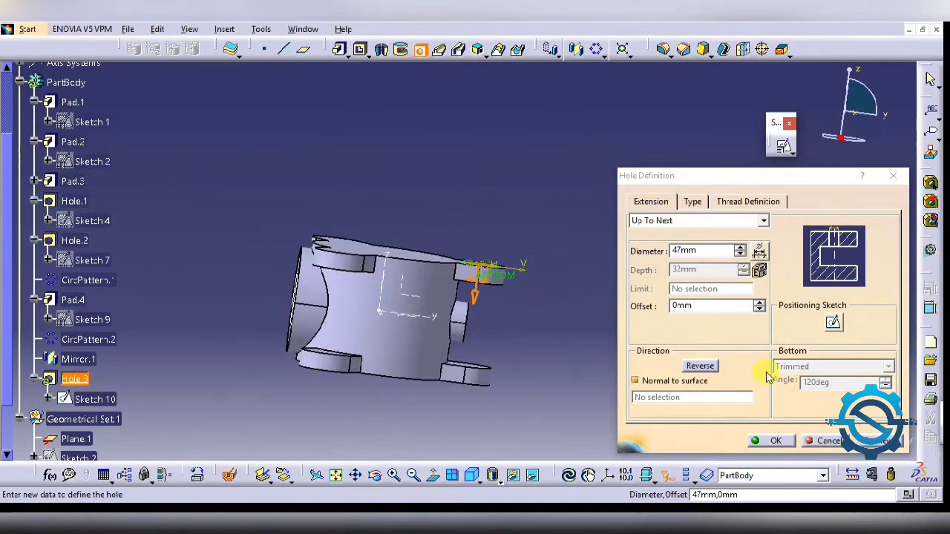
pyautogui.click(773, 441)
# Step: Pattern the lug hole as a complete crown around the Z Axis, creating CircPattern.3
pyautogui.moveTo(409, 198); pyautogui.dragTo(418, 334, button='middle')
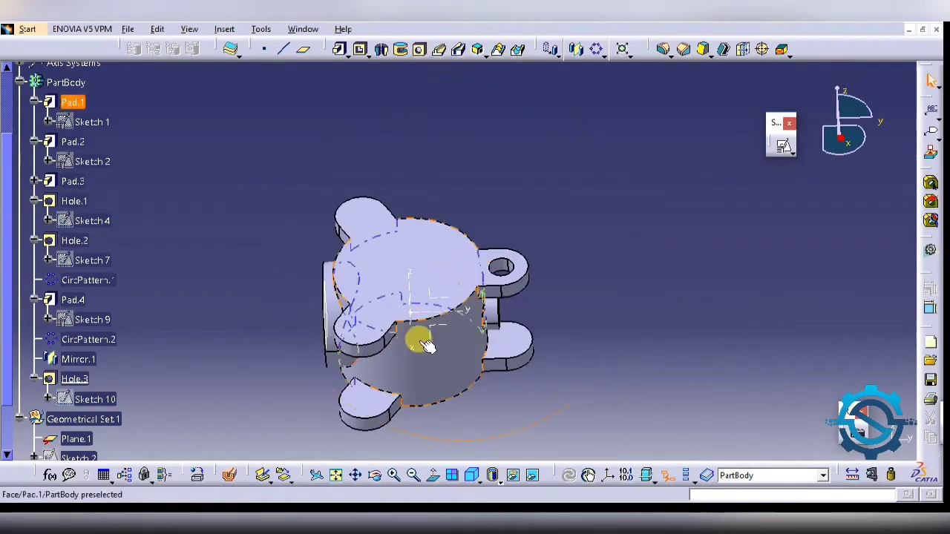
pyautogui.click(598, 48)
pyautogui.click(786, 244)
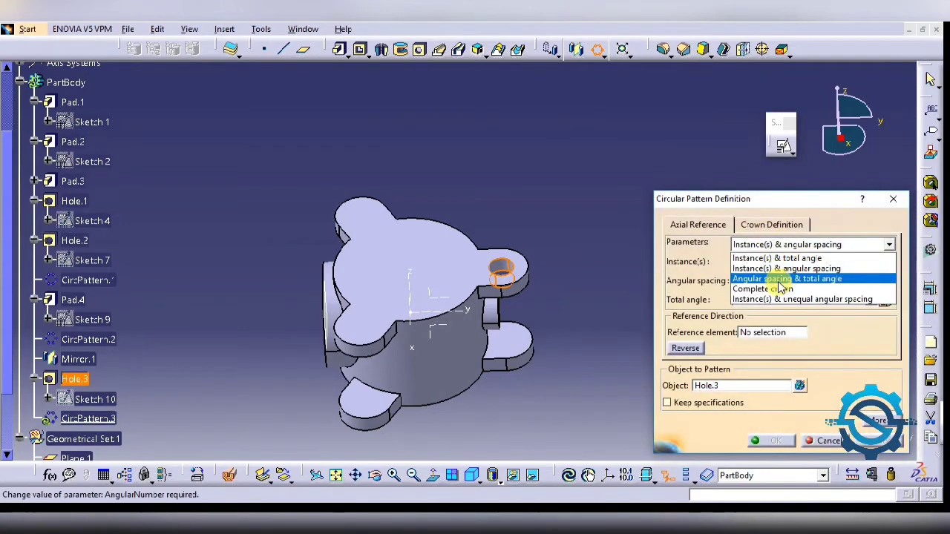
pyautogui.click(767, 278)
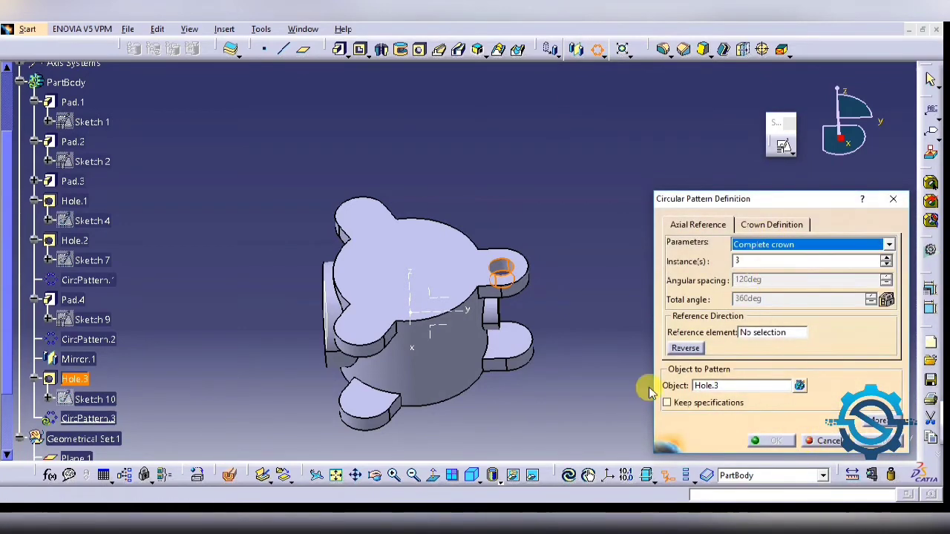
pyautogui.rightClick(753, 332)
pyautogui.click(787, 376)
pyautogui.click(768, 441)
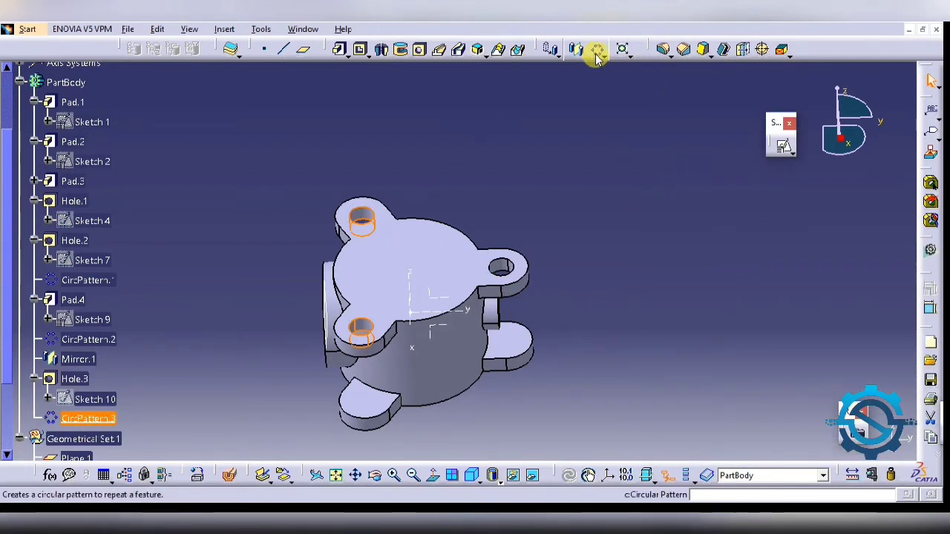
# Step: Try mirroring the patterned lug holes, then undo that mirror
pyautogui.click(87, 419)
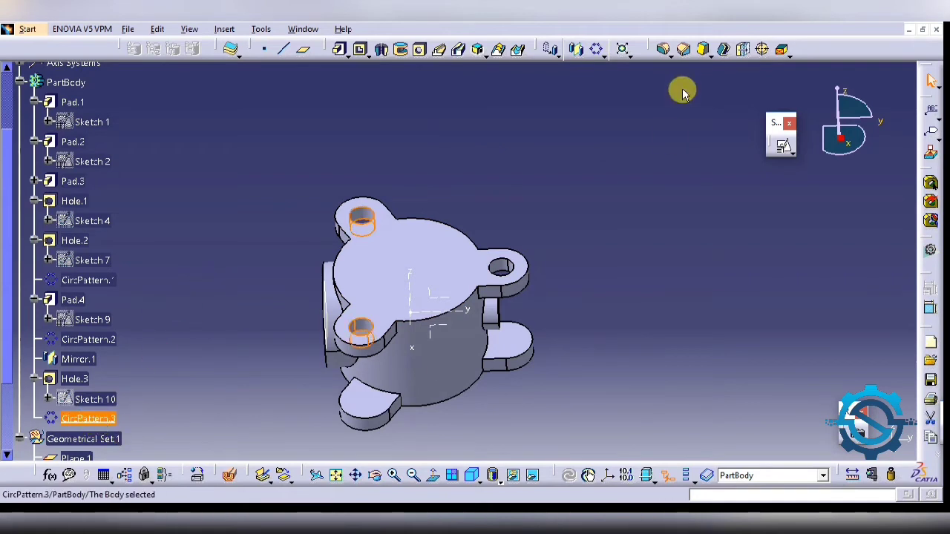
pyautogui.click(577, 48)
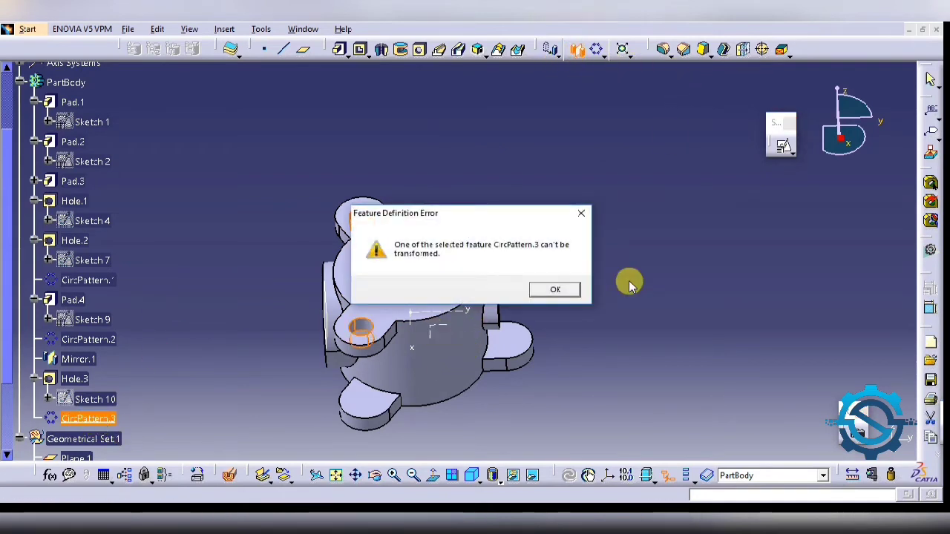
pyautogui.click(554, 290)
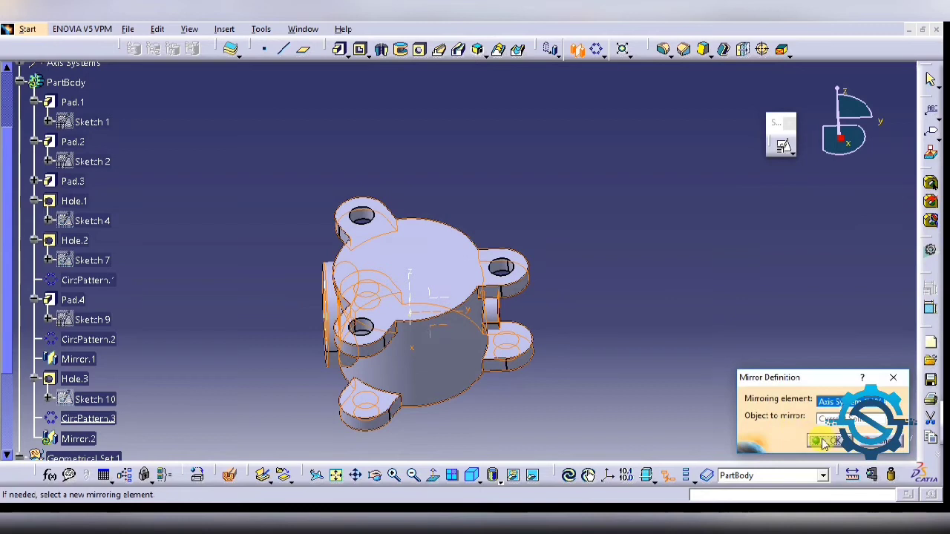
pyautogui.moveTo(571, 313)
pyautogui.mouseDown(button='middle')
pyautogui.moveTo(432, 256)
pyautogui.moveTo(512, 275)
pyautogui.mouseUp(button='middle')
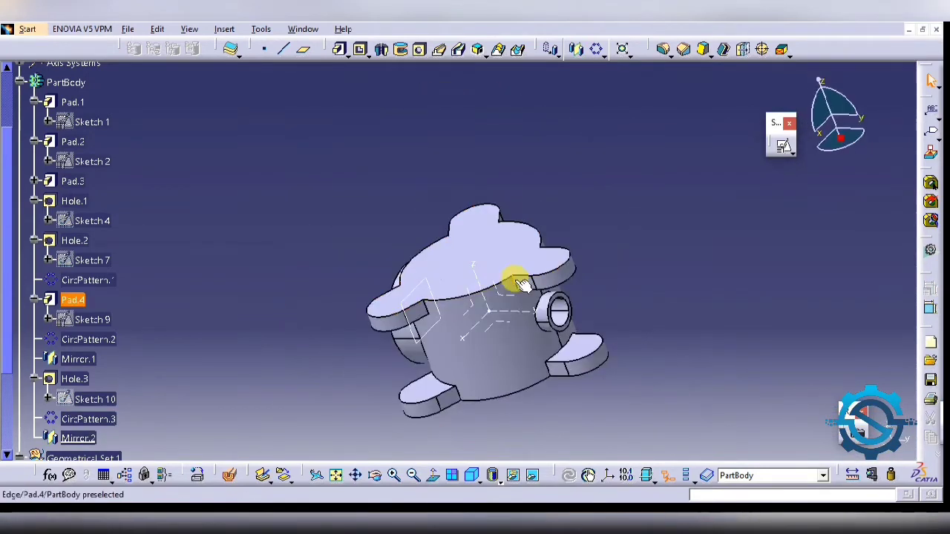
pyautogui.hotkey('ctrl', 'z')
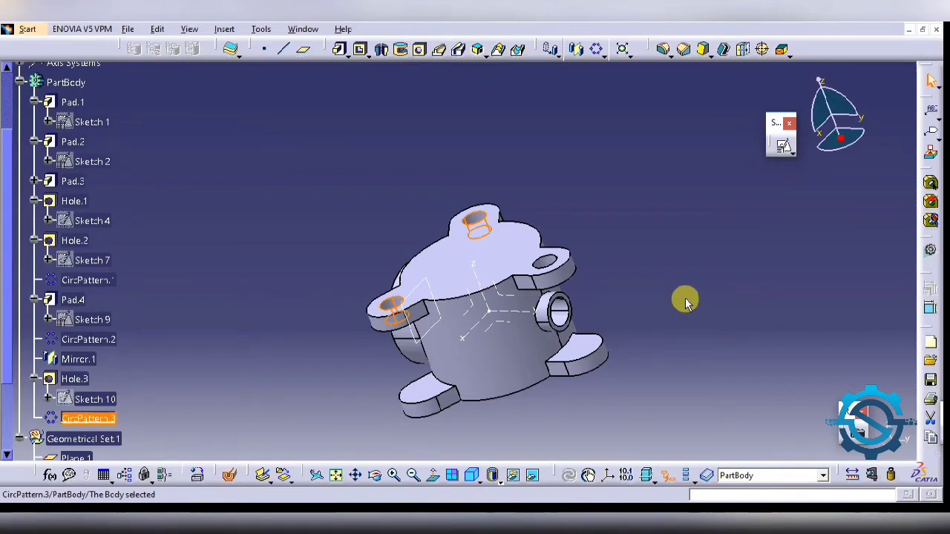
# Step: Mirror Hole.3 onto a lower lug, creating Mirror.2
pyautogui.click(672, 304)
pyautogui.moveTo(667, 307); pyautogui.dragTo(599, 208, button='middle')
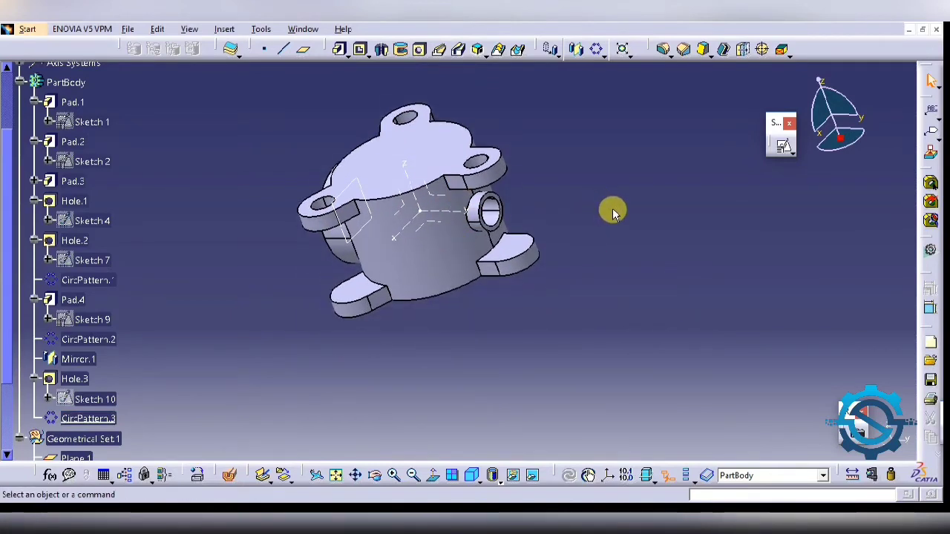
pyautogui.click(77, 379)
pyautogui.click(576, 49)
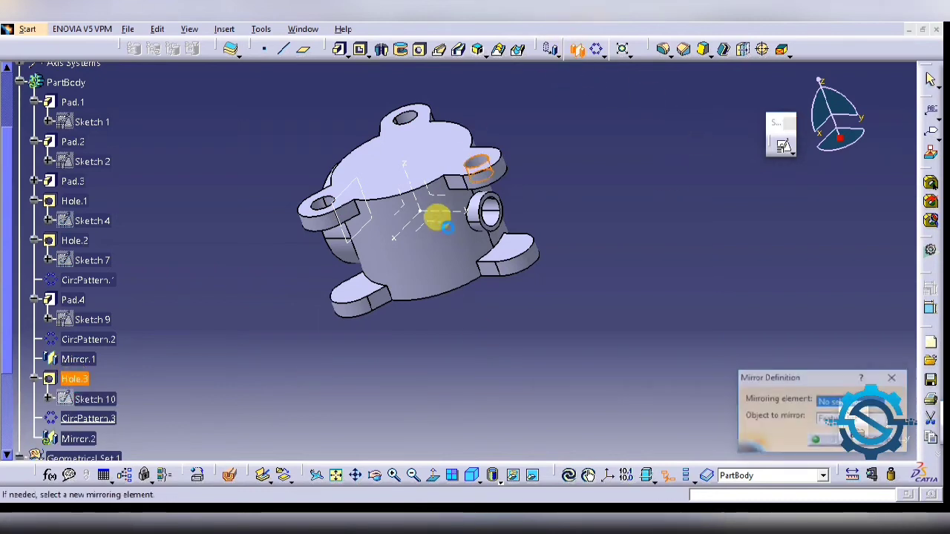
pyautogui.press('Return')
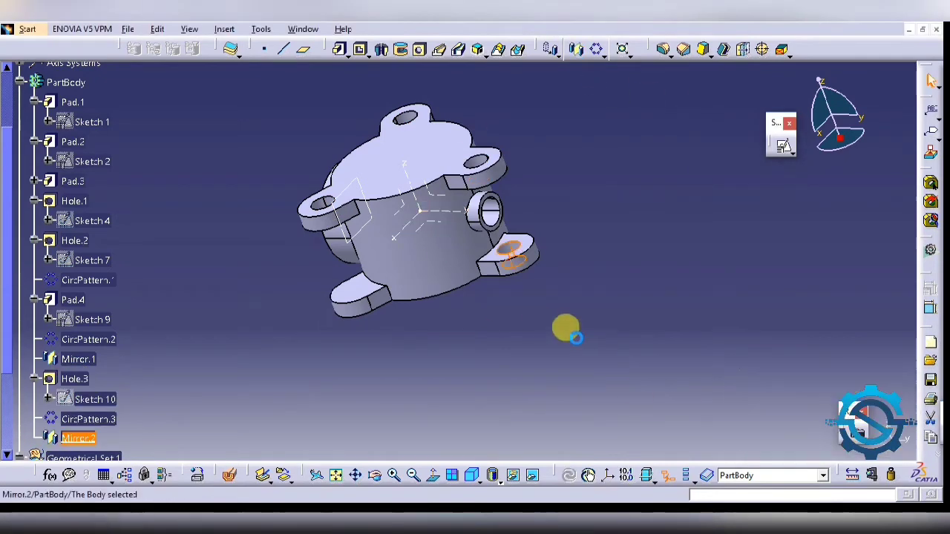
# Step: Set up a complete-crown circular pattern of the mirrored hole about the Z Axis, then cancel it
pyautogui.click(596, 49)
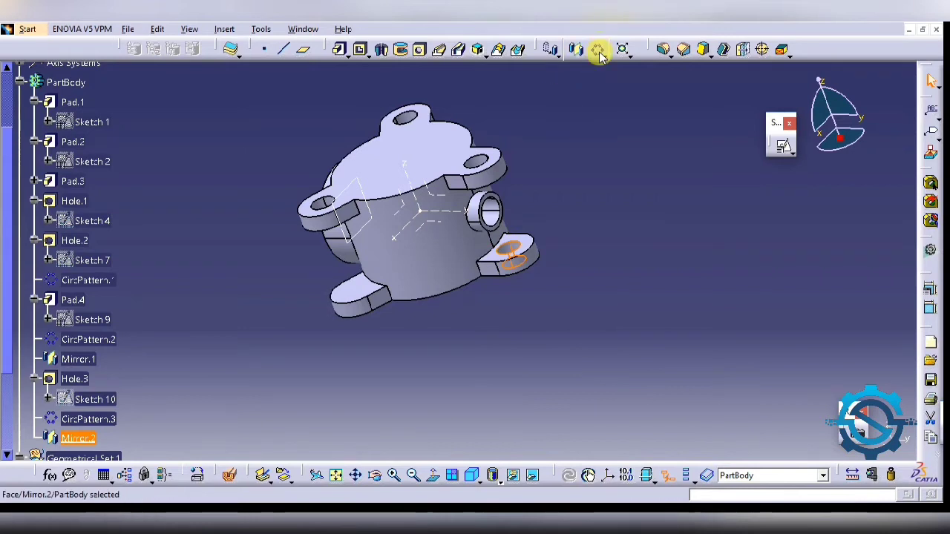
pyautogui.click(587, 294)
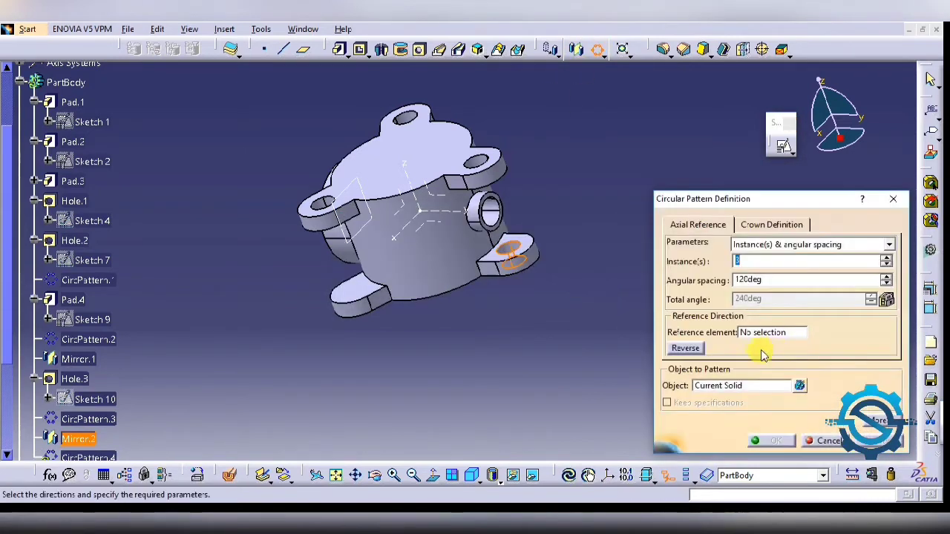
pyautogui.click(761, 245)
pyautogui.click(757, 290)
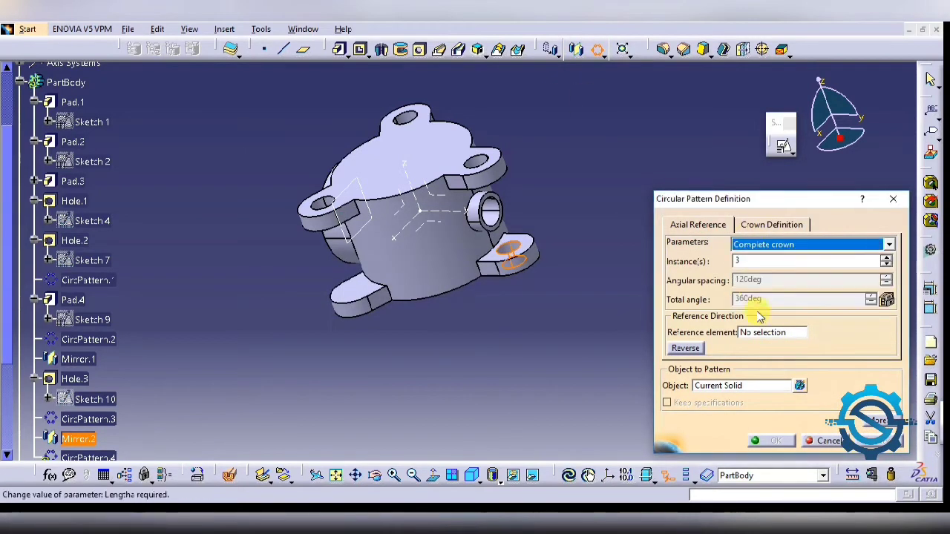
pyautogui.rightClick(764, 332)
pyautogui.click(779, 389)
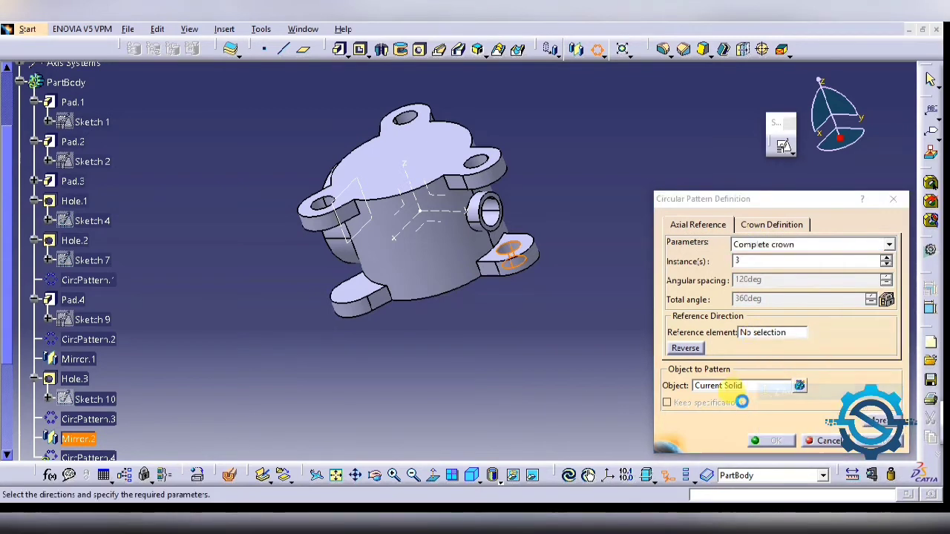
pyautogui.click(825, 439)
# Step: Mirror the patterned lug holes despite the transformation error, creating Mirror.3
pyautogui.click(637, 348)
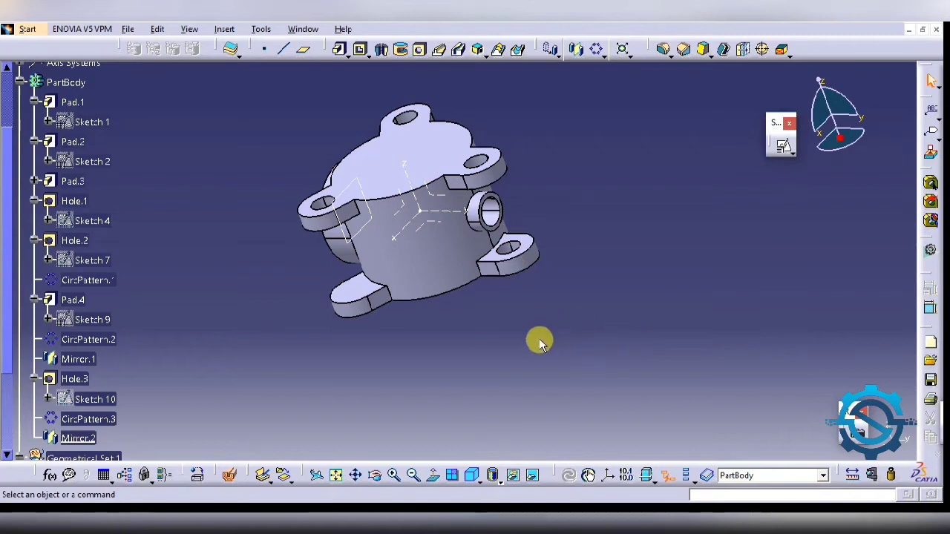
pyautogui.click(407, 117)
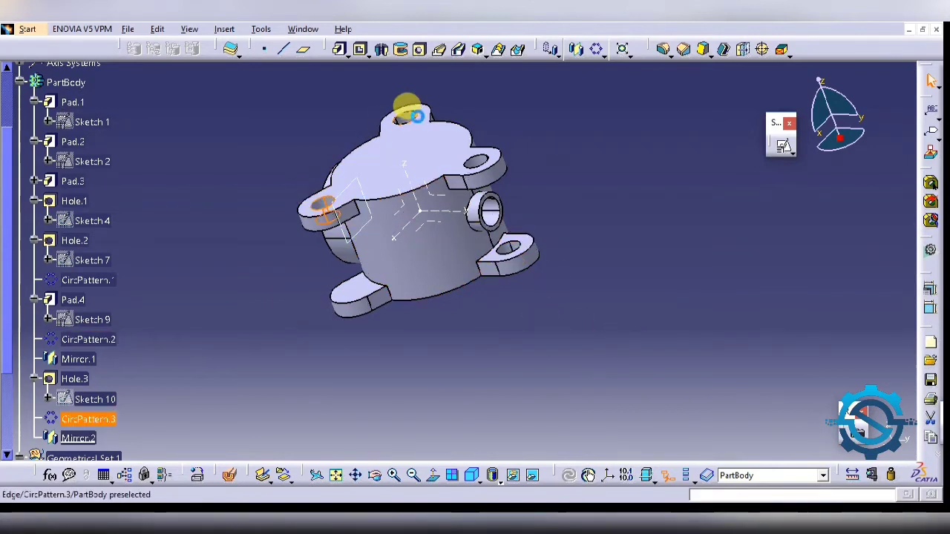
pyautogui.click(578, 54)
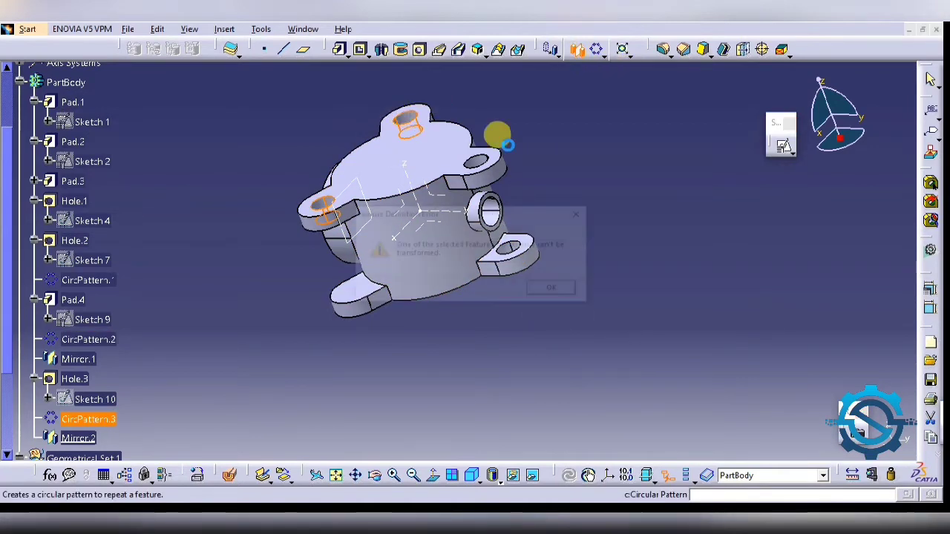
pyautogui.click(541, 287)
pyautogui.click(440, 228)
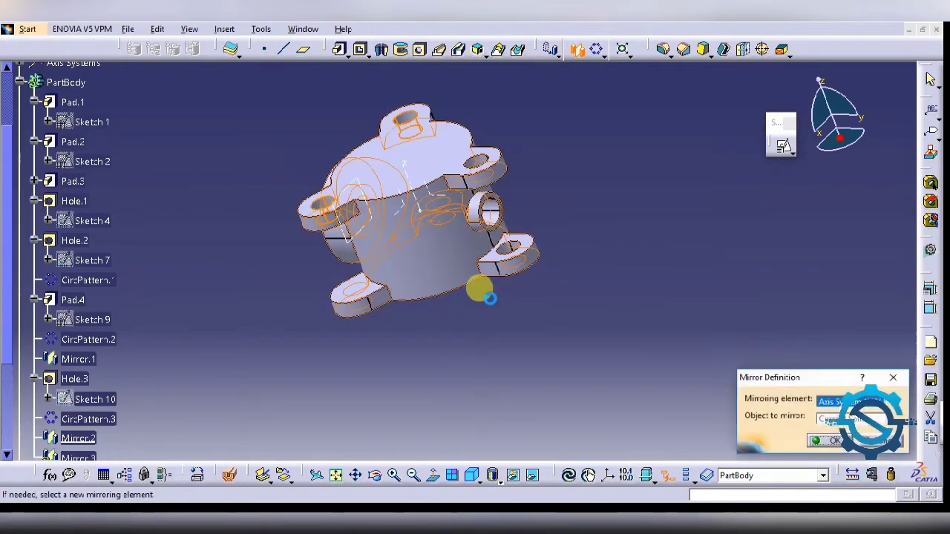
pyautogui.click(832, 439)
# Step: Delete the unwanted Mirror.3 feature from the tree
pyautogui.moveTo(439, 346)
pyautogui.mouseDown(button='middle')
pyautogui.moveTo(544, 288)
pyautogui.moveTo(468, 314)
pyautogui.mouseUp(button='middle')
pyautogui.scroll(-3, 170, 352)
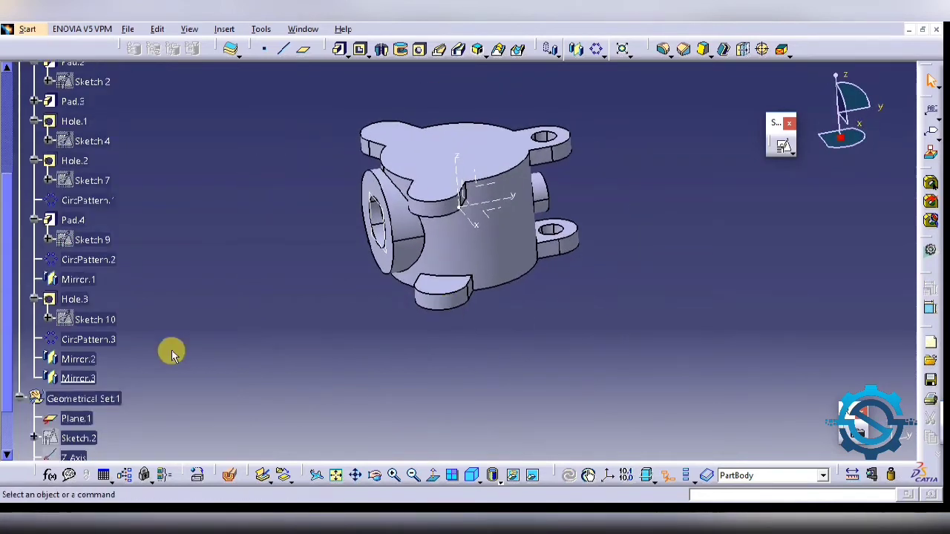
pyautogui.scroll(-1, 70, 339)
pyautogui.click(82, 339)
pyautogui.press('Delete')
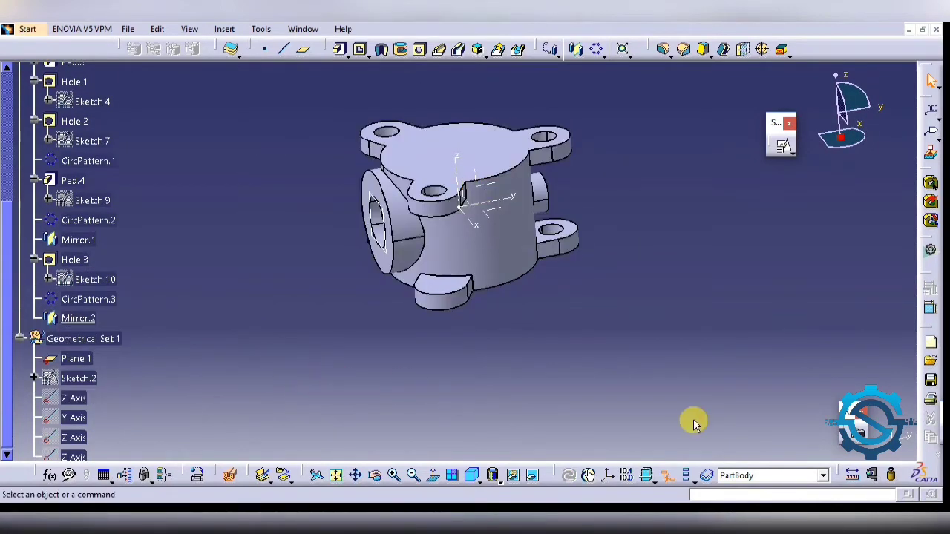
# Step: Start another mirror of the patterned holes, cancel it, and undo Mirror.2
pyautogui.click(429, 191)
pyautogui.click(576, 50)
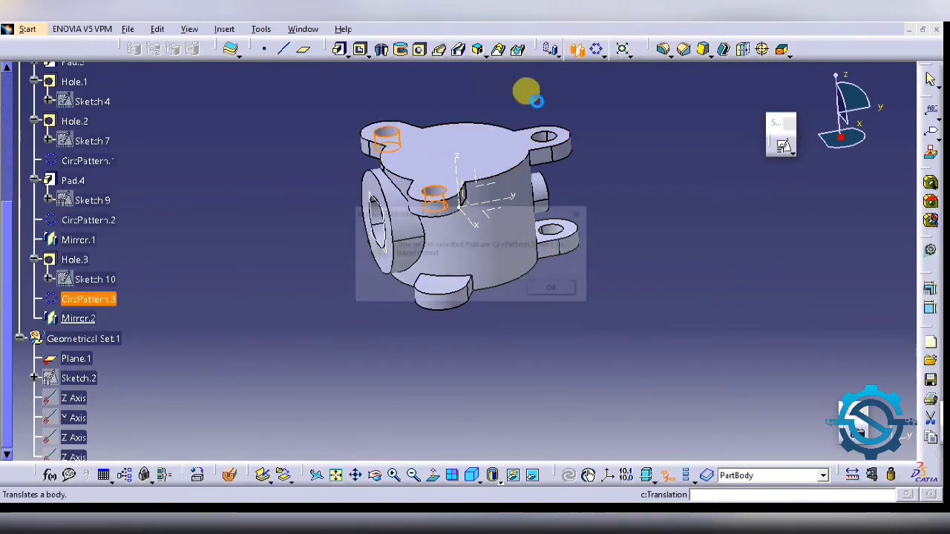
pyautogui.click(554, 292)
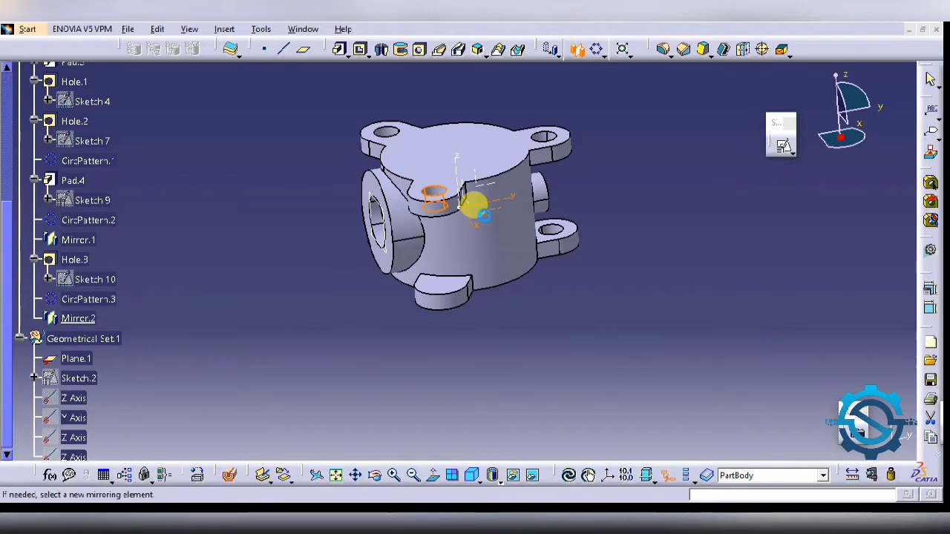
pyautogui.click(892, 376)
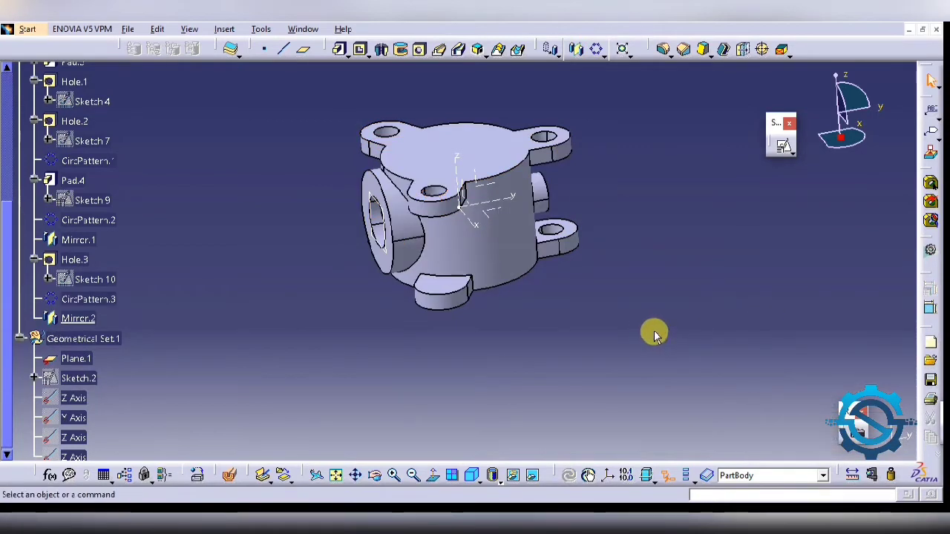
pyautogui.hotkey('ctrl', 'z')
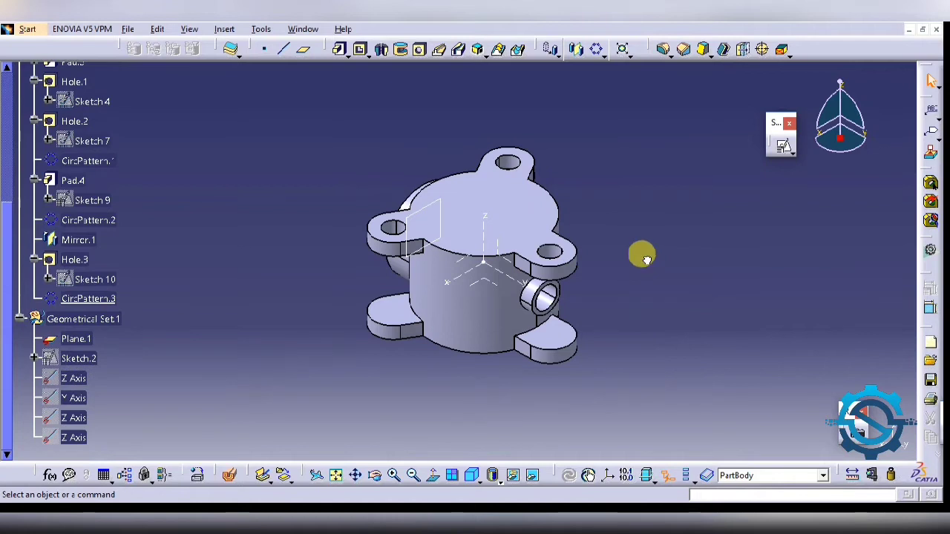
# Step: Place a new hole on the lower right lug, concentric with the lug's rounded edge
pyautogui.click(420, 49)
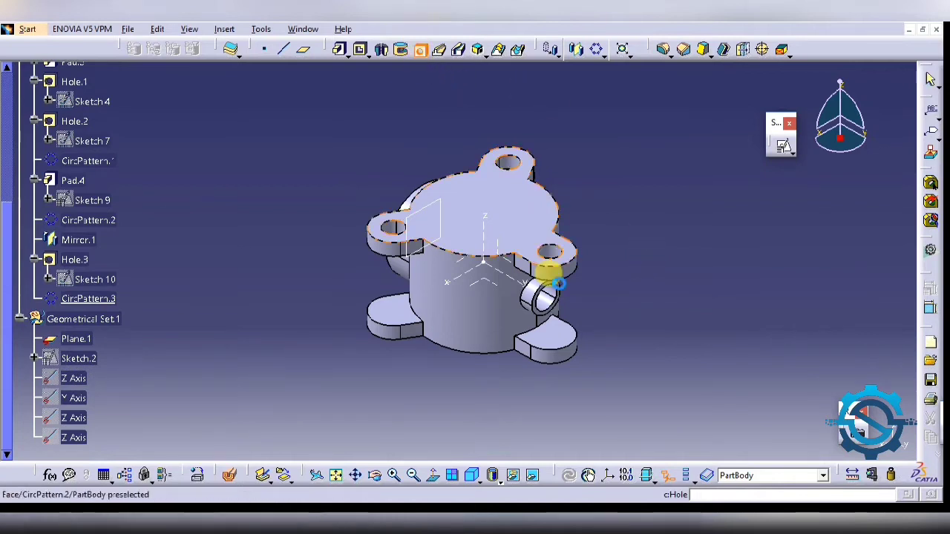
pyautogui.click(555, 334)
pyautogui.click(833, 324)
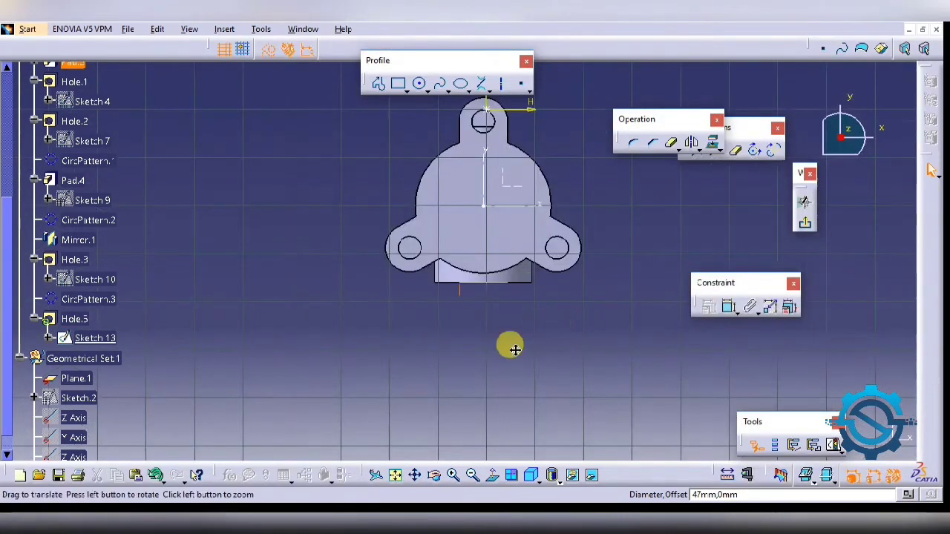
pyautogui.moveTo(514, 348); pyautogui.dragTo(445, 237, button='middle')
pyautogui.click(472, 241)
pyautogui.click(727, 307)
pyautogui.rightClick(495, 192)
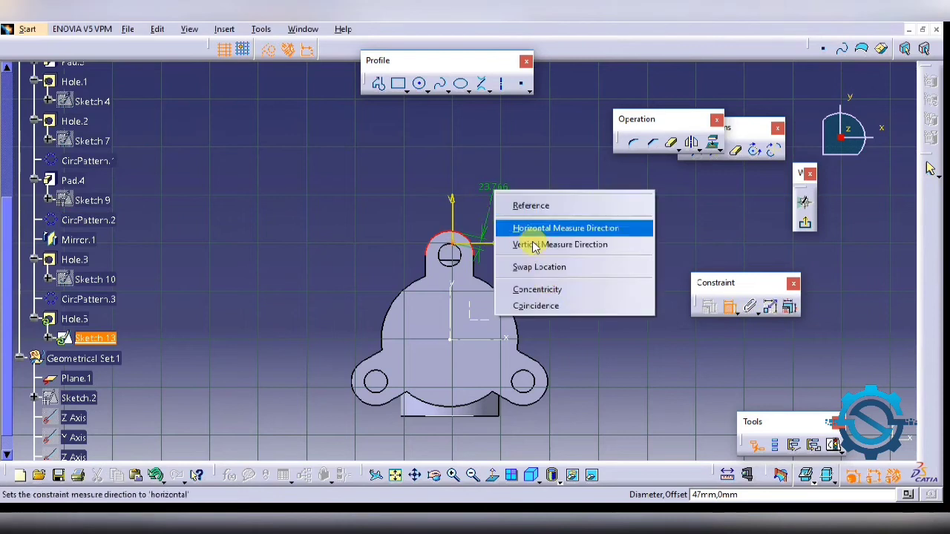
pyautogui.click(550, 289)
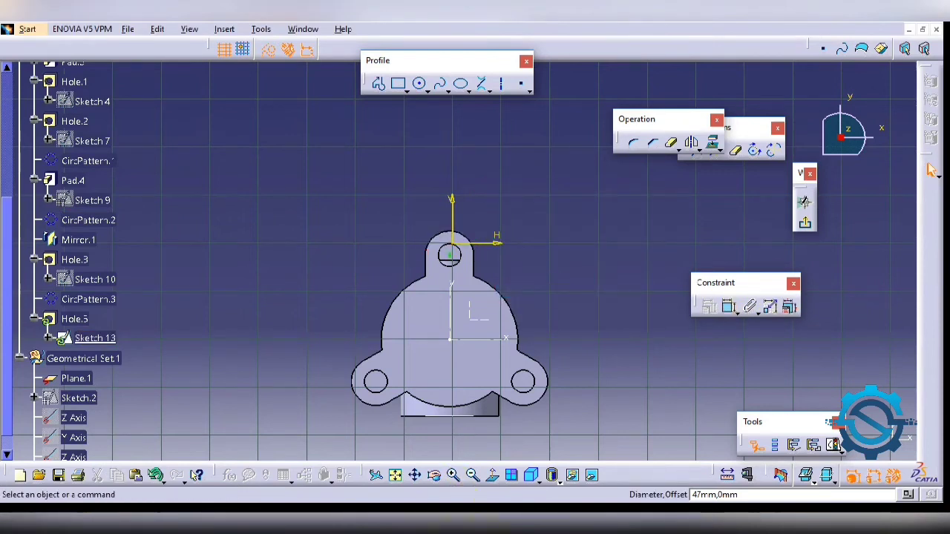
# Step: Check the reference drawing, then finish Hole.5 as a 47 mm up-to-next hole
pyautogui.hotkey('alt', 'Tab')
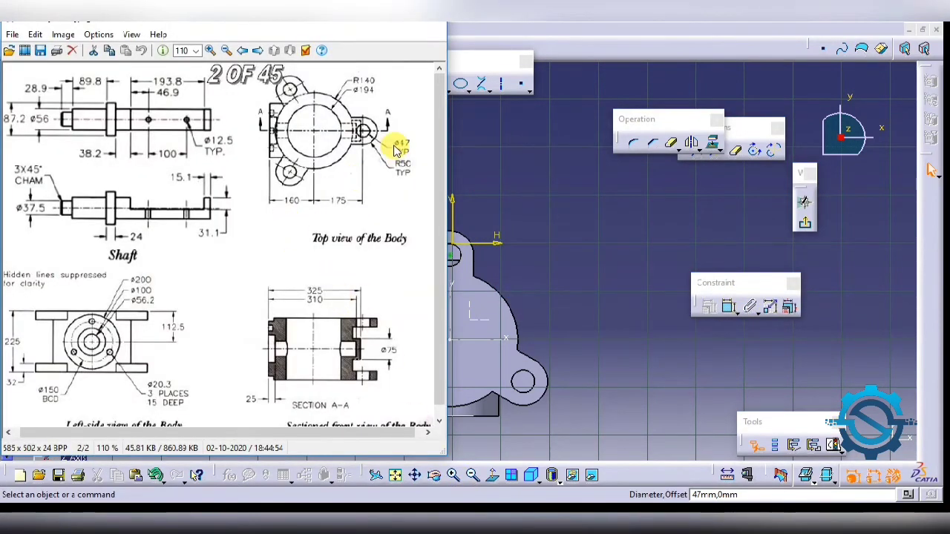
pyautogui.click(594, 199)
pyautogui.click(805, 223)
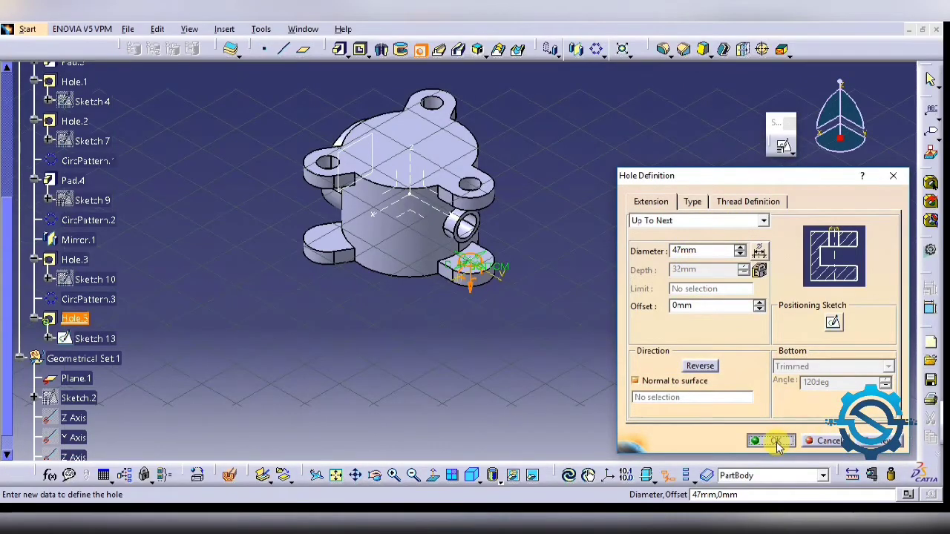
pyautogui.click(776, 441)
pyautogui.moveTo(528, 254); pyautogui.dragTo(494, 252, button='middle')
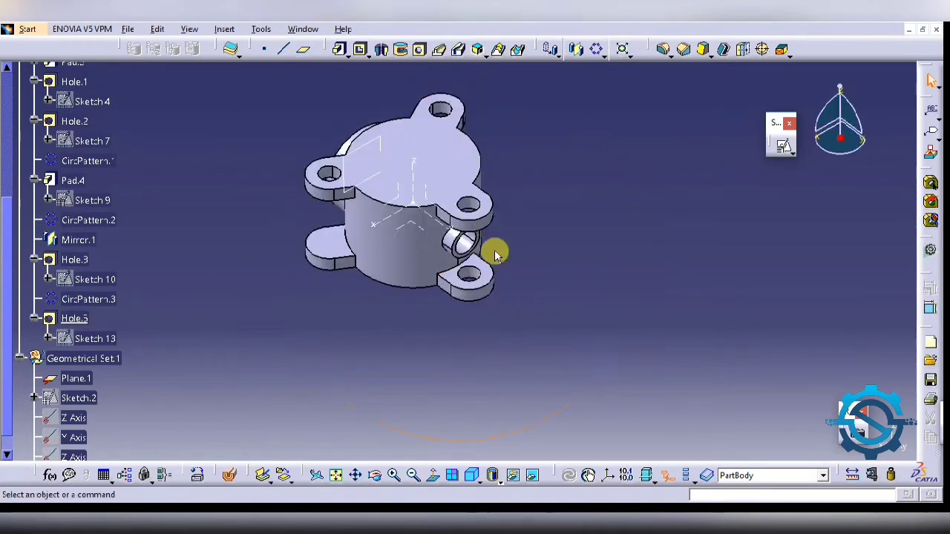
# Step: Repeat Hole.5 as a 3-instance complete crown about the Z Axis, creating CircPattern.4
pyautogui.click(598, 49)
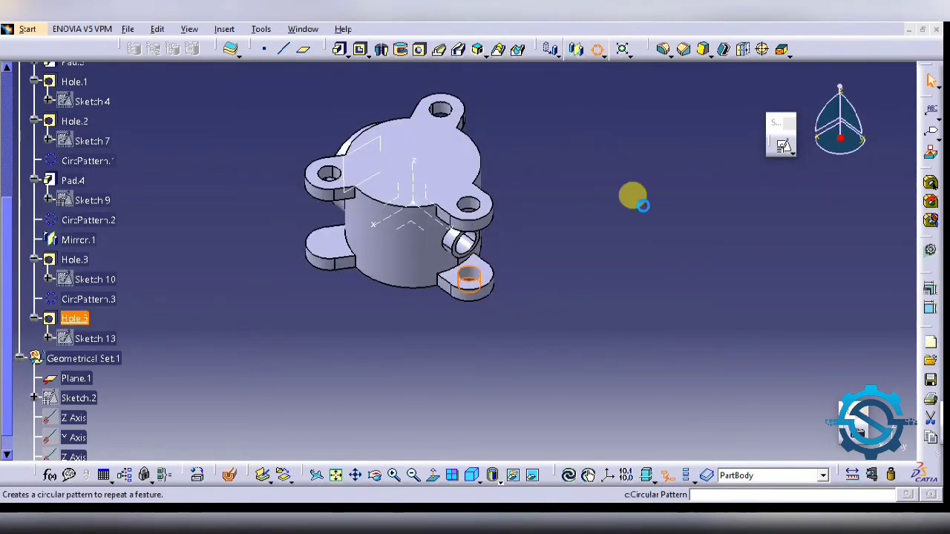
pyautogui.click(769, 249)
pyautogui.click(768, 285)
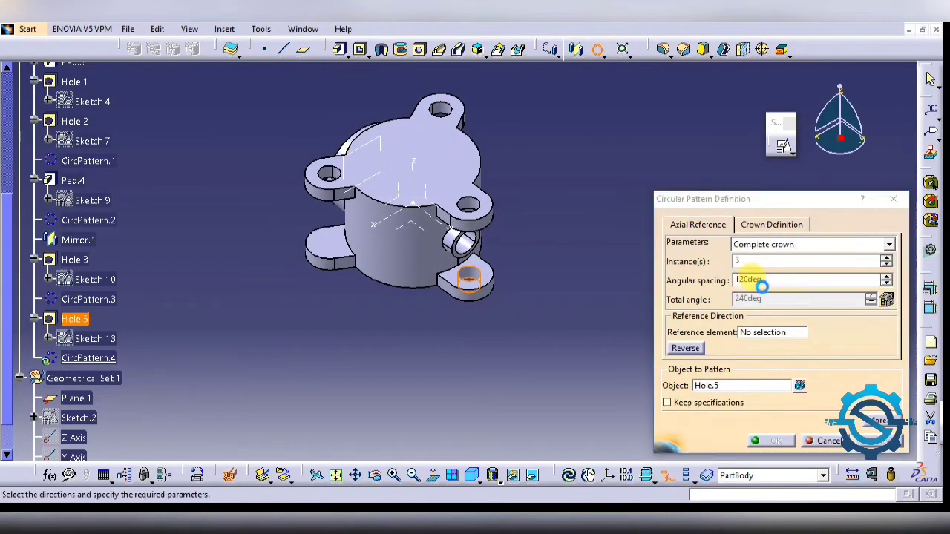
pyautogui.rightClick(751, 337)
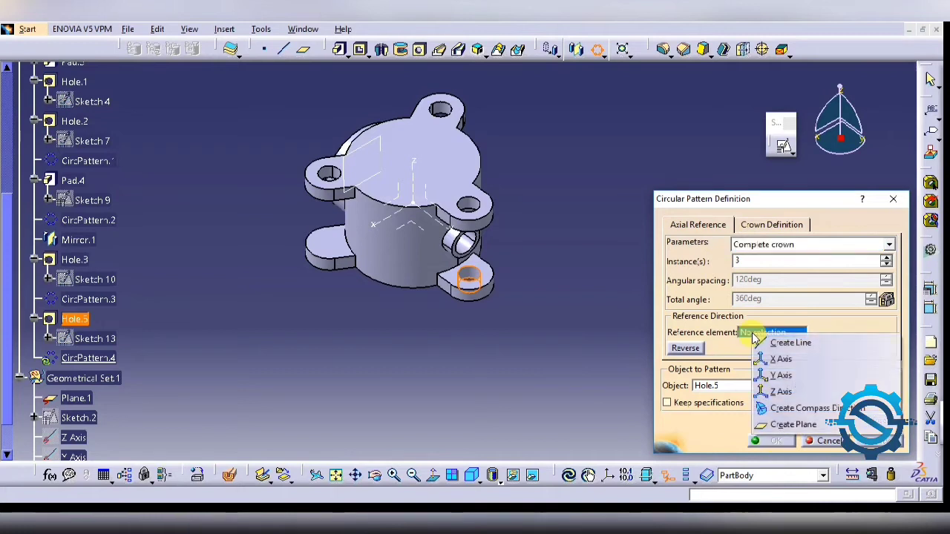
pyautogui.click(768, 385)
pyautogui.click(772, 442)
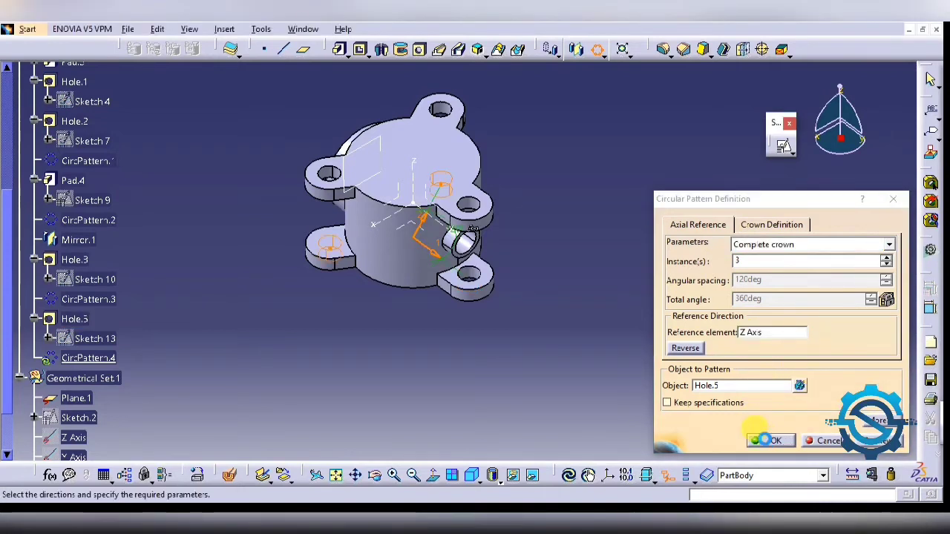
pyautogui.moveTo(551, 319); pyautogui.dragTo(631, 307, button='middle')
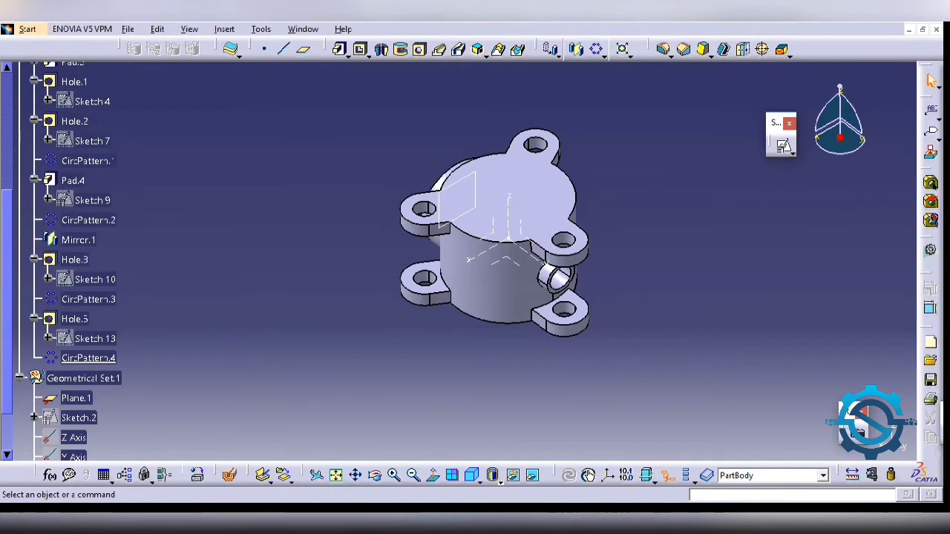
pyautogui.hotkey('alt', 'Tab')
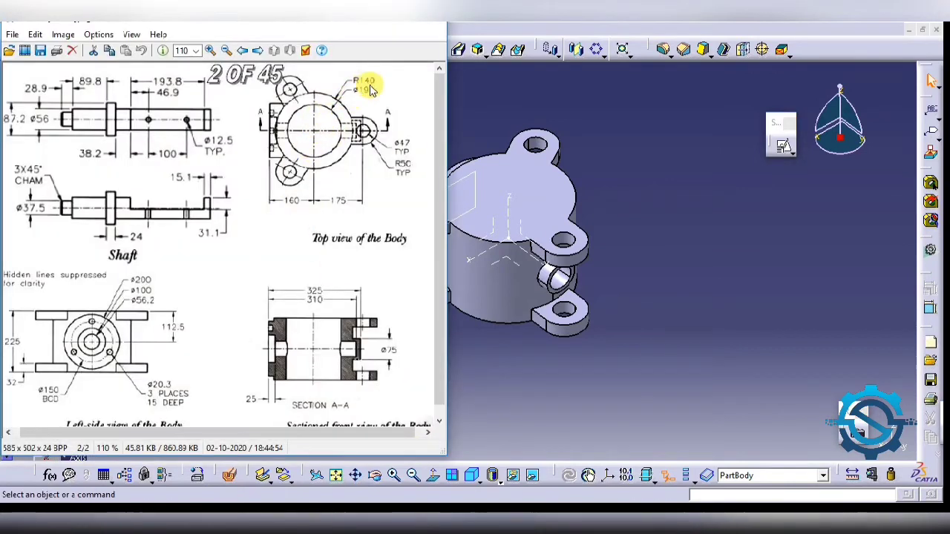
pyautogui.hotkey('alt', 'Tab')
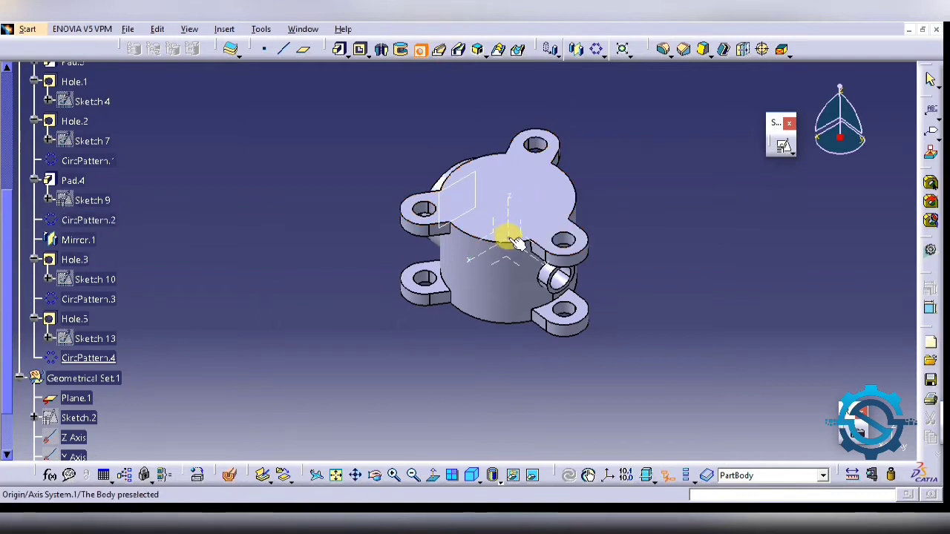
# Step: Cut Hole.6, a 194 mm up-to-next bore, at the centre of the top face
pyautogui.click(509, 204)
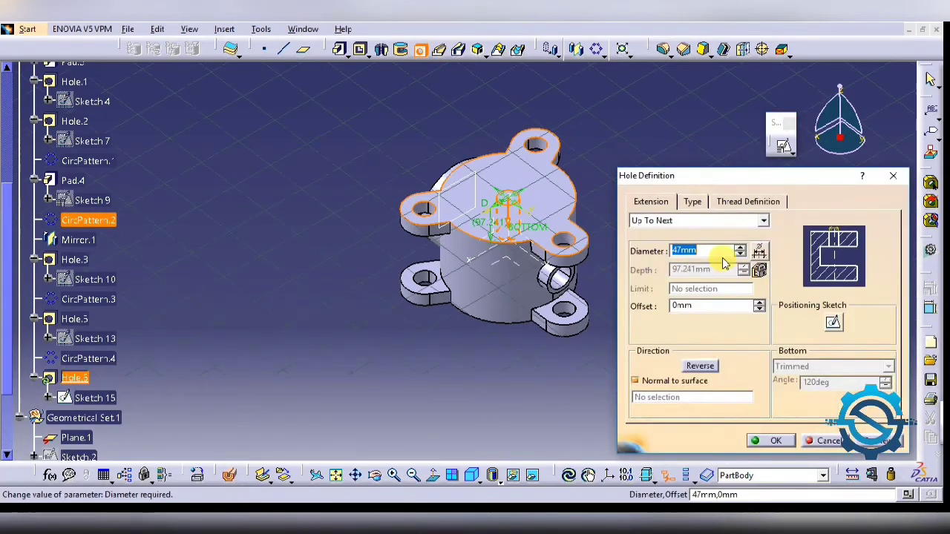
pyautogui.write('134')
pyautogui.press('Return')
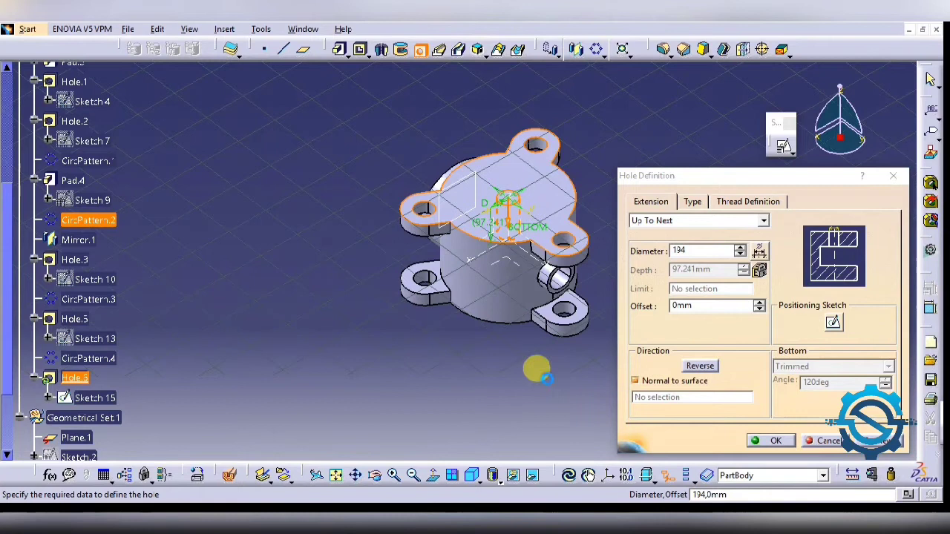
pyautogui.click(772, 442)
pyautogui.moveTo(392, 222)
pyautogui.mouseDown(button='middle')
pyautogui.moveTo(611, 314)
pyautogui.moveTo(604, 256)
pyautogui.moveTo(452, 318)
pyautogui.moveTo(479, 421)
pyautogui.mouseUp(button='middle')
pyautogui.click(470, 477)
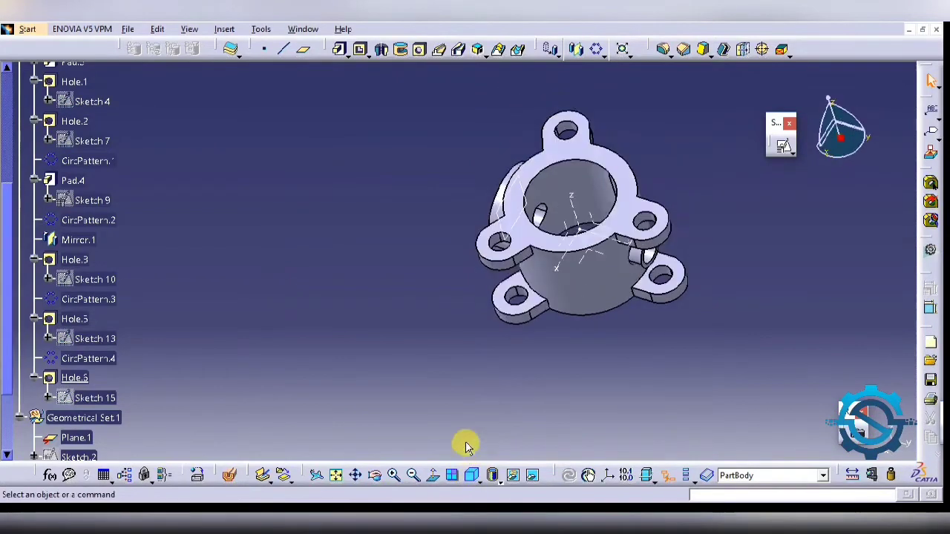
pyautogui.middleClick(422, 394)
pyautogui.rightClick(551, 143)
pyautogui.click(579, 170)
pyautogui.moveTo(483, 335); pyautogui.dragTo(423, 381, button='middle')
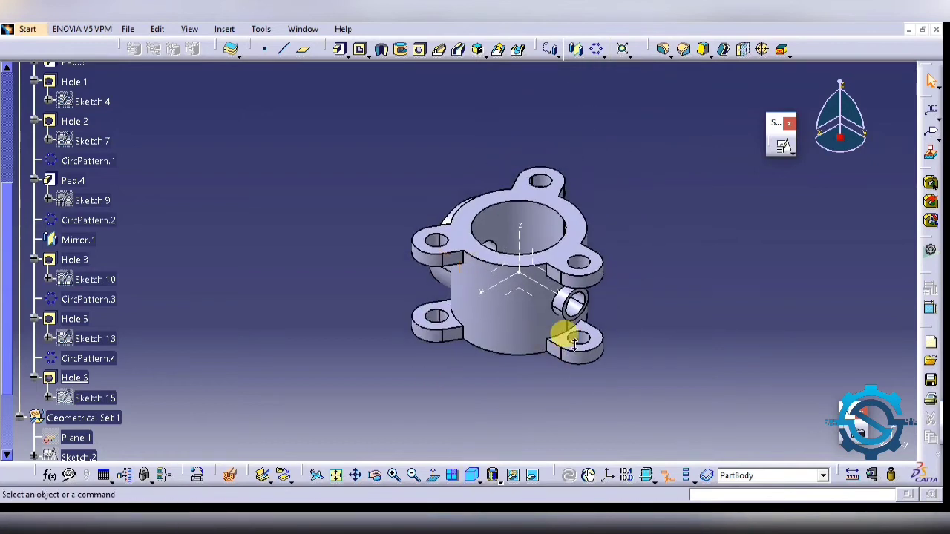
pyautogui.scroll(1, 568, 329)
pyautogui.scroll(1, 586, 304)
pyautogui.hotkey('alt', 'Tab')
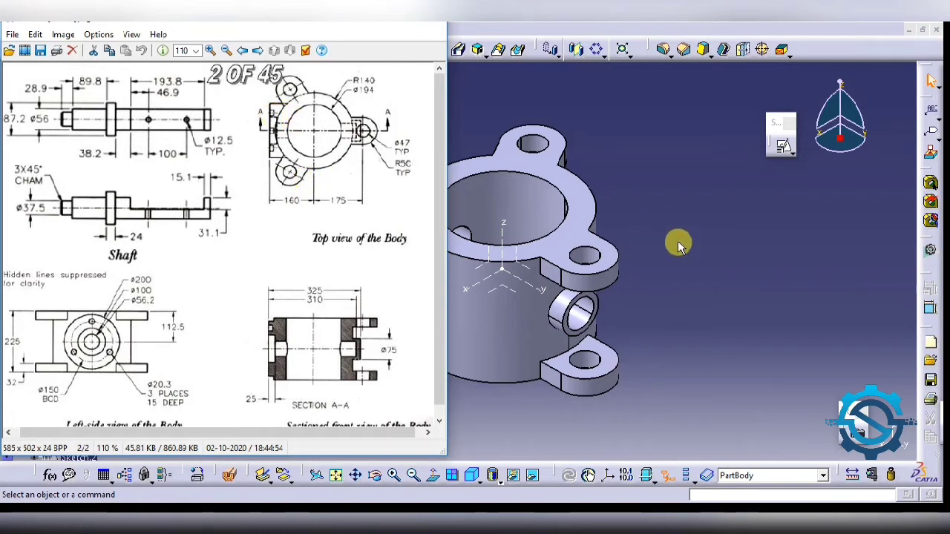
pyautogui.hotkey('alt', 'Tab')
pyautogui.moveTo(287, 297)
pyautogui.mouseDown(button='middle')
pyautogui.moveTo(460, 326)
pyautogui.moveTo(435, 349)
pyautogui.moveTo(657, 195)
pyautogui.moveTo(453, 248)
pyautogui.moveTo(345, 237)
pyautogui.moveTo(371, 235)
pyautogui.moveTo(190, 259)
pyautogui.mouseUp(button='middle')
pyautogui.moveTo(727, 227)
pyautogui.mouseDown(button='middle')
pyautogui.moveTo(524, 273)
pyautogui.moveTo(445, 163)
pyautogui.mouseUp(button='middle')
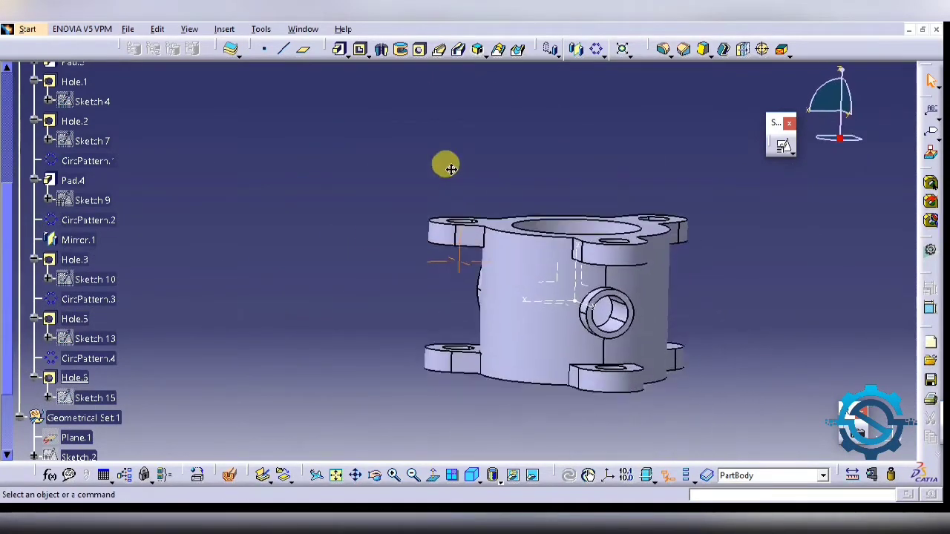
pyautogui.moveTo(609, 231)
pyautogui.mouseDown(button='middle')
pyautogui.moveTo(494, 264)
pyautogui.moveTo(608, 215)
pyautogui.moveTo(620, 199)
pyautogui.mouseUp(button='middle')
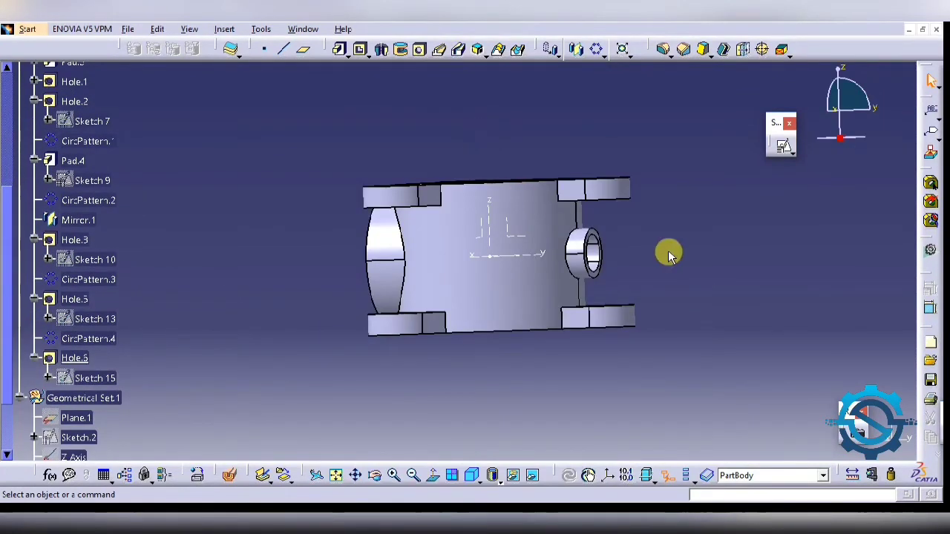
pyautogui.moveTo(670, 252)
pyautogui.mouseDown(button='middle')
pyautogui.moveTo(572, 284)
pyautogui.moveTo(452, 265)
pyautogui.mouseUp(button='middle')
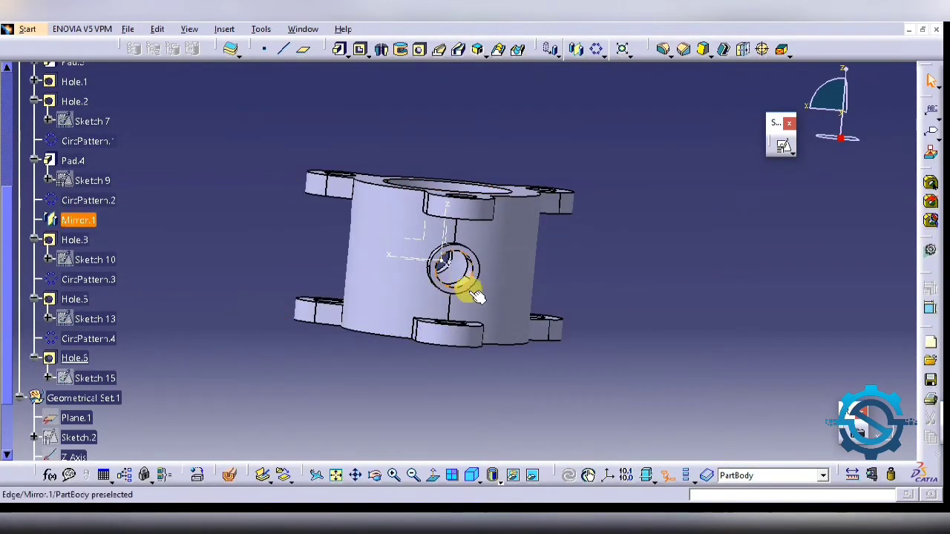
pyautogui.moveTo(501, 293)
pyautogui.mouseDown(button='middle')
pyautogui.moveTo(227, 244)
pyautogui.moveTo(657, 282)
pyautogui.mouseUp(button='middle')
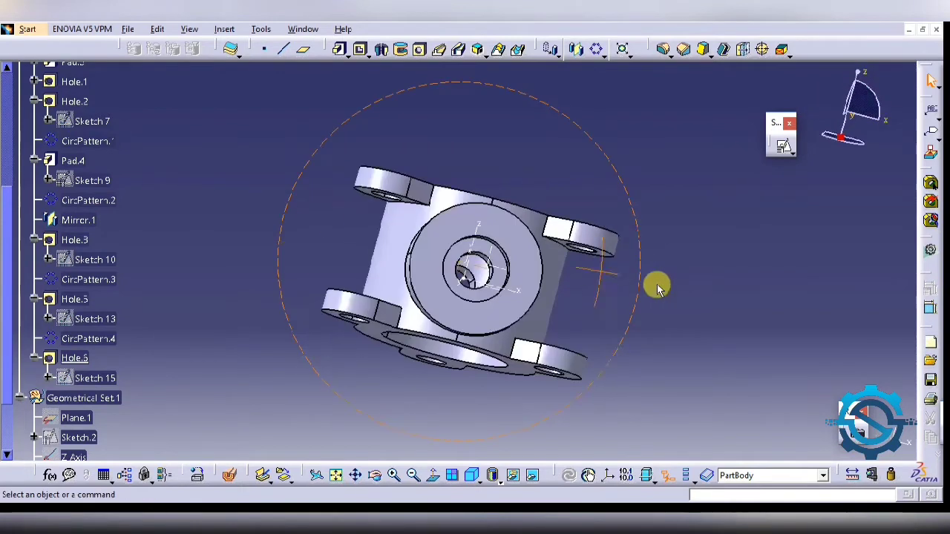
# Step: Edit Hole.1's depth to 310 mm and return to the isometric view
pyautogui.doubleClick(494, 252)
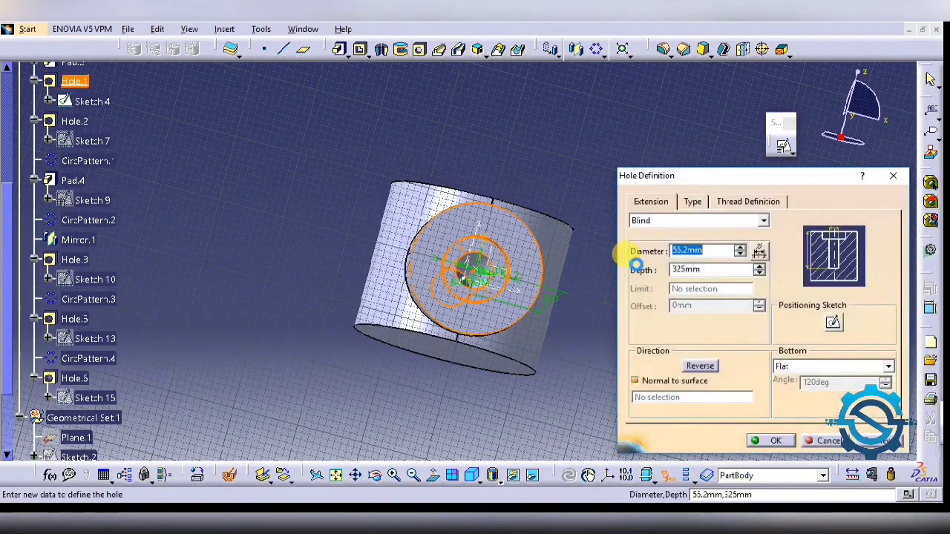
pyautogui.click(706, 273)
pyautogui.write('310')
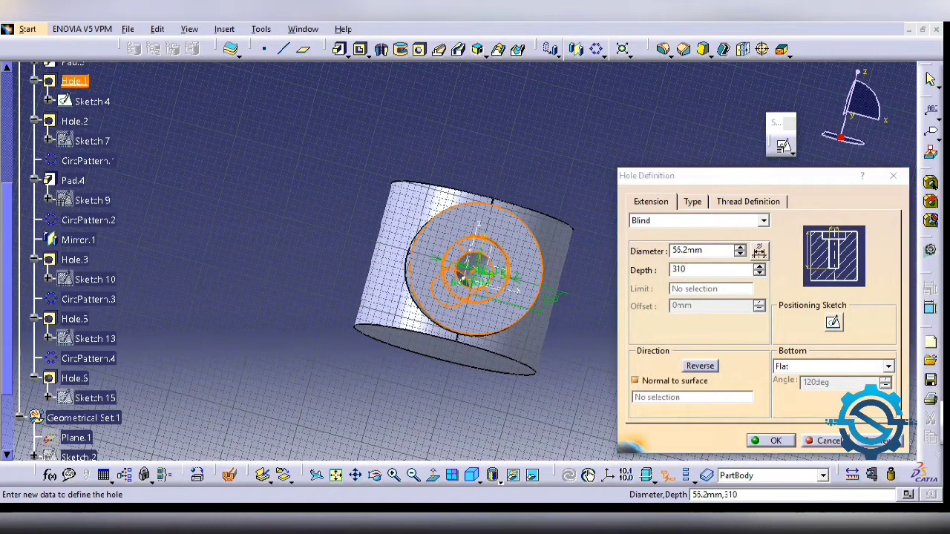
pyautogui.click(564, 260)
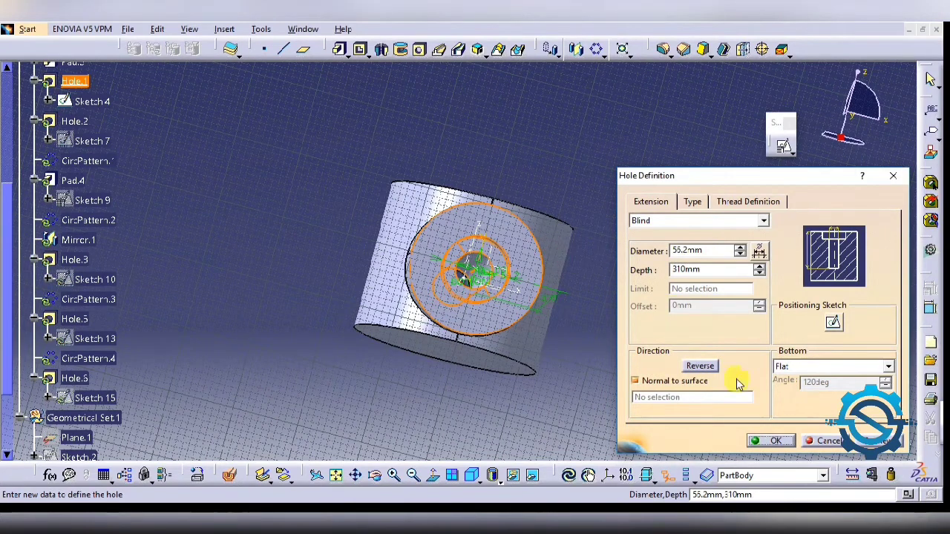
pyautogui.click(770, 443)
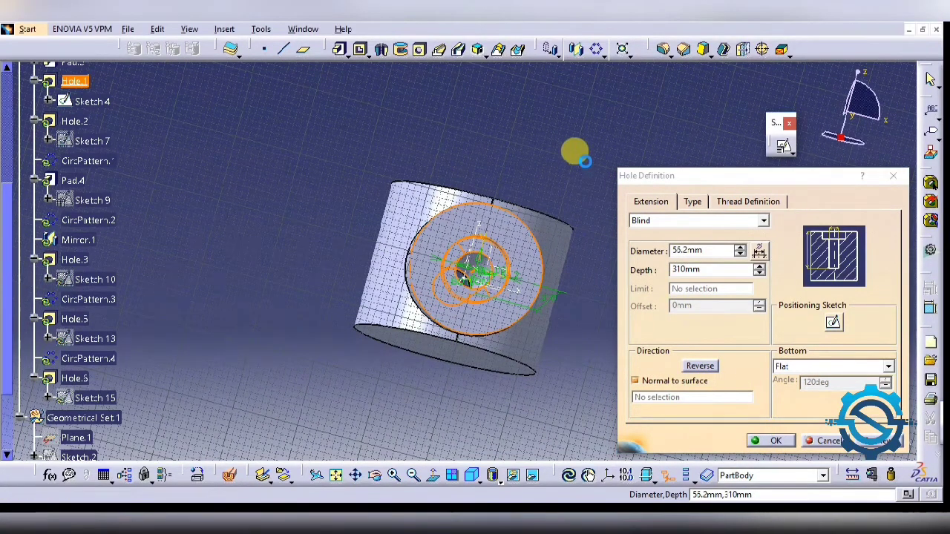
pyautogui.moveTo(647, 176)
pyautogui.mouseDown(button='middle')
pyautogui.moveTo(518, 358)
pyautogui.moveTo(494, 255)
pyautogui.mouseUp(button='middle')
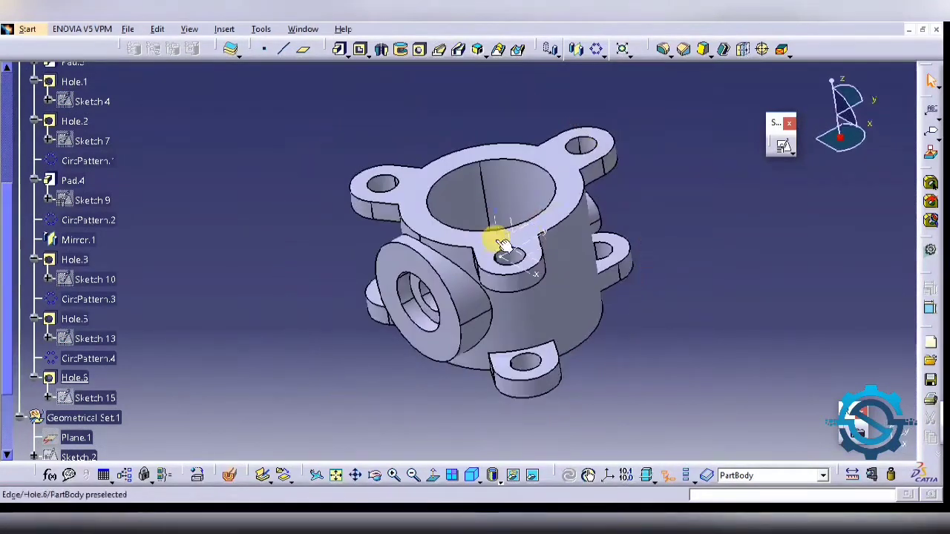
pyautogui.click(470, 477)
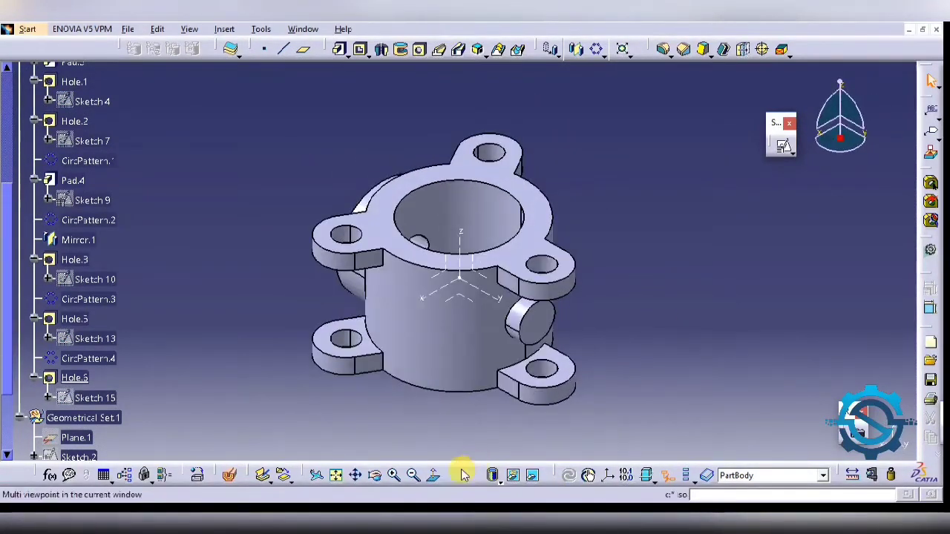
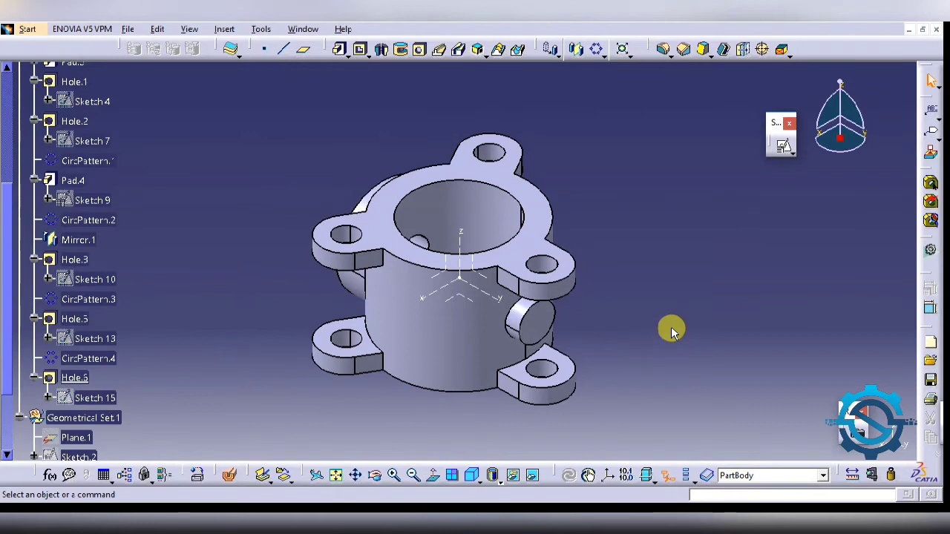
# Step: Save the body as the CATPart 'The Body' and start a new Part Design part
pyautogui.hotkey('ctrl', 's')
pyautogui.click(571, 306)
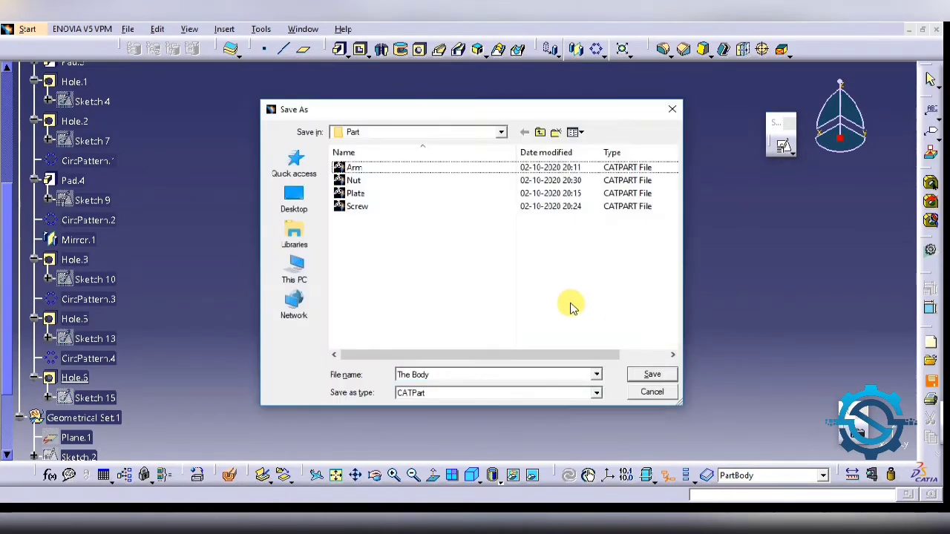
pyautogui.click(670, 376)
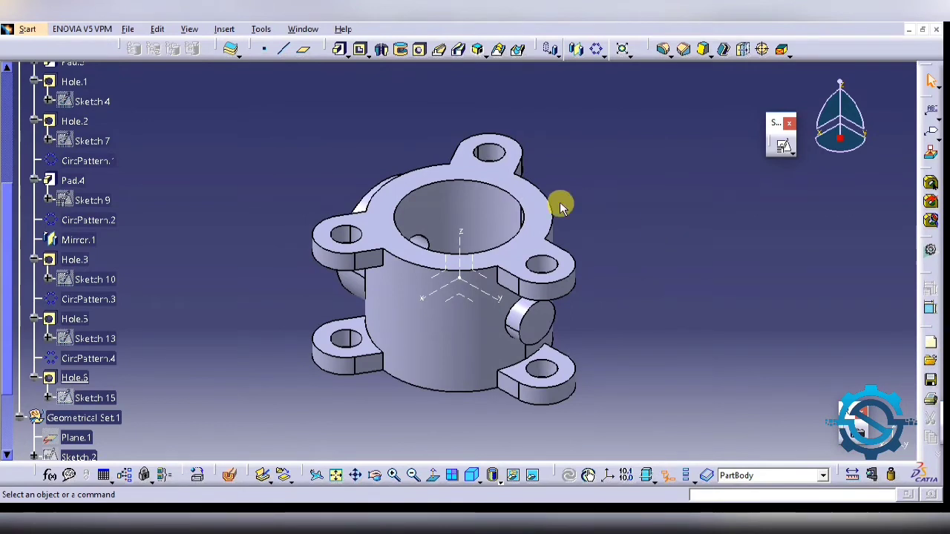
pyautogui.click(26, 29)
pyautogui.click(244, 59)
pyautogui.write('Shaft')
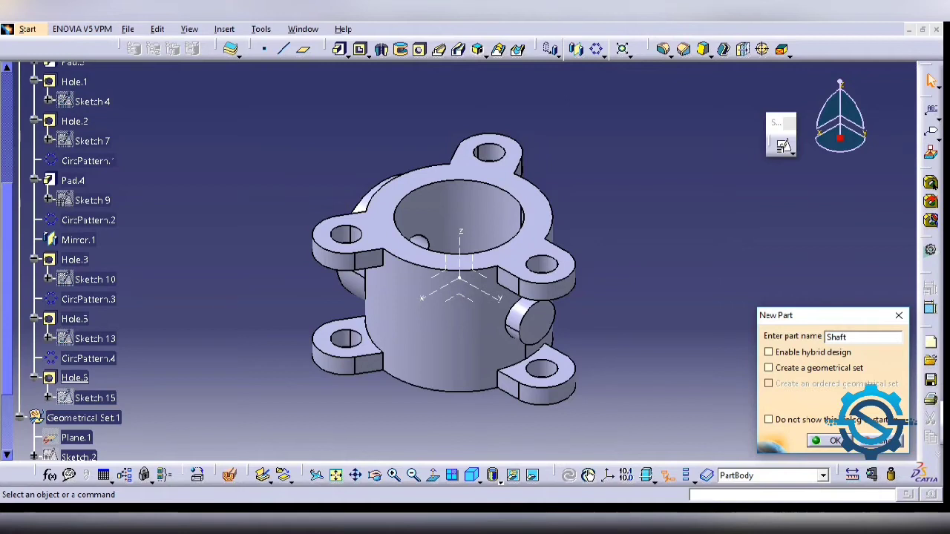
# Step: Name the new part Shaft and insert a default axis system
pyautogui.press('Return')
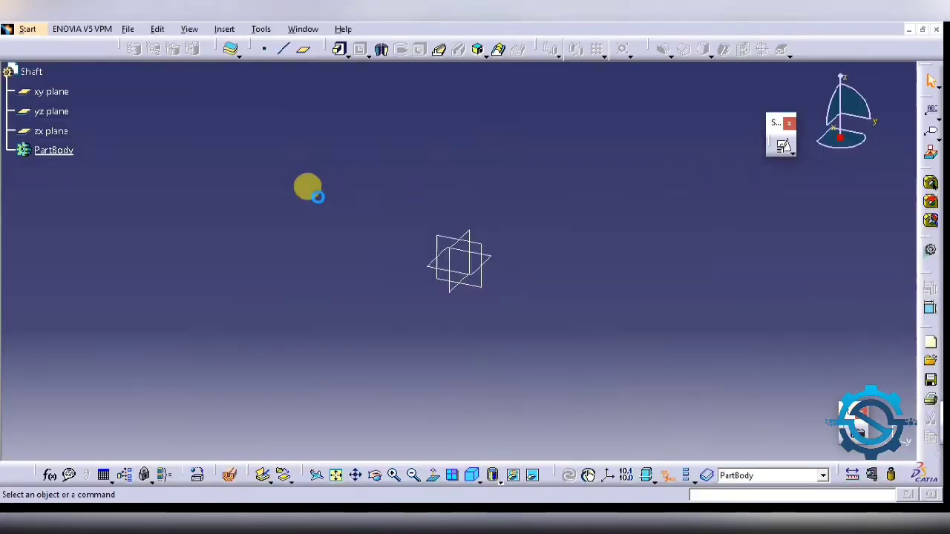
pyautogui.rightClick(470, 265)
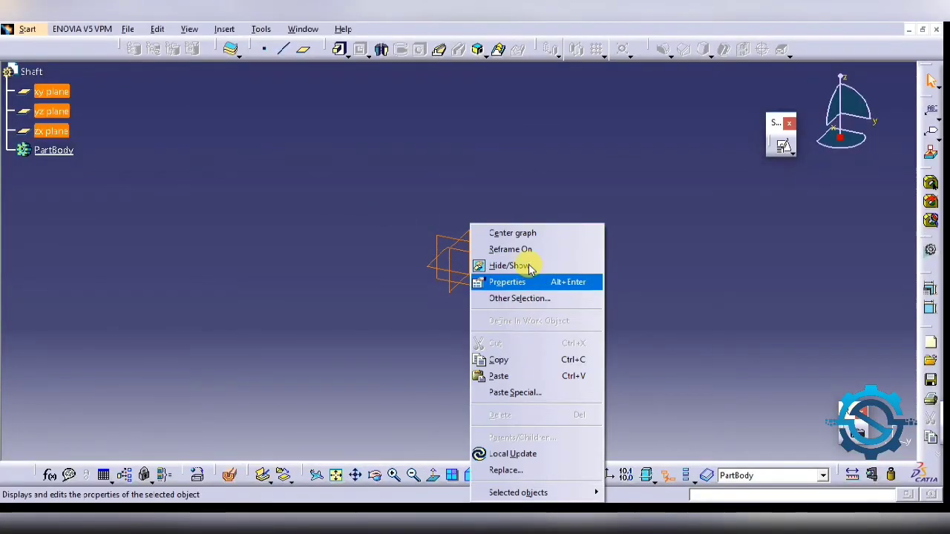
pyautogui.press('Escape')
pyautogui.click(224, 29)
pyautogui.click(257, 199)
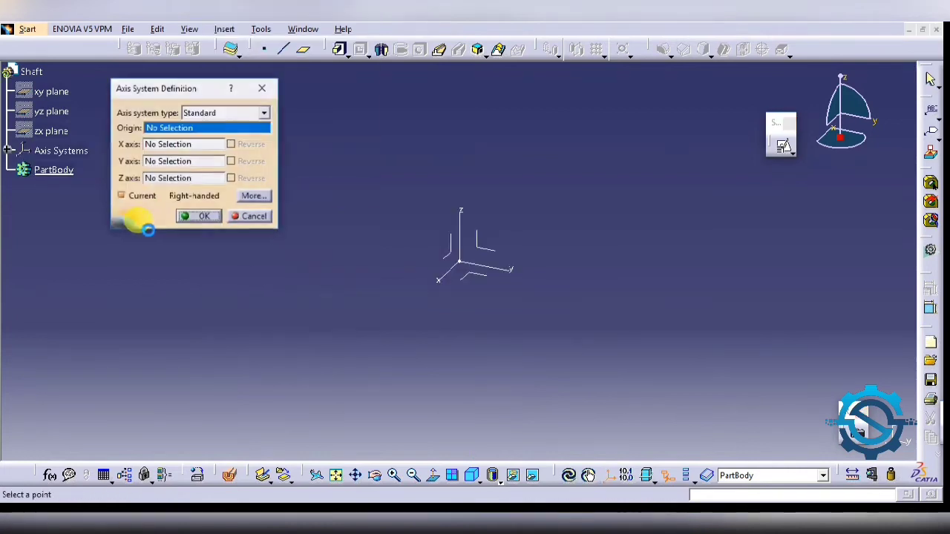
pyautogui.click(199, 216)
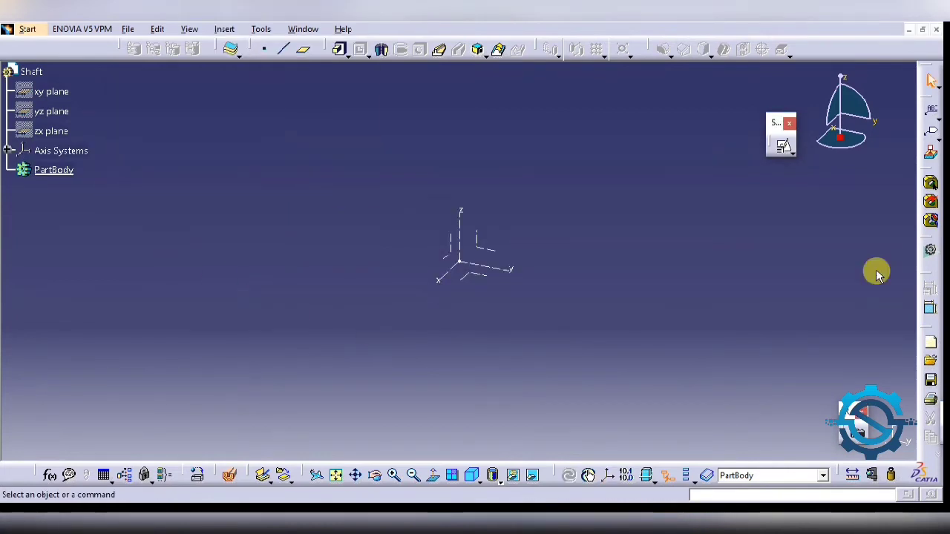
# Step: Open a sketch on the axis system's YZ plane and bring up the shaft reference drawing
pyautogui.click(781, 144)
pyautogui.click(489, 256)
pyautogui.click(825, 437)
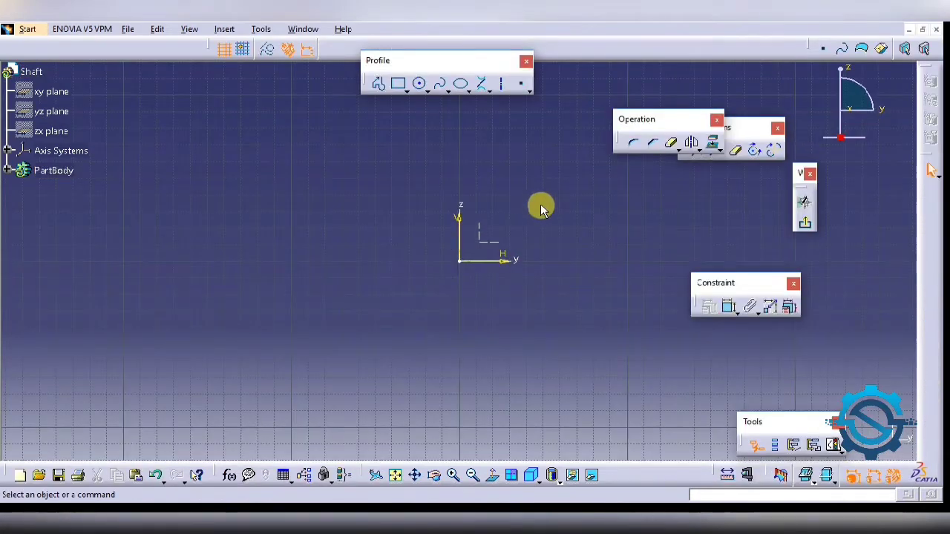
pyautogui.click(468, 476)
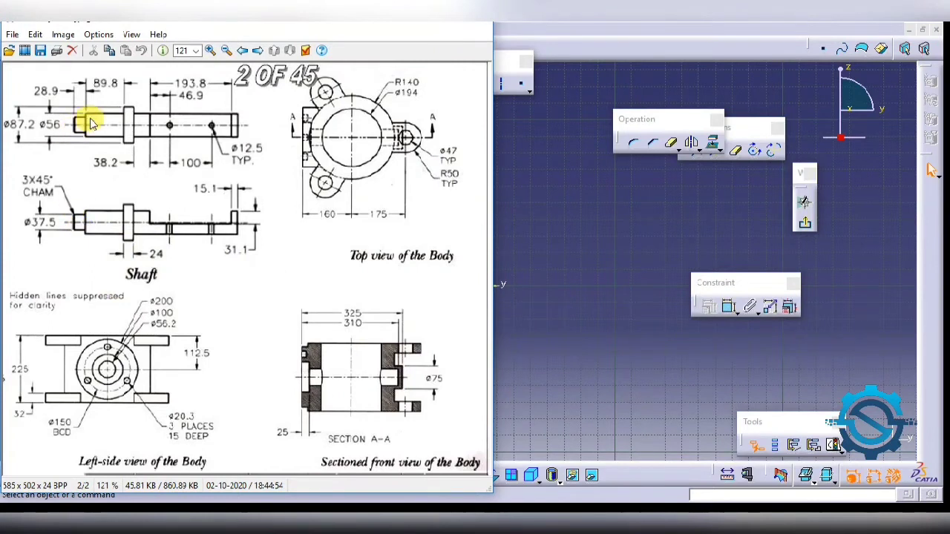
# Step: Start the profile at the origin with the first two stepped shaft sections
pyautogui.click(638, 223)
pyautogui.click(398, 83)
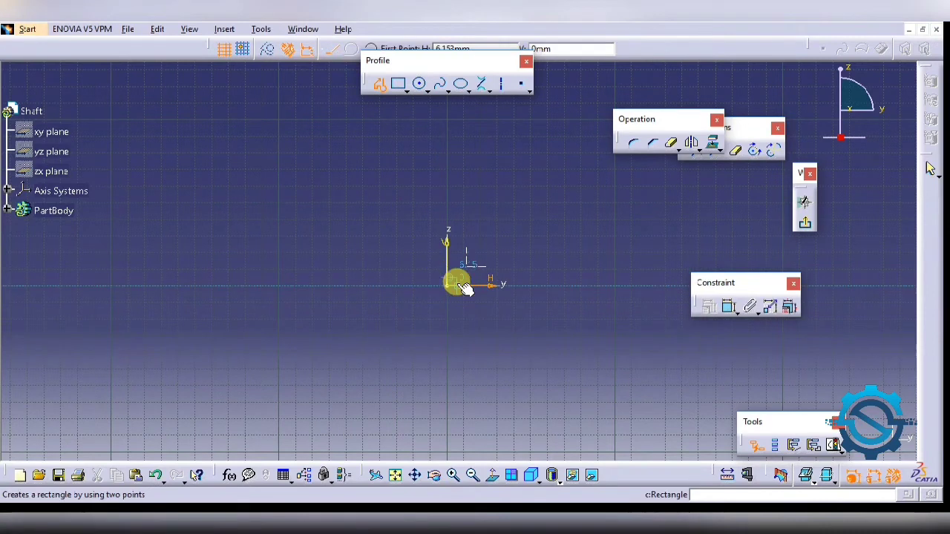
pyautogui.click(448, 284)
pyautogui.click(448, 262)
pyautogui.click(489, 261)
pyautogui.click(489, 246)
pyautogui.click(538, 245)
# Step: Continue the profile over the collar and long section, then close it at the start
pyautogui.click(538, 217)
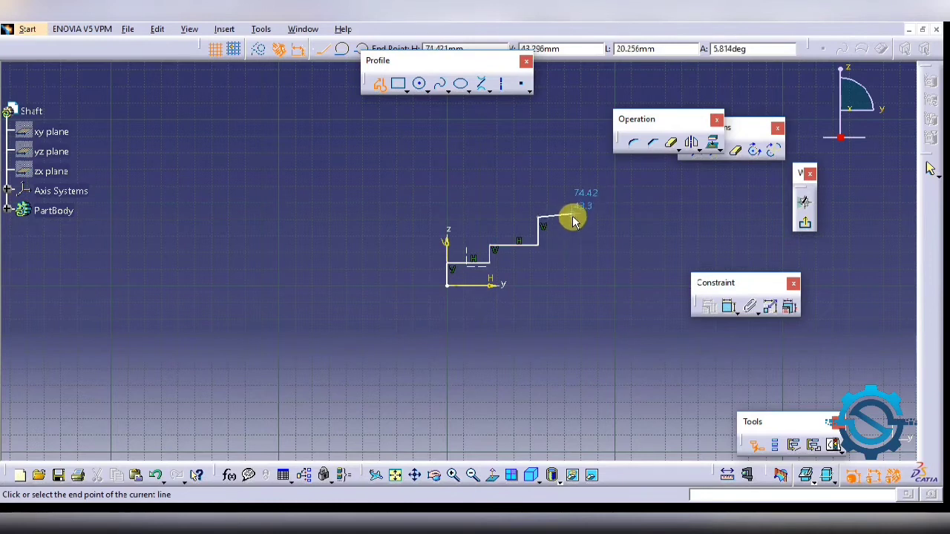
pyautogui.click(569, 217)
pyautogui.click(569, 245)
pyautogui.click(791, 245)
pyautogui.moveTo(714, 252); pyautogui.dragTo(534, 252, button='middle')
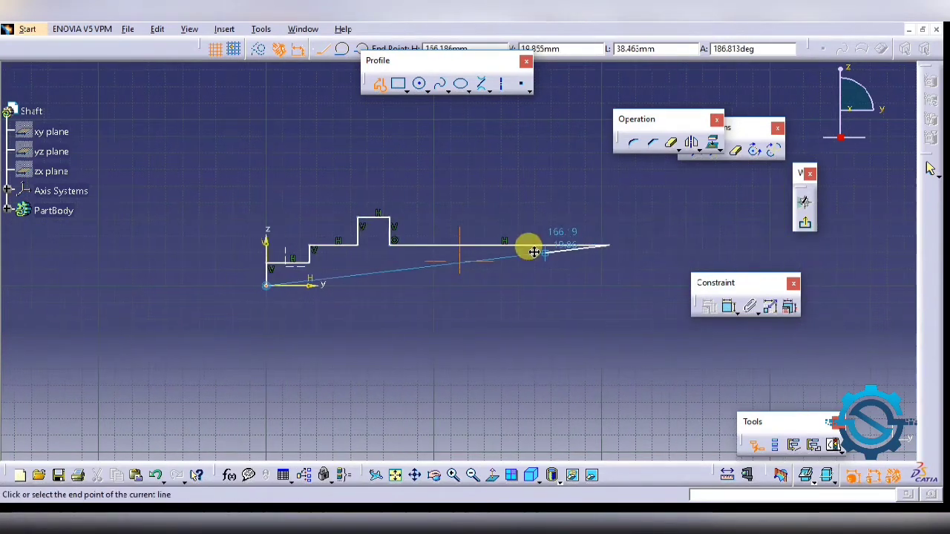
pyautogui.click(608, 285)
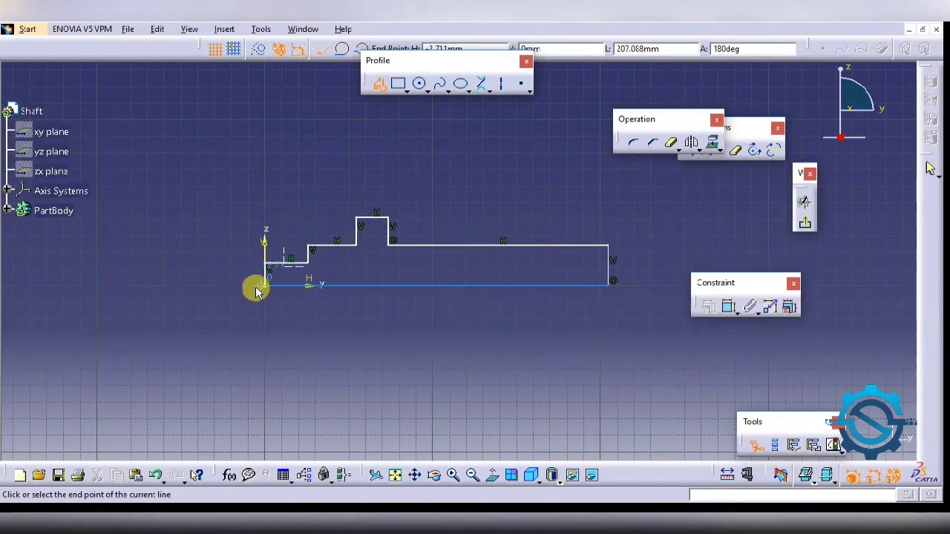
pyautogui.click(265, 285)
pyautogui.click(427, 330)
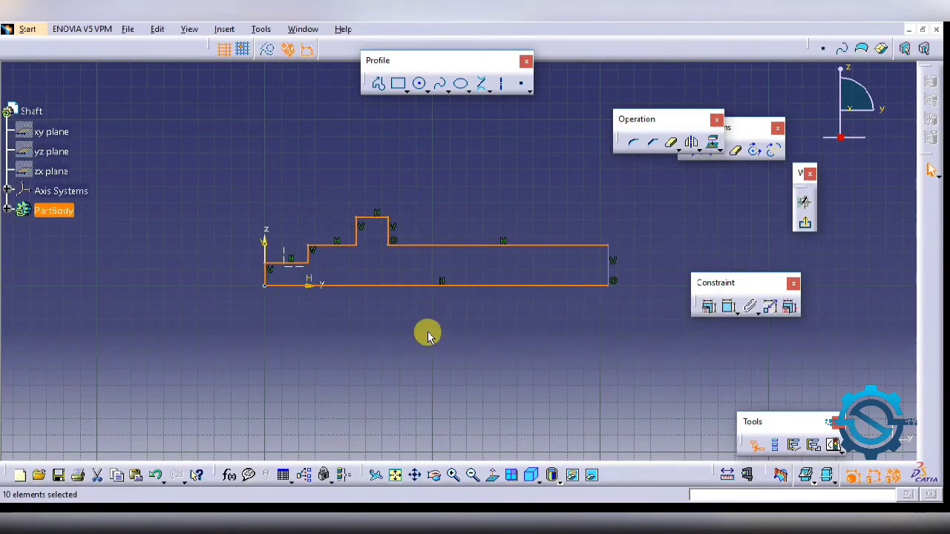
# Step: Replace the profile's bottom line with a centre axis from the origin to the end face
pyautogui.click(726, 306)
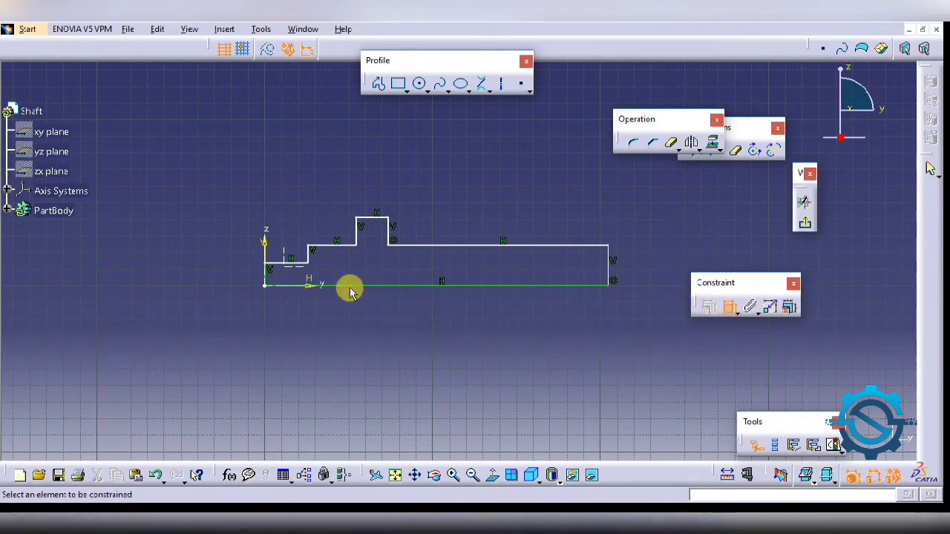
pyautogui.click(330, 286)
pyautogui.click(308, 263)
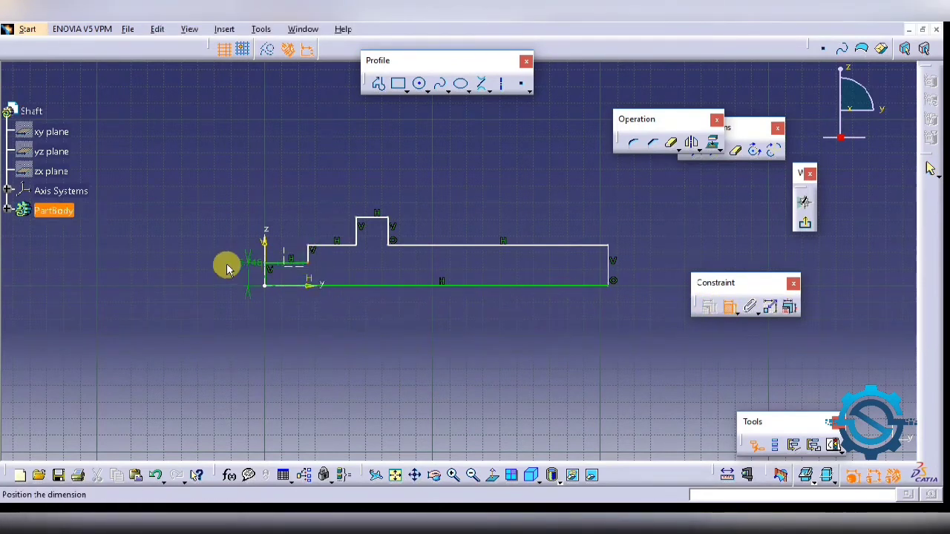
pyautogui.rightClick(227, 267)
pyautogui.click(197, 237)
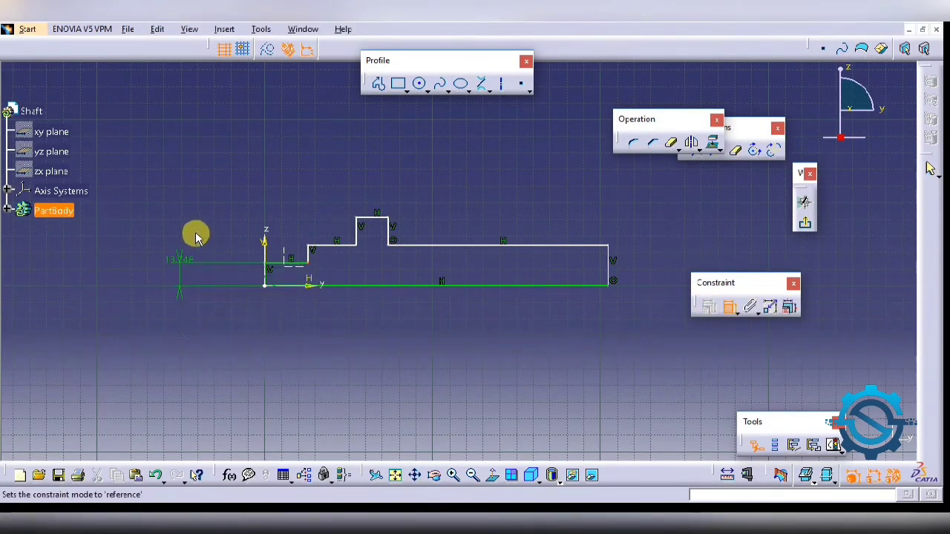
pyautogui.press('Escape')
pyautogui.click(403, 286)
pyautogui.press('Delete')
pyautogui.click(503, 85)
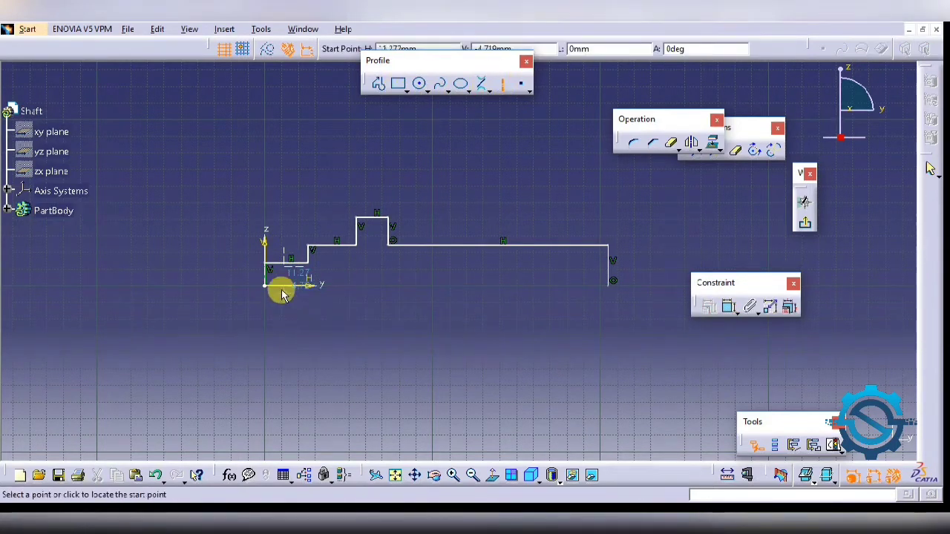
pyautogui.click(266, 285)
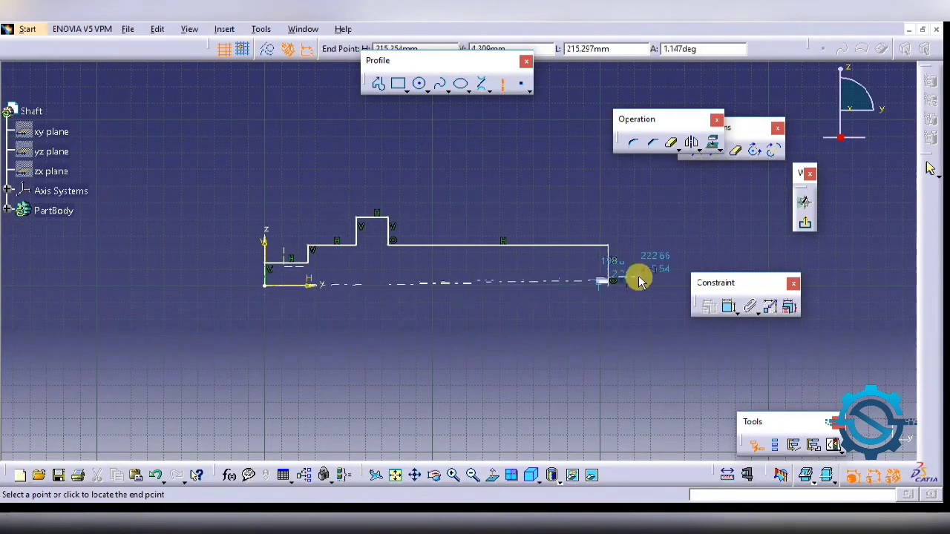
pyautogui.click(609, 284)
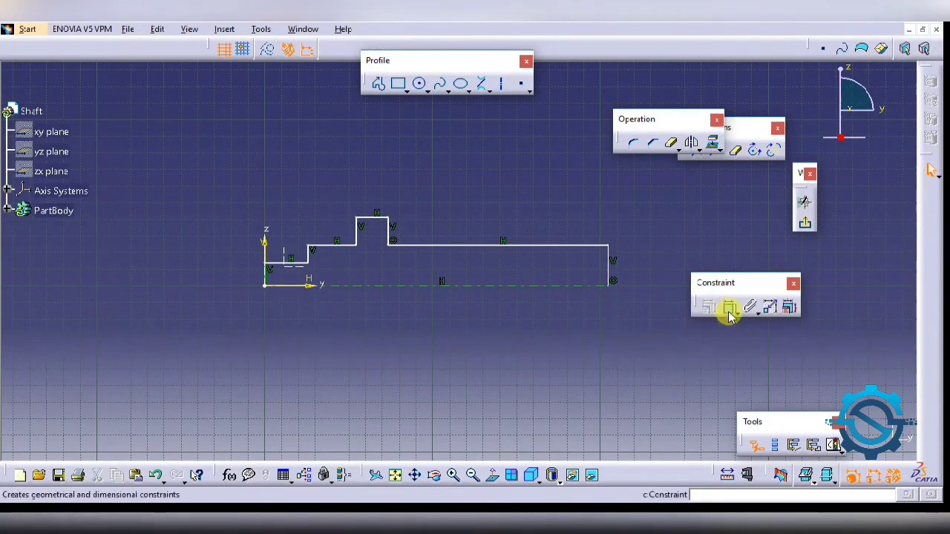
# Step: Dimension the long section's diameter from the centre axis as D 48.837
pyautogui.click(558, 286)
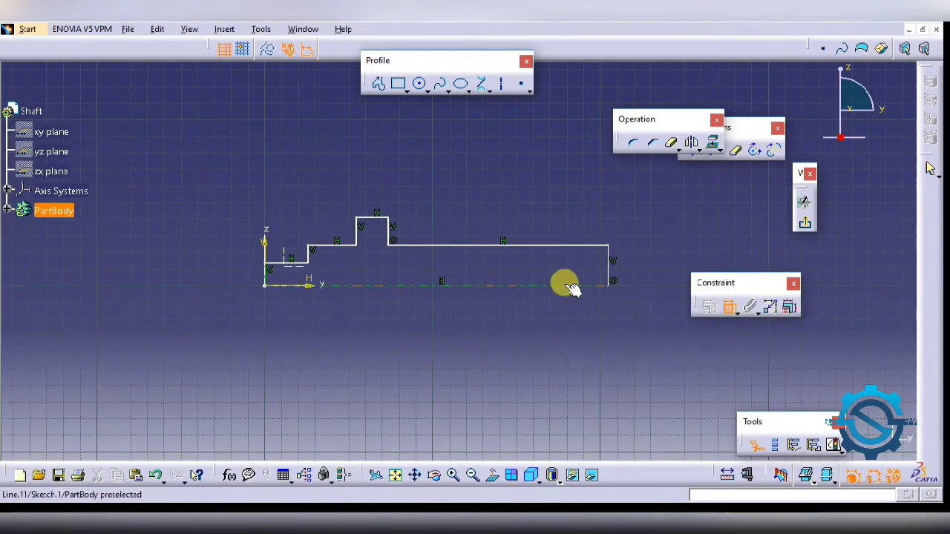
pyautogui.click(608, 246)
pyautogui.rightClick(636, 273)
pyautogui.click(679, 331)
pyautogui.click(645, 283)
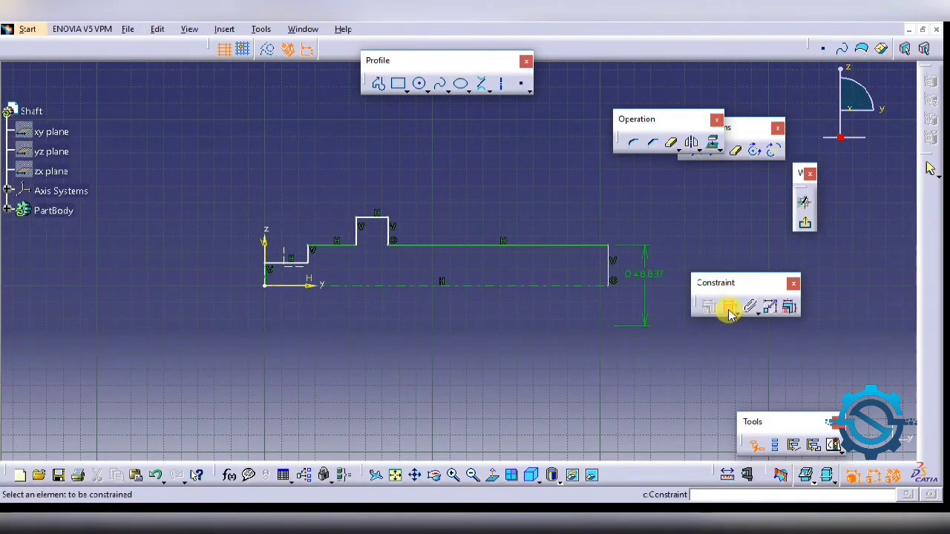
pyautogui.click(352, 291)
pyautogui.press('Escape')
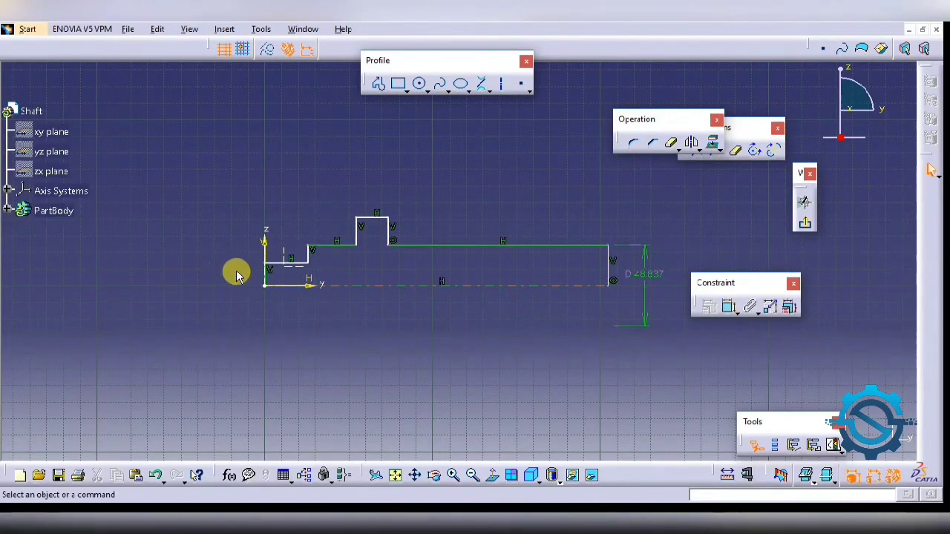
# Step: Add diameter dimensions D 27.496 on the first step and D 32.489 on the collar
pyautogui.click(728, 306)
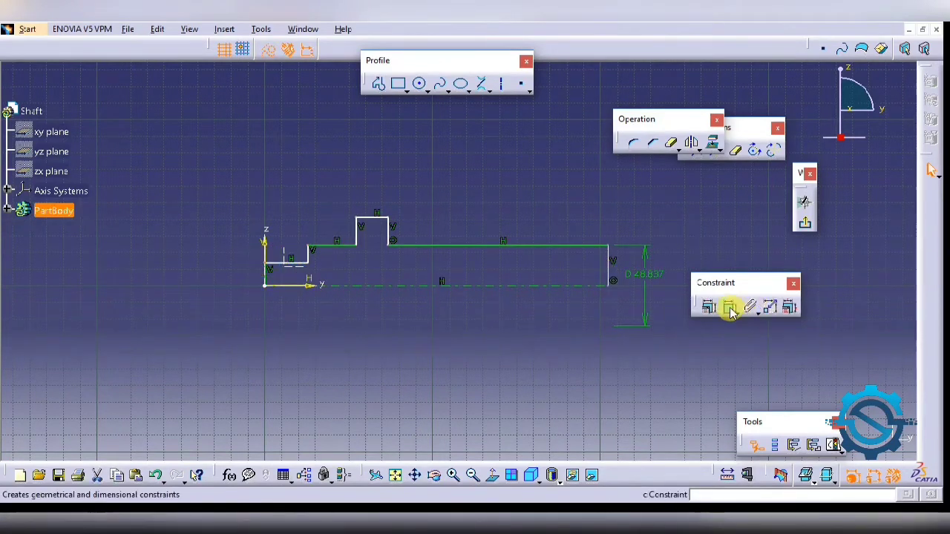
pyautogui.click(378, 286)
pyautogui.rightClick(186, 260)
pyautogui.click(222, 318)
pyautogui.click(211, 273)
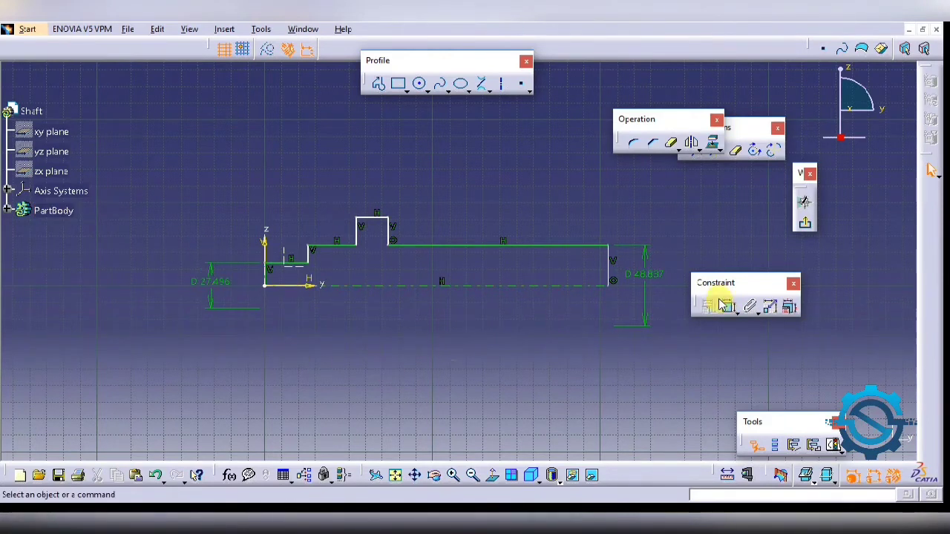
pyautogui.click(734, 308)
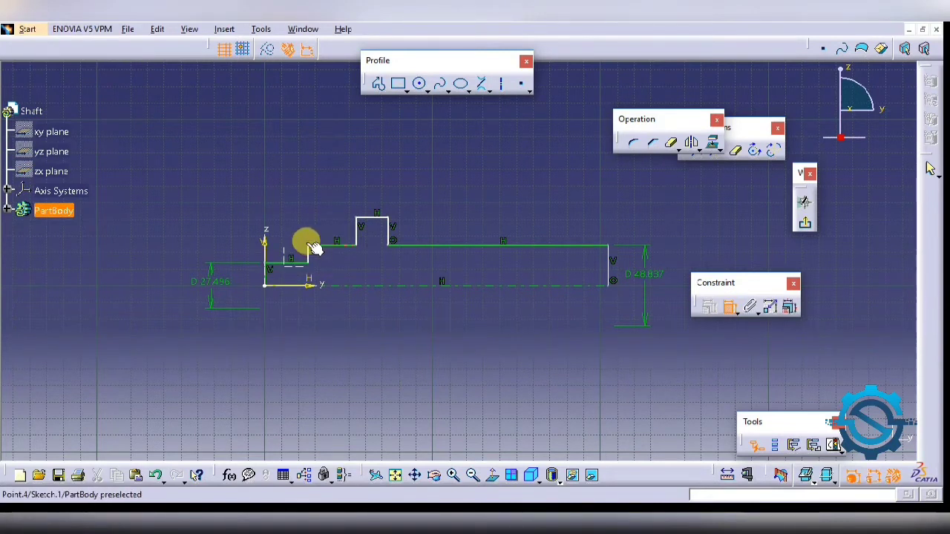
pyautogui.rightClick(154, 267)
pyautogui.click(204, 324)
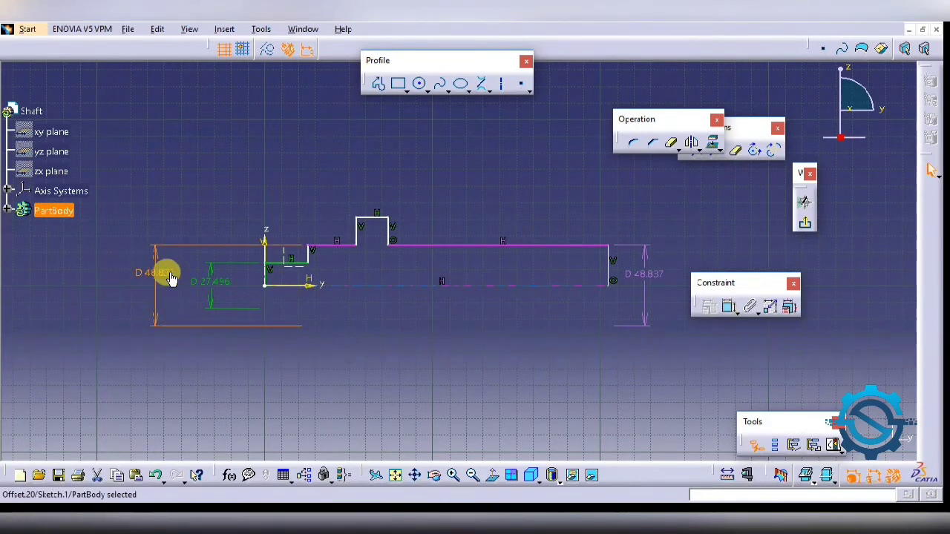
pyautogui.click(169, 269)
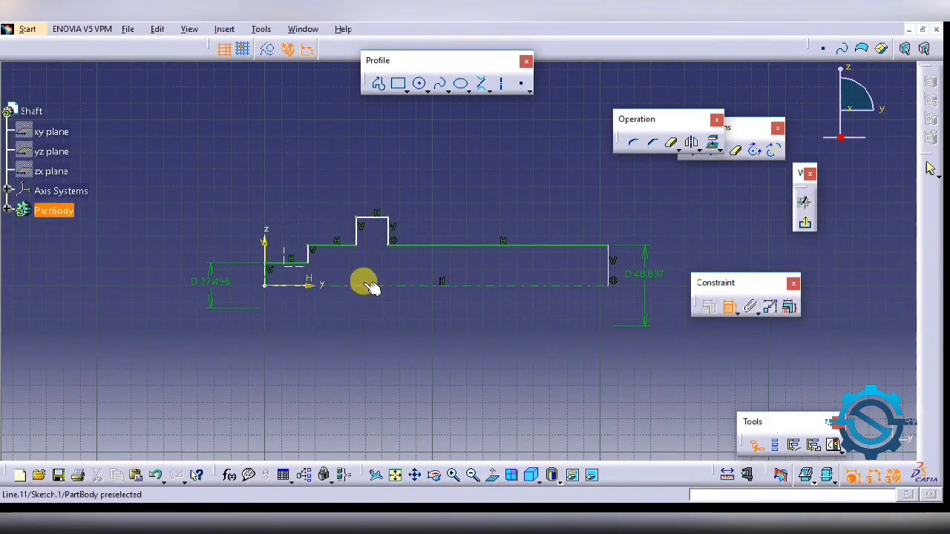
pyautogui.rightClick(121, 265)
pyautogui.click(176, 323)
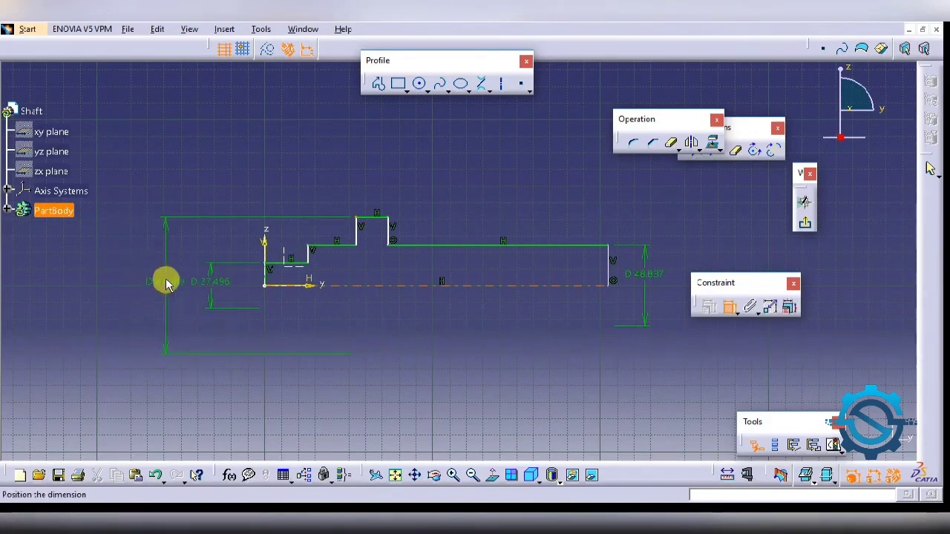
pyautogui.click(161, 285)
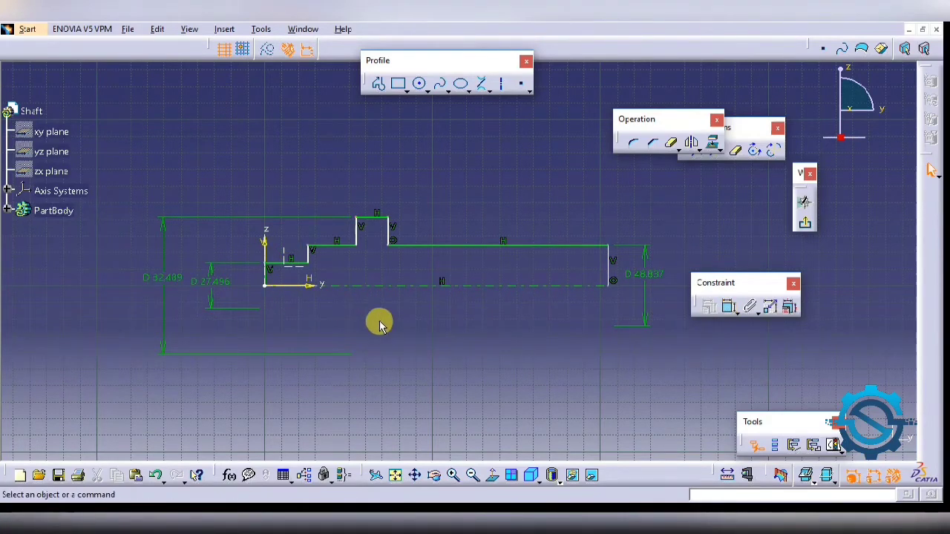
# Step: Dimension the profile's overall length and the 25.482 first-step length below it
pyautogui.click(728, 307)
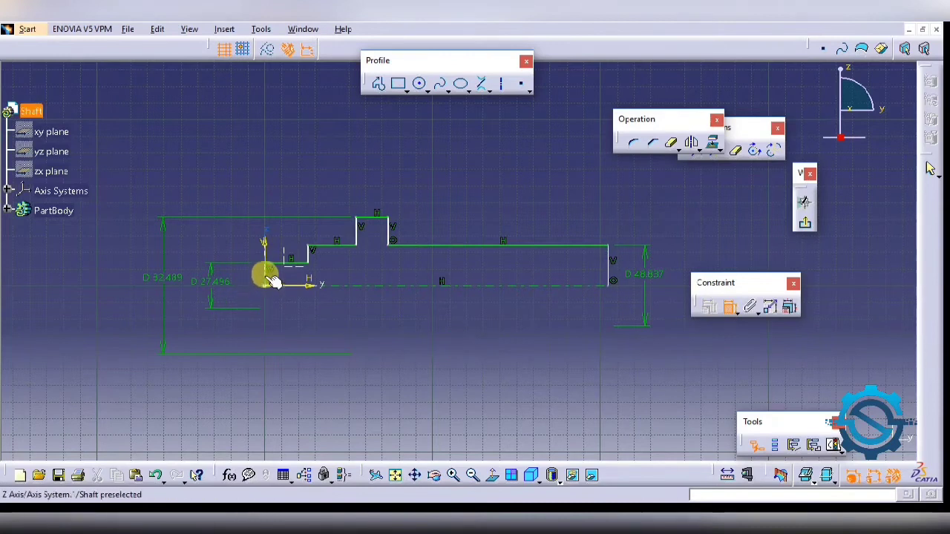
pyautogui.click(265, 273)
pyautogui.click(609, 271)
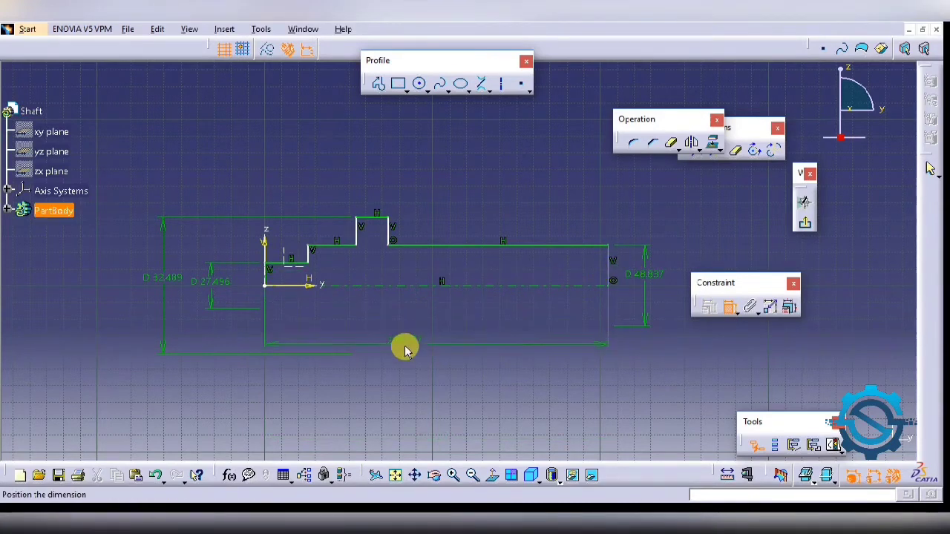
pyautogui.click(401, 380)
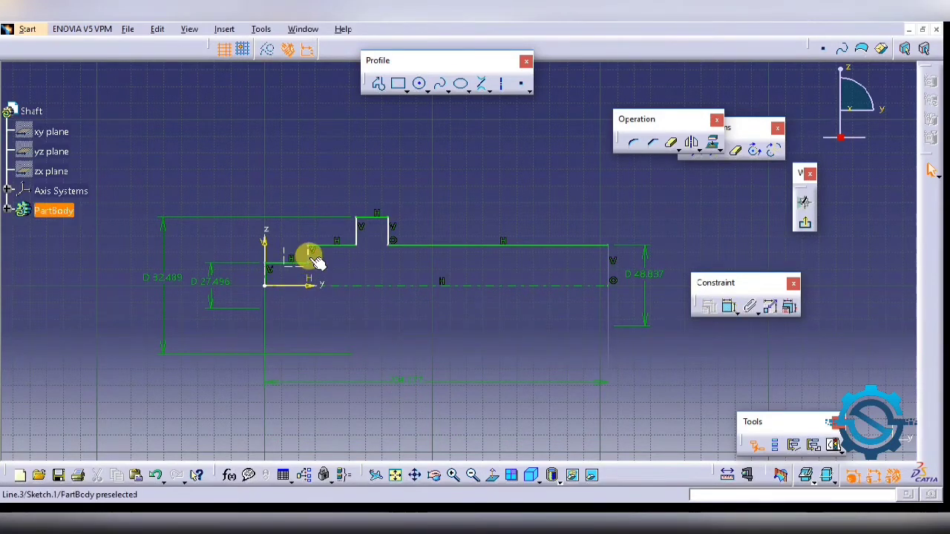
pyautogui.click(273, 282)
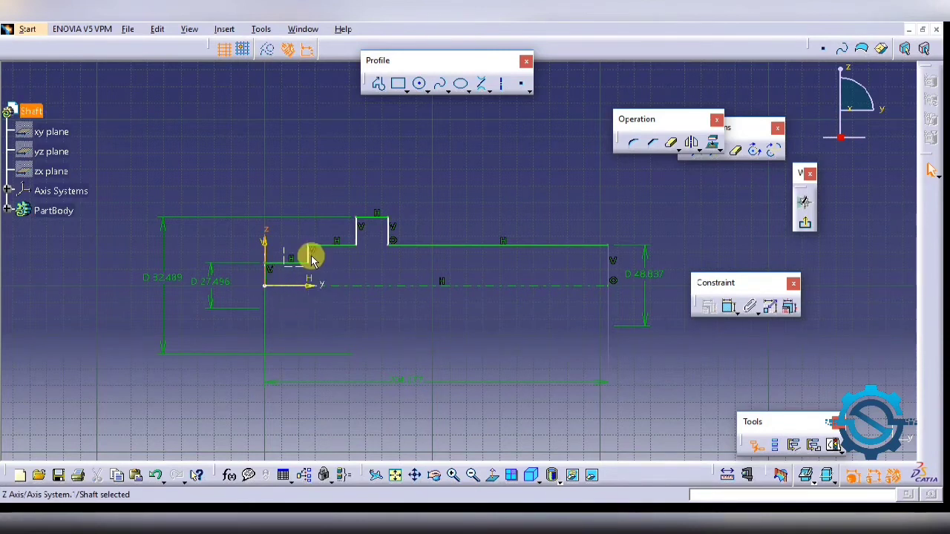
pyautogui.click(727, 307)
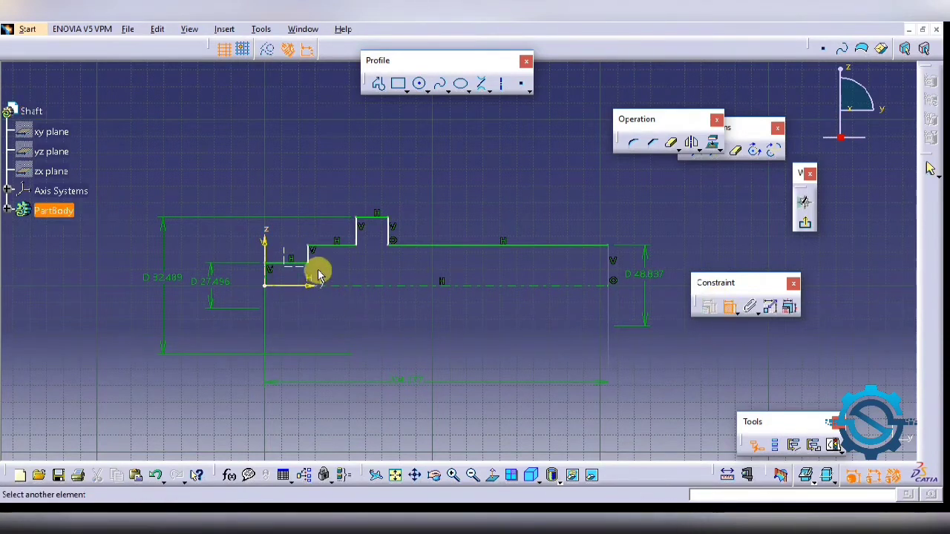
pyautogui.click(306, 252)
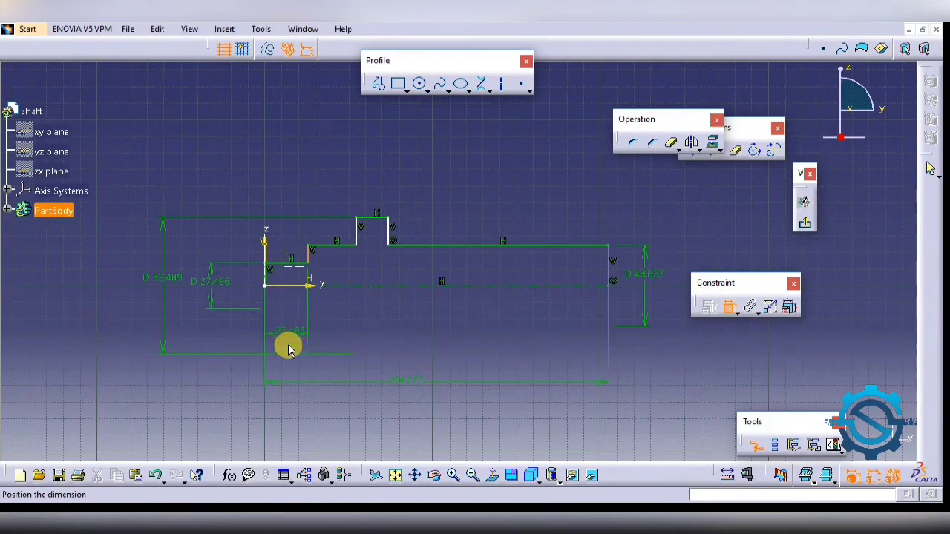
pyautogui.click(288, 336)
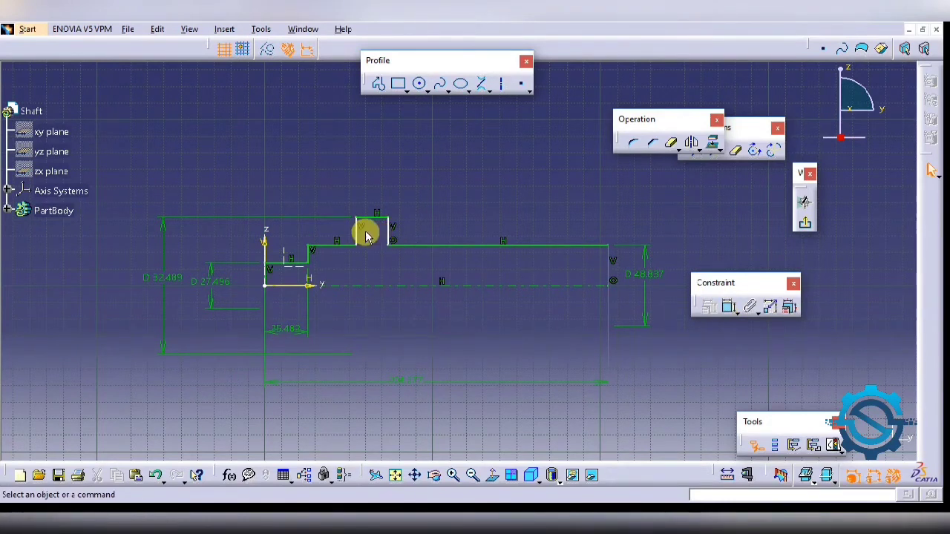
# Step: Add a collar width dimension above the profile, checking it against the shaft drawing
pyautogui.click(730, 307)
pyautogui.click(382, 241)
pyautogui.click(362, 230)
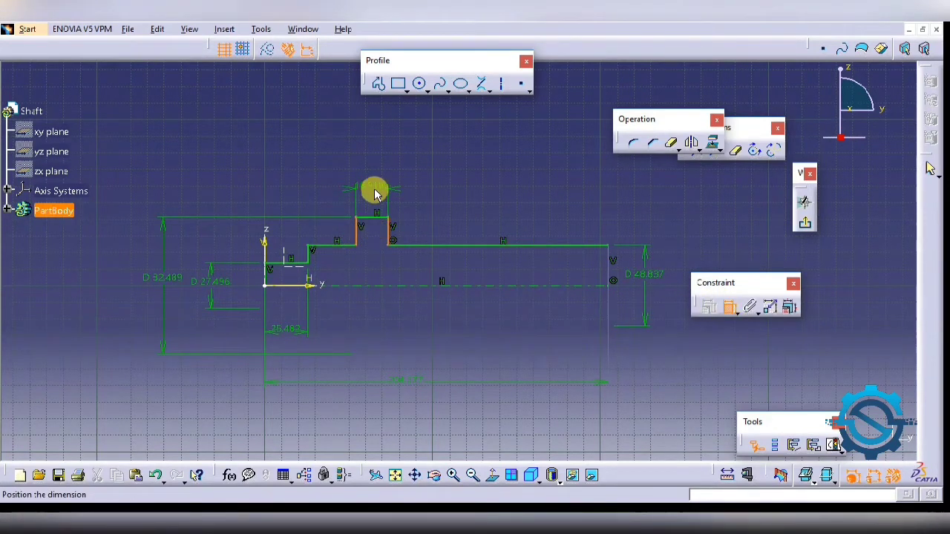
pyautogui.click(433, 197)
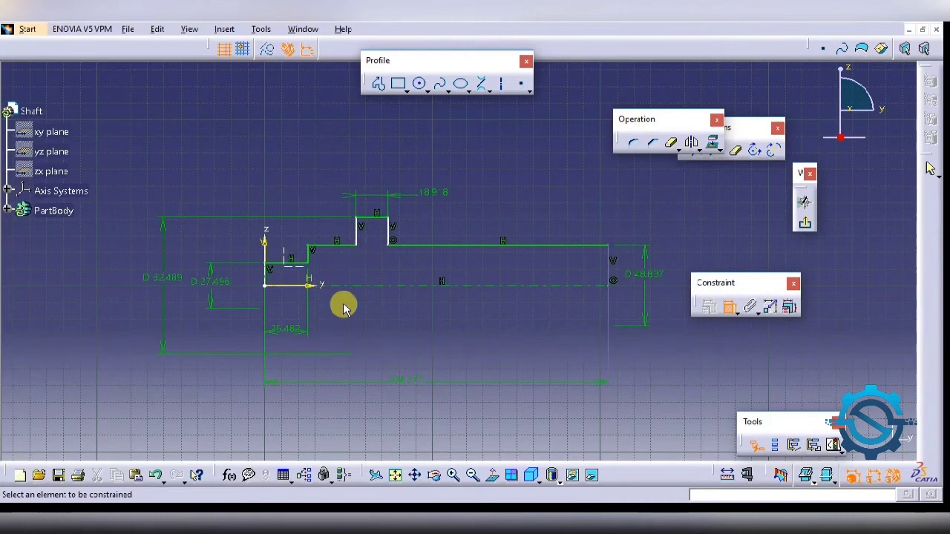
pyautogui.hotkey('alt', 'Tab')
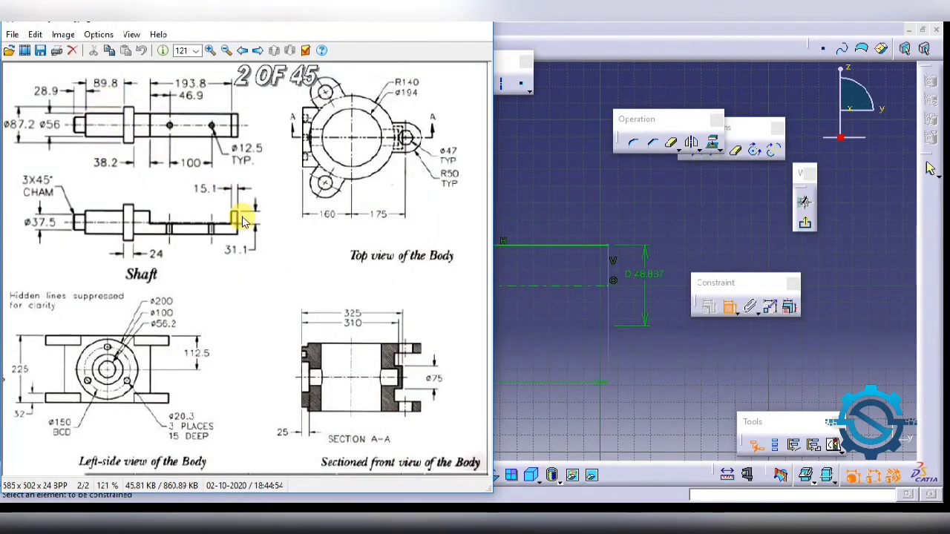
pyautogui.click(702, 324)
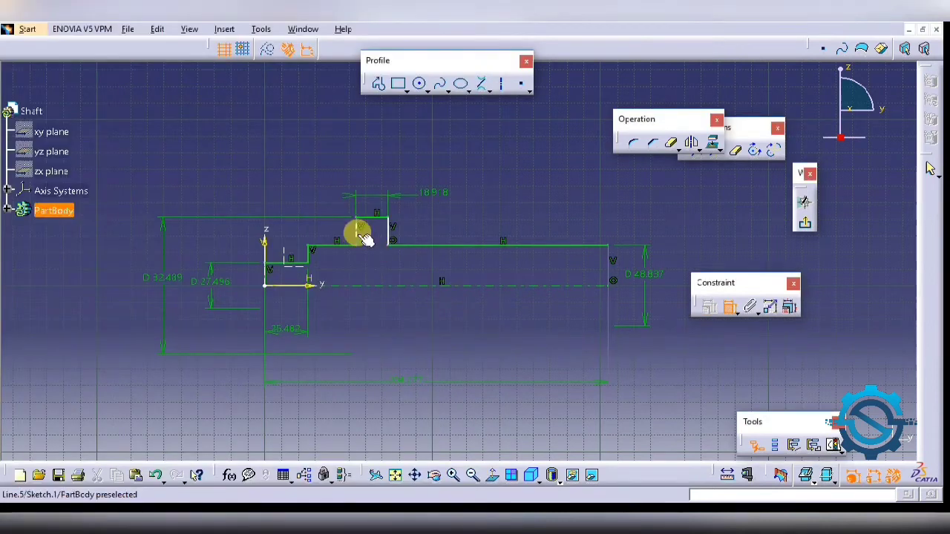
pyautogui.click(463, 512)
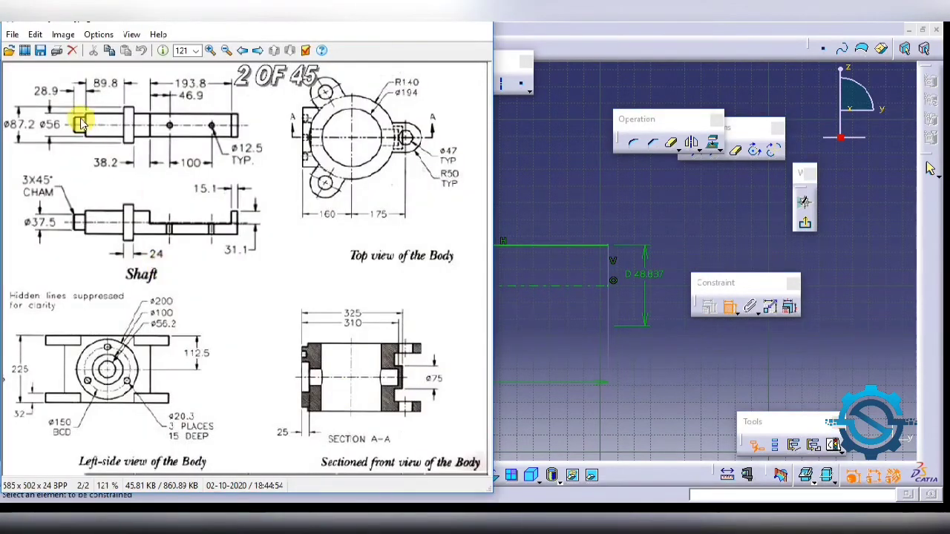
pyautogui.click(549, 295)
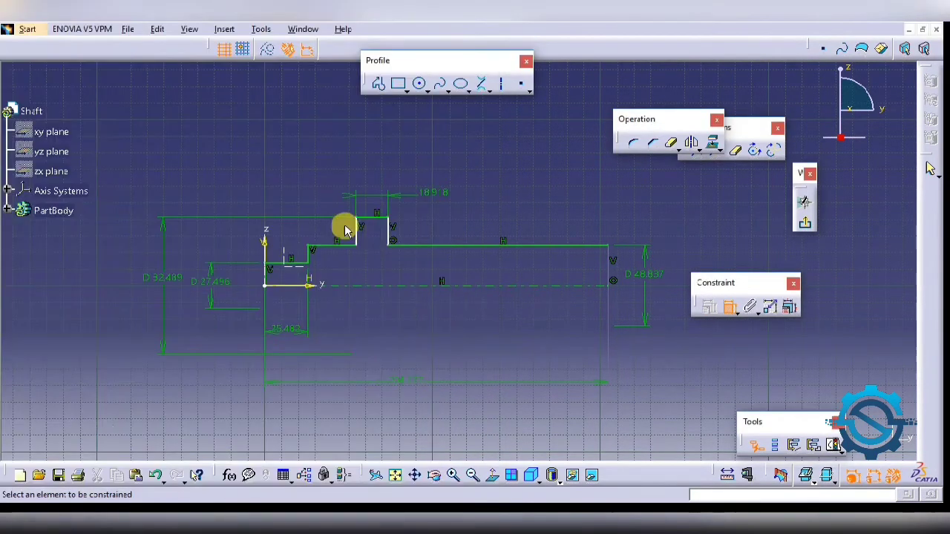
# Step: Dimension the 28.788 step between collar and first step, then recheck the drawing
pyautogui.click(358, 230)
pyautogui.click(307, 255)
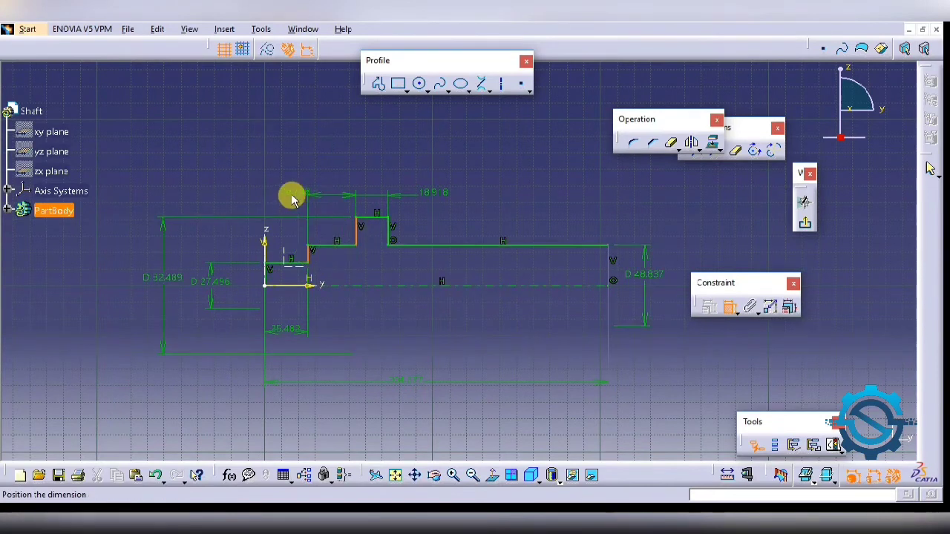
pyautogui.click(271, 193)
pyautogui.press('Escape')
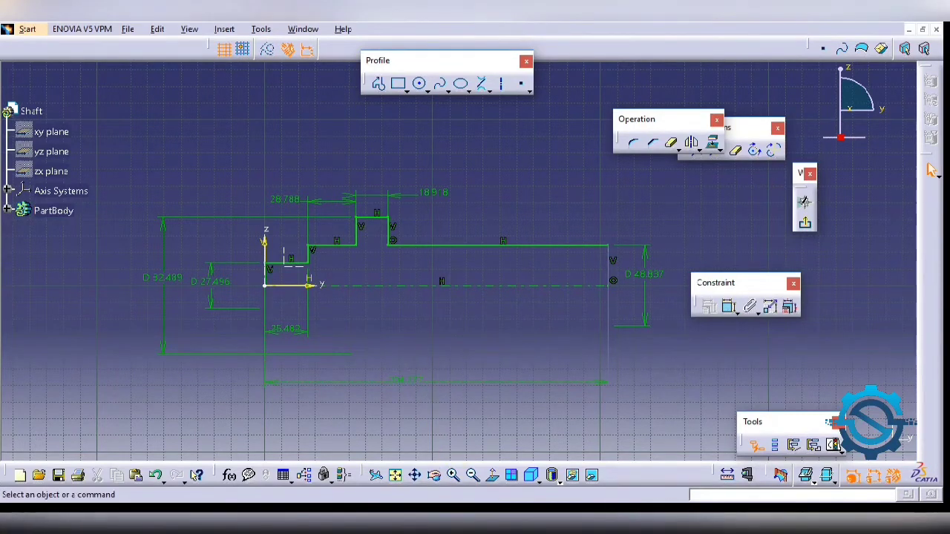
pyautogui.hotkey('alt', 'Tab')
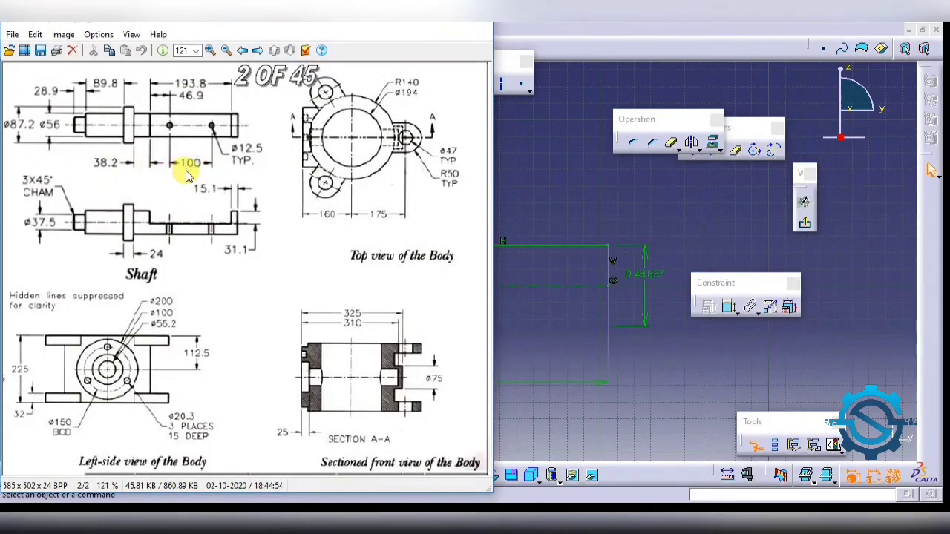
pyautogui.hotkey('alt', 'Tab')
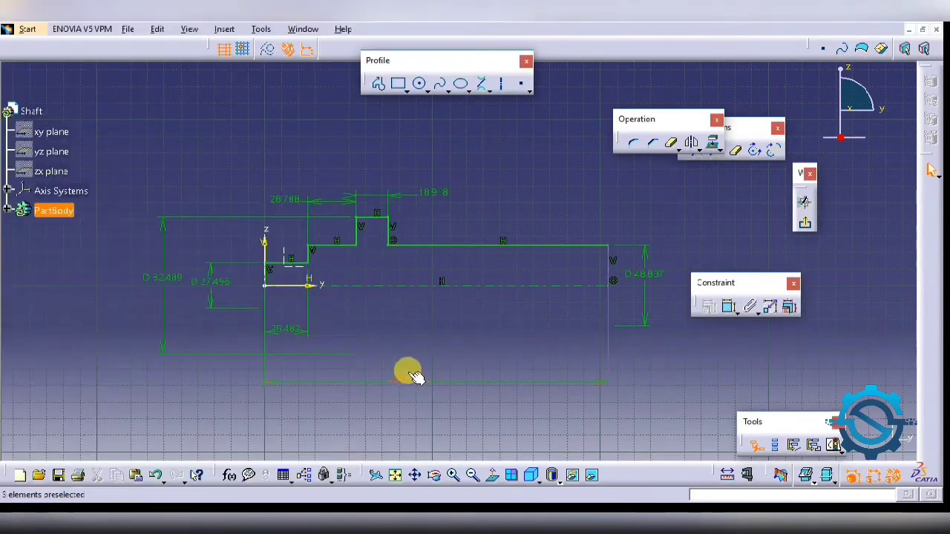
# Step: Dimension the long section between collar and end face and set it to 137 mm
pyautogui.click(726, 307)
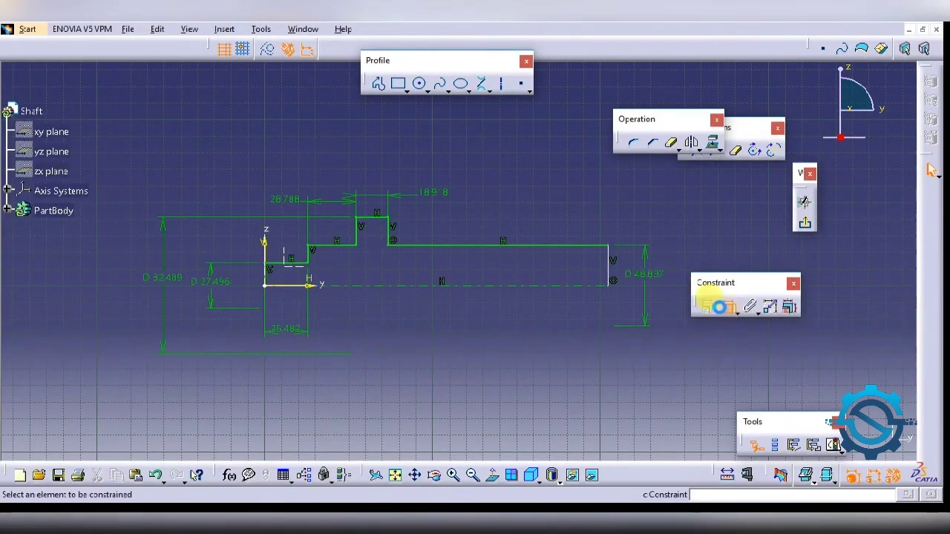
pyautogui.click(608, 259)
pyautogui.click(393, 233)
pyautogui.click(494, 355)
pyautogui.doubleClick(486, 353)
pyautogui.write('137')
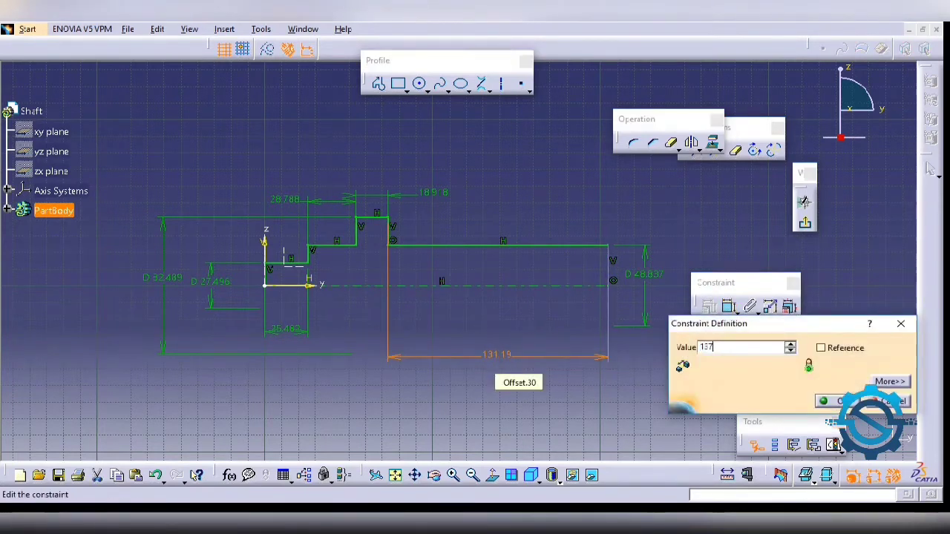
pyautogui.press('Return')
pyautogui.click(491, 396)
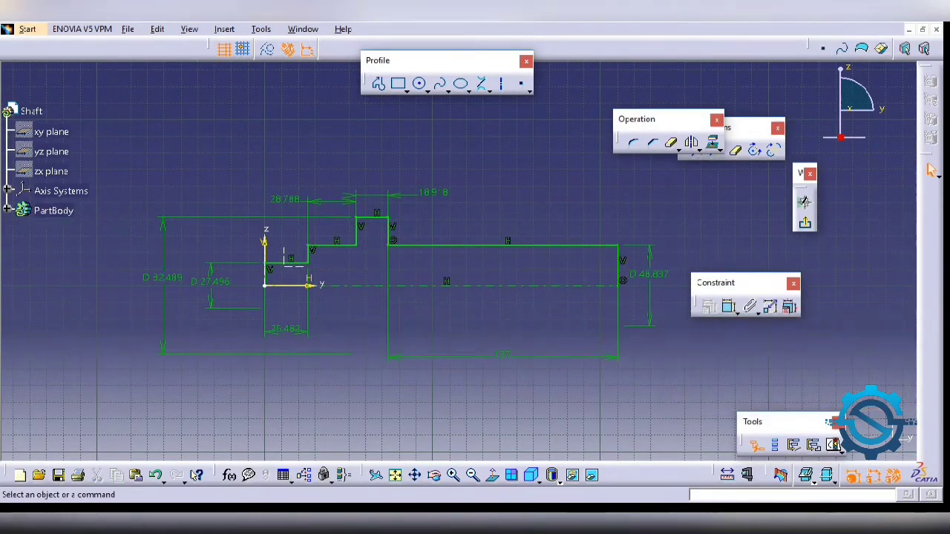
# Step: Change the D 27.496 diameter to 37.5 and the D 32.489 diameter to 56
pyautogui.hotkey('alt', 'Tab')
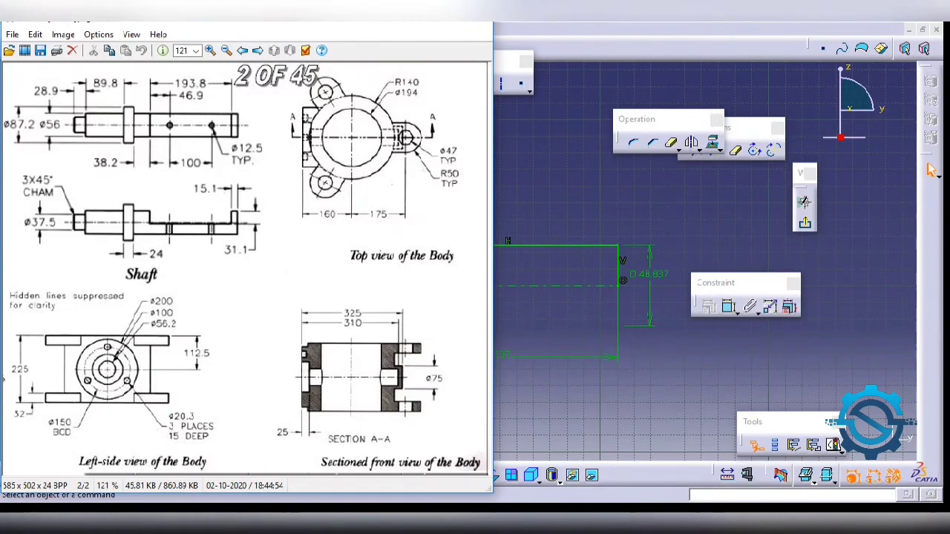
pyautogui.hotkey('alt', 'Tab')
pyautogui.doubleClick(203, 271)
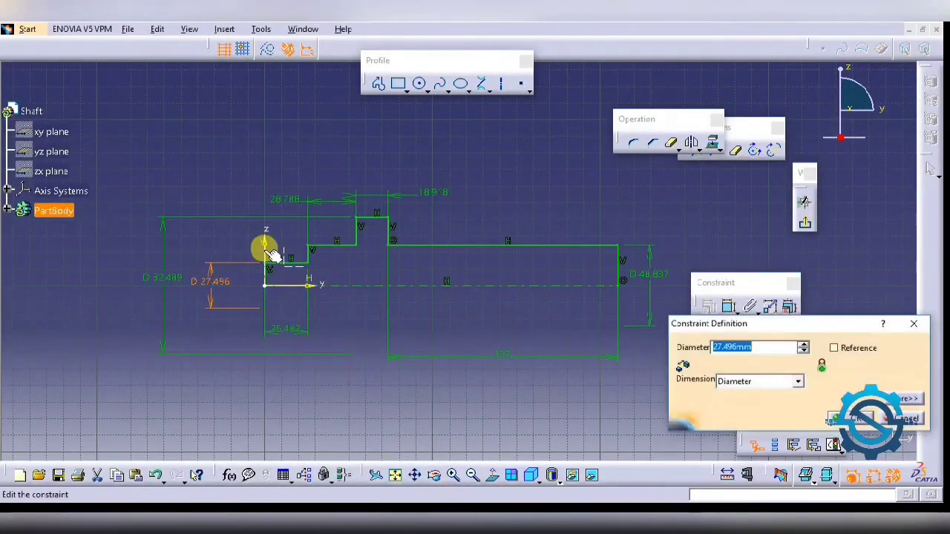
pyautogui.press('Return')
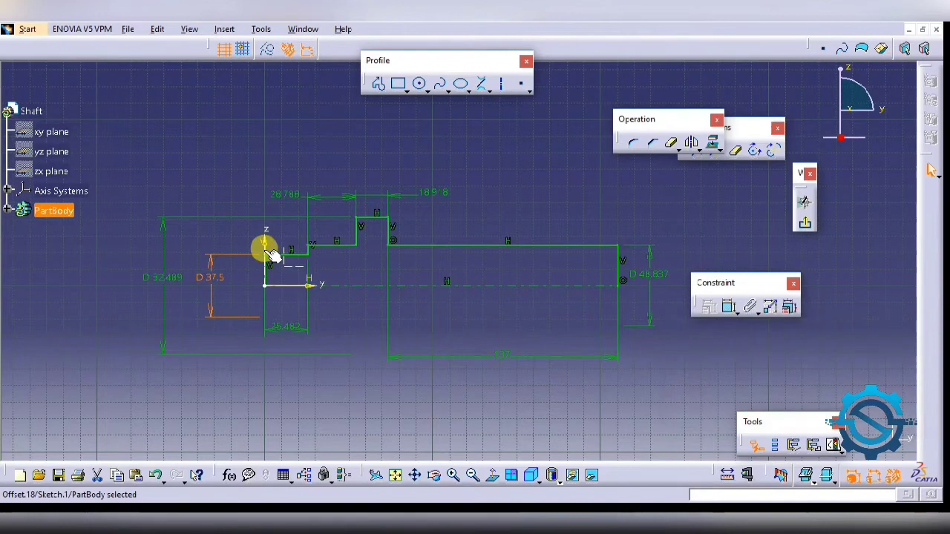
pyautogui.hotkey('alt', 'Tab')
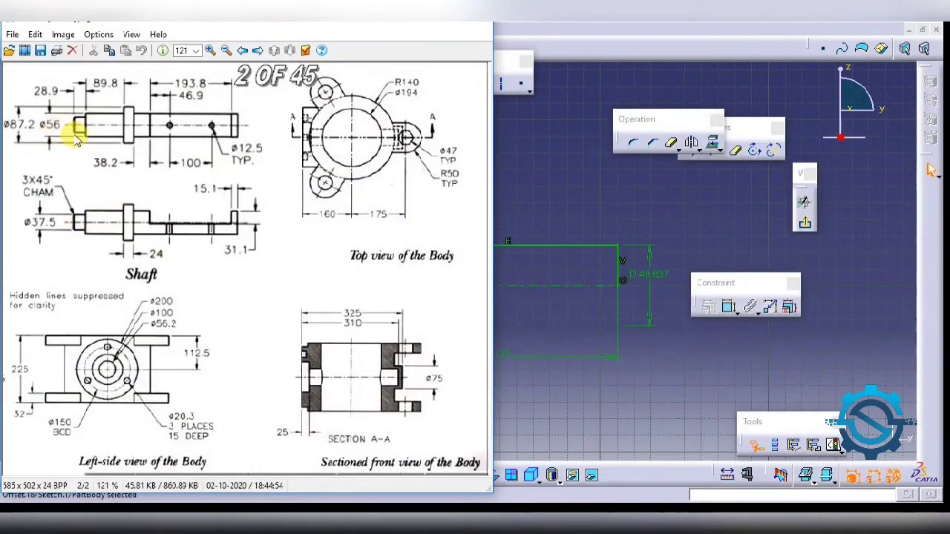
pyautogui.click(521, 302)
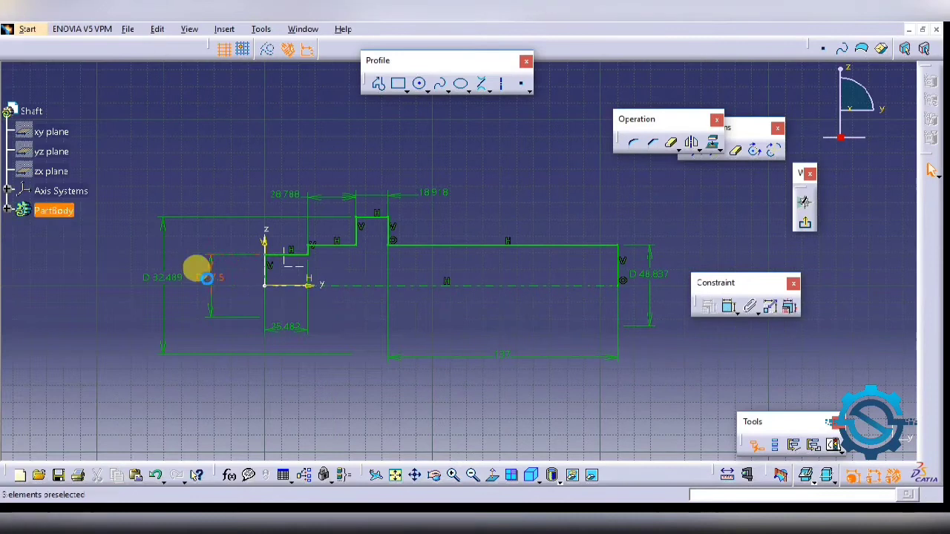
pyautogui.doubleClick(159, 278)
pyautogui.write('56')
pyautogui.press('Return')
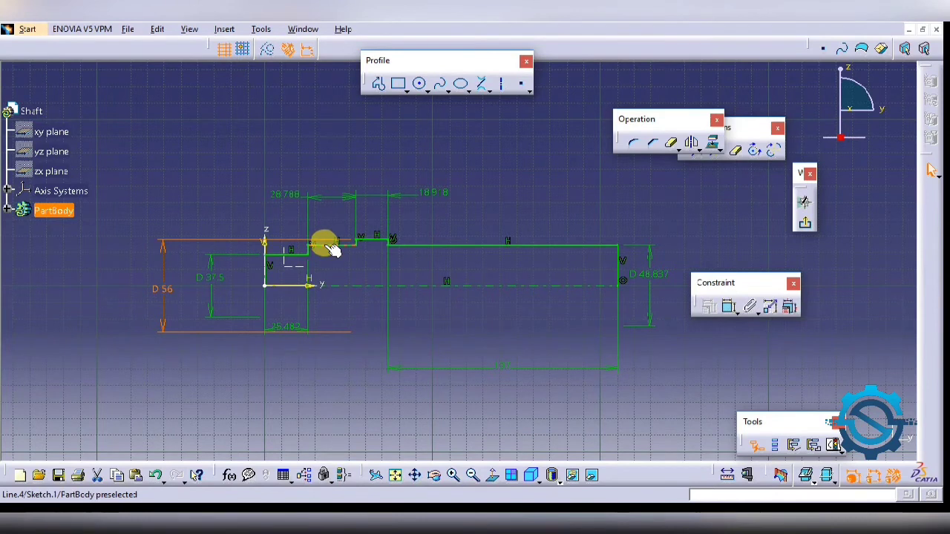
# Step: Try setting the D 48.837 diameter to 55, dismissing the resulting syntax error
pyautogui.doubleClick(643, 276)
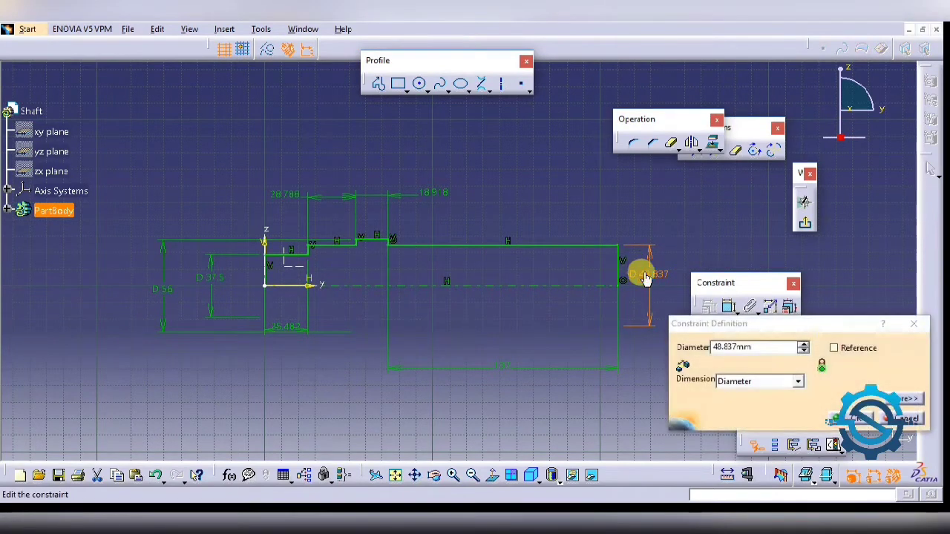
pyautogui.write('55')
pyautogui.press('Return')
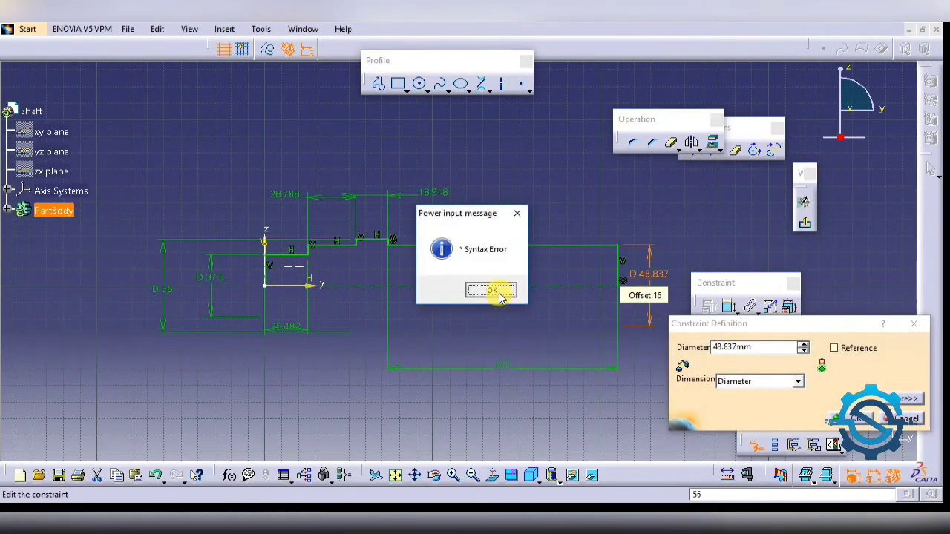
pyautogui.click(492, 291)
pyautogui.click(175, 326)
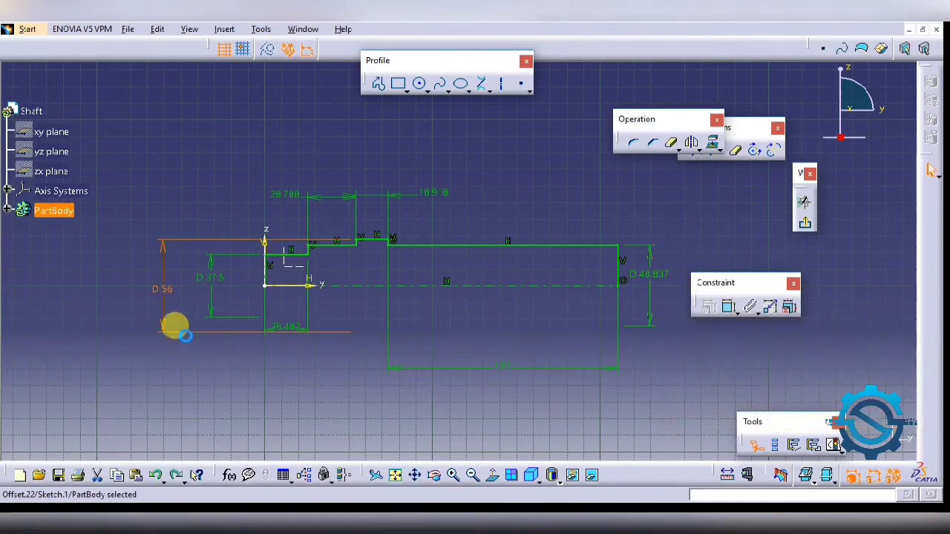
# Step: Set the D 48.837 diameter to 56 and the large left diameter to 87.2
pyautogui.doubleClick(656, 274)
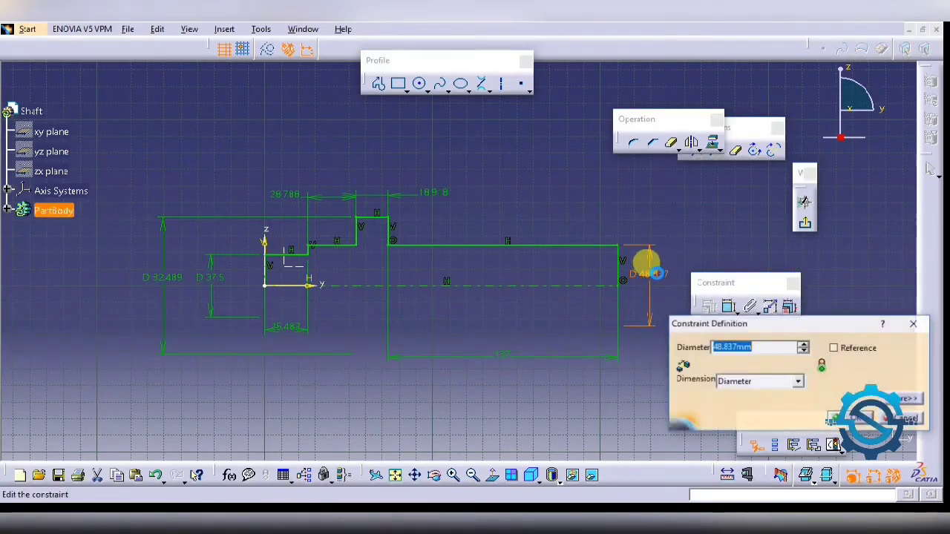
pyautogui.write('56')
pyautogui.press('Return')
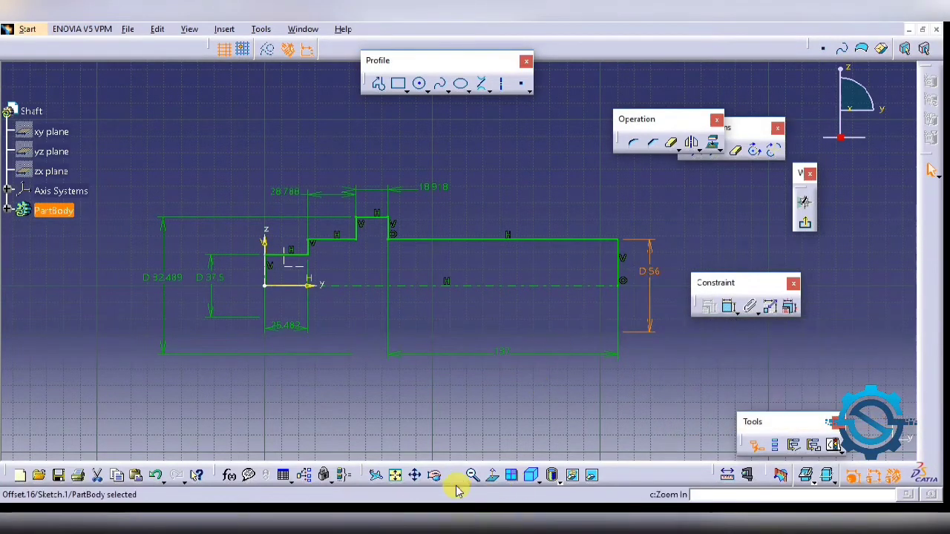
pyautogui.hotkey('alt', 'Tab')
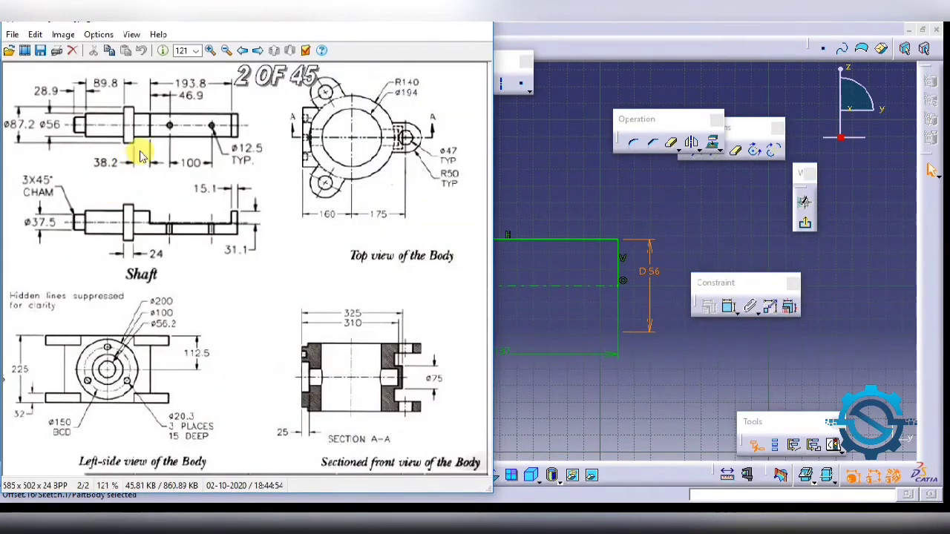
pyautogui.click(568, 186)
pyautogui.doubleClick(169, 279)
pyautogui.write('87.2')
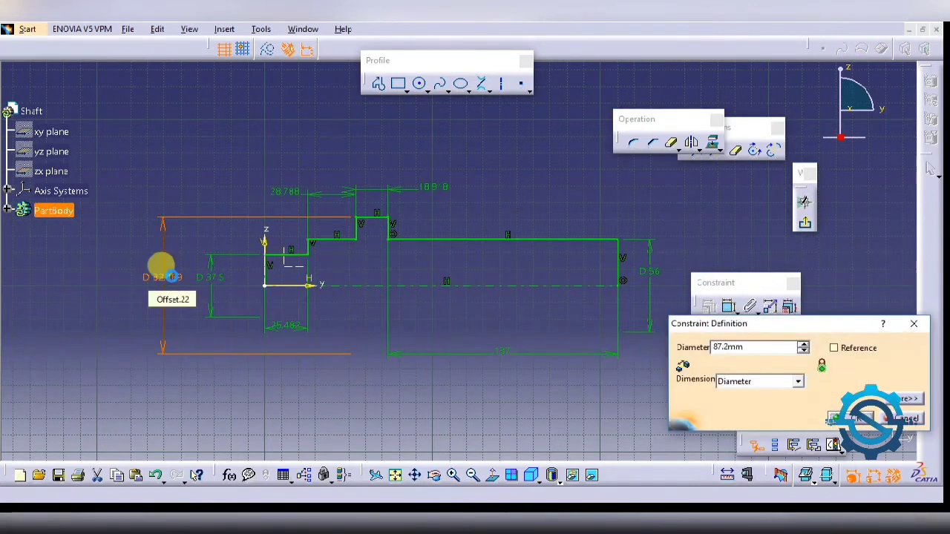
pyautogui.press('Return')
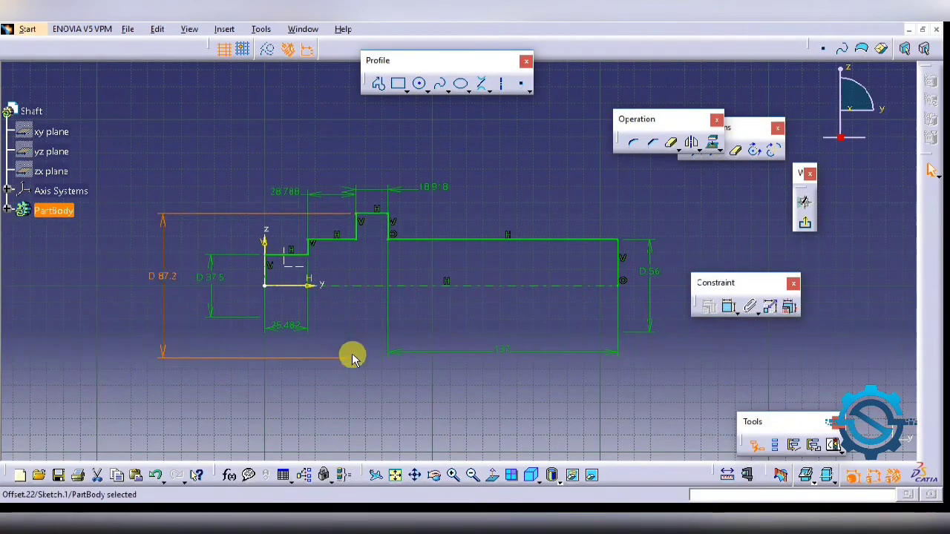
pyautogui.hotkey('alt', 'Tab')
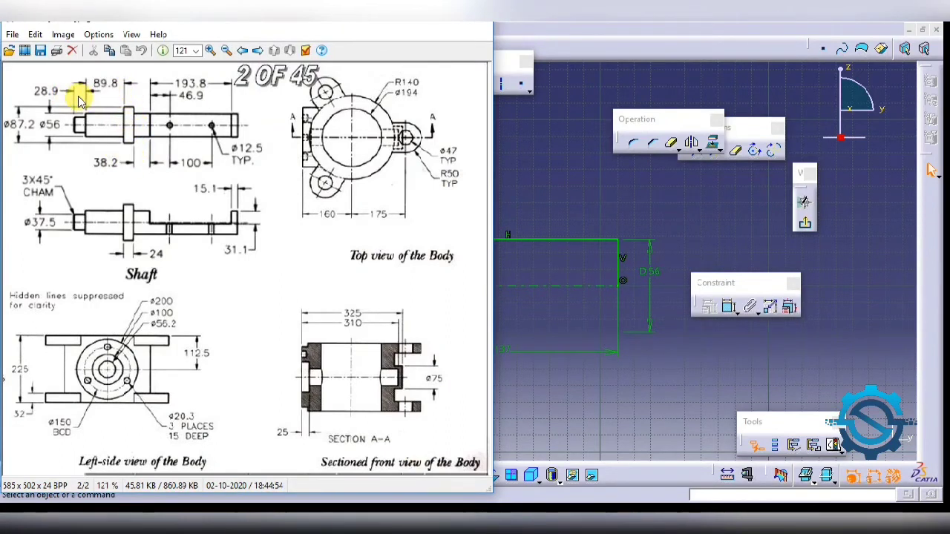
pyautogui.click(553, 165)
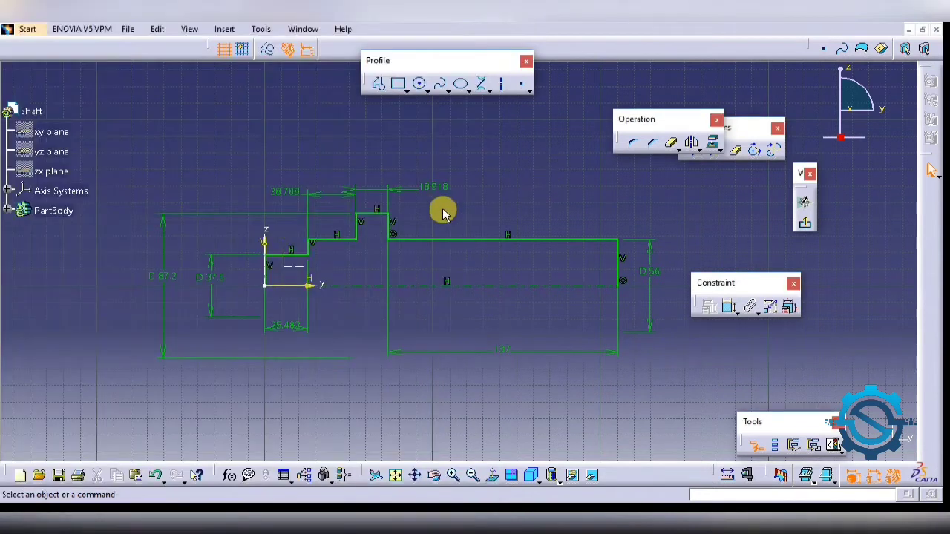
# Step: Change the 25.482 step length to 28.9 and the 28.788 step length to 89.8
pyautogui.doubleClick(289, 325)
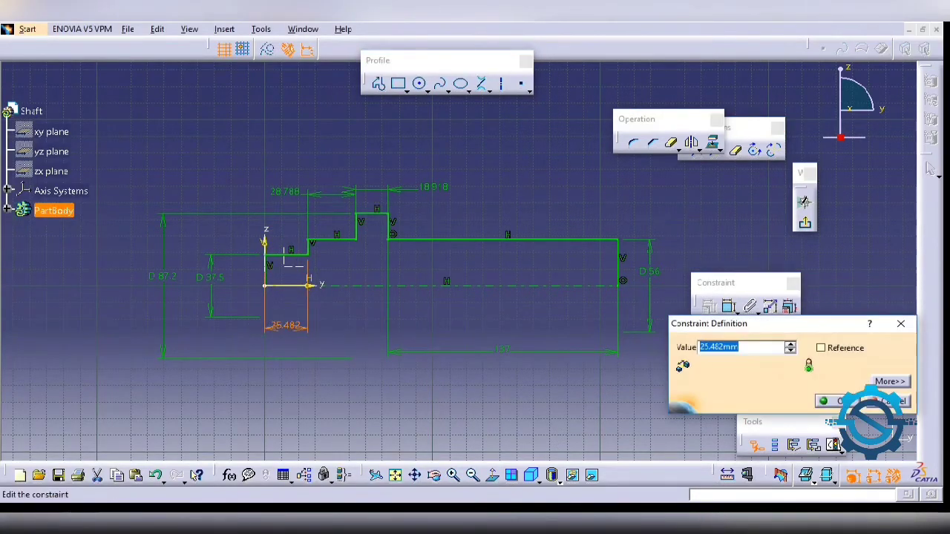
pyautogui.press('Return')
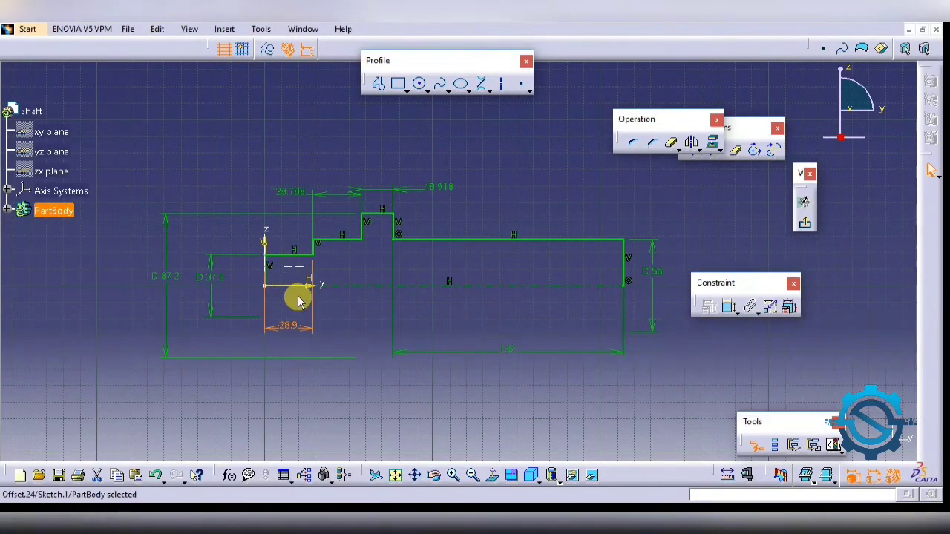
pyautogui.click(423, 399)
pyautogui.hotkey('alt', 'Tab')
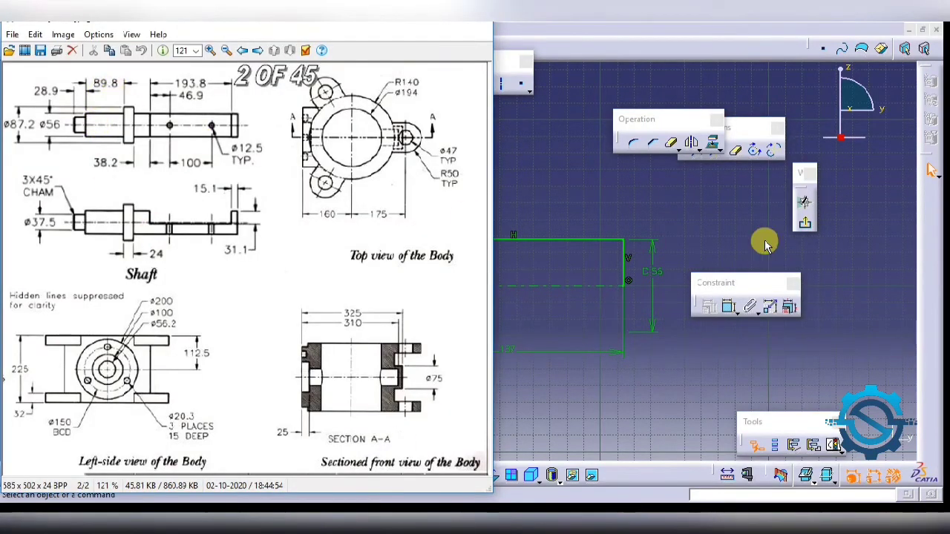
pyautogui.click(672, 178)
pyautogui.doubleClick(296, 190)
pyautogui.write('89.8')
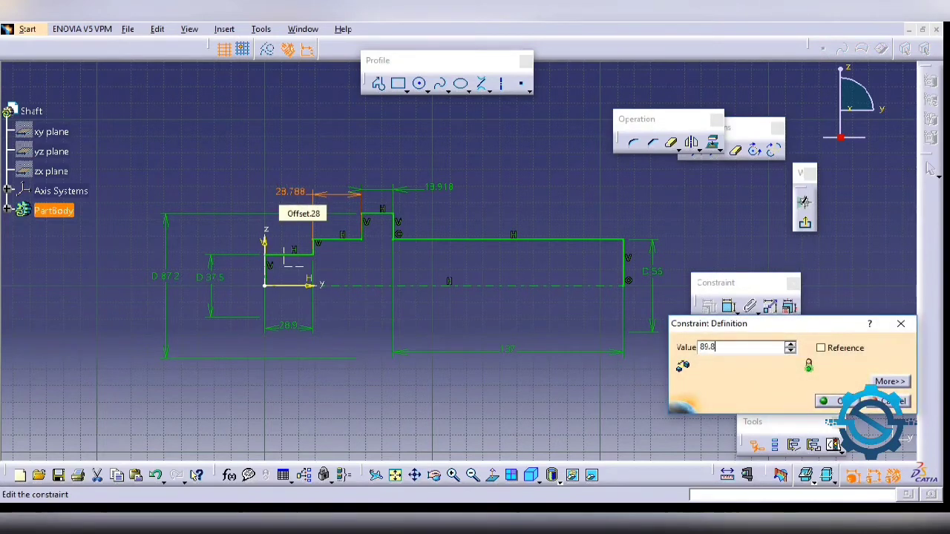
pyautogui.press('Return')
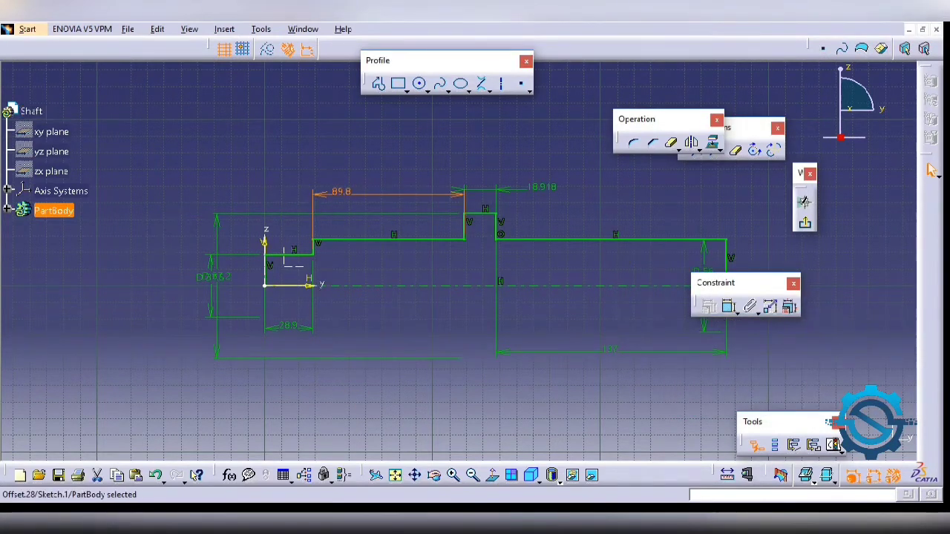
pyautogui.hotkey('alt', 'Tab')
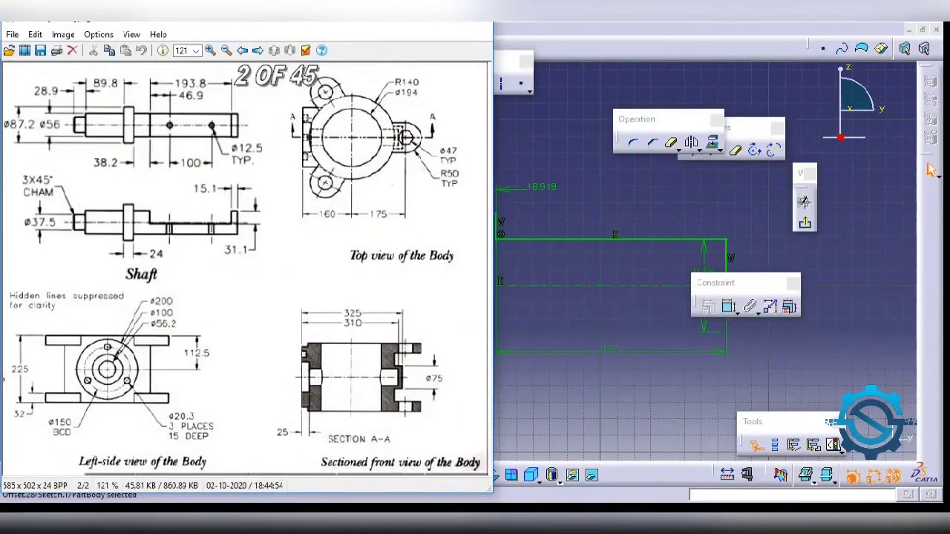
pyautogui.hotkey('alt', 'Tab')
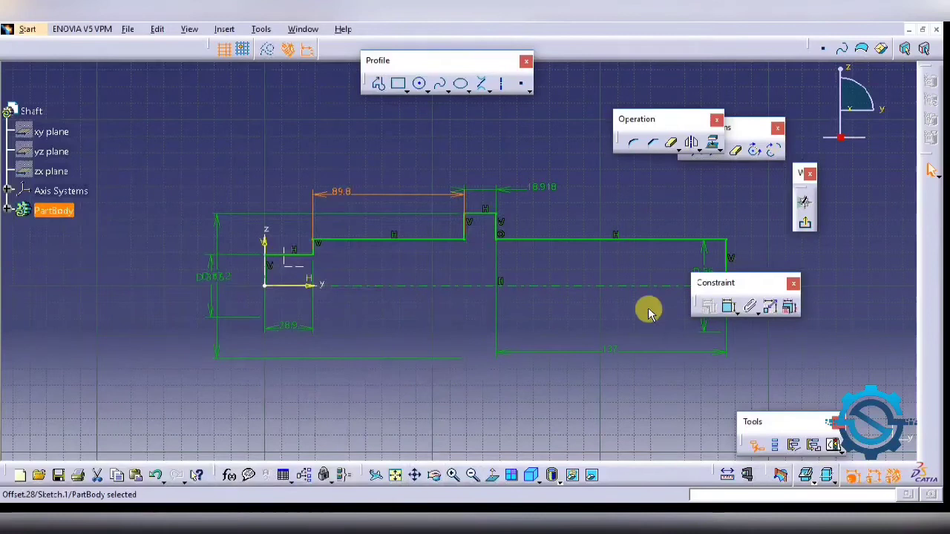
# Step: Lengthen the 137 dimension to 237 and exit the sketch
pyautogui.moveTo(647, 307); pyautogui.dragTo(505, 314, button='middle')
pyautogui.hotkey('alt', 'Tab')
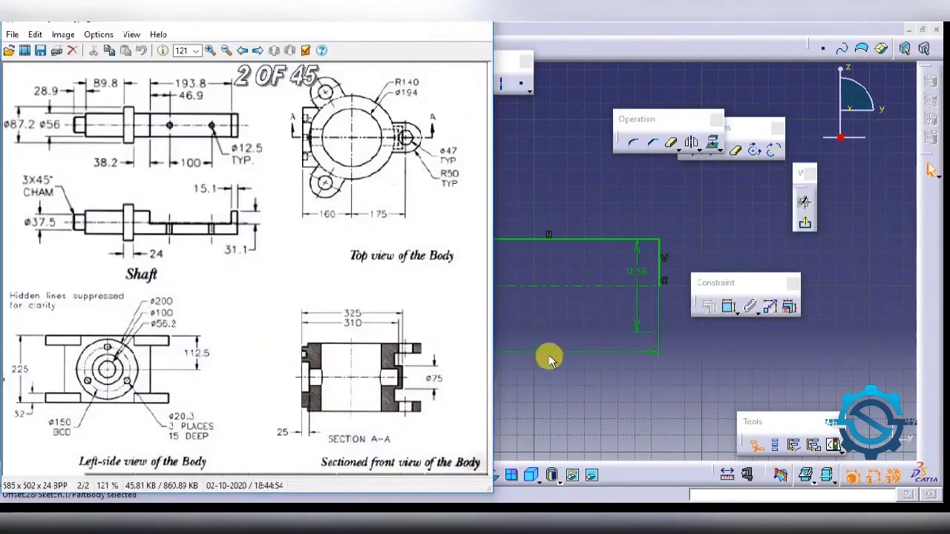
pyautogui.hotkey('alt', 'Tab')
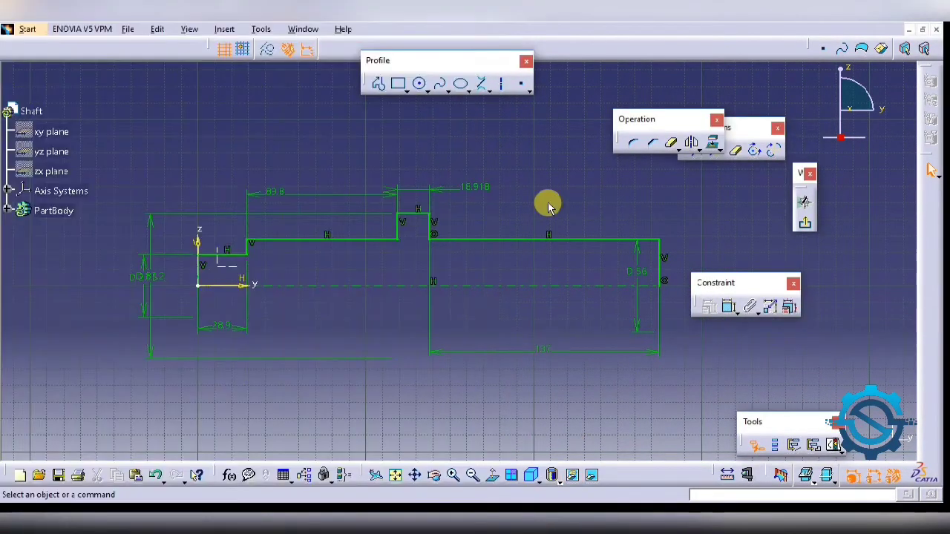
pyautogui.click(503, 239)
pyautogui.doubleClick(542, 349)
pyautogui.write('237')
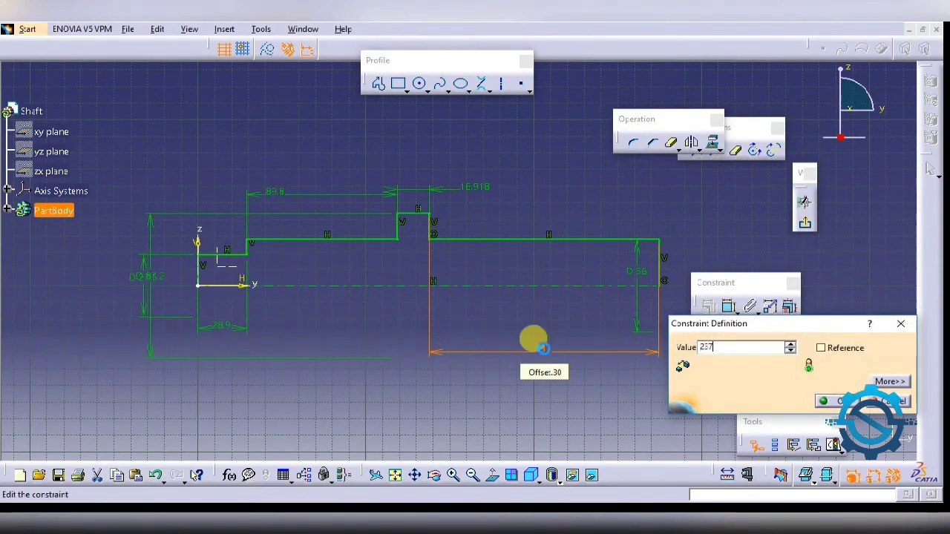
pyautogui.press('Return')
pyautogui.moveTo(541, 195)
pyautogui.mouseDown(button='middle')
pyautogui.moveTo(515, 318)
pyautogui.moveTo(422, 365)
pyautogui.mouseUp(button='middle')
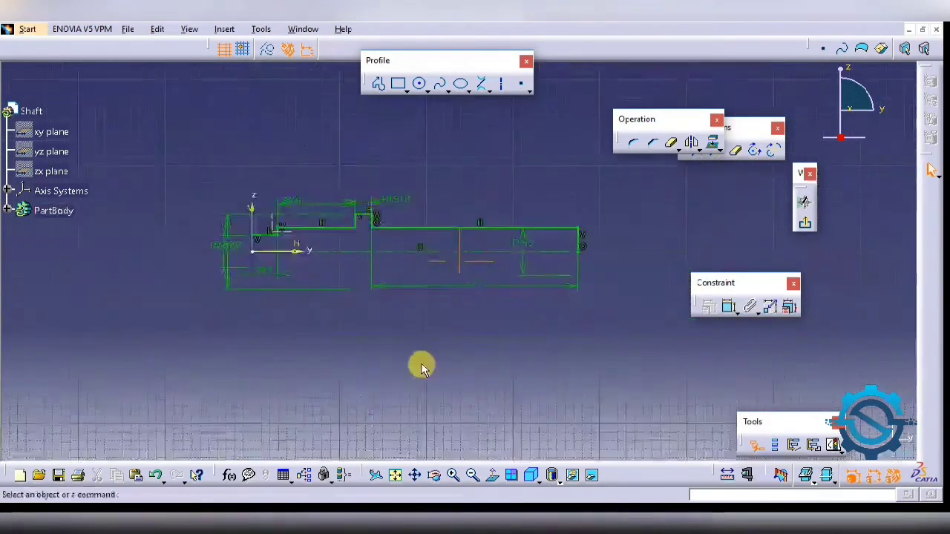
pyautogui.click(804, 221)
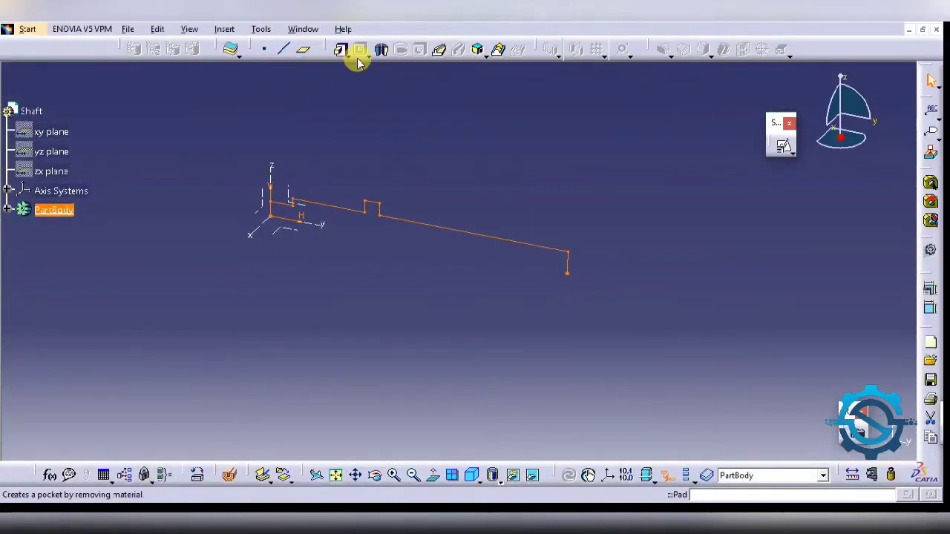
# Step: Revolve the profile into a solid shaft and open a positioned sketch on the YZ plane
pyautogui.click(380, 51)
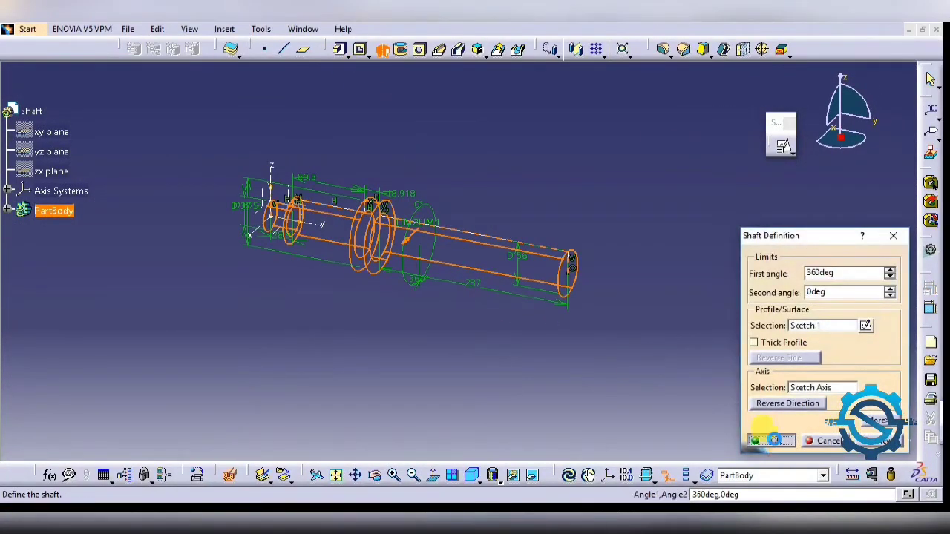
pyautogui.click(772, 438)
pyautogui.moveTo(528, 351)
pyautogui.mouseDown(button='middle')
pyautogui.moveTo(386, 318)
pyautogui.moveTo(589, 284)
pyautogui.moveTo(463, 297)
pyautogui.moveTo(690, 272)
pyautogui.mouseUp(button='middle')
pyautogui.click(783, 149)
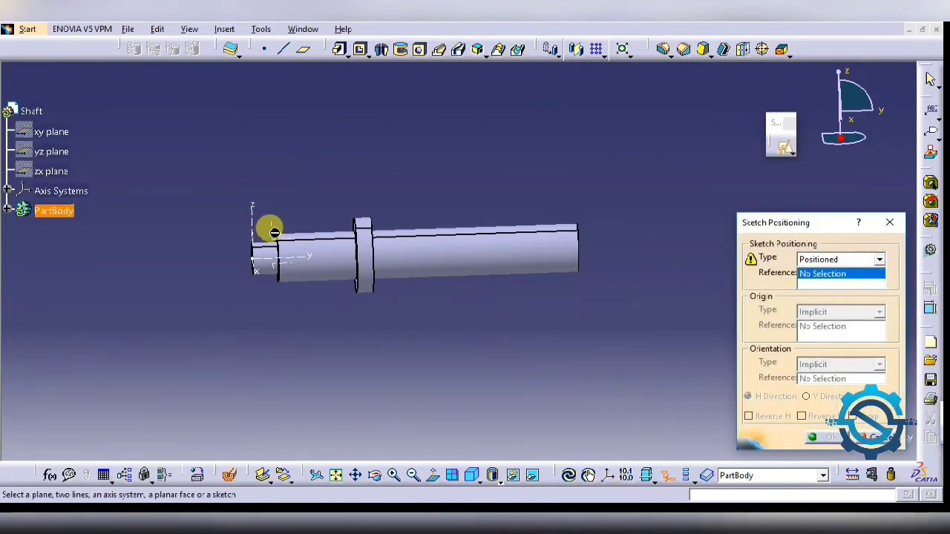
pyautogui.click(264, 227)
pyautogui.click(829, 437)
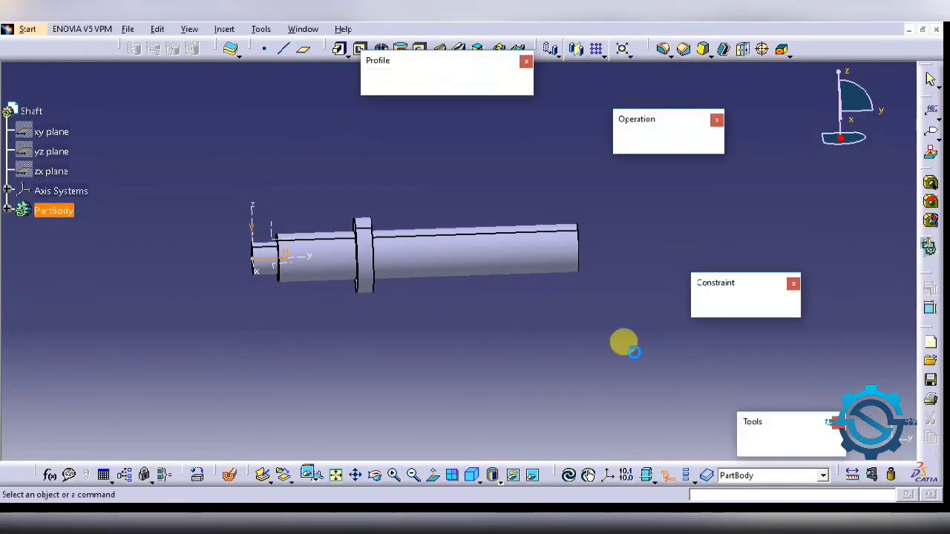
pyautogui.moveTo(600, 371)
pyautogui.mouseDown(button='middle')
pyautogui.moveTo(568, 291)
pyautogui.moveTo(558, 344)
pyautogui.mouseUp(button='middle')
# Step: Draw a rectangle across the top of the shaft's long section
pyautogui.click(401, 84)
pyautogui.click(367, 170)
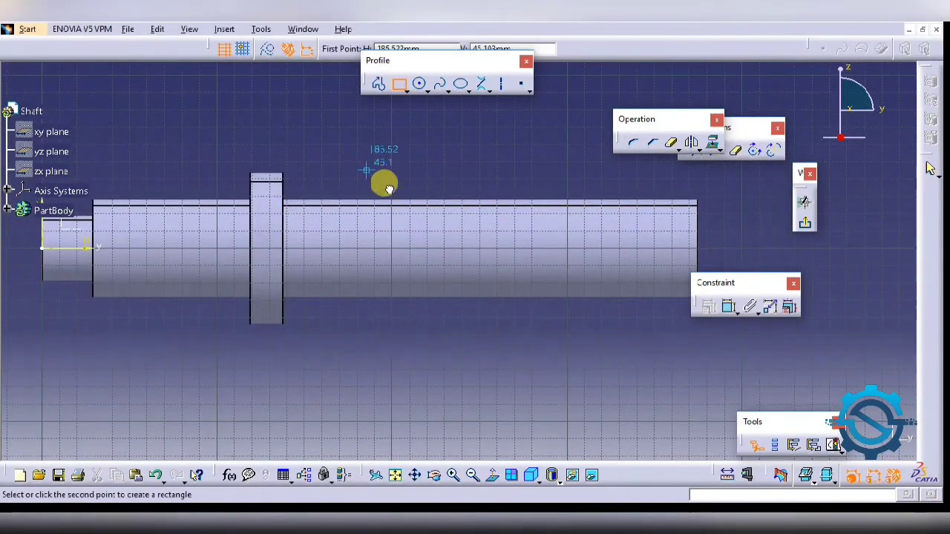
pyautogui.click(646, 231)
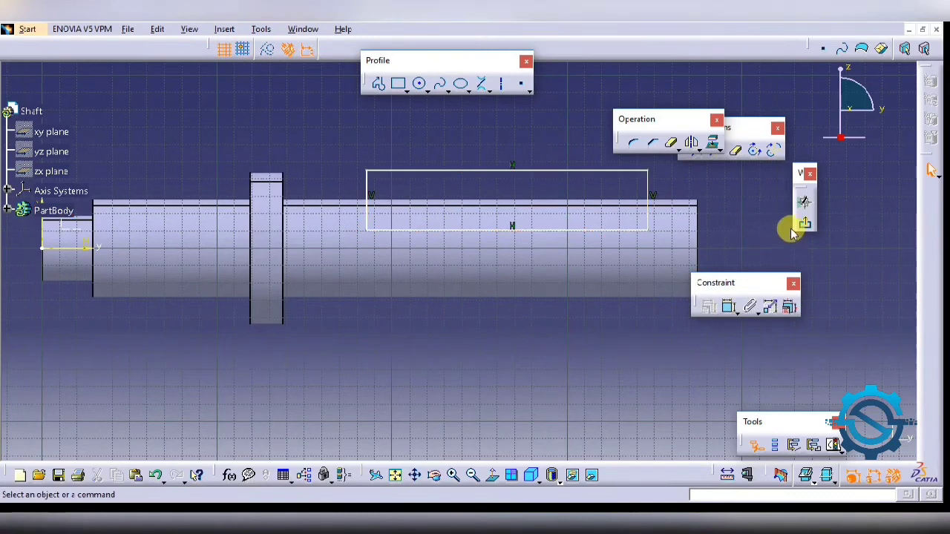
pyautogui.click(728, 305)
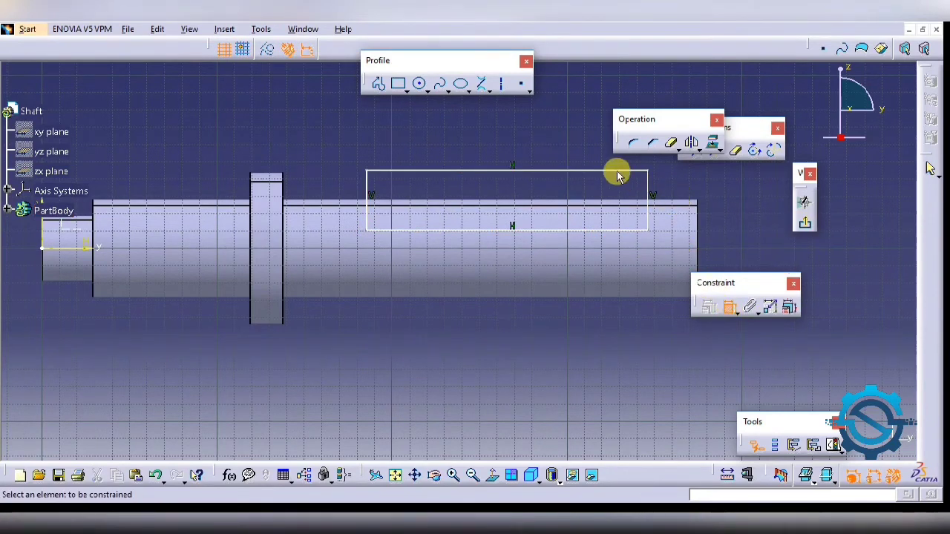
# Step: Project the shaft's silhouette edges into the pocket sketch
pyautogui.click(614, 231)
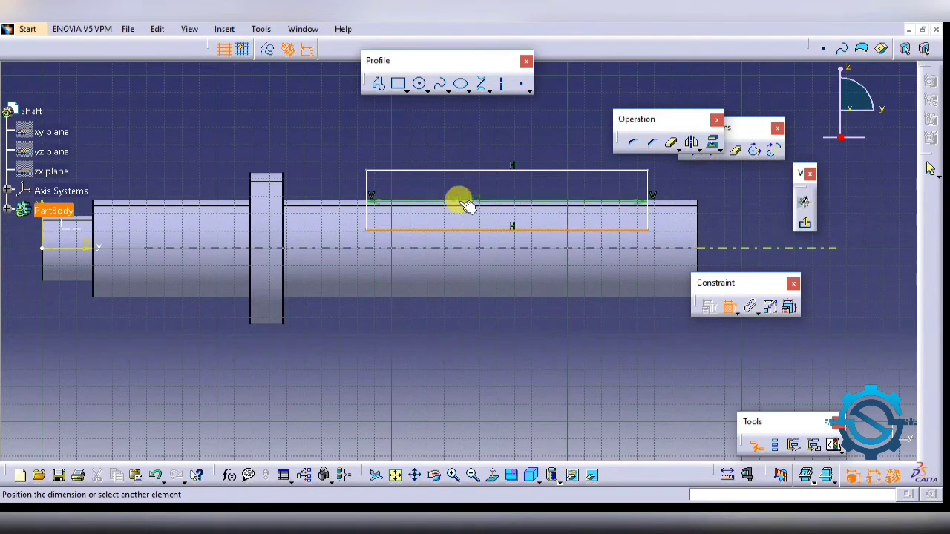
pyautogui.click(460, 515)
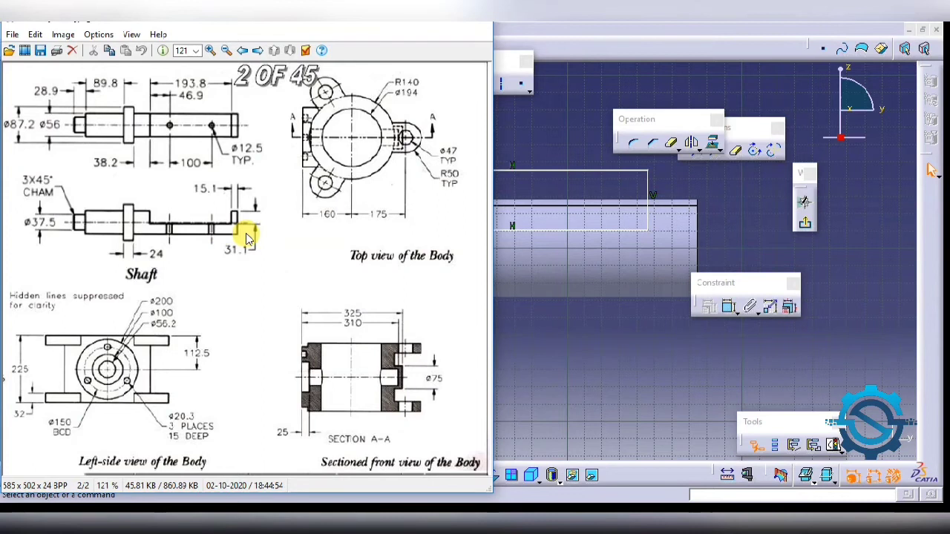
pyautogui.click(563, 351)
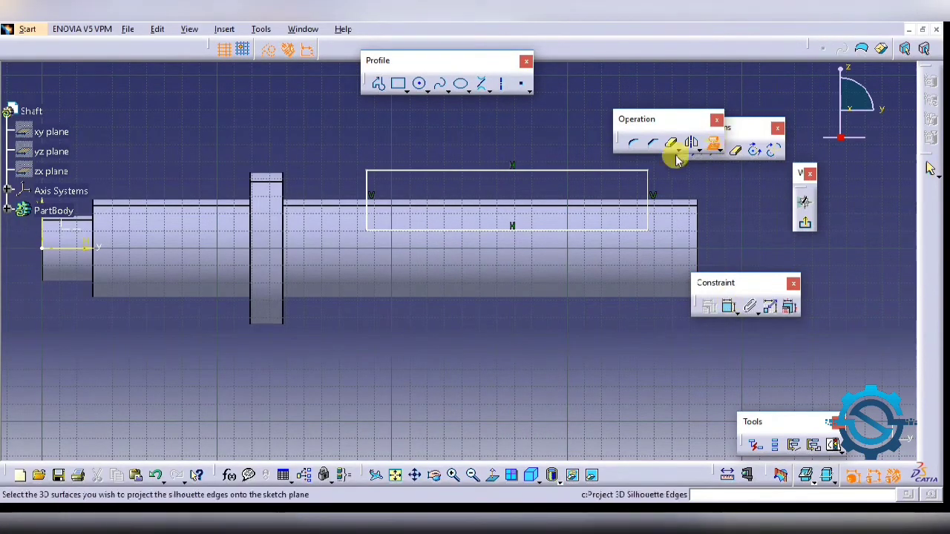
pyautogui.click(288, 50)
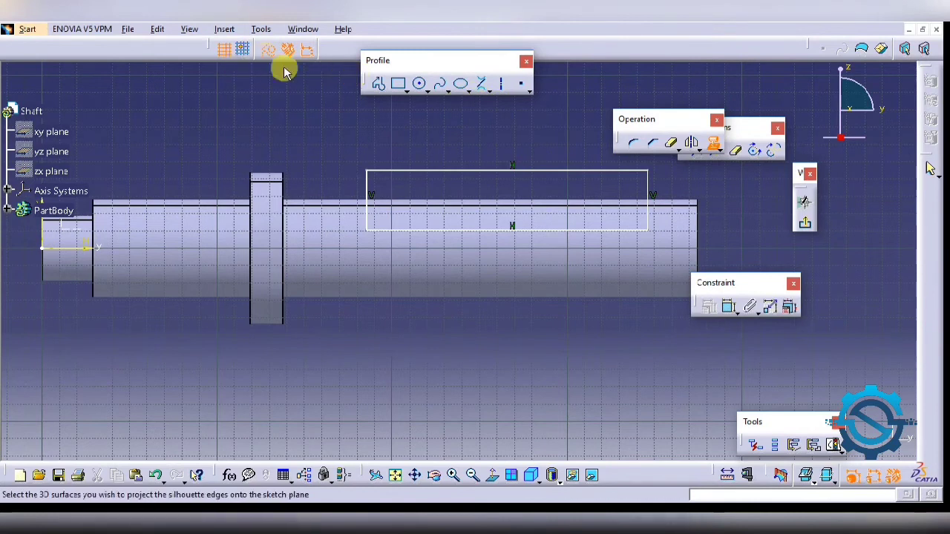
pyautogui.click(628, 258)
pyautogui.click(572, 286)
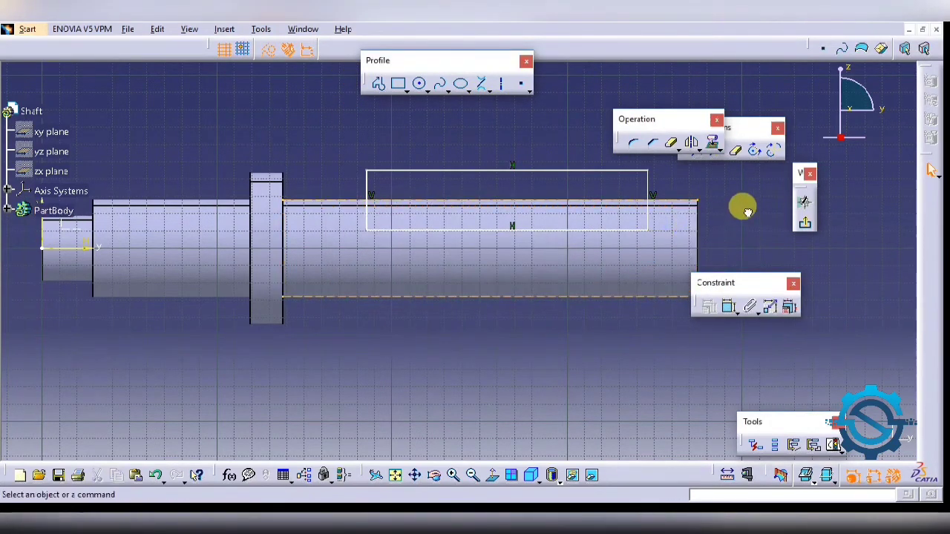
# Step: Dimension the rectangle's top edge from the shaft's top edge and change it from 17.54 to 31.1 mm
pyautogui.click(612, 225)
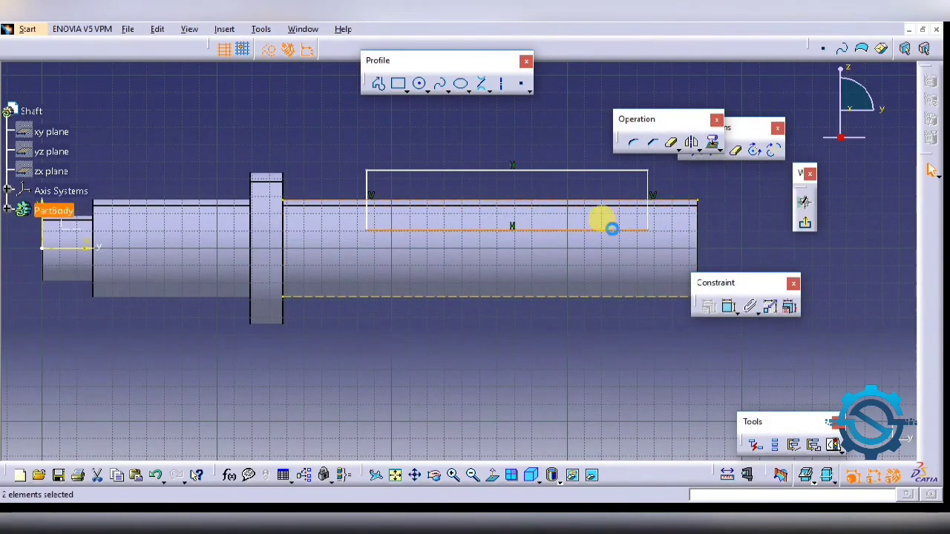
pyautogui.click(729, 307)
pyautogui.click(714, 214)
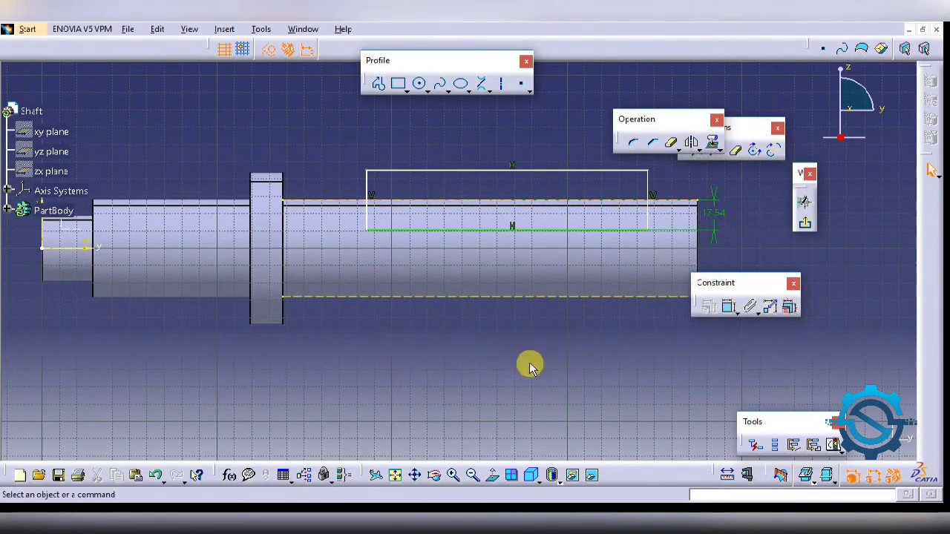
pyautogui.hotkey('alt', 'Tab')
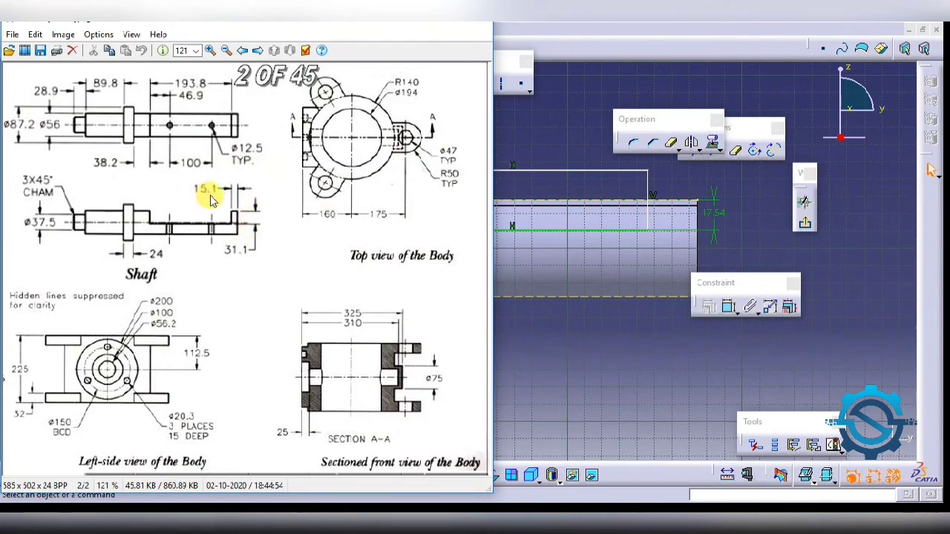
pyautogui.click(714, 209)
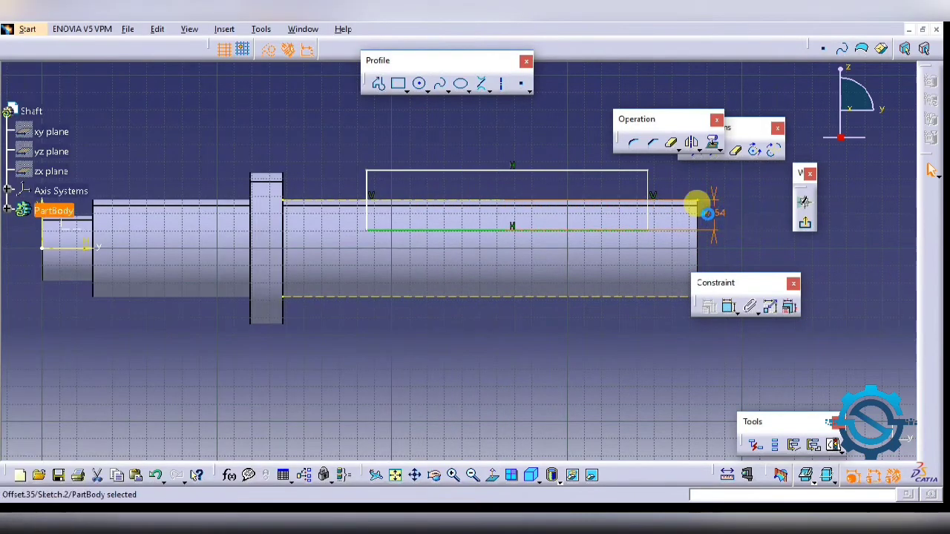
pyautogui.doubleClick(709, 215)
pyautogui.write('31.1')
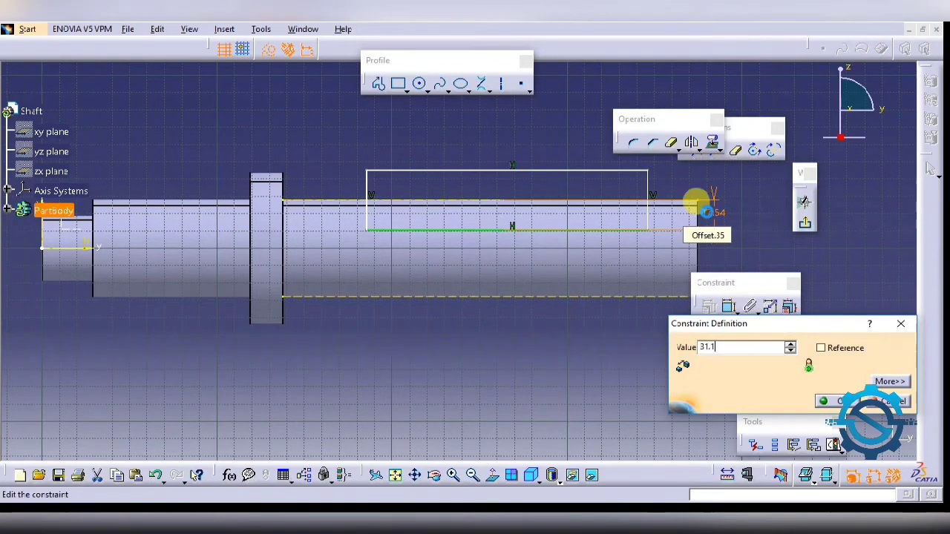
pyautogui.press('Return')
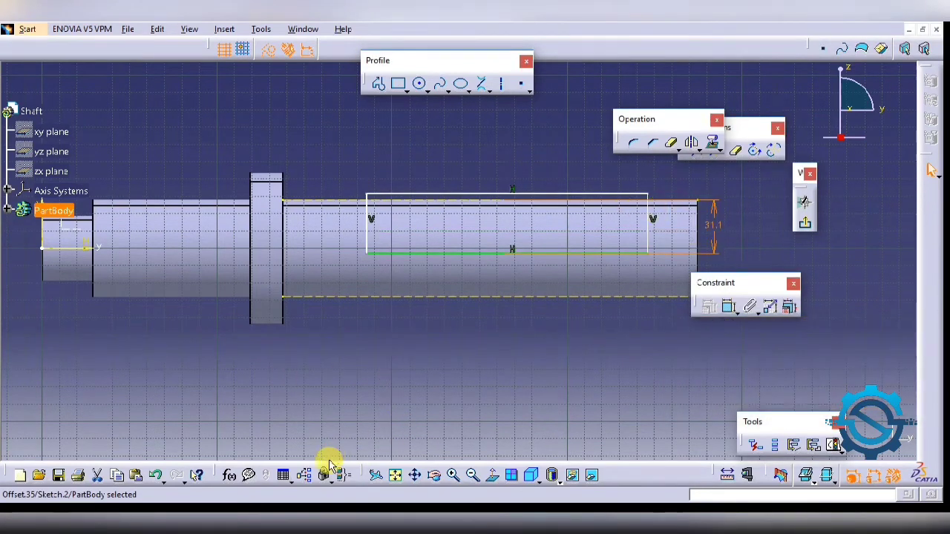
# Step: Dimension the rectangle's right edge 15.1 mm from the shaft's right end
pyautogui.hotkey('alt', 'Tab')
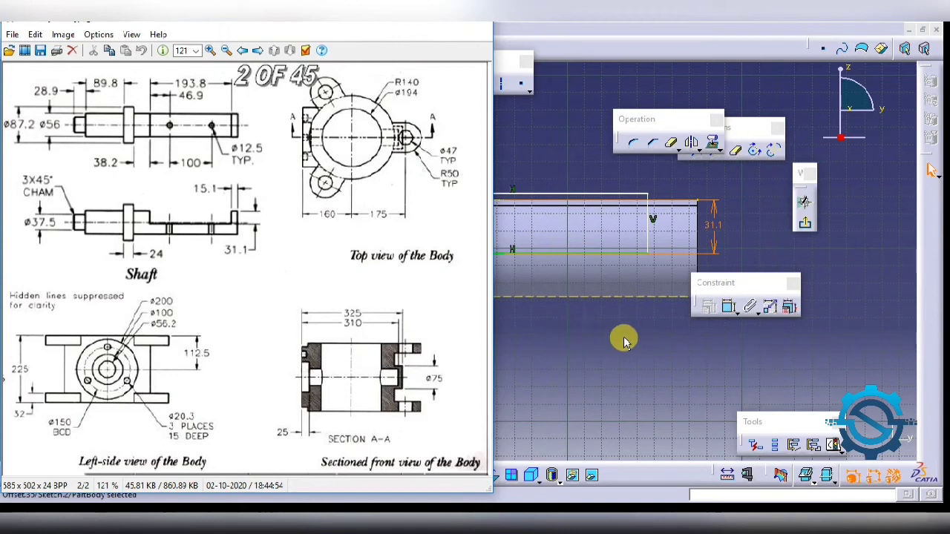
pyautogui.hotkey('alt', 'Tab')
pyautogui.click(727, 307)
pyautogui.click(678, 227)
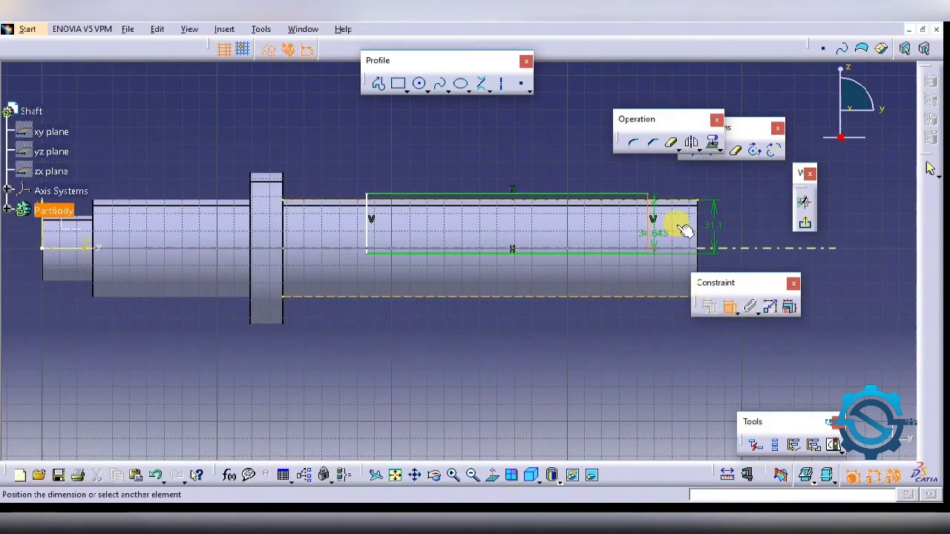
pyautogui.click(671, 171)
pyautogui.doubleClick(672, 174)
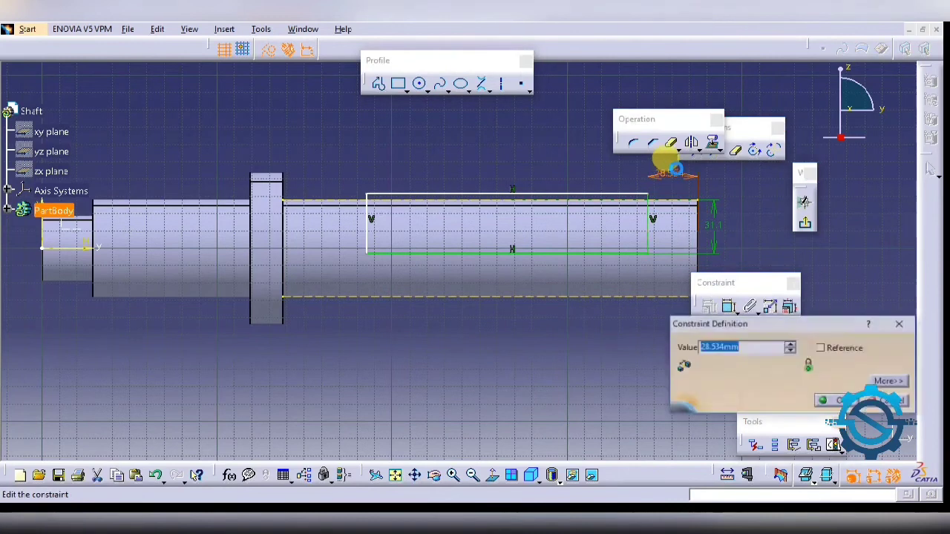
pyautogui.write('15.1')
pyautogui.press('Return')
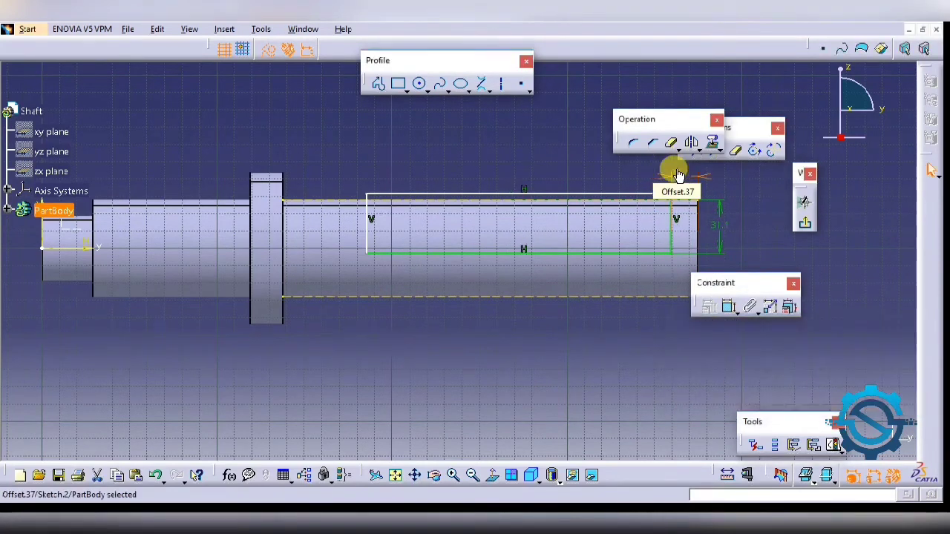
# Step: Cut a mirrored 50 mm pocket from the rectangle sketch and view the resulting flat
pyautogui.click(800, 217)
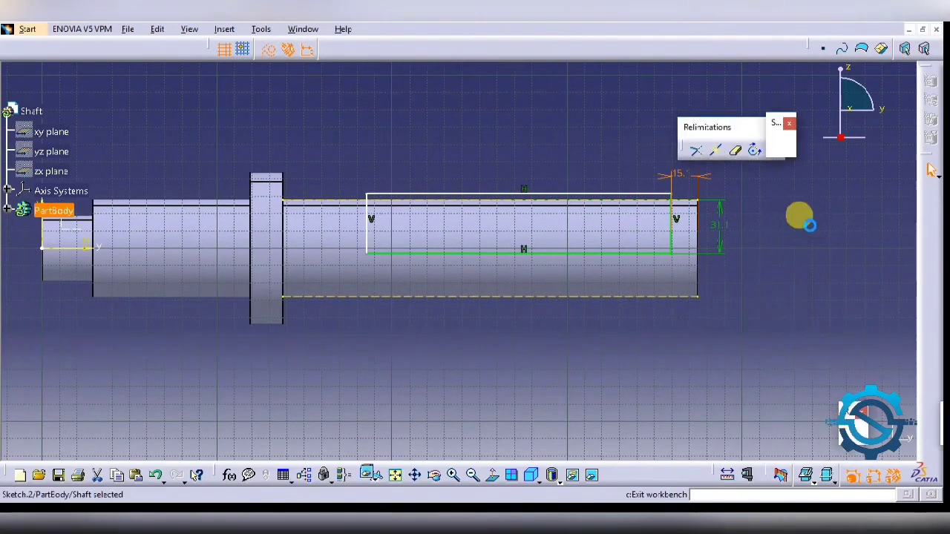
pyautogui.click(361, 50)
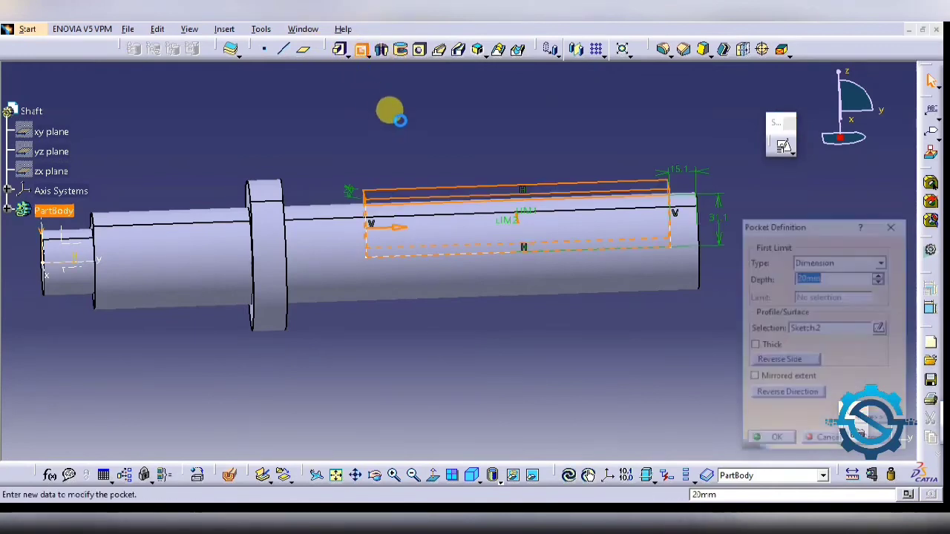
pyautogui.click(776, 377)
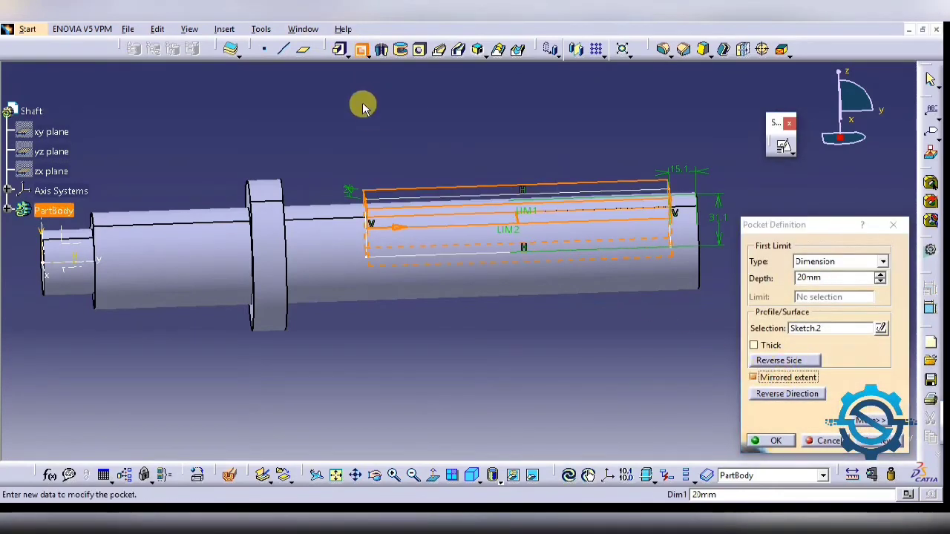
pyautogui.moveTo(364, 102); pyautogui.dragTo(518, 217, button='middle')
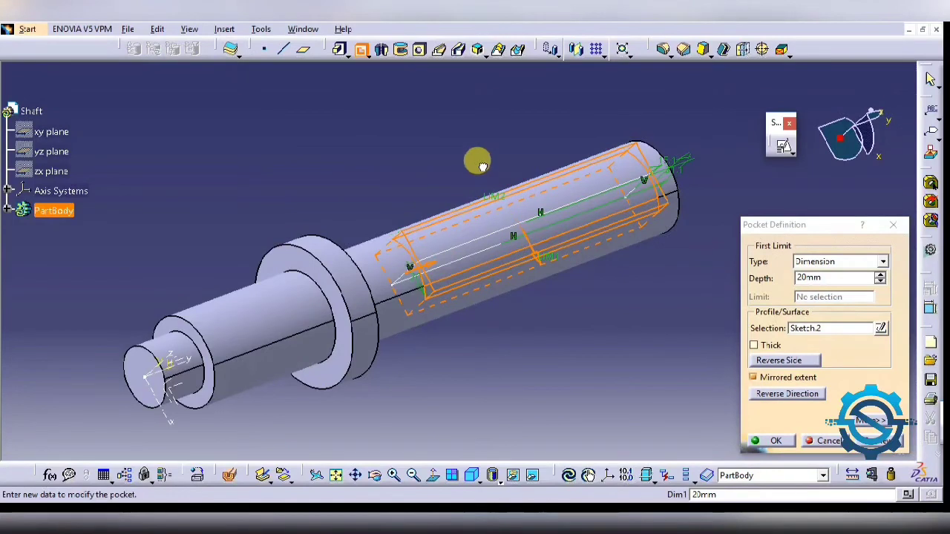
pyautogui.doubleClick(535, 265)
pyautogui.write('50')
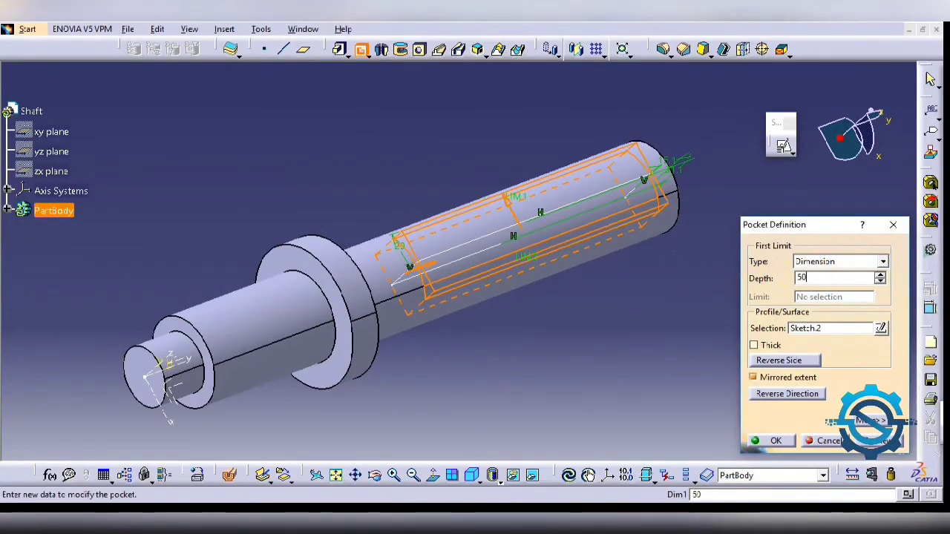
pyautogui.press('Return')
pyautogui.click(797, 443)
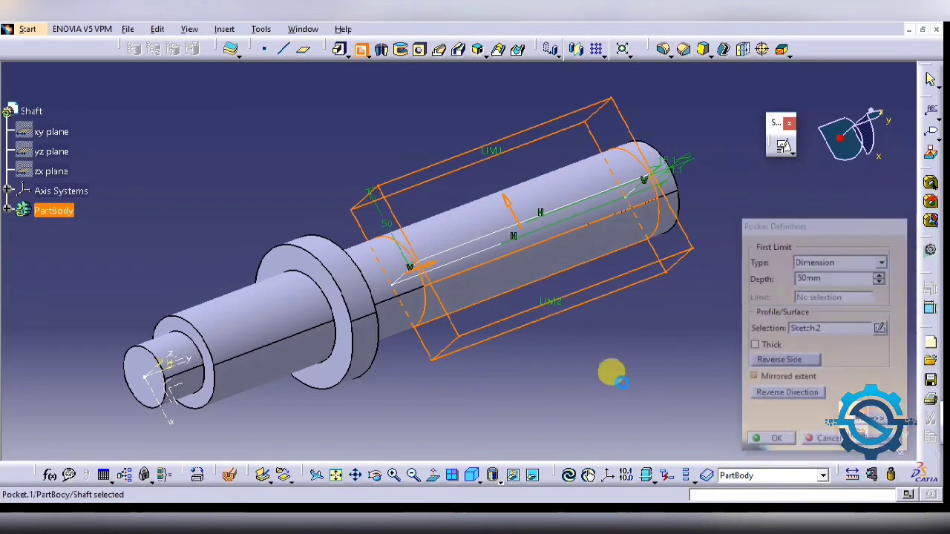
pyautogui.moveTo(621, 346)
pyautogui.mouseDown(button='middle')
pyautogui.moveTo(460, 240)
pyautogui.moveTo(511, 268)
pyautogui.mouseUp(button='middle')
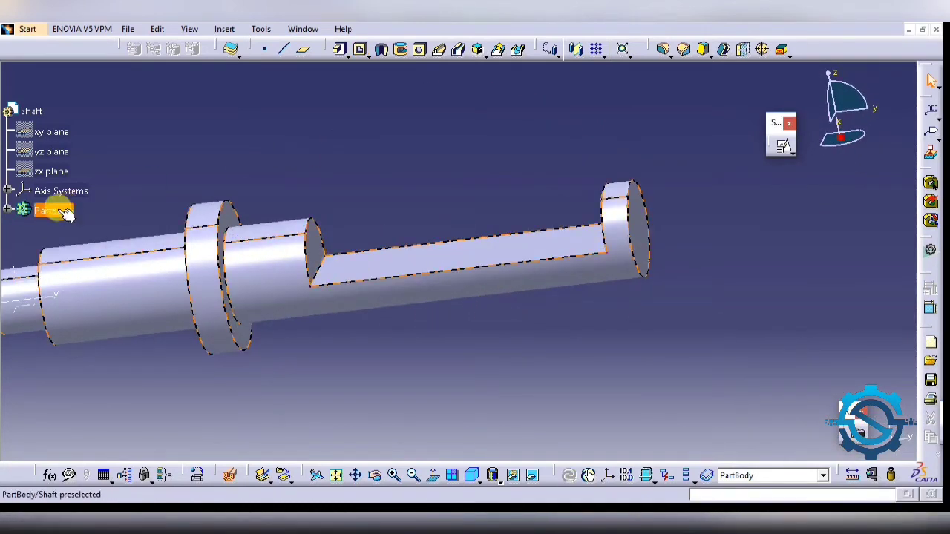
# Step: Edit Sketch.1 and set the shaft's long section length to 247.1 mm
pyautogui.click(7, 210)
pyautogui.click(72, 251)
pyautogui.doubleClick(71, 251)
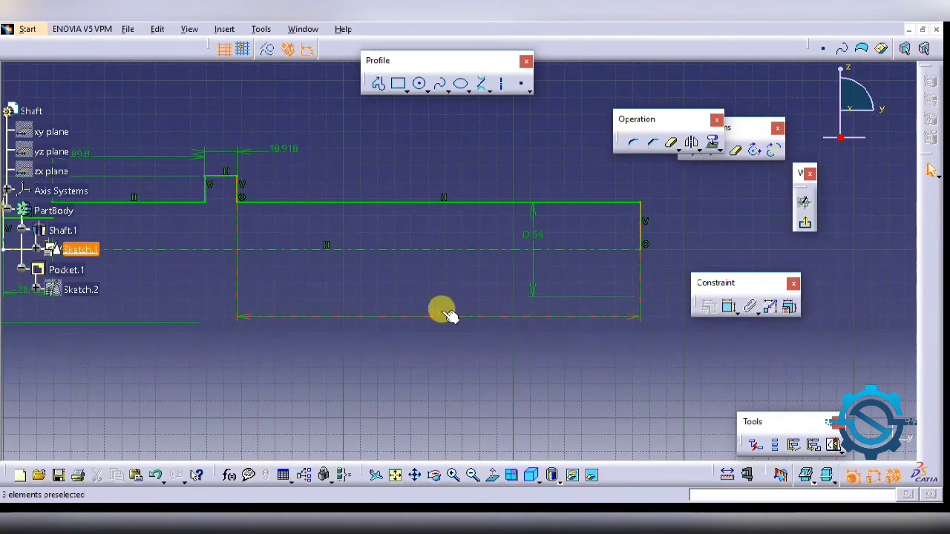
pyautogui.doubleClick(435, 318)
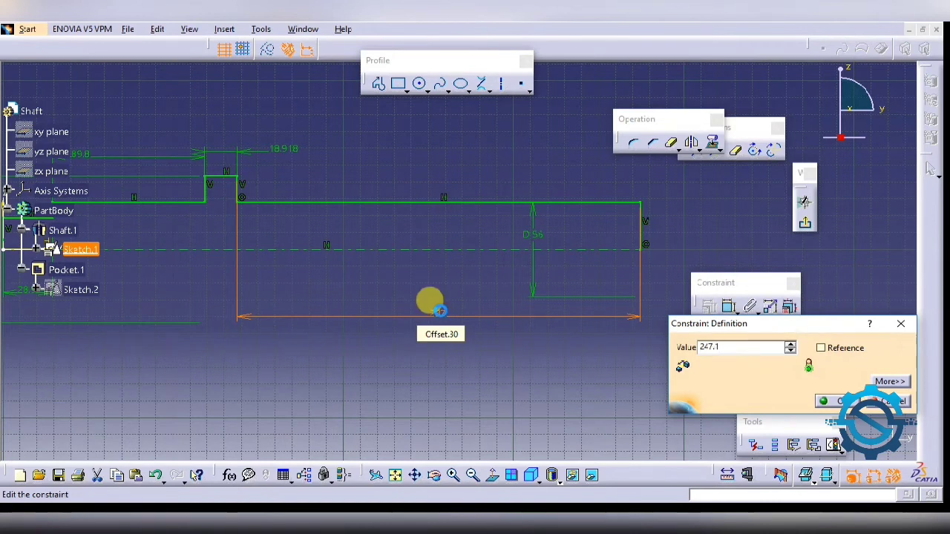
pyautogui.press('Return')
pyautogui.moveTo(451, 216); pyautogui.dragTo(445, 241, button='middle')
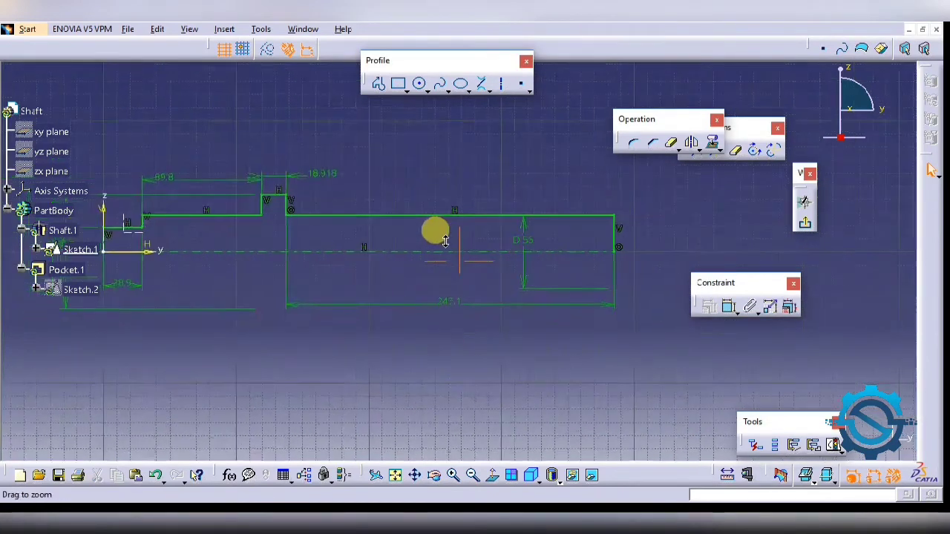
pyautogui.hotkey('alt', 'Tab')
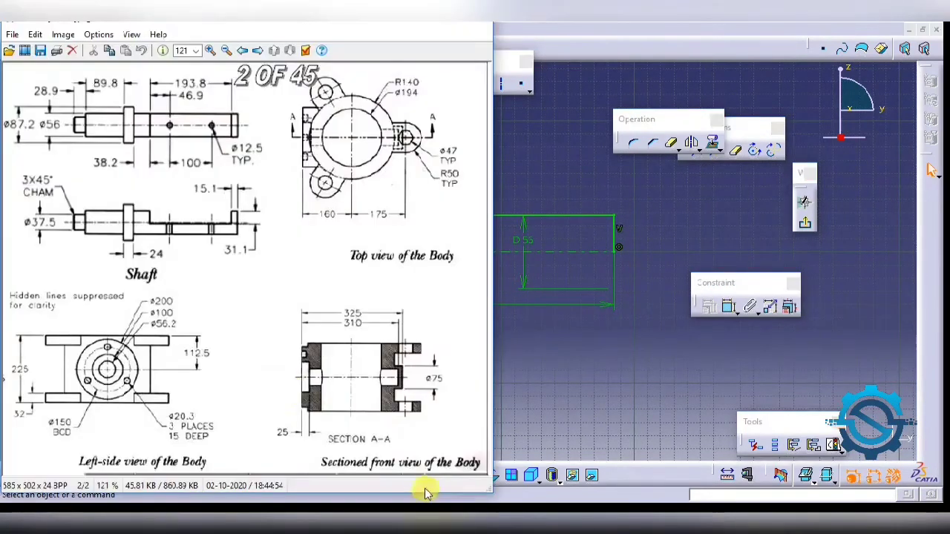
pyautogui.hotkey('alt', 'Tab')
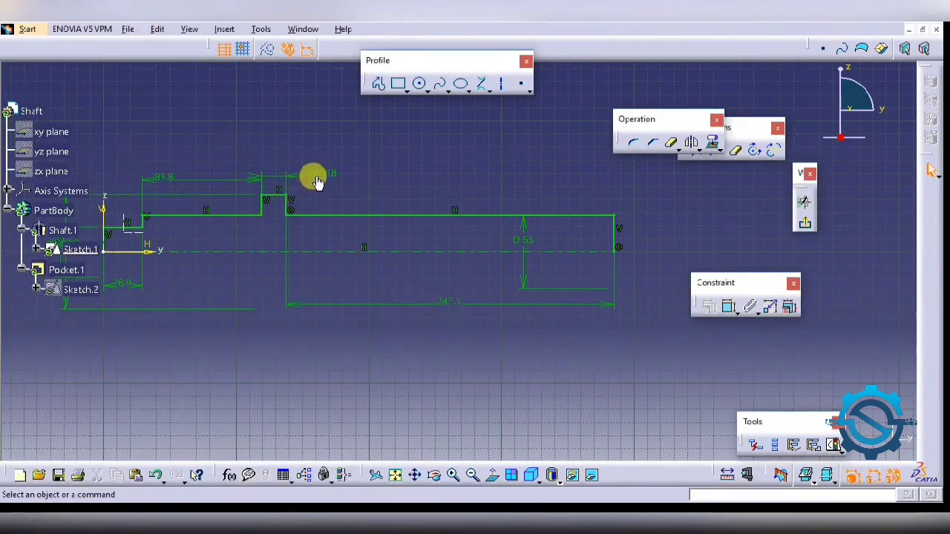
# Step: Change the collar width from 18.918 to 24 mm and exit the sketch
pyautogui.doubleClick(325, 170)
pyautogui.write('24mm')
pyautogui.press('Return')
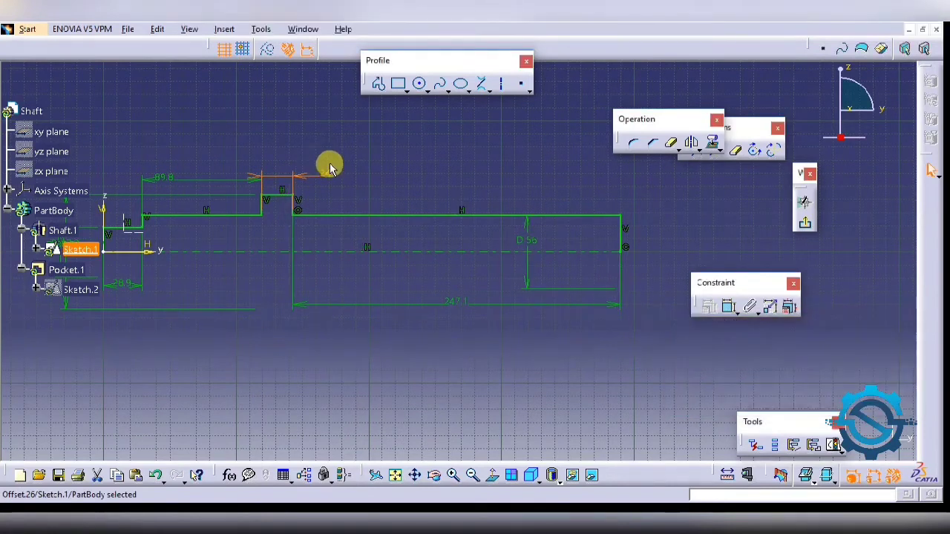
pyautogui.moveTo(366, 196)
pyautogui.mouseDown(button='middle')
pyautogui.moveTo(361, 223)
pyautogui.moveTo(426, 259)
pyautogui.mouseUp(button='middle')
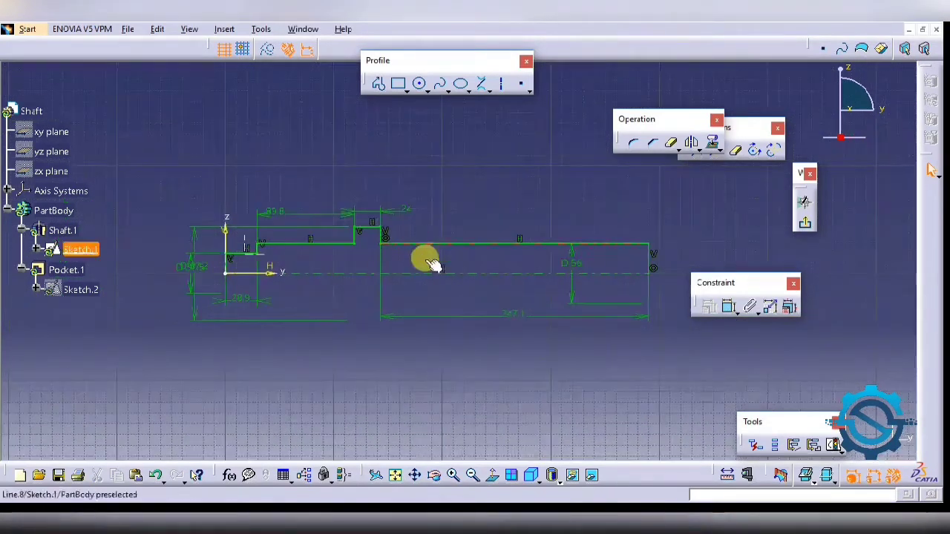
pyautogui.click(805, 222)
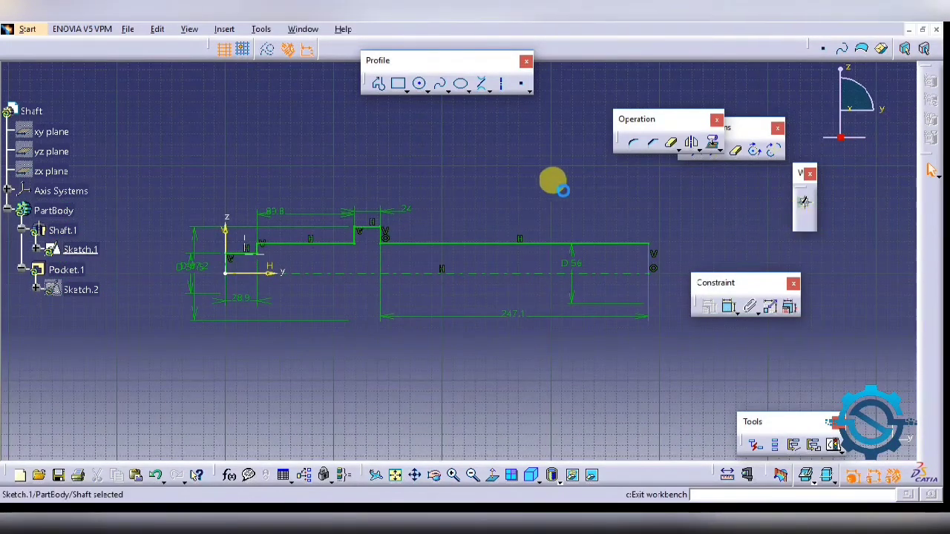
pyautogui.doubleClick(74, 289)
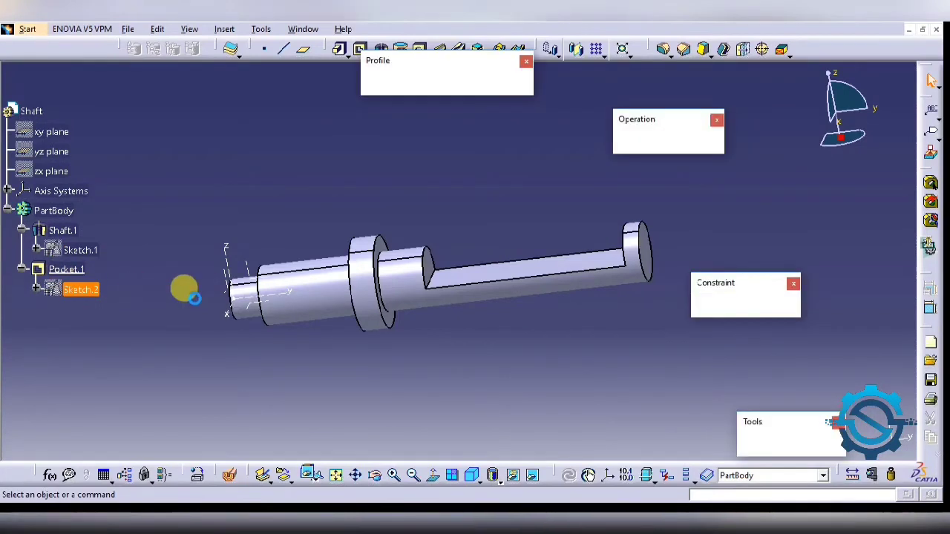
# Step: Dimension the pocket rectangle's top line in Sketch.2 and set its length to 93.8 mm
pyautogui.click(728, 307)
pyautogui.click(549, 240)
pyautogui.click(522, 211)
pyautogui.doubleClick(523, 204)
pyautogui.write('100')
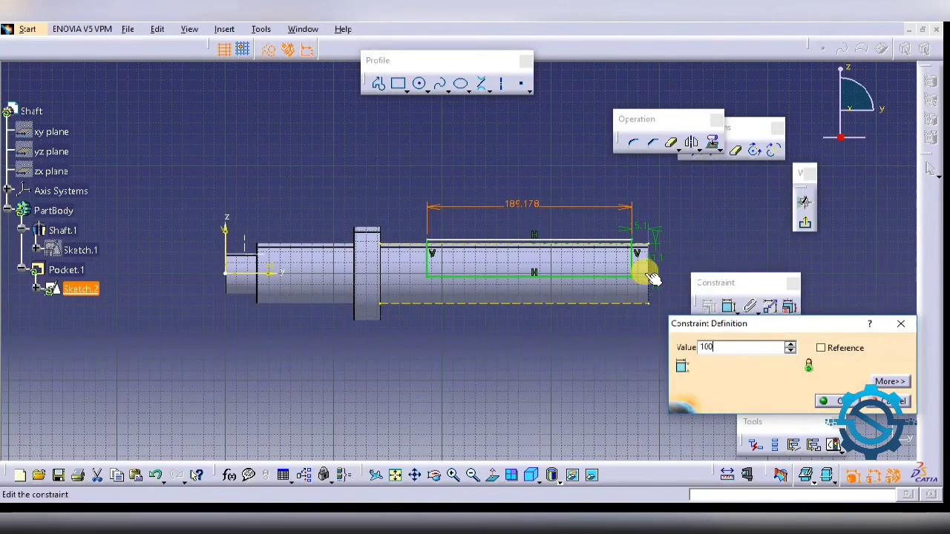
pyautogui.hotkey('alt', 'Tab')
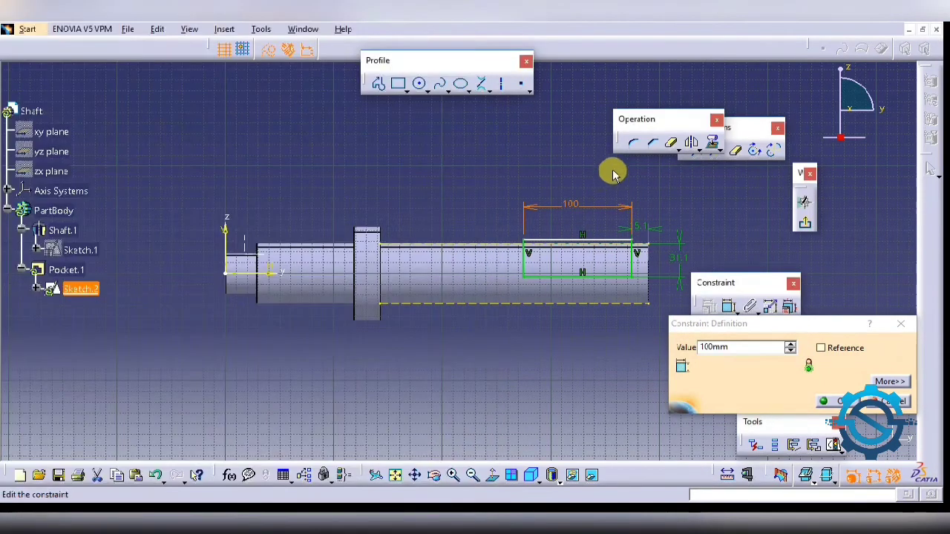
pyautogui.click(613, 176)
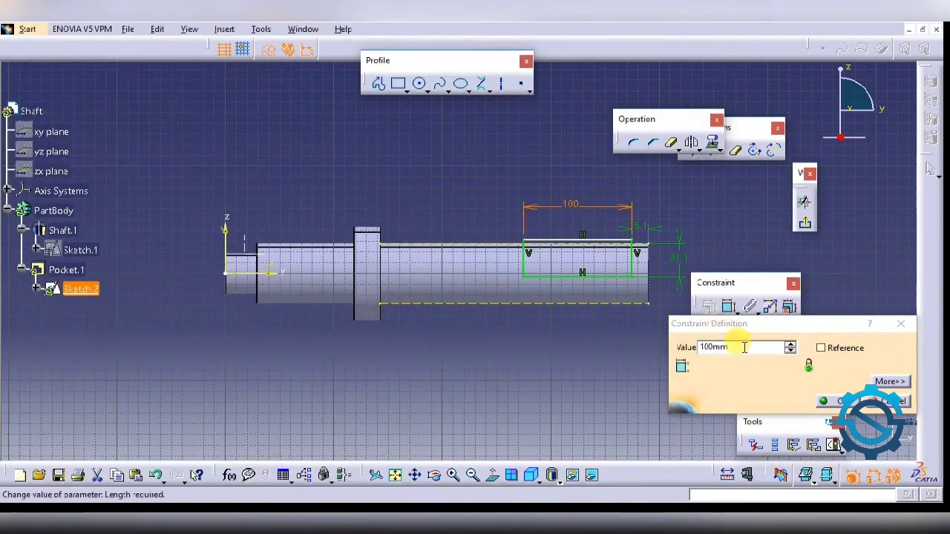
pyautogui.doubleClick(744, 347)
pyautogui.write('193.8')
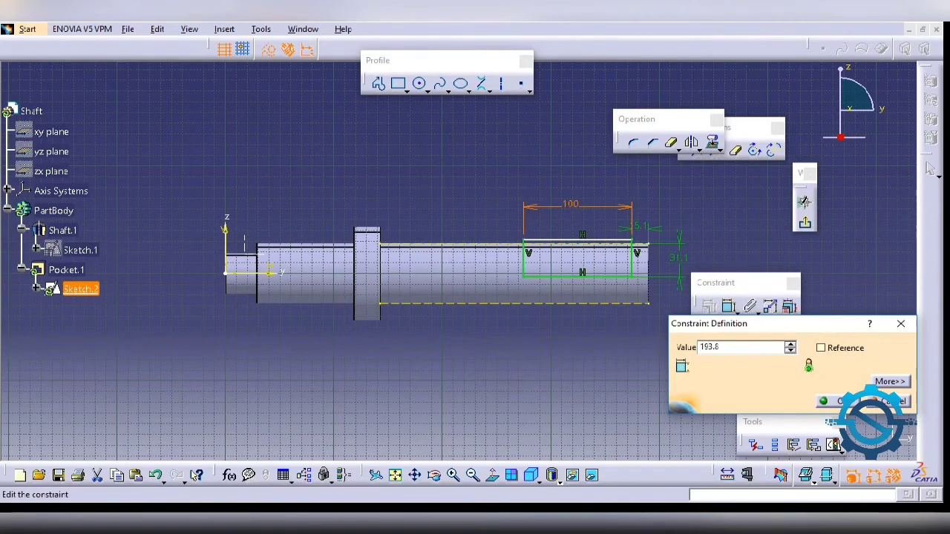
pyautogui.press('Return')
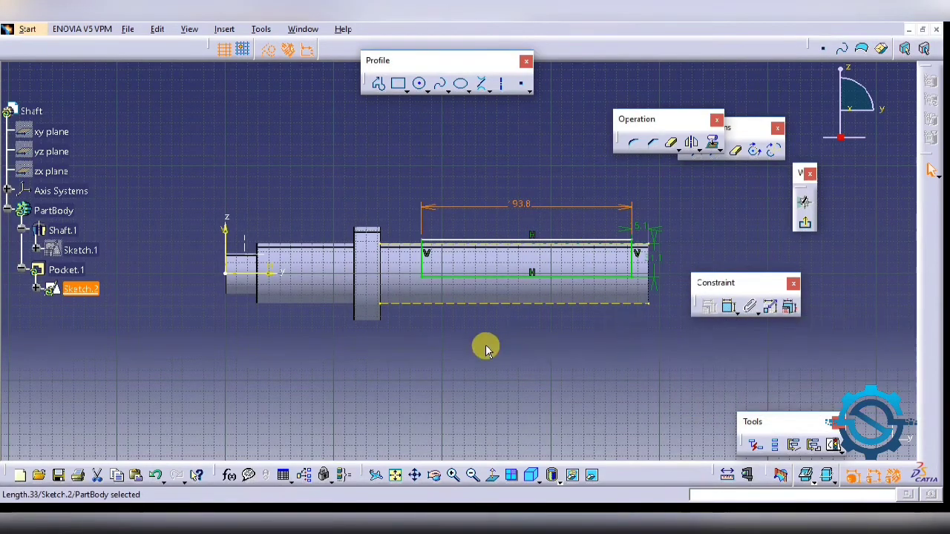
# Step: Exit Sketch.2, start a hole on the pocket's flat face, and open its positioning sketch
pyautogui.click(803, 222)
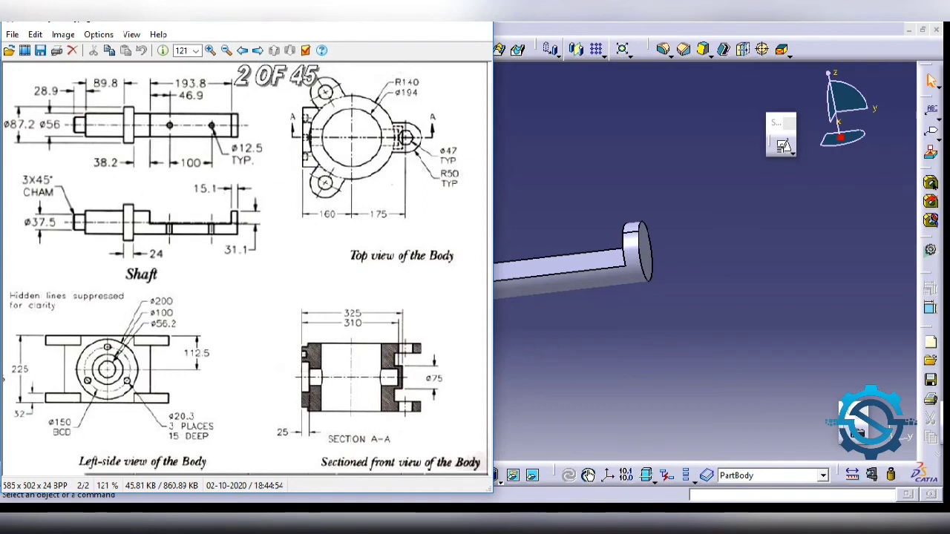
pyautogui.click(688, 346)
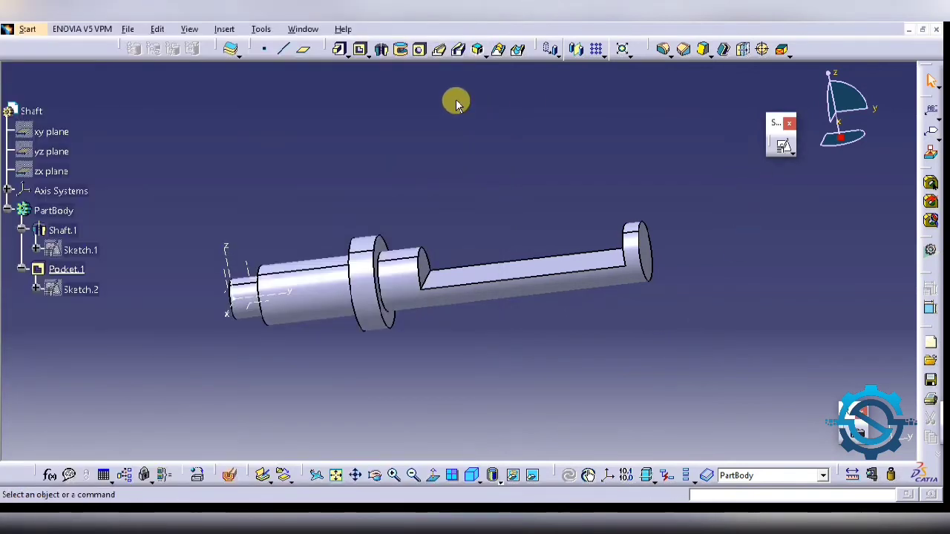
pyautogui.click(420, 49)
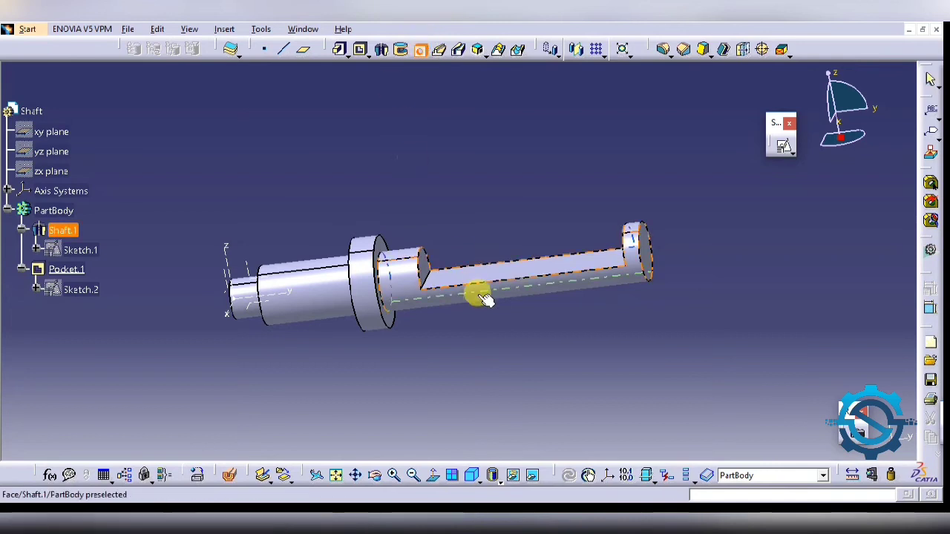
pyautogui.click(461, 278)
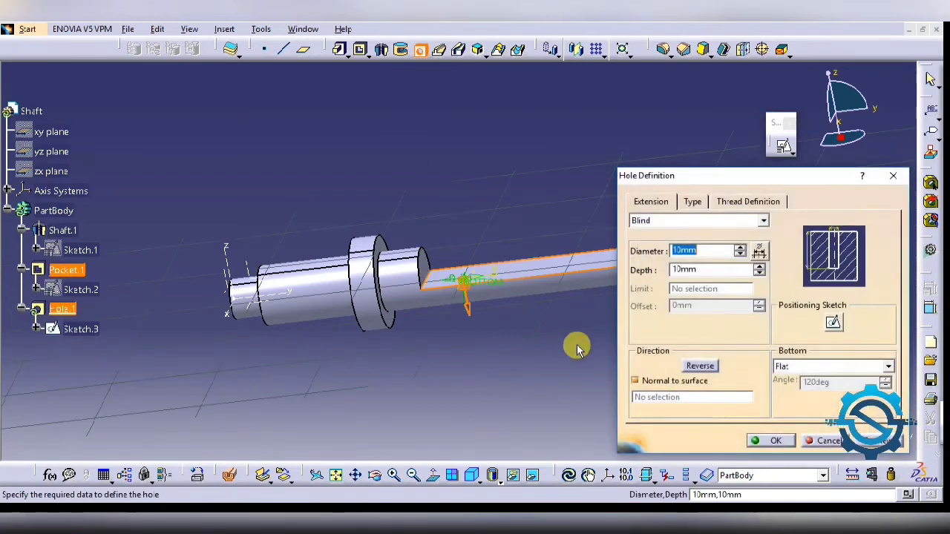
pyautogui.click(831, 324)
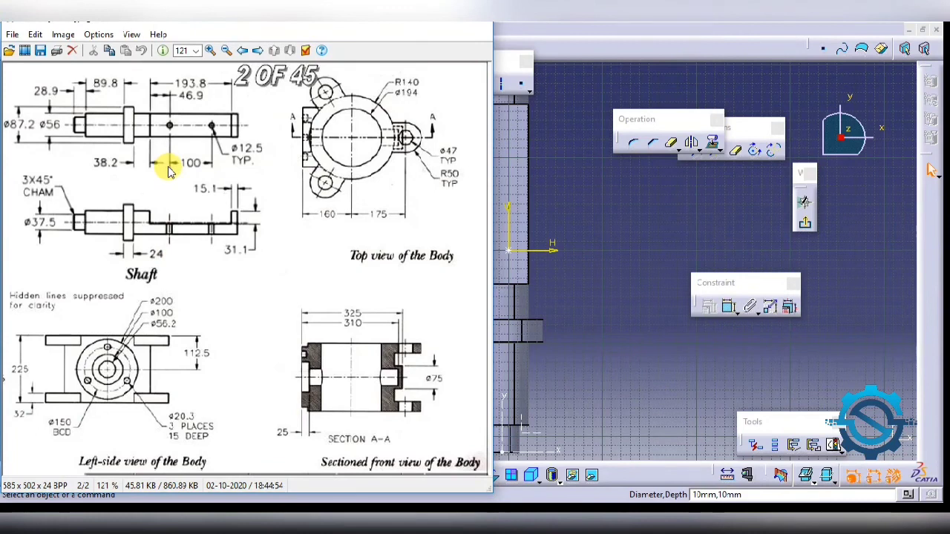
# Step: Make the hole centre coincident with the sketch's vertical axis
pyautogui.click(564, 236)
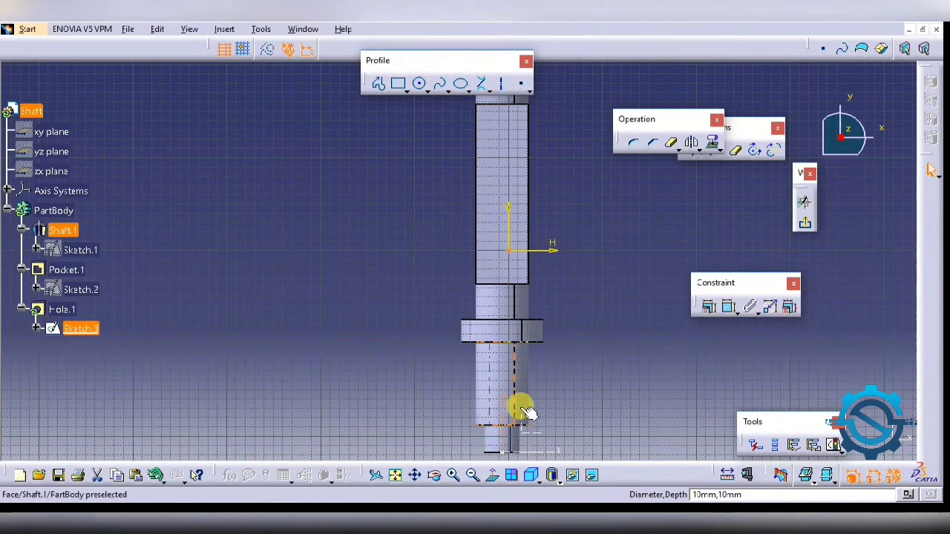
pyautogui.click(728, 307)
pyautogui.rightClick(594, 202)
pyautogui.click(615, 259)
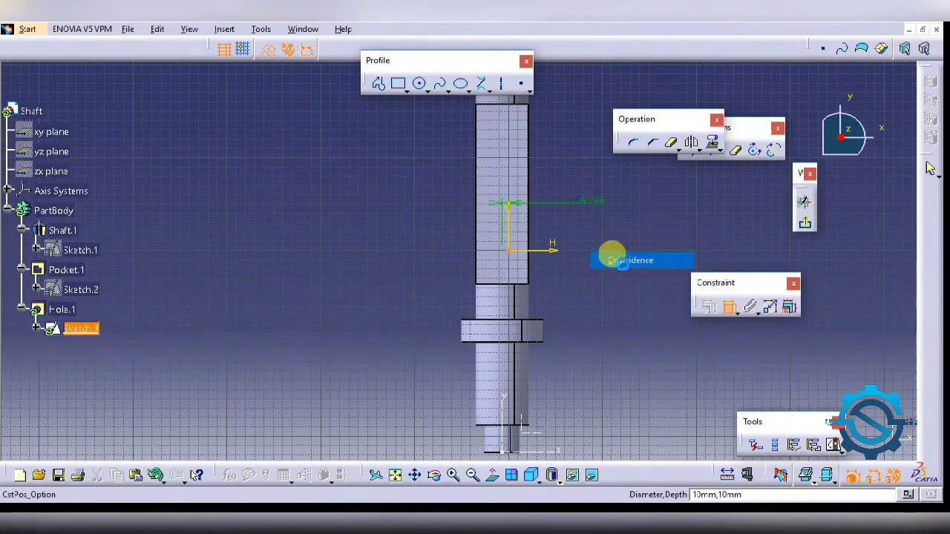
pyautogui.click(724, 306)
# Step: Dimension the hole centre 46.9 mm from the pocket edge
pyautogui.click(505, 246)
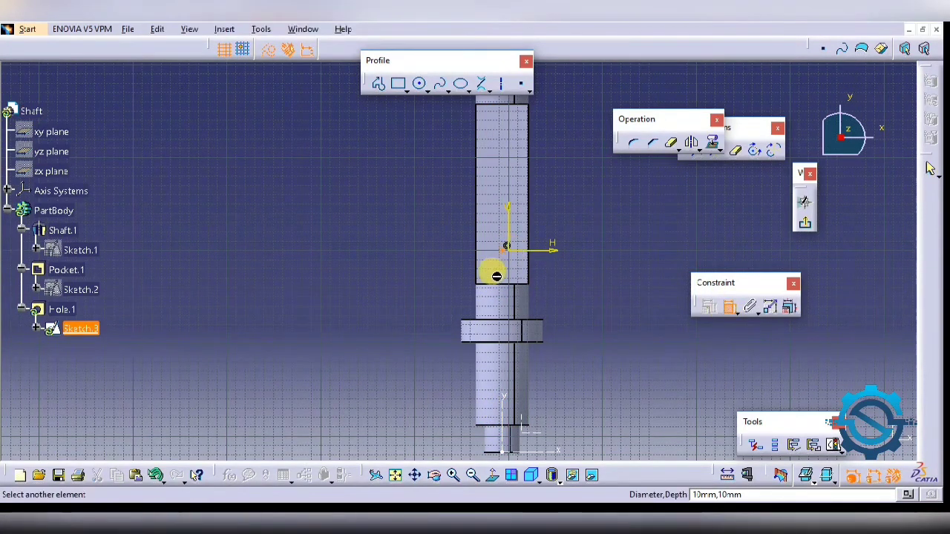
pyautogui.click(504, 284)
pyautogui.click(419, 263)
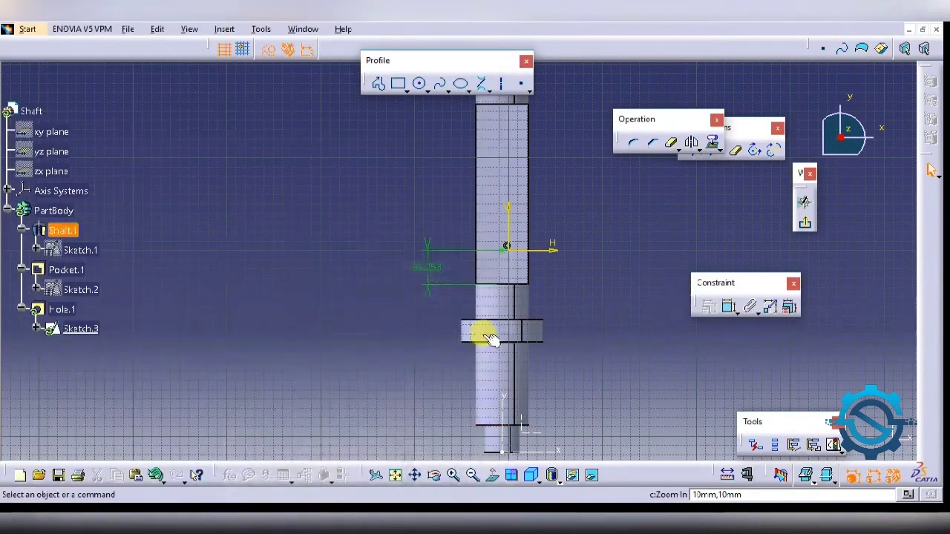
pyautogui.click(409, 254)
pyautogui.doubleClick(446, 259)
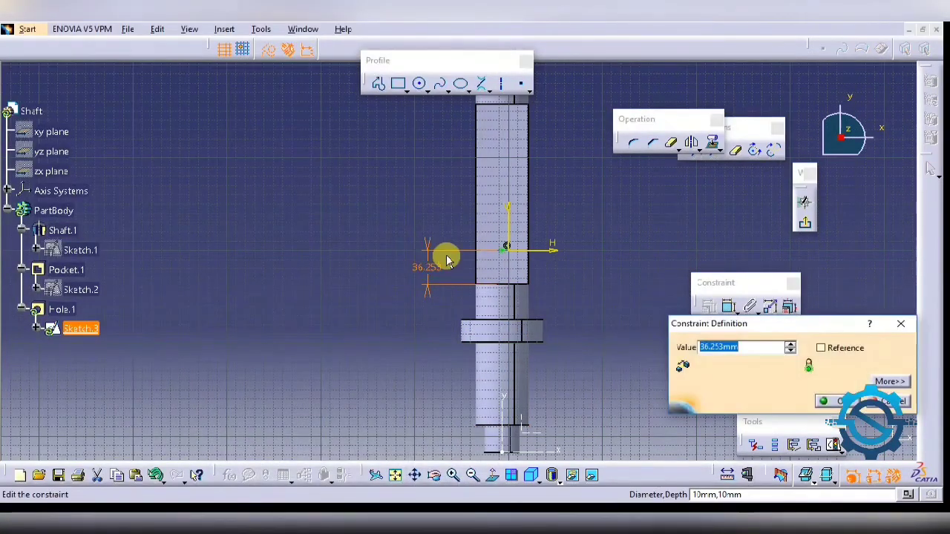
pyautogui.press('Return')
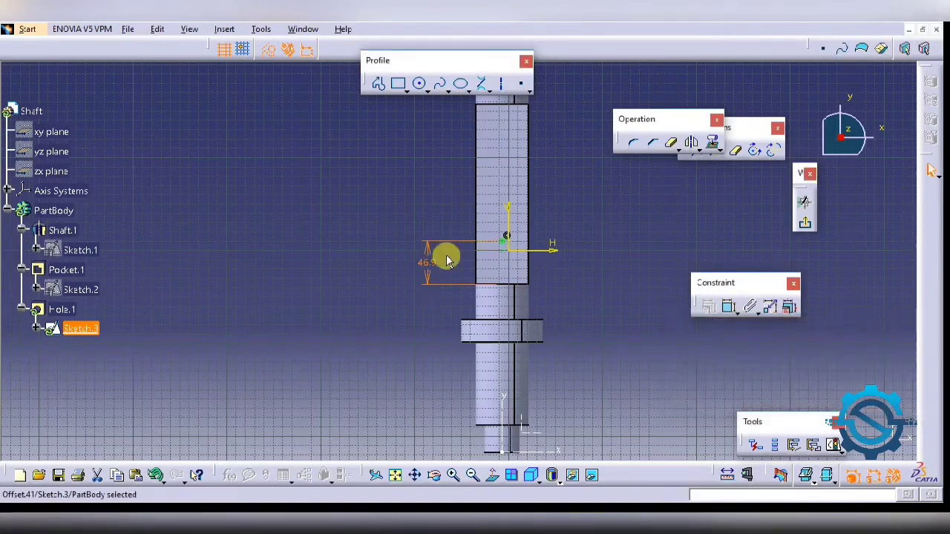
pyautogui.hotkey('alt', 'Tab')
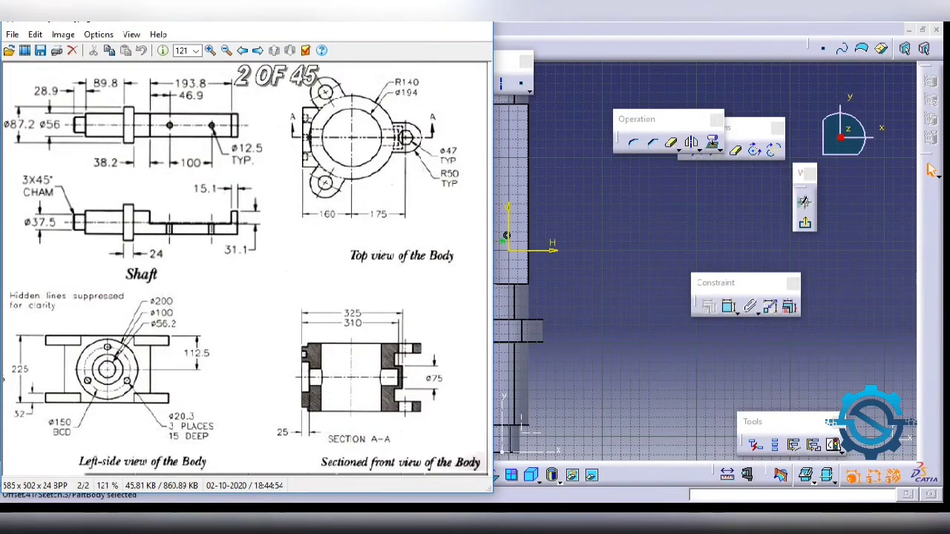
pyautogui.click(624, 291)
# Step: Give the hole a 12.5 mm diameter with Up To Next extension and create it
pyautogui.click(804, 223)
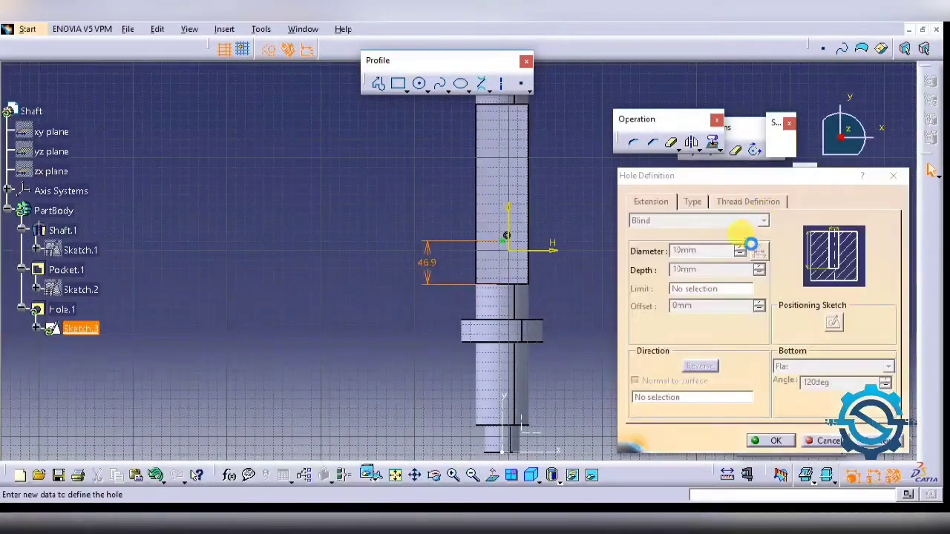
pyautogui.doubleClick(686, 250)
pyautogui.write('12.5')
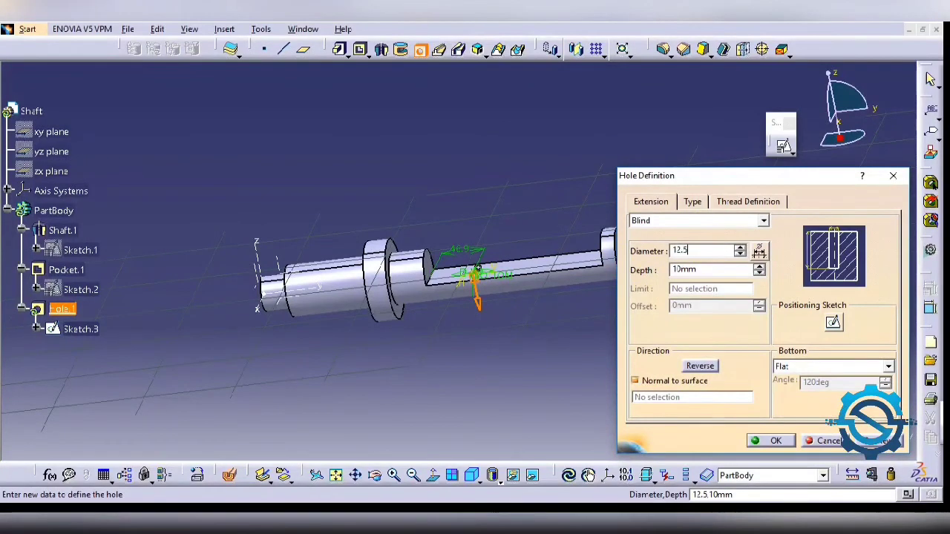
pyautogui.click(636, 220)
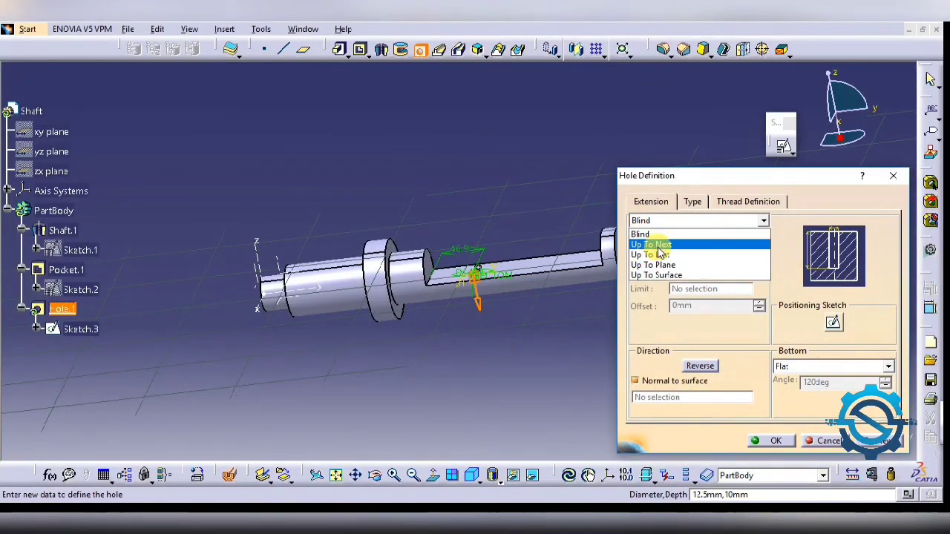
pyautogui.click(656, 241)
pyautogui.click(775, 440)
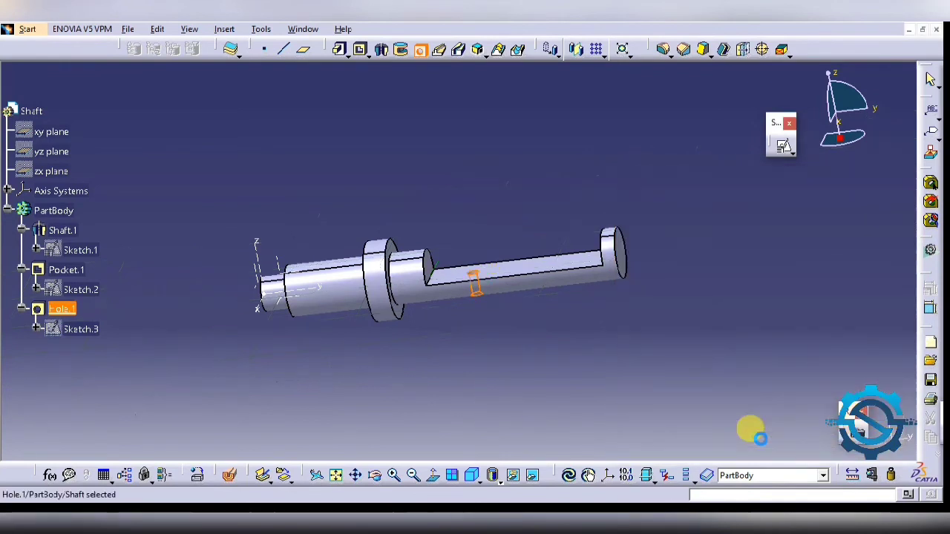
# Step: Start a Rectangular Pattern of the hole using Spacing & Length along the Y Axis
pyautogui.click(596, 48)
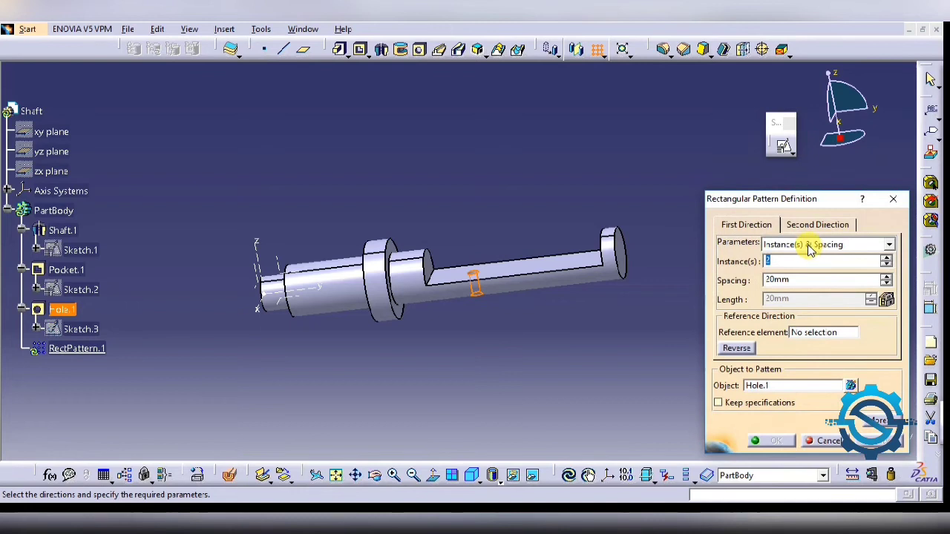
pyautogui.click(808, 246)
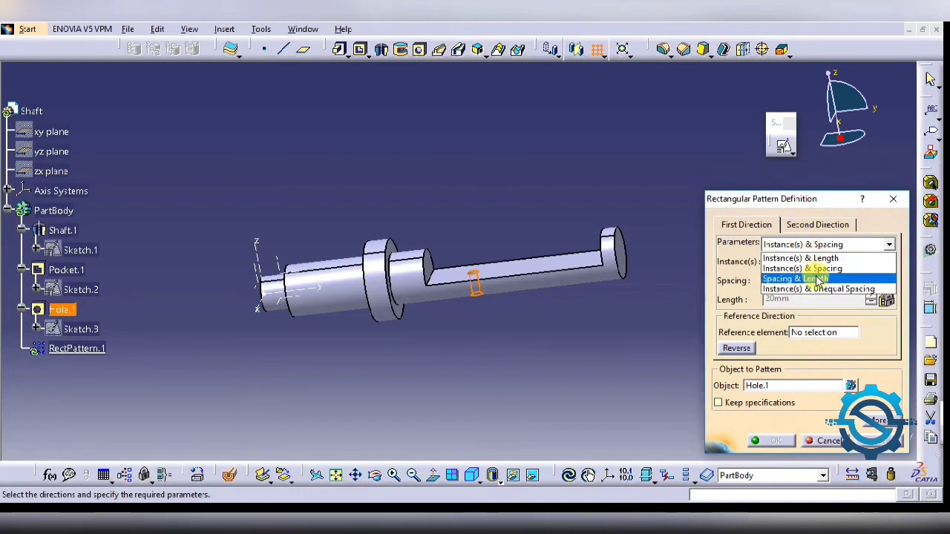
pyautogui.click(801, 278)
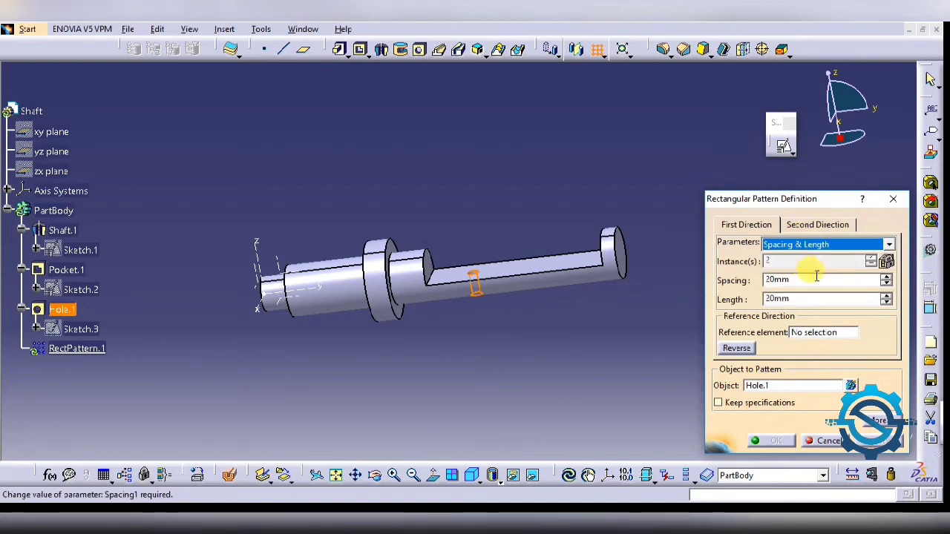
pyautogui.rightClick(803, 333)
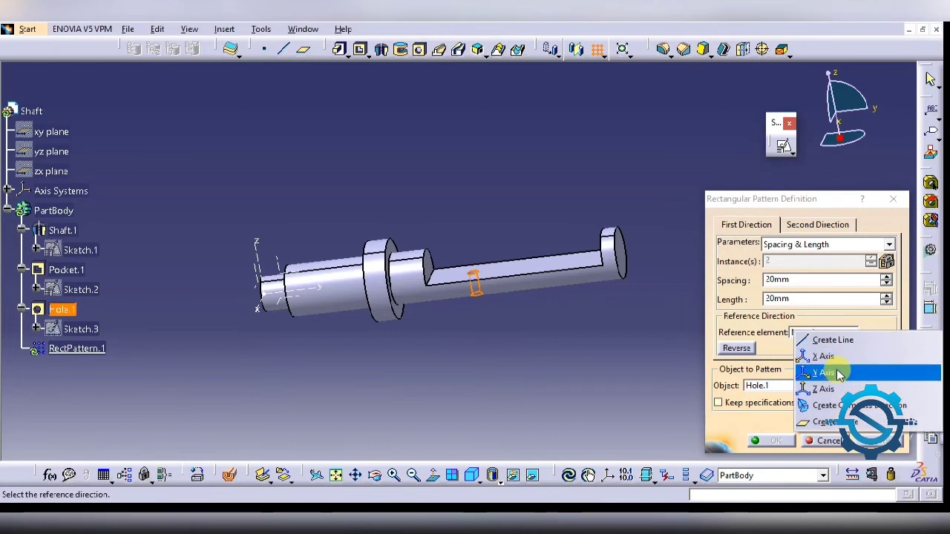
pyautogui.click(838, 373)
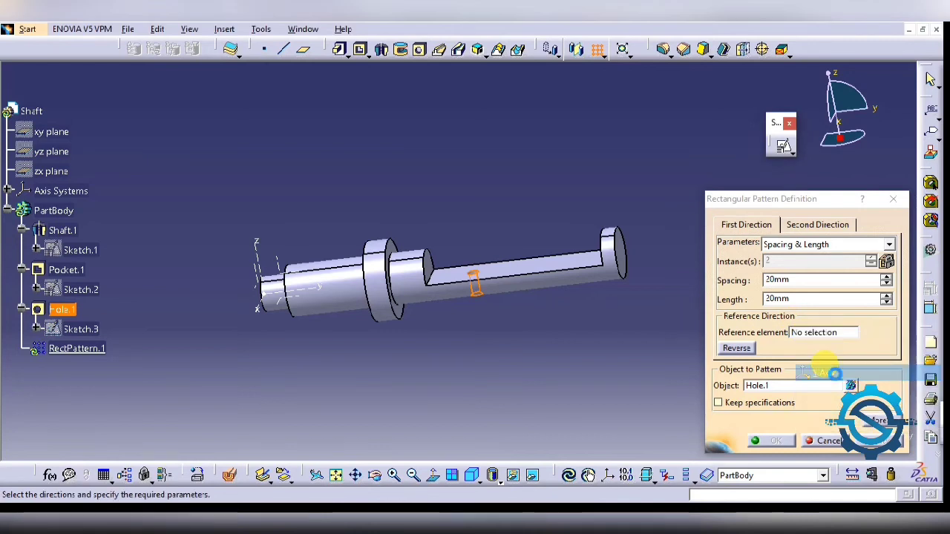
# Step: Set the pattern spacing and length to 100 mm and confirm, giving two holes
pyautogui.click(791, 279)
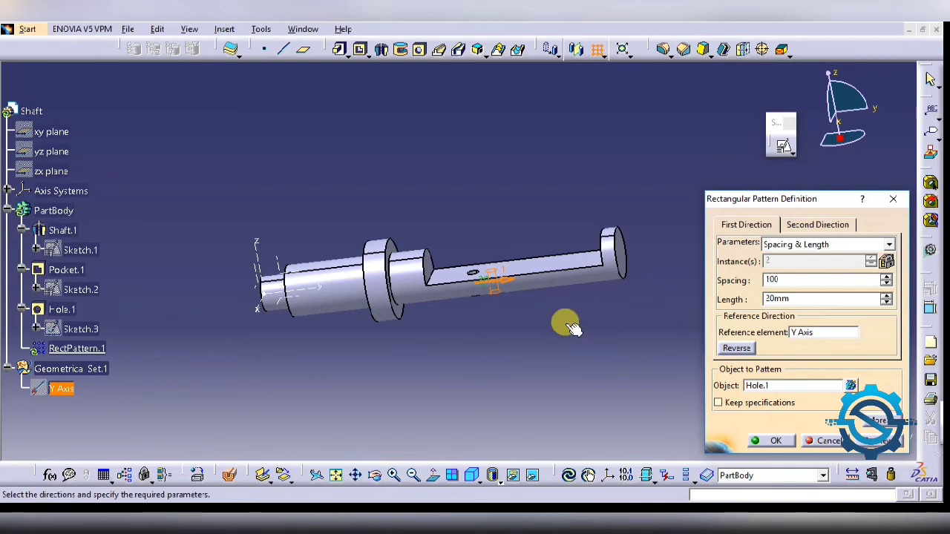
pyautogui.press('Return')
pyautogui.click(581, 290)
pyautogui.click(768, 300)
pyautogui.write('100')
pyautogui.press('Return')
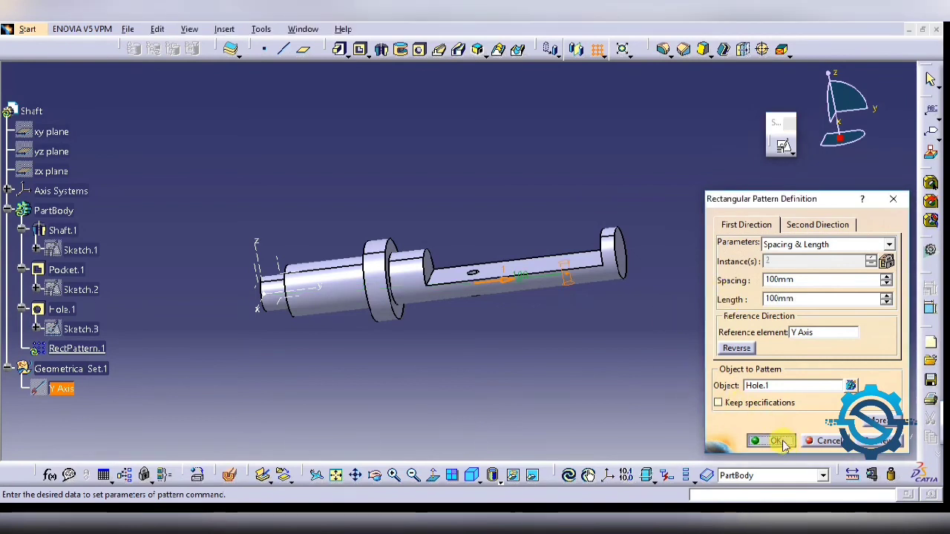
pyautogui.click(783, 444)
pyautogui.moveTo(482, 188)
pyautogui.mouseDown(button='middle')
pyautogui.moveTo(529, 384)
pyautogui.moveTo(438, 272)
pyautogui.moveTo(576, 70)
pyautogui.moveTo(479, 136)
pyautogui.mouseUp(button='middle')
pyautogui.click(472, 475)
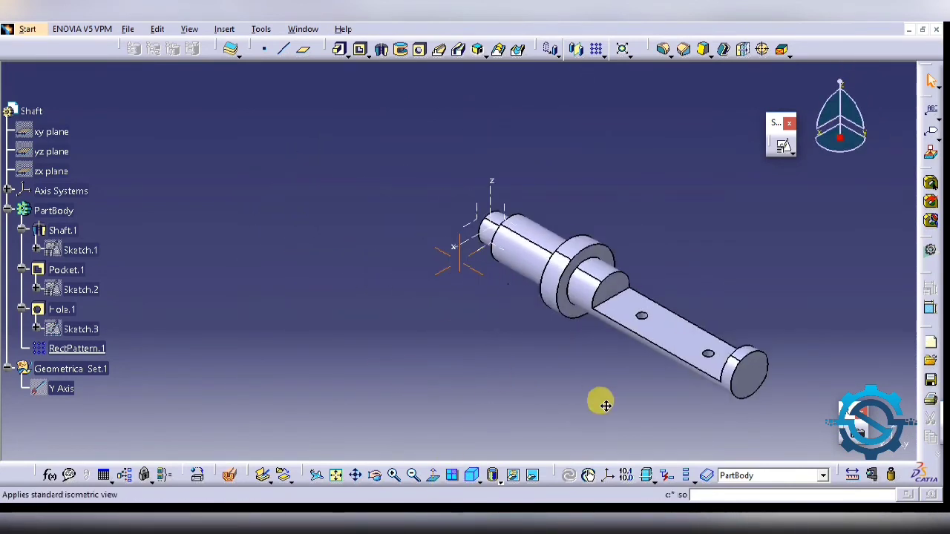
# Step: Compare the model with the reference drawing and review the shaft profile Sketch.1
pyautogui.hotkey('alt', 'Tab')
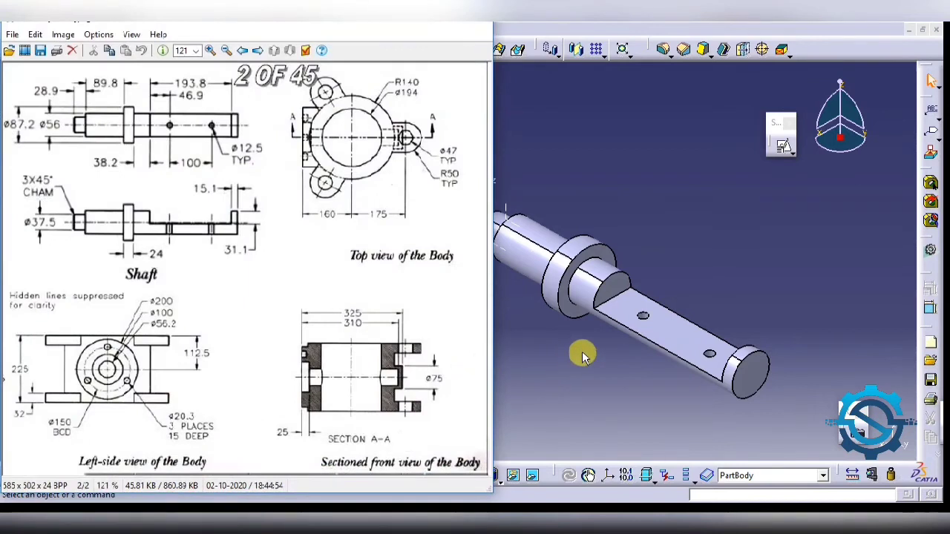
pyautogui.hotkey('alt', 'Tab')
pyautogui.hotkey('alt', 'Tab')
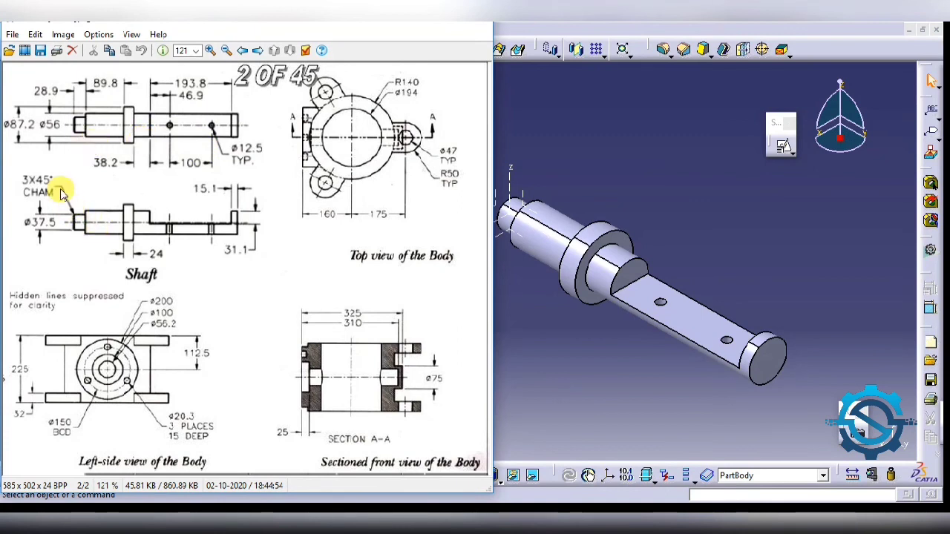
pyautogui.click(588, 151)
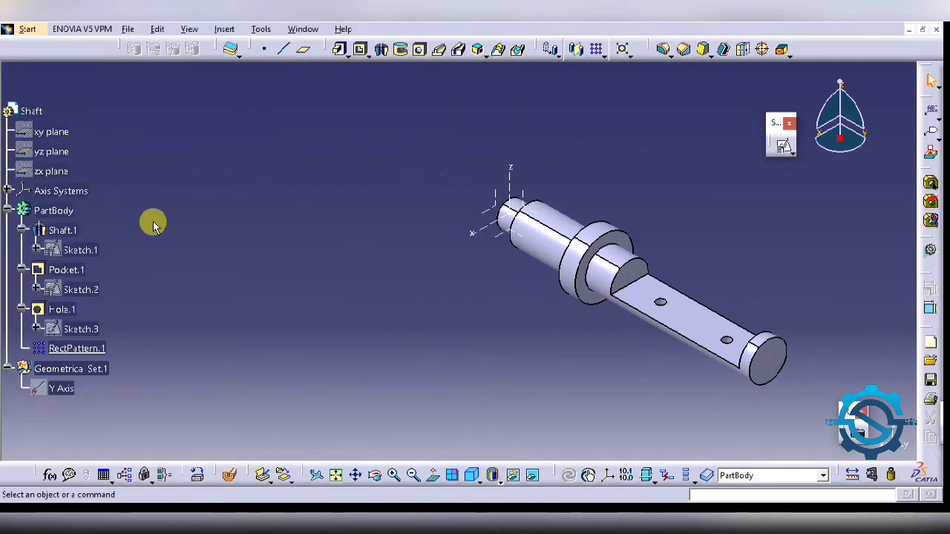
pyautogui.doubleClick(88, 248)
pyautogui.moveTo(377, 240); pyautogui.dragTo(240, 346, button='middle')
pyautogui.click(804, 213)
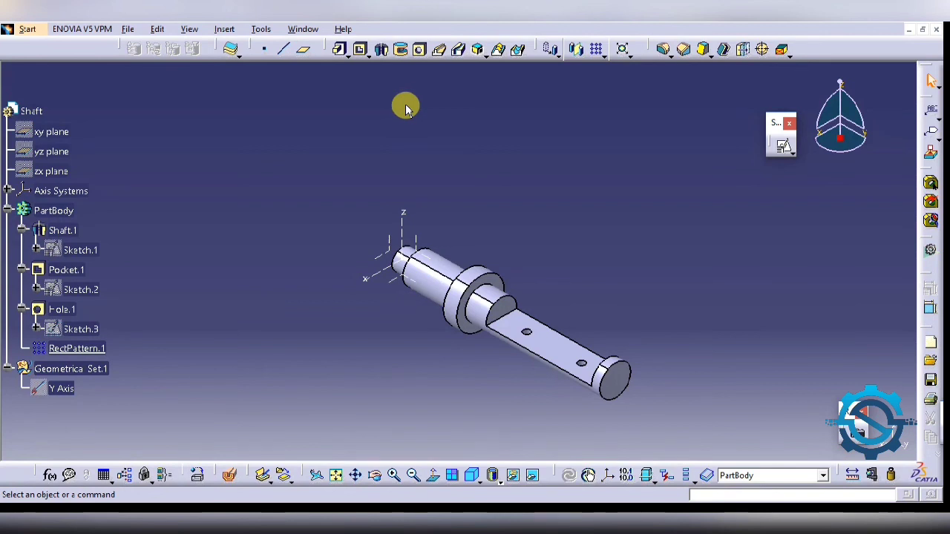
pyautogui.moveTo(320, 334)
pyautogui.mouseDown(button='middle')
pyautogui.moveTo(408, 254)
pyautogui.moveTo(564, 307)
pyautogui.moveTo(566, 282)
pyautogui.mouseUp(button='middle')
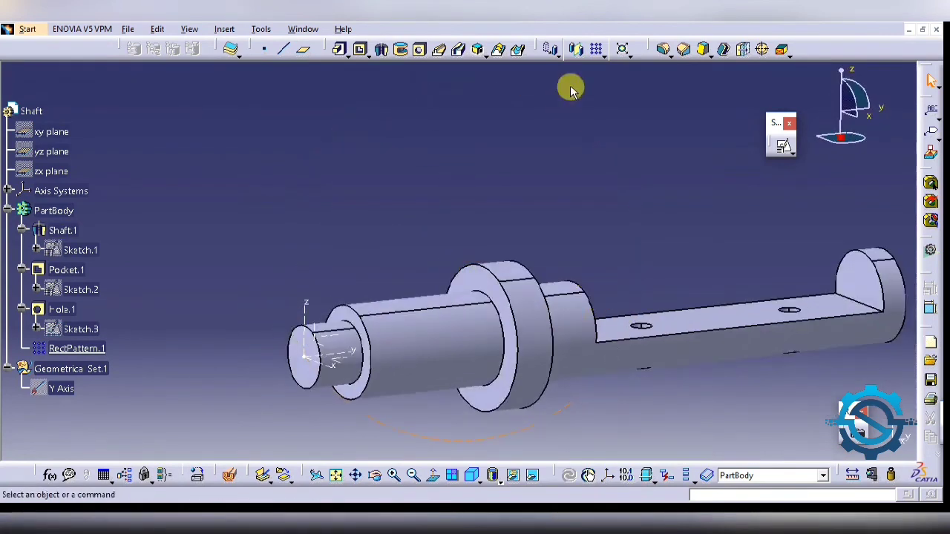
pyautogui.click(682, 49)
# Step: Chamfer the narrow end's edge at 3 mm × 45° and view it isometrically
pyautogui.click(293, 329)
pyautogui.press('Return')
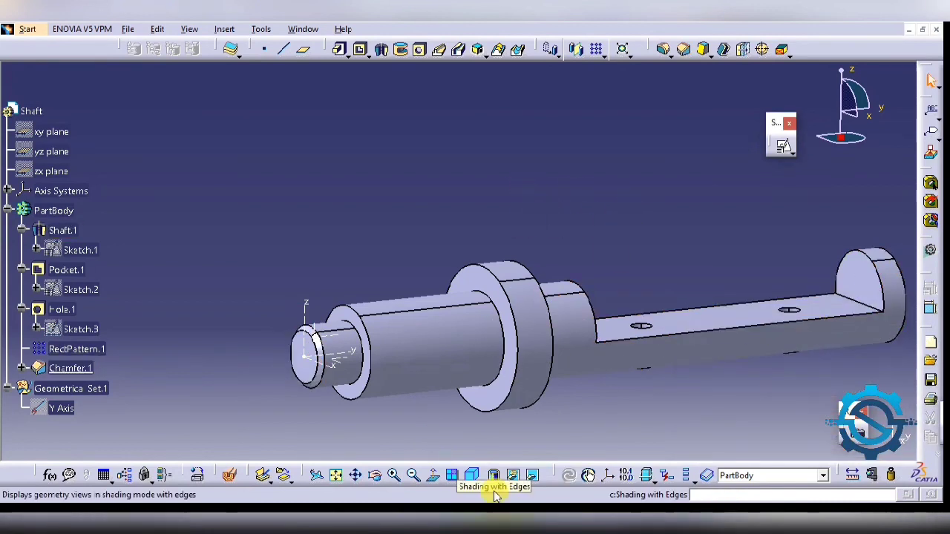
pyautogui.click(451, 474)
pyautogui.moveTo(511, 378)
pyautogui.mouseDown(button='middle')
pyautogui.moveTo(616, 264)
pyautogui.moveTo(592, 322)
pyautogui.moveTo(615, 260)
pyautogui.mouseUp(button='middle')
# Step: Save the part as the CATPart Shaft in the Part folder
pyautogui.hotkey('ctrl', 's')
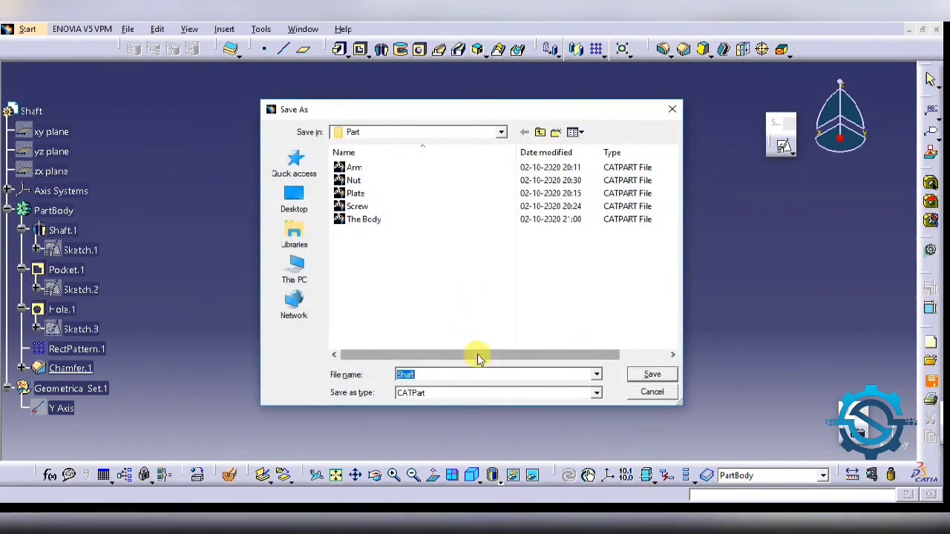
pyautogui.click(648, 374)
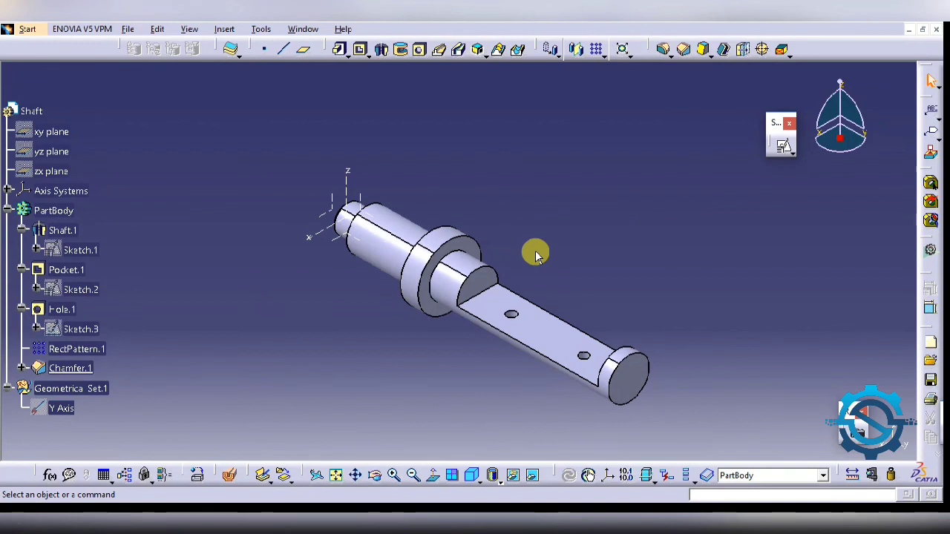
pyautogui.press('F7')
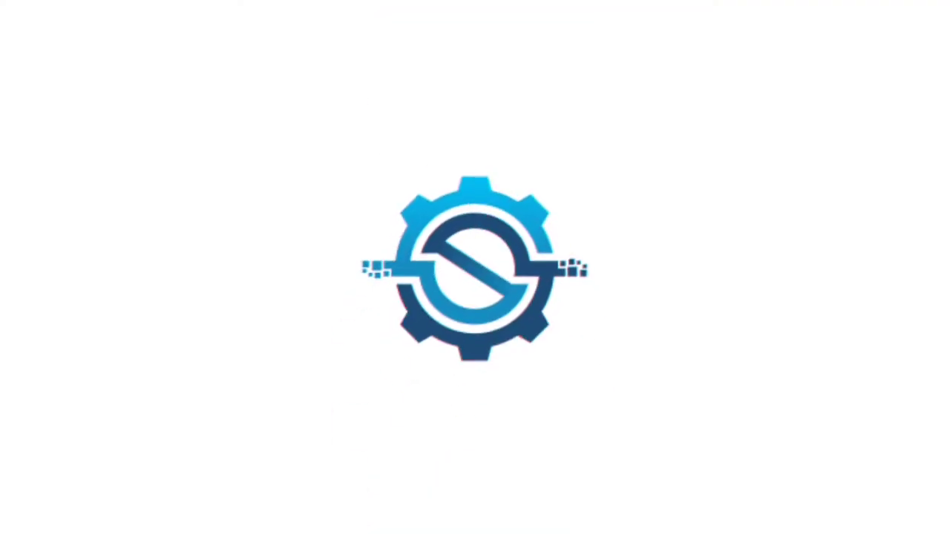